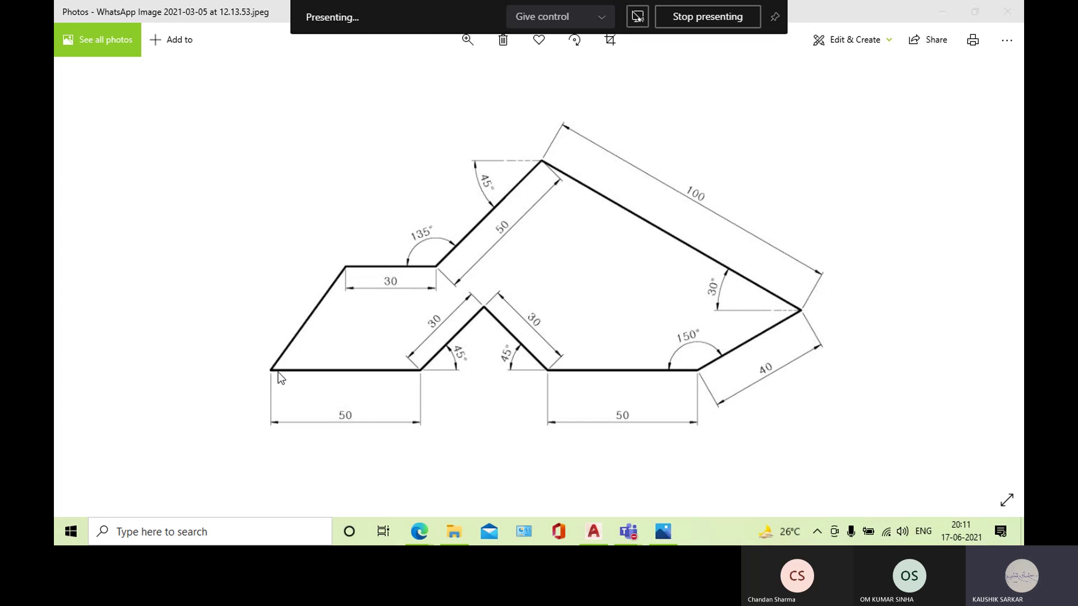
- Switch to AutoCAD and review the pointer input format and coordinate type in the dynamic input drafting settings
{"action": "left_click", "coordinate": [593, 531]}
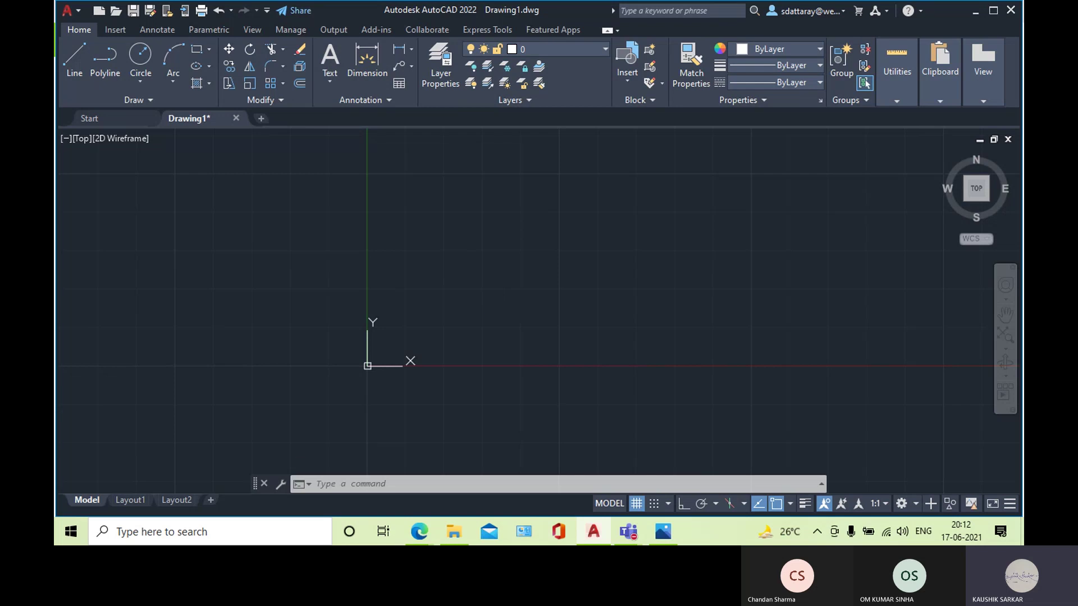
{"action": "type", "text": "ds"}
{"action": "key", "text": "Return"}
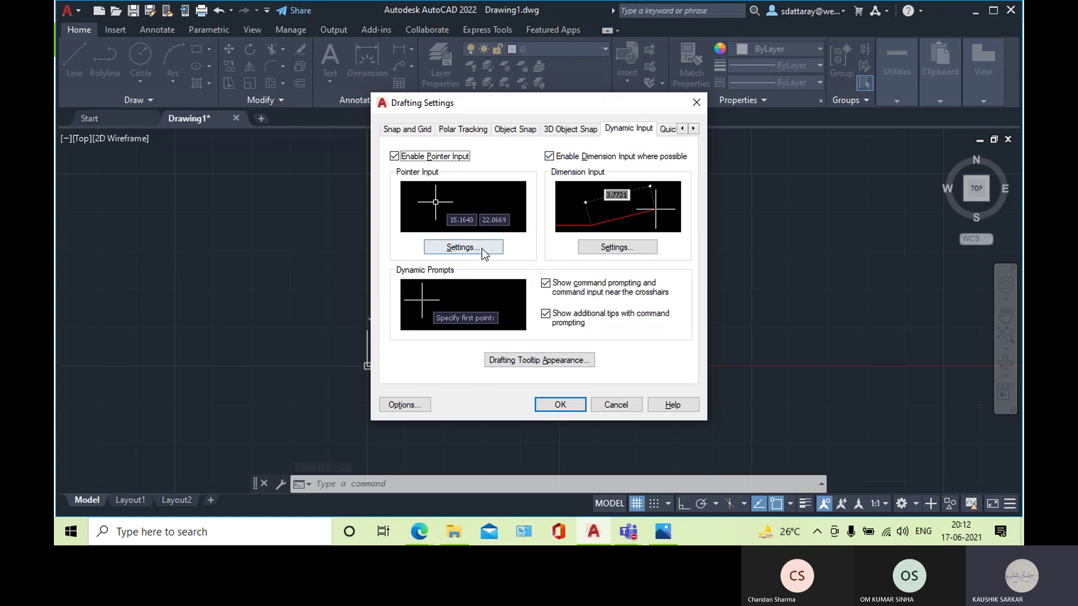
{"action": "left_click", "coordinate": [464, 247]}
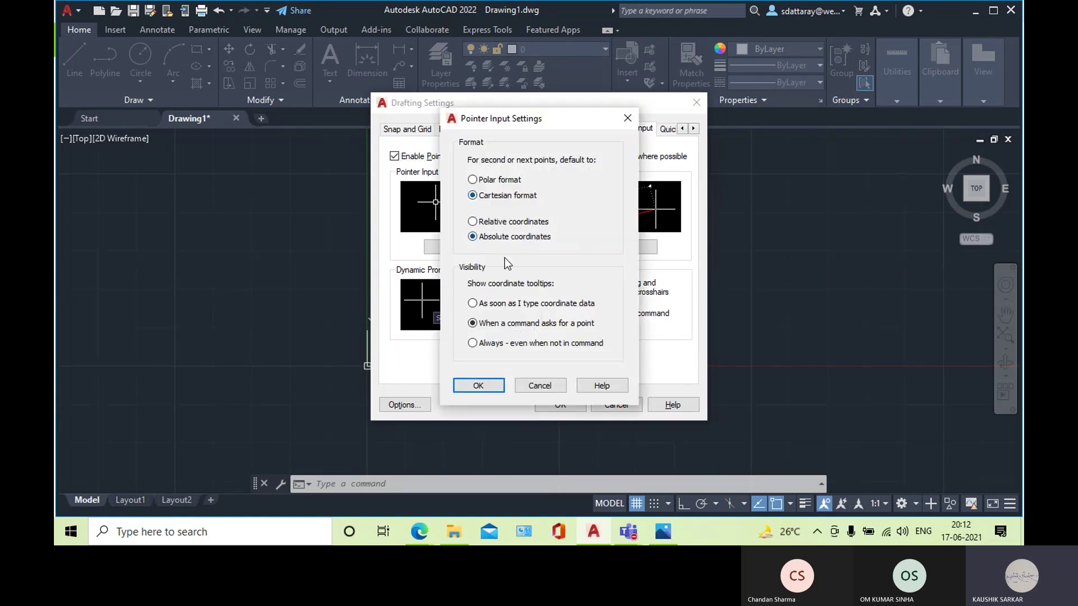
{"action": "left_click", "coordinate": [481, 387]}
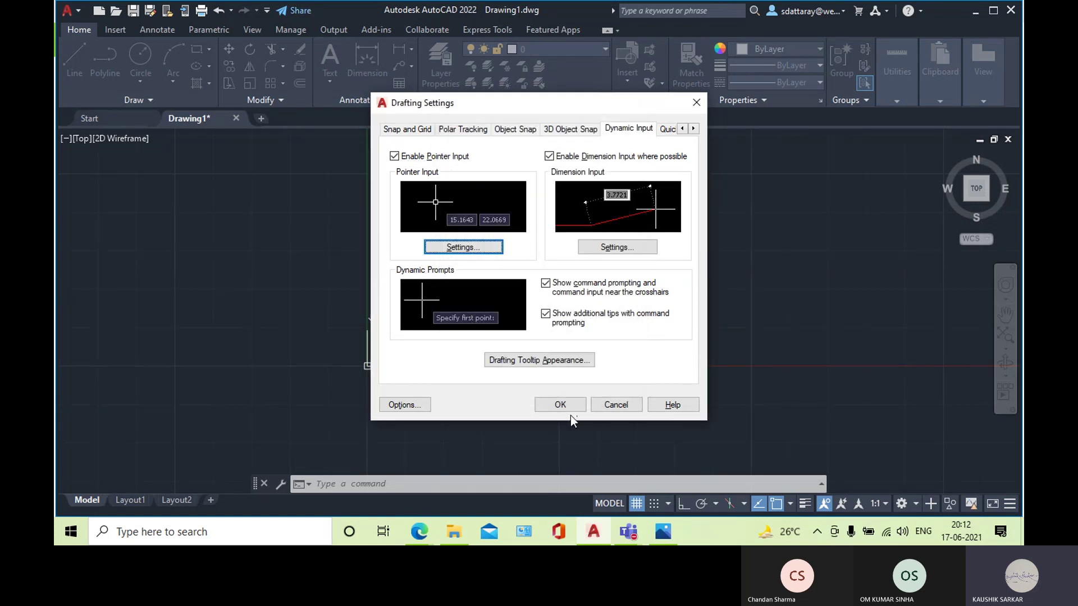
{"action": "left_click", "coordinate": [540, 402]}
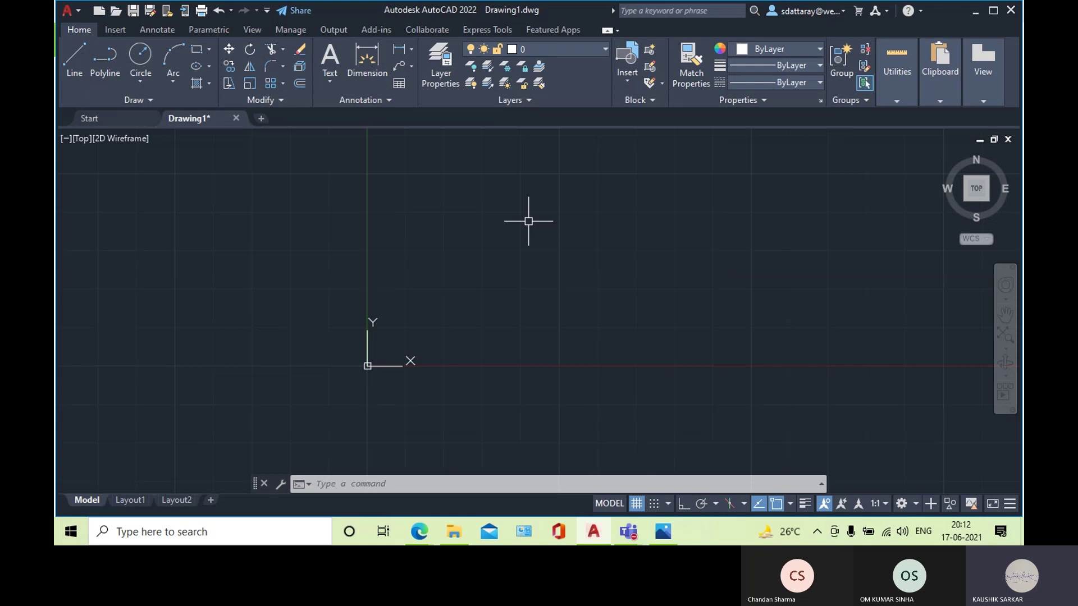
- Start a line at 0,0 and draw the first horizontal base edge of the reference profile to 50,0
{"action": "type", "text": "l"}
{"action": "key", "text": "Return"}
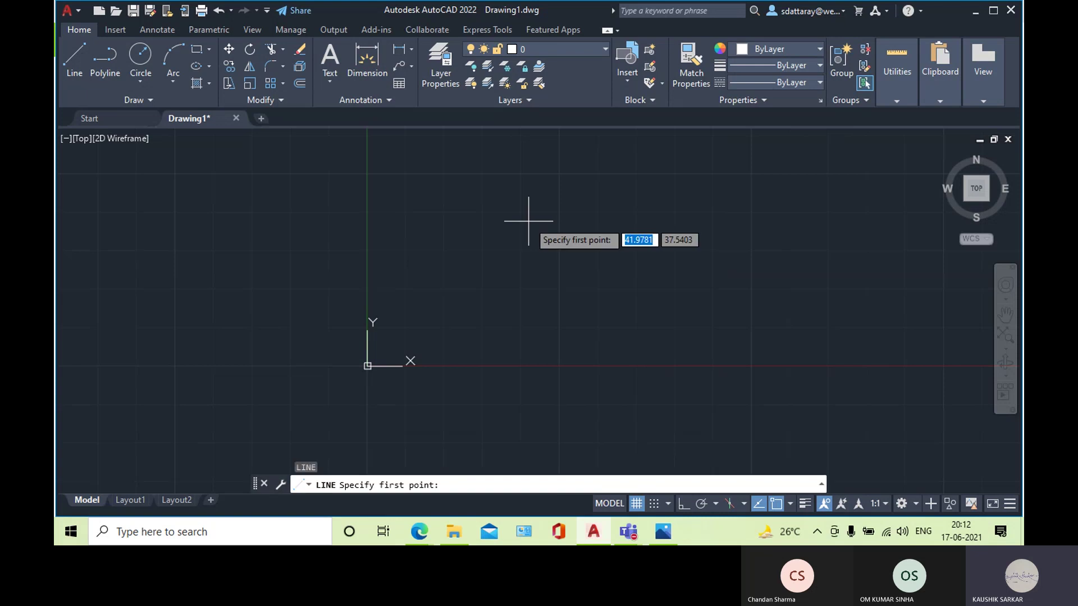
{"action": "type", "text": "0,0"}
{"action": "key", "text": "Return"}
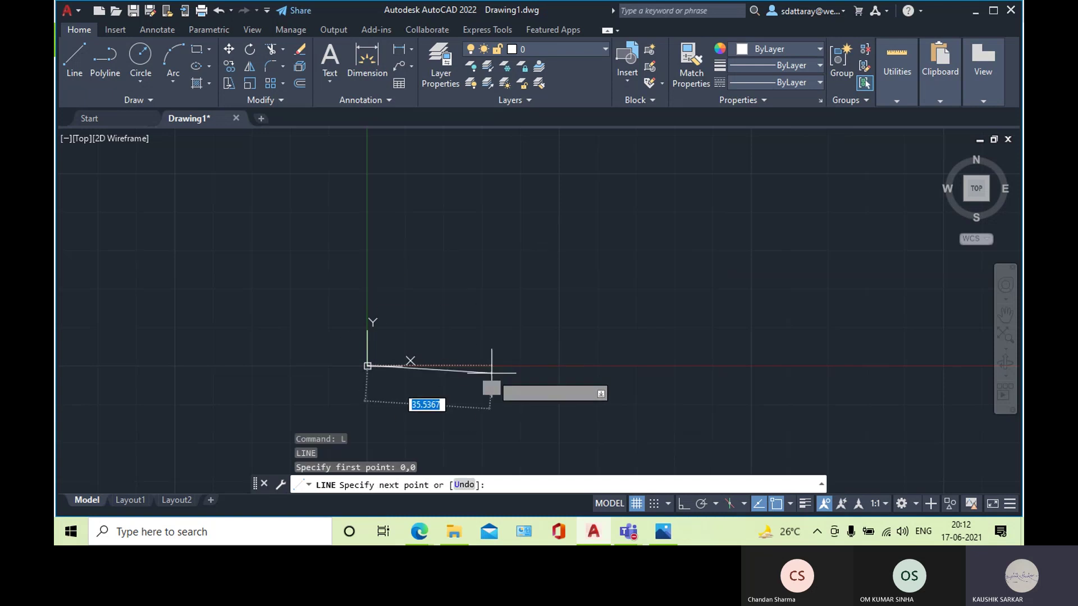
{"action": "left_click", "coordinate": [660, 530]}
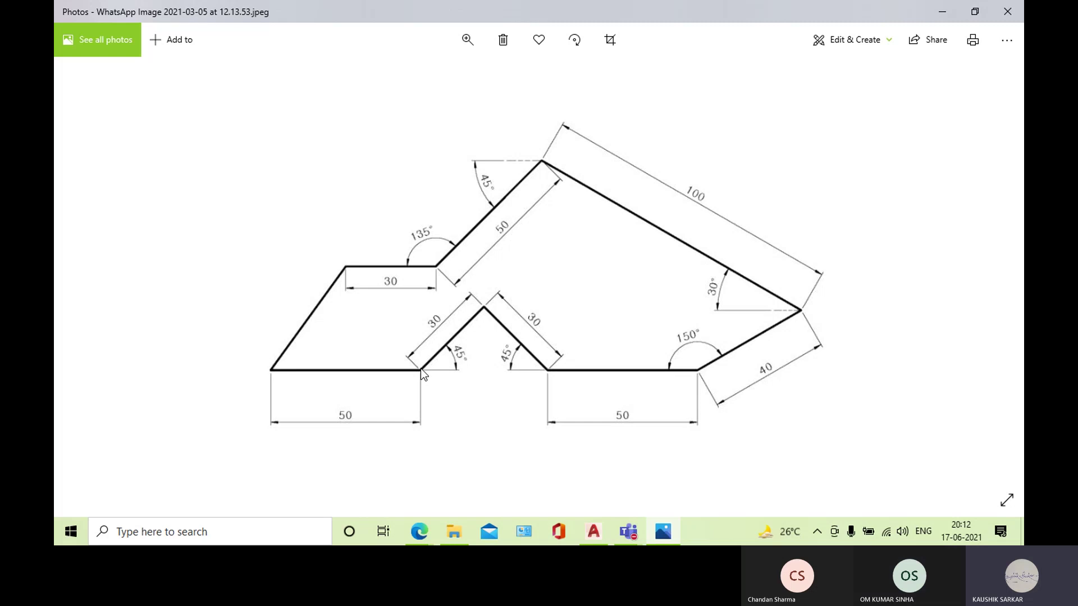
{"action": "left_click", "coordinate": [595, 532]}
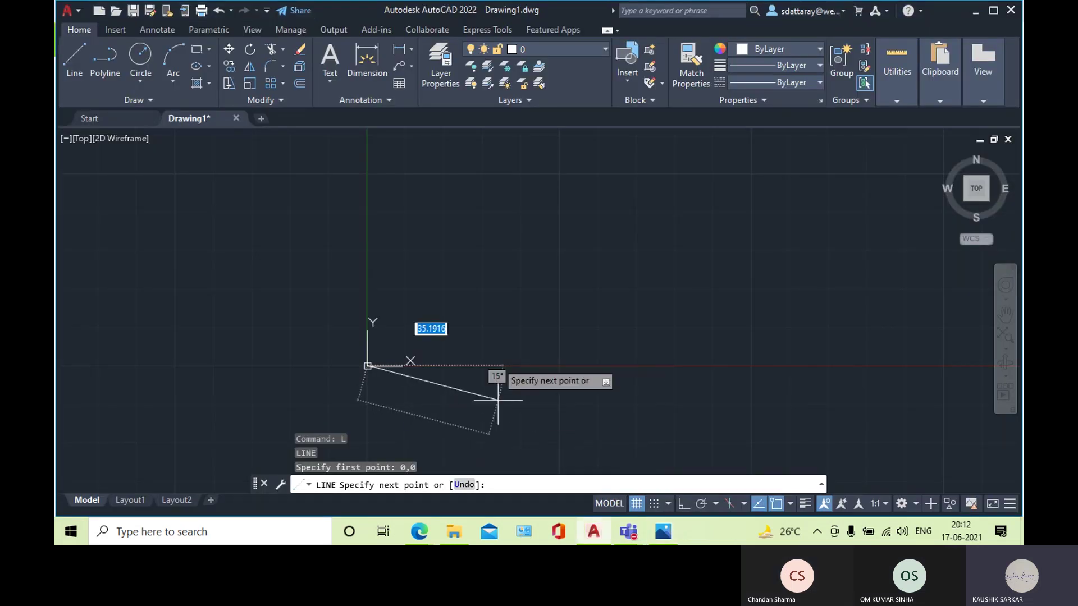
{"action": "type", "text": "50"}
{"action": "key", "text": "Tab"}
{"action": "type", "text": "0"}
{"action": "key", "text": "Return"}
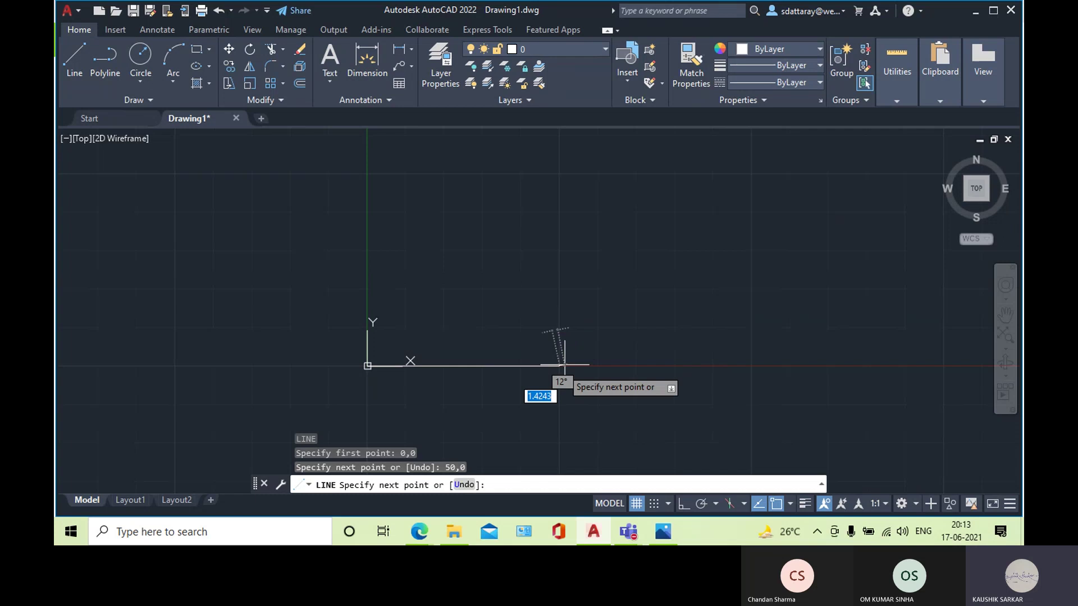
- Check the reference image for the length and angle of the sloping edge that follows the first base edge
{"action": "left_click", "coordinate": [664, 532]}
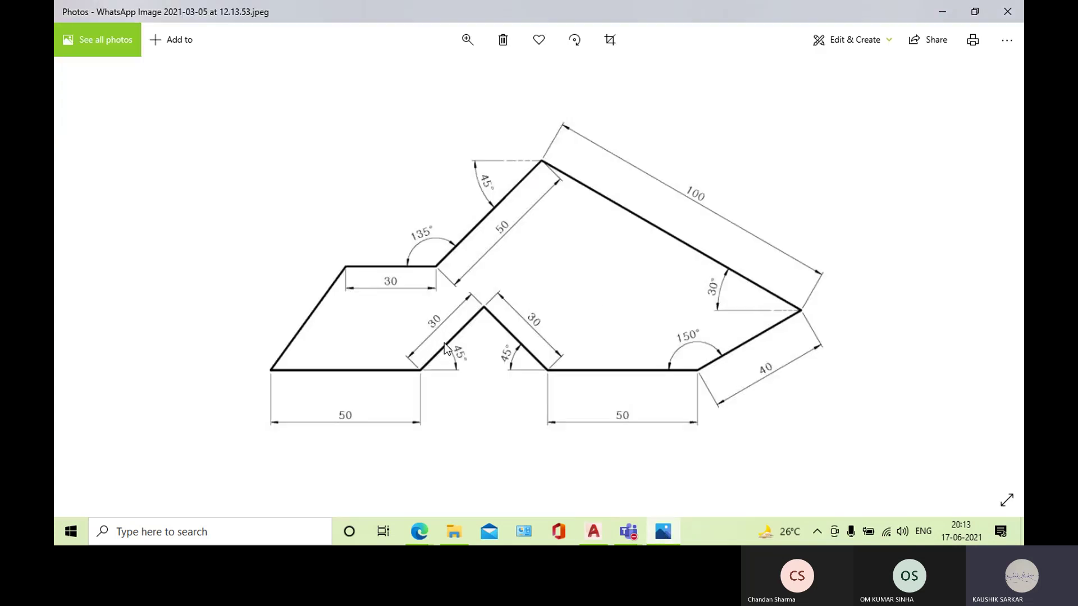
{"action": "left_click", "coordinate": [593, 531]}
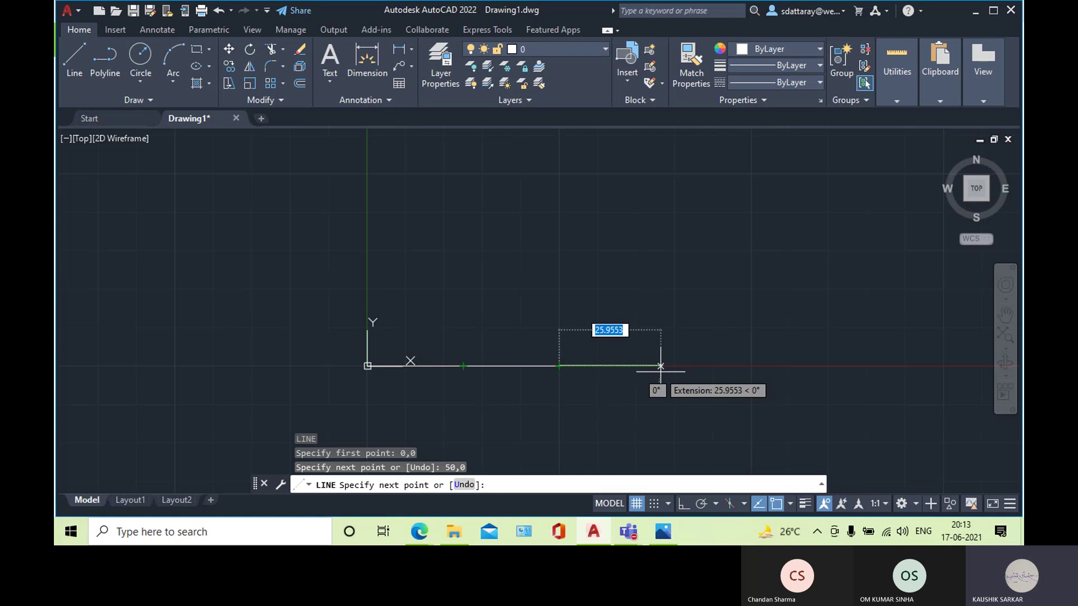
{"action": "left_click", "coordinate": [667, 530]}
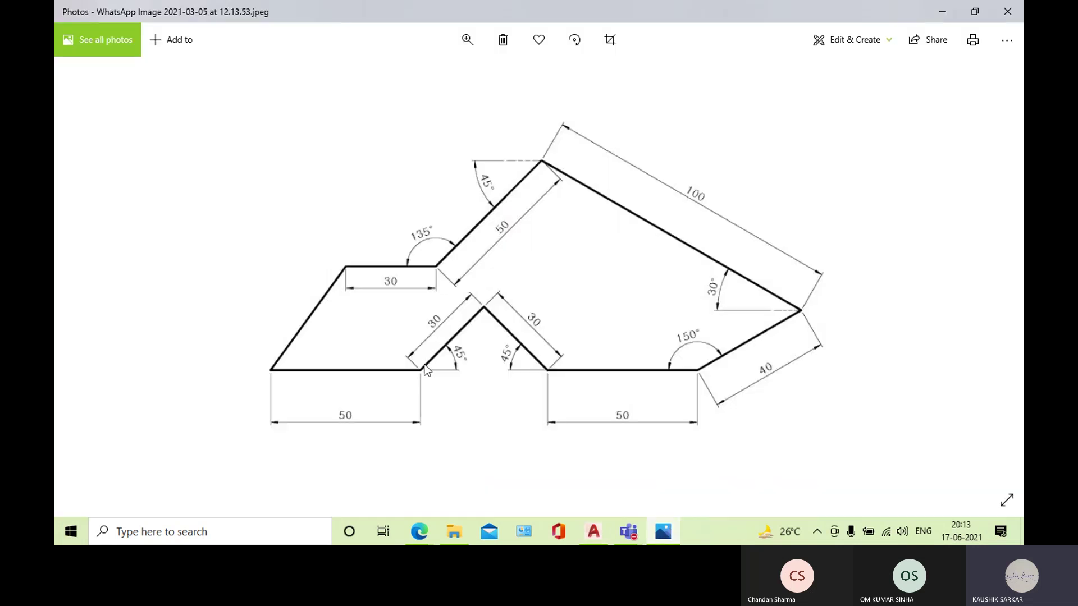
{"action": "left_click", "coordinate": [592, 531]}
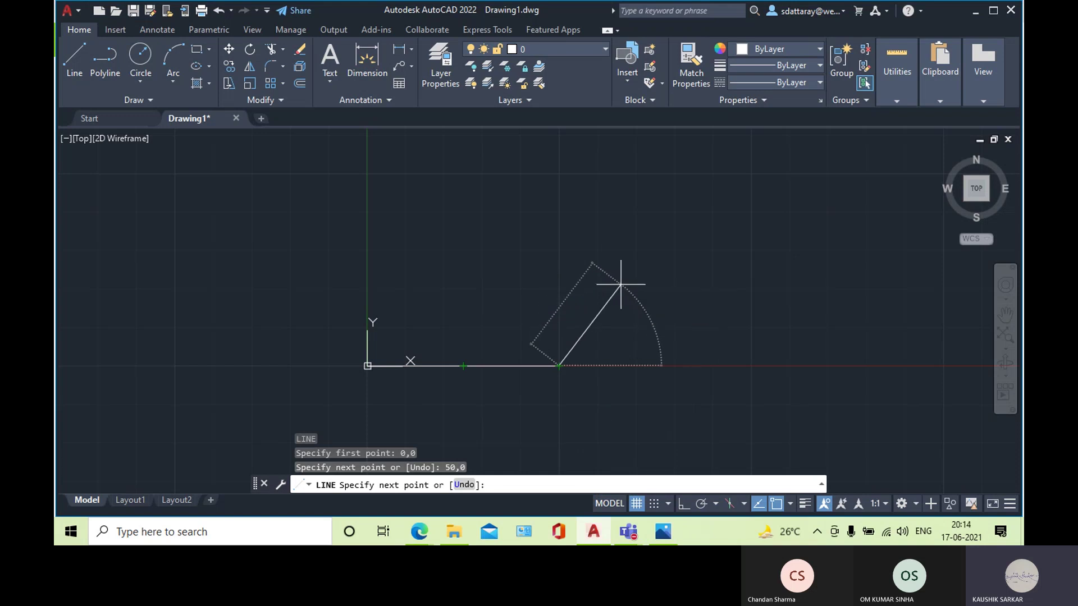
{"action": "key", "text": "F8"}
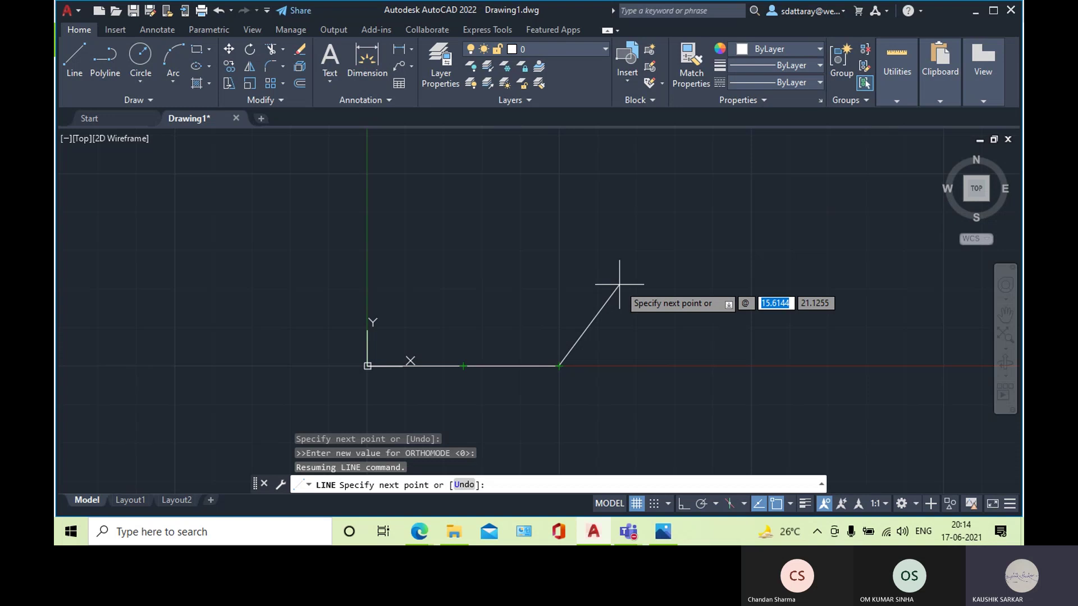
{"action": "type", "text": "30"}
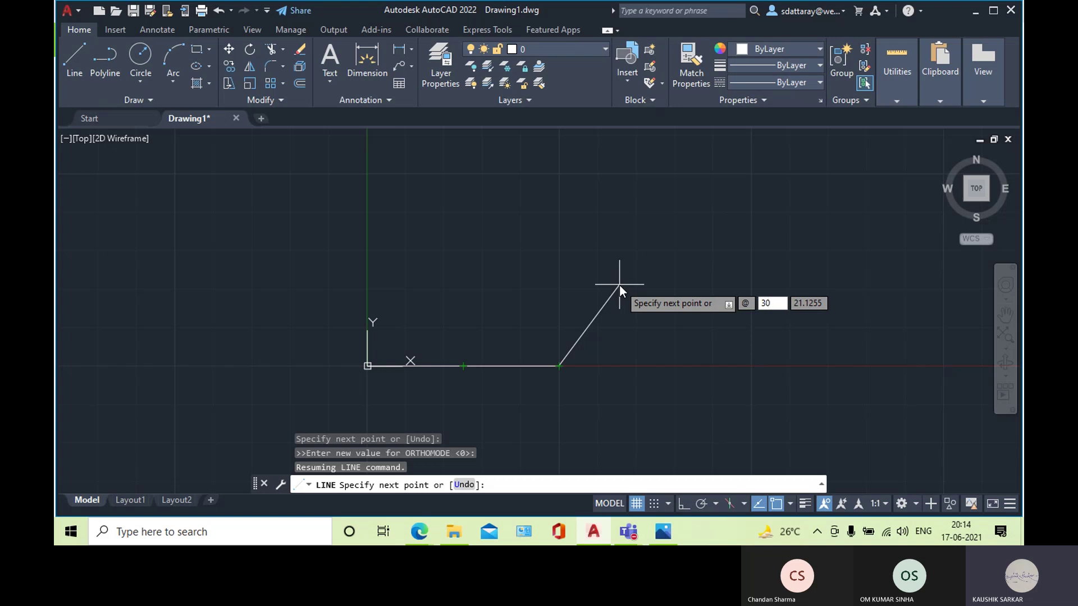
{"action": "key", "text": "BackSpace"}
{"action": "key", "text": "BackSpace"}
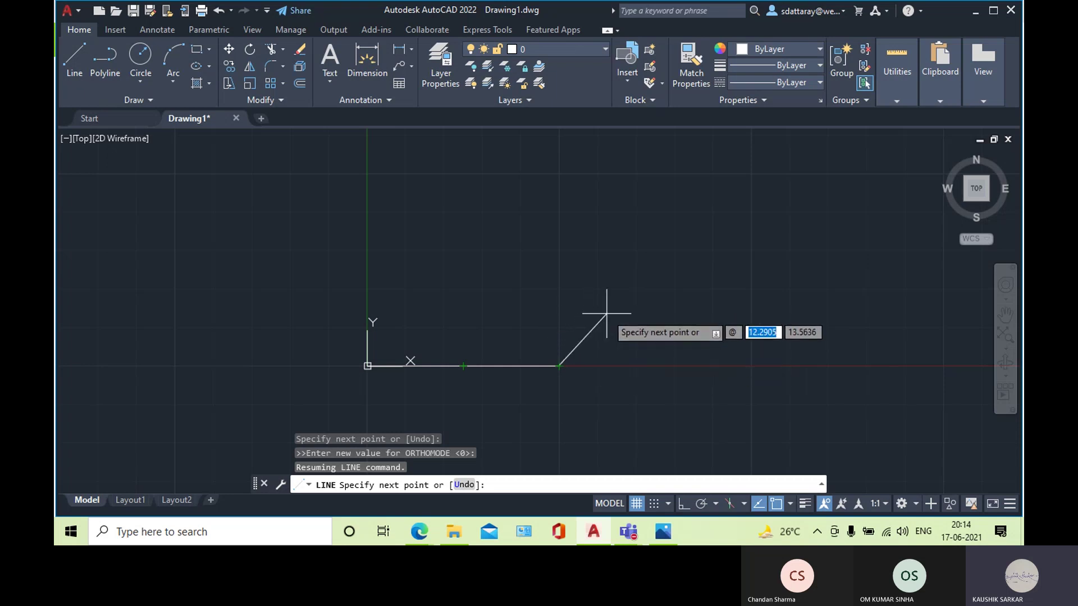
{"action": "type", "text": "<"}
{"action": "key", "text": "BackSpace"}
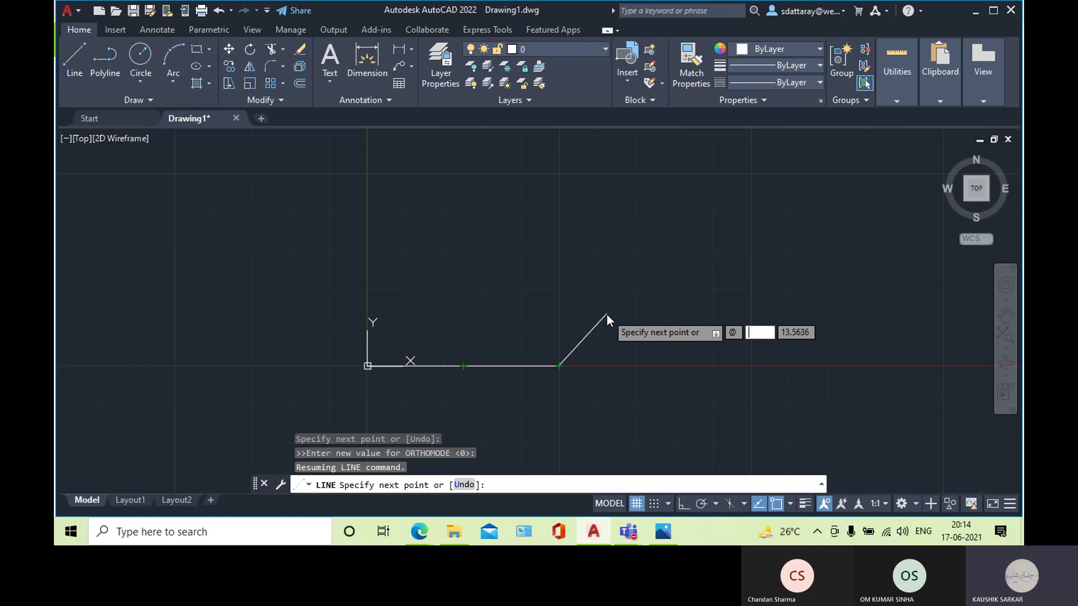
- Draw the rising edge of the notch from the base edge's end, 30 units long at 45°
{"action": "type", "text": "30"}
{"action": "key", "text": "Tab"}
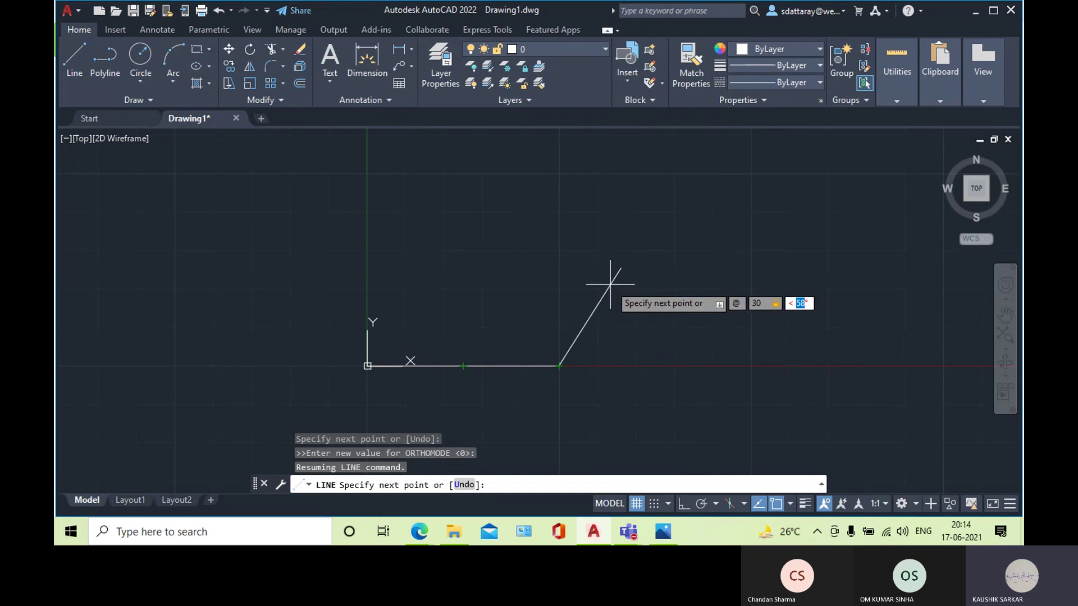
{"action": "type", "text": "45"}
{"action": "key", "text": "Return"}
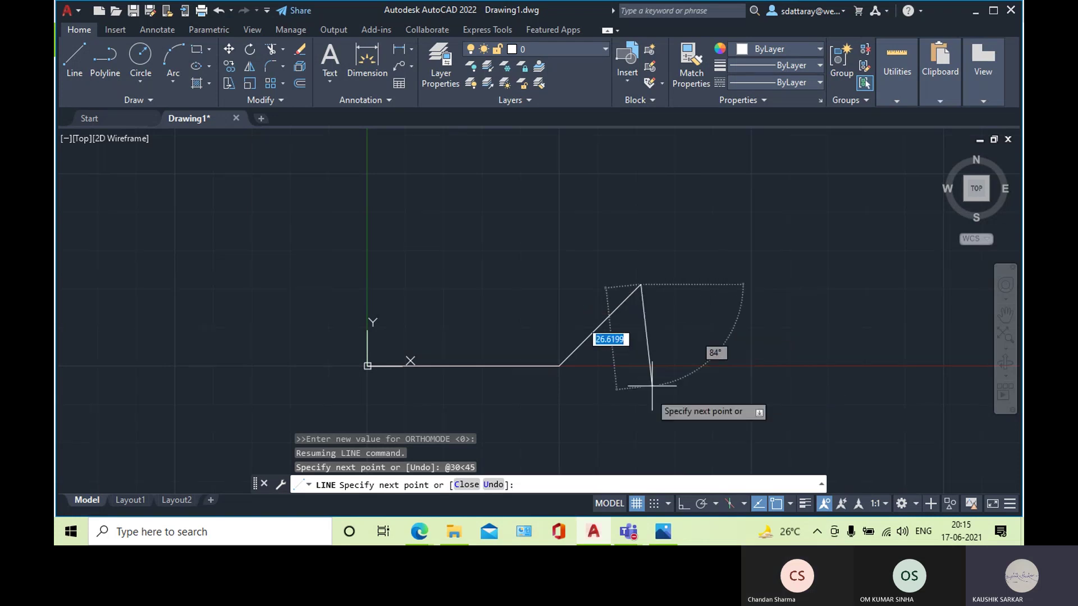
- Consult the reference image and draw the descending edge from the notch's peak, 30 units long at 315°
{"action": "left_click", "coordinate": [662, 534]}
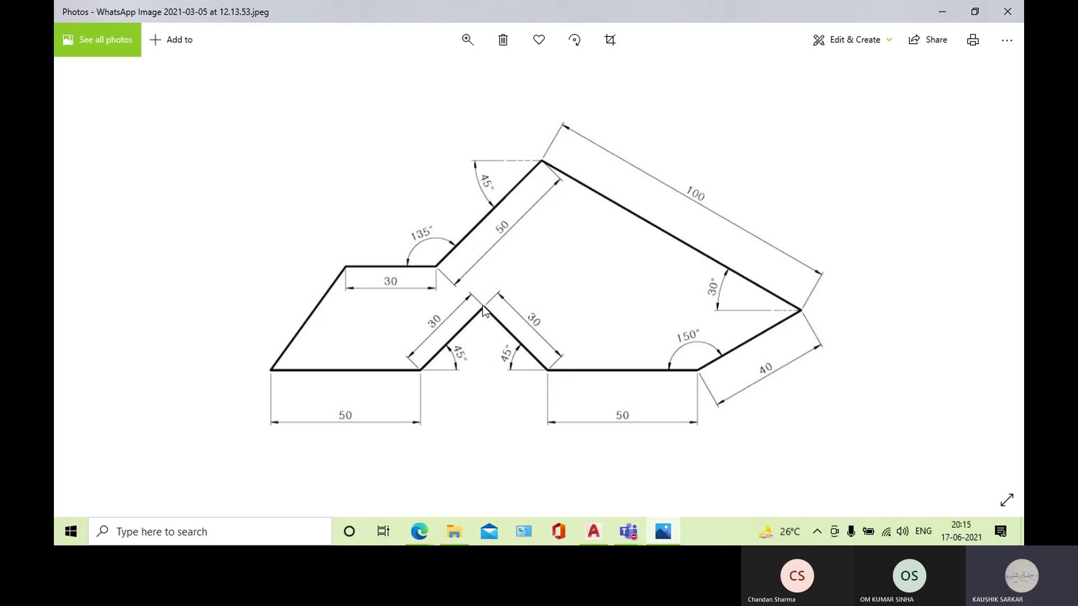
{"action": "left_click", "coordinate": [661, 530]}
{"action": "left_click", "coordinate": [593, 531]}
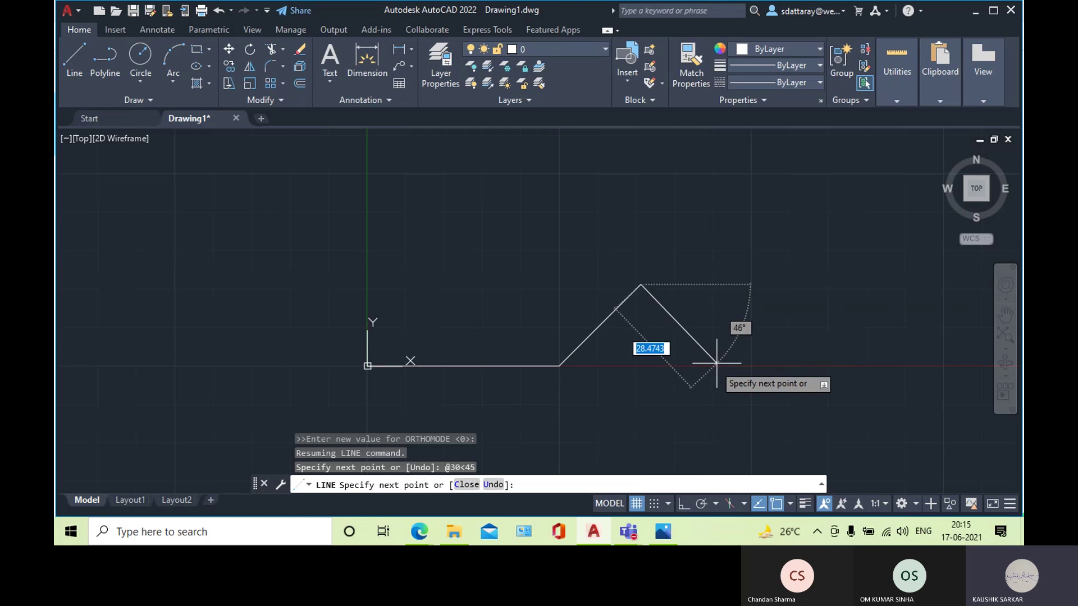
{"action": "left_click", "coordinate": [663, 534]}
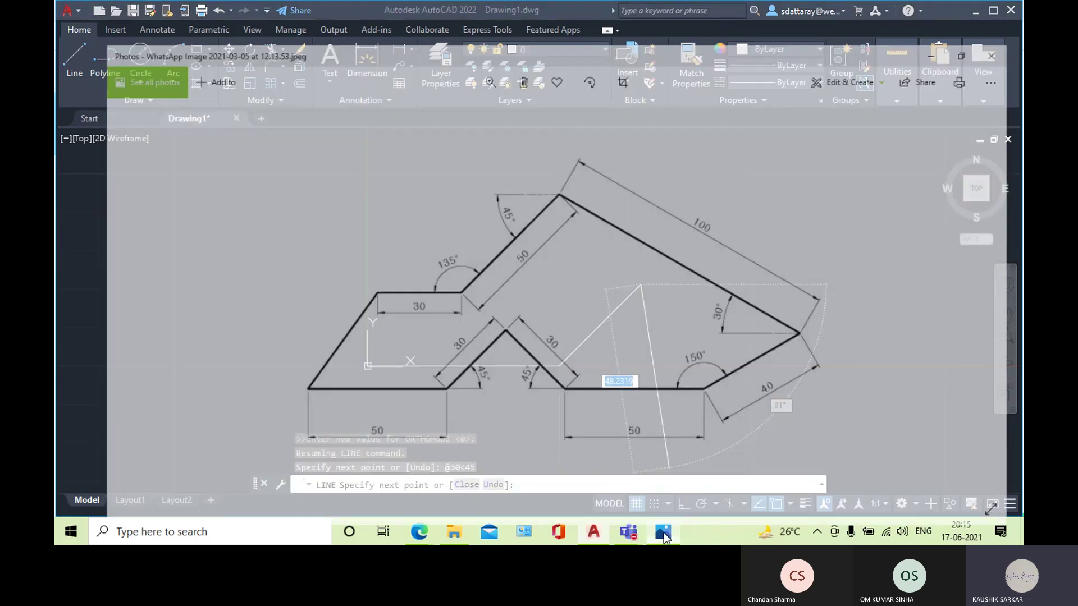
{"action": "scroll", "coordinate": [492, 302], "scroll_direction": "up", "scroll_amount": 5}
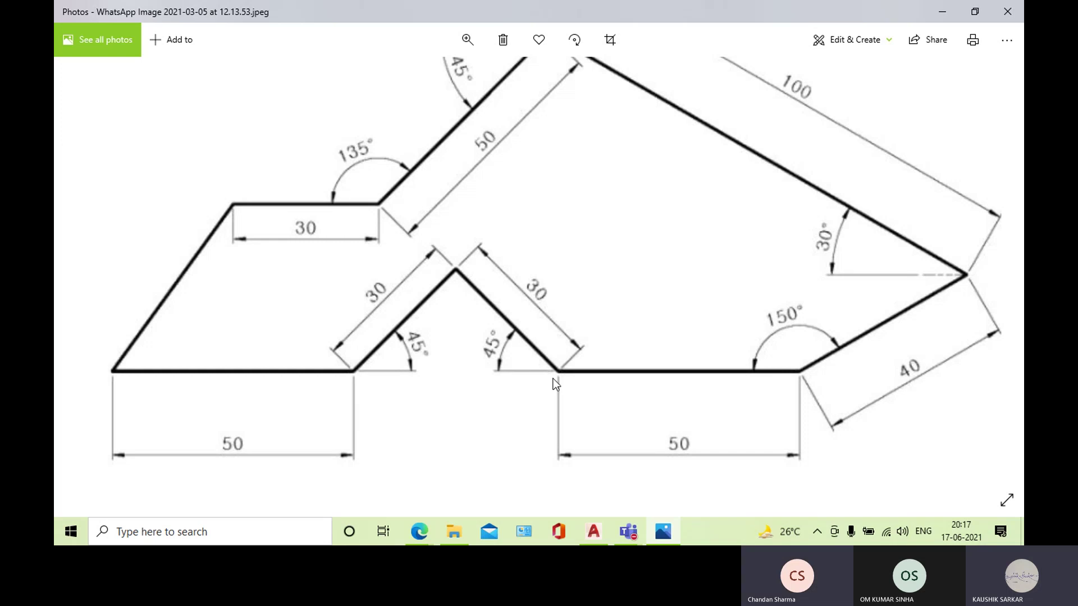
{"action": "left_click", "coordinate": [603, 538]}
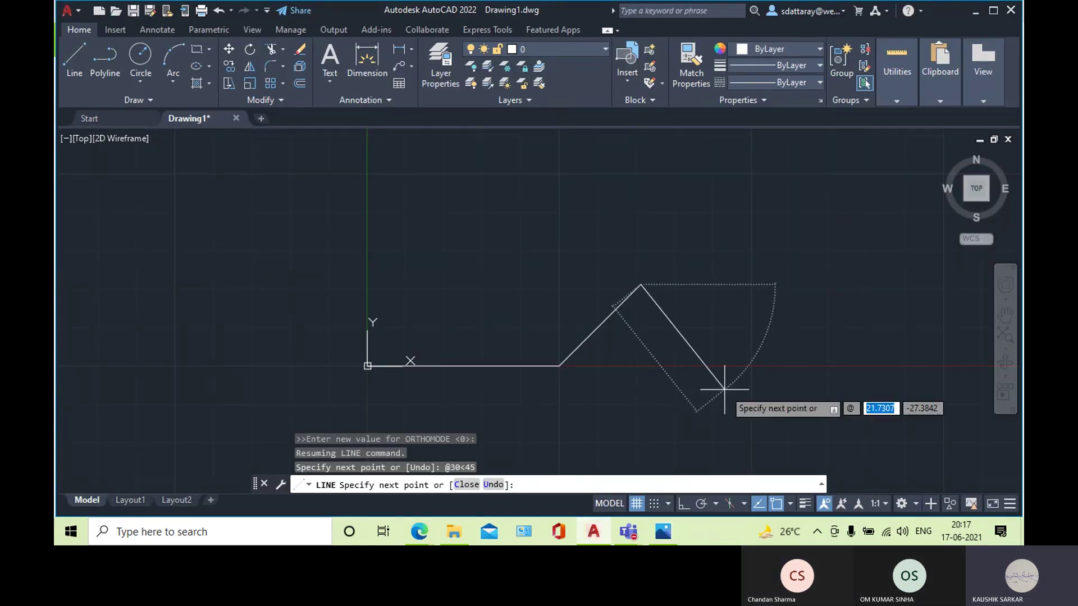
{"action": "left_click", "coordinate": [668, 533]}
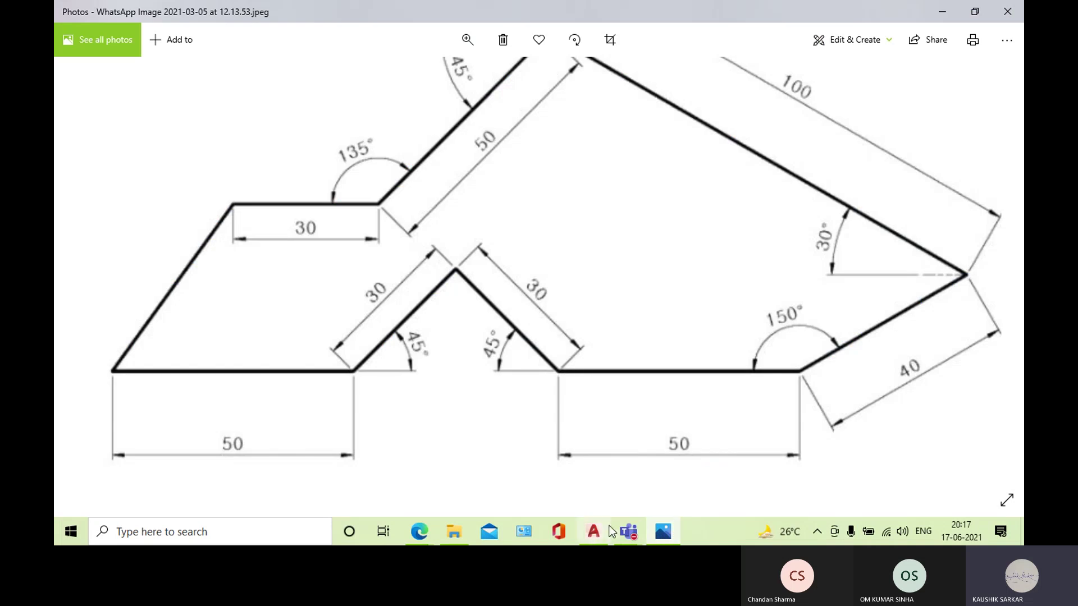
{"action": "left_click", "coordinate": [592, 534]}
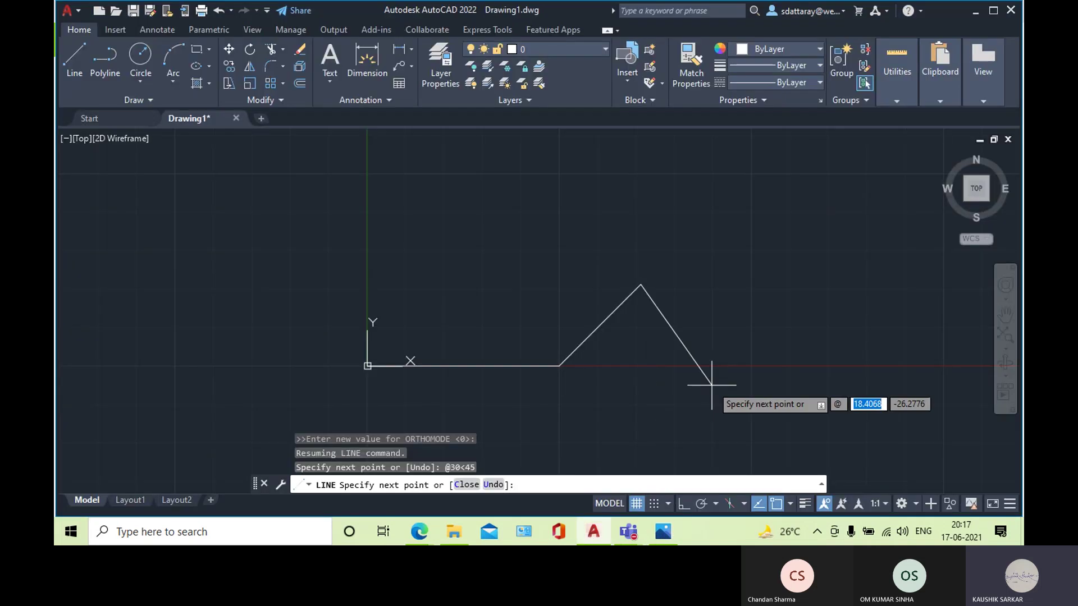
{"action": "type", "text": "30<"}
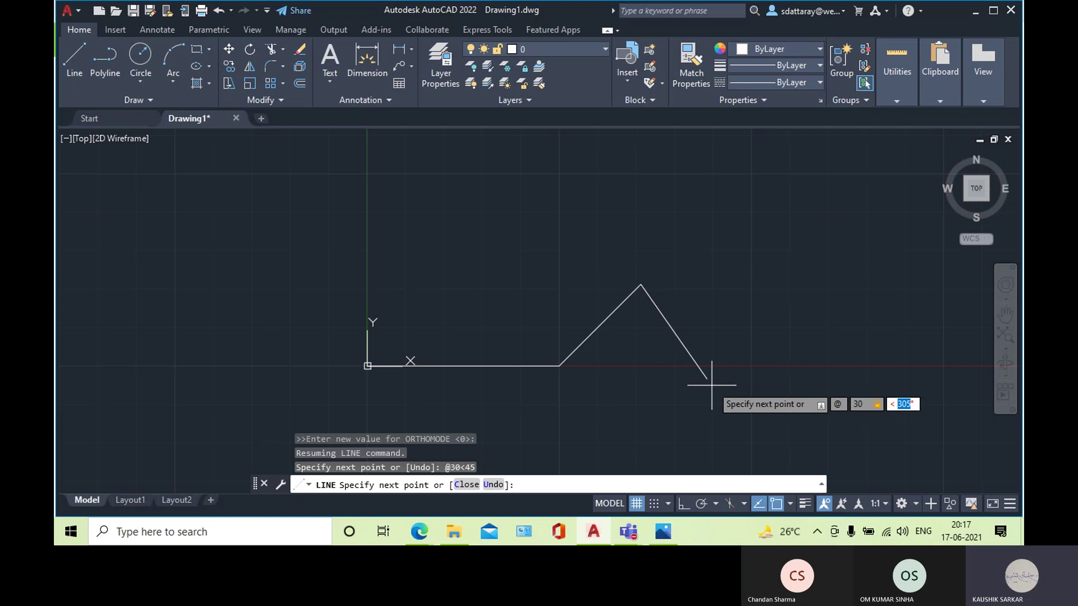
{"action": "type", "text": "315"}
{"action": "key", "text": "Return"}
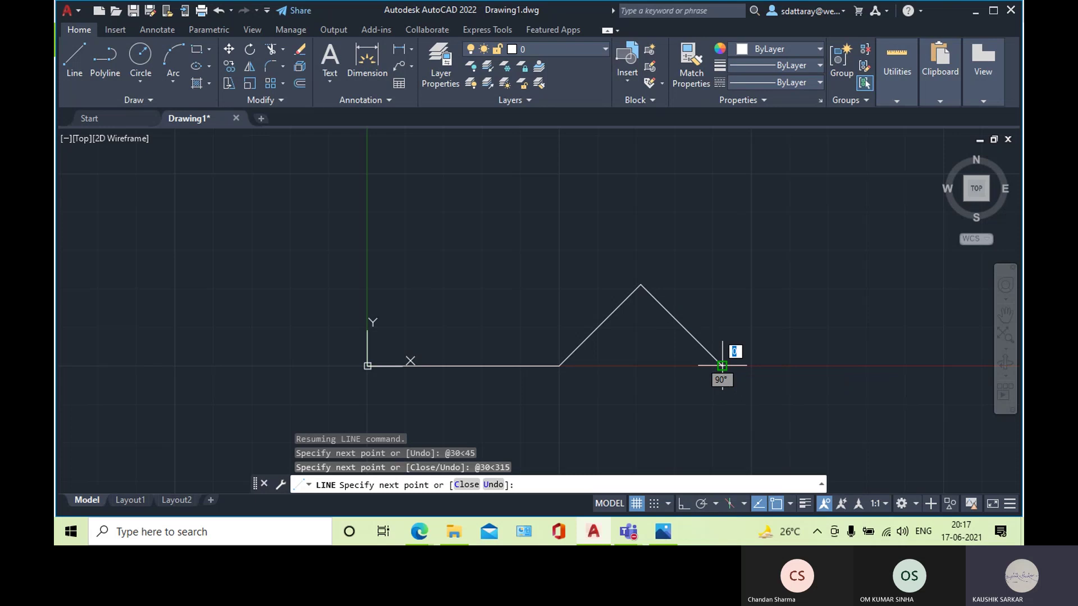
- Draw the second horizontal base edge from the notch's lower end using the relative offset 50,0, as in the reference image
{"action": "left_click", "coordinate": [663, 532]}
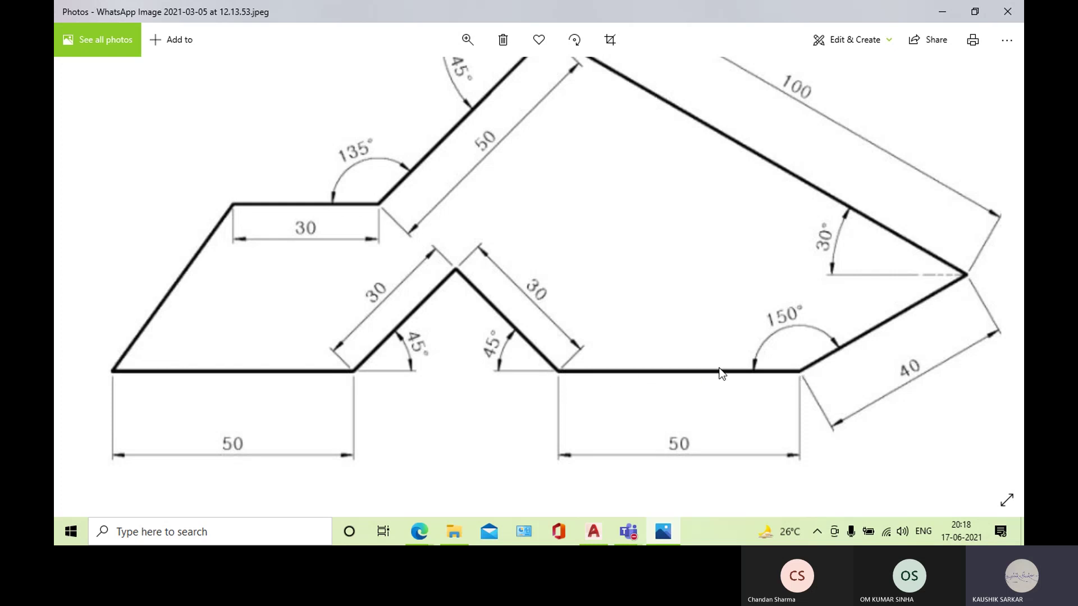
{"action": "left_click", "coordinate": [593, 532]}
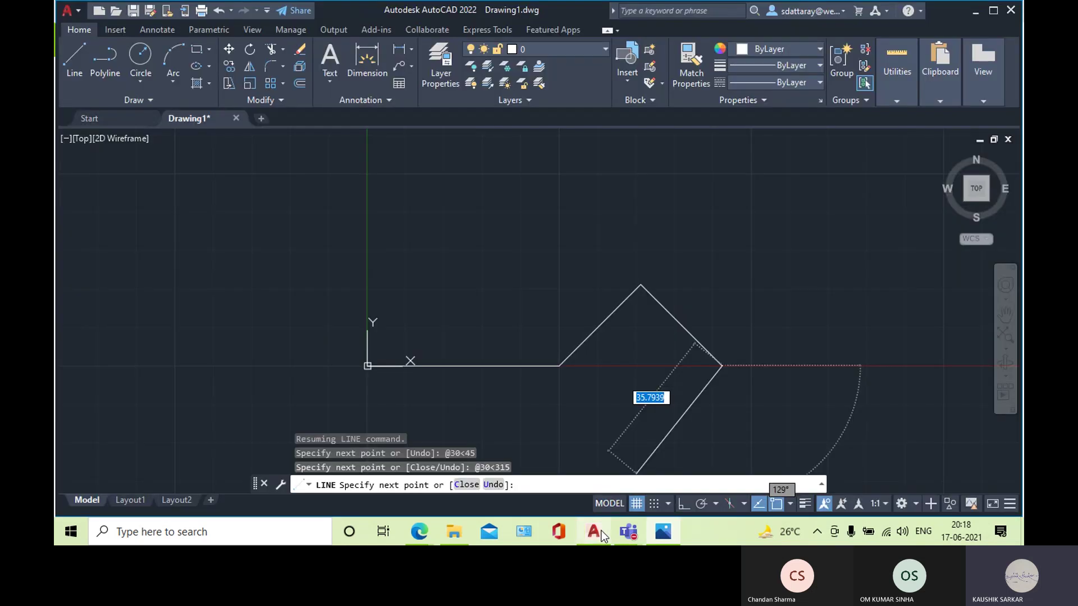
{"action": "type", "text": "50"}
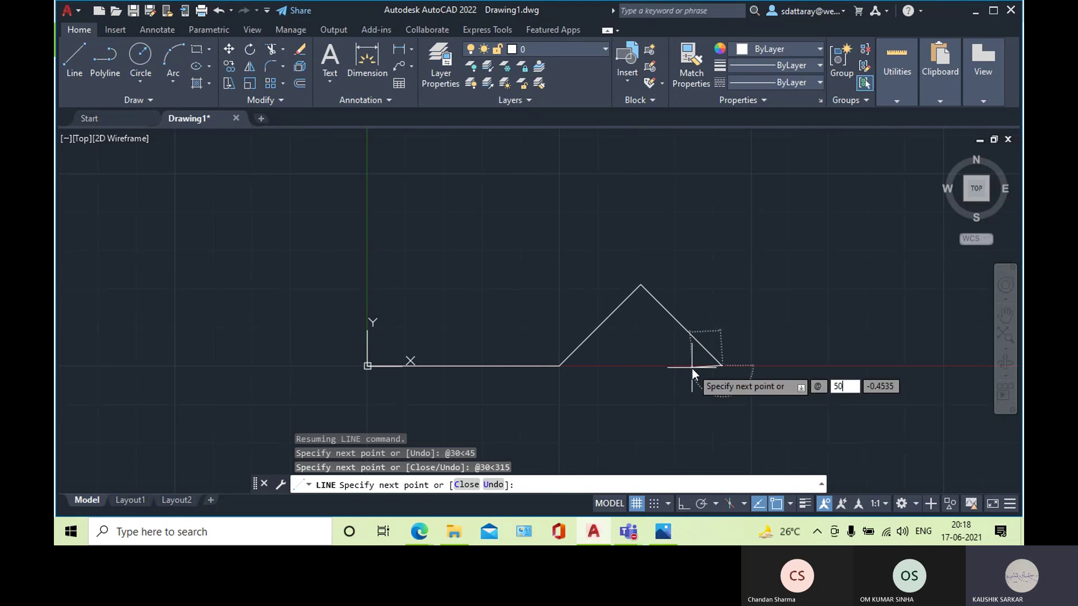
{"action": "key", "text": "Tab"}
{"action": "type", "text": "0"}
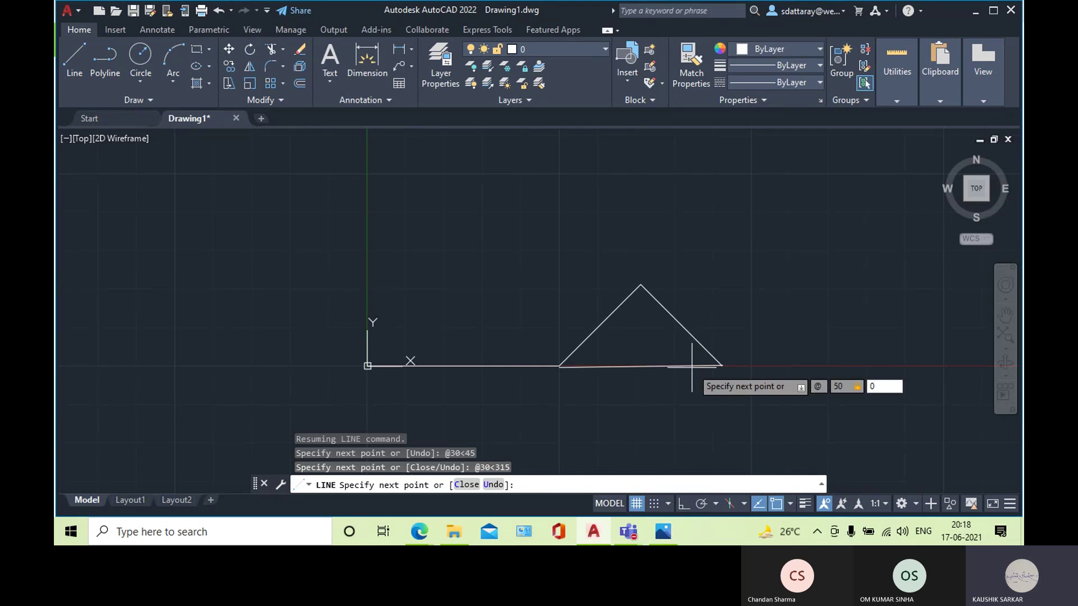
{"action": "key", "text": "Return"}
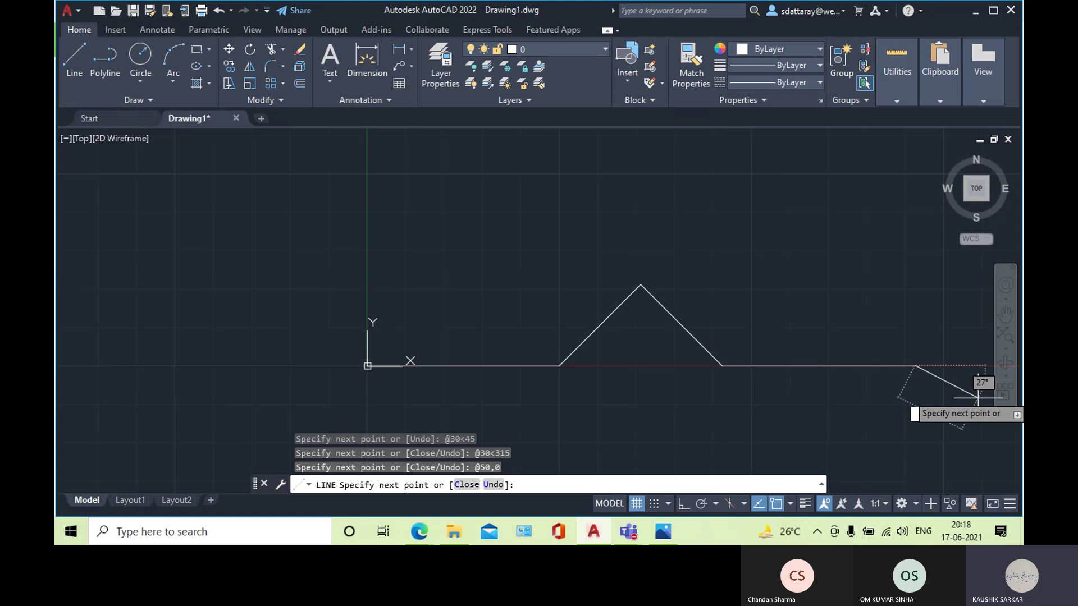
- Check the reference image for the length and angle of the sloping edge that follows the second base edge
{"action": "left_click", "coordinate": [663, 531]}
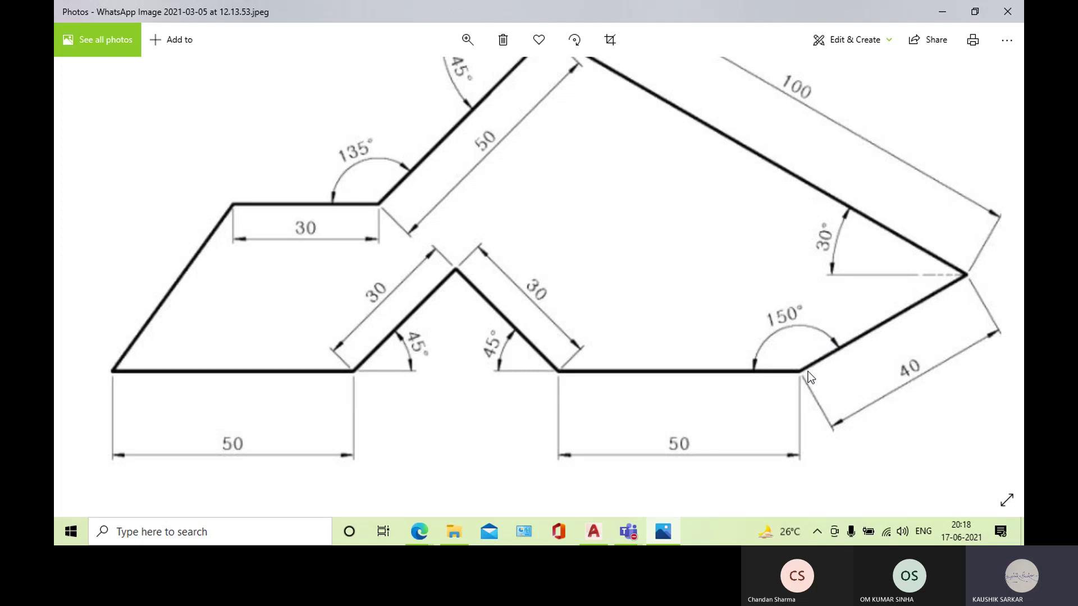
{"action": "scroll", "coordinate": [809, 371], "scroll_direction": "up", "scroll_amount": 2}
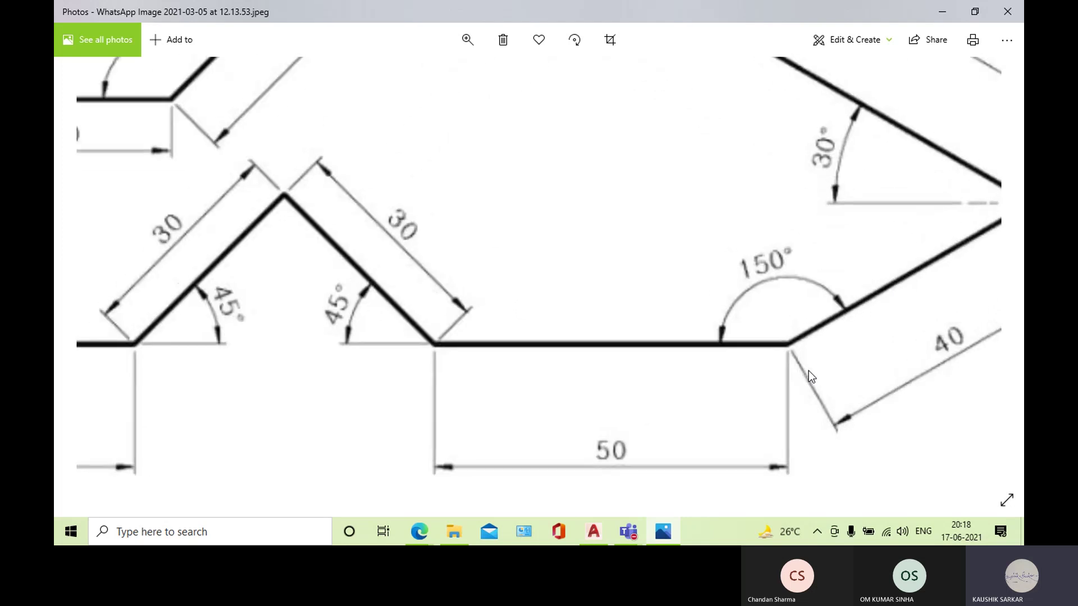
{"action": "scroll", "coordinate": [809, 371], "scroll_direction": "down", "scroll_amount": 1}
{"action": "scroll", "coordinate": [814, 375], "scroll_direction": "down", "scroll_amount": 1}
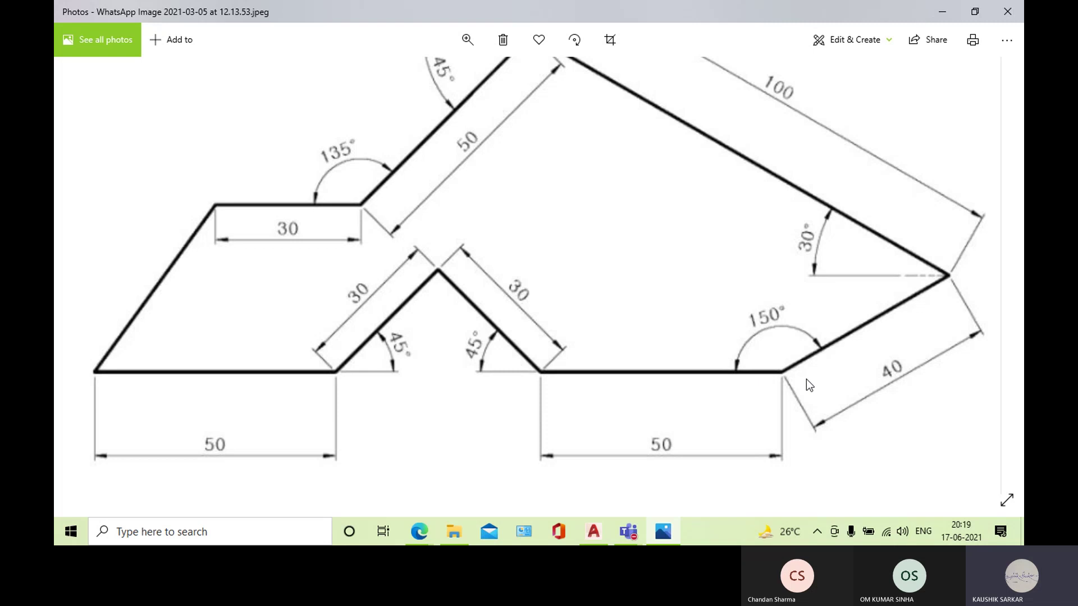
{"action": "left_click", "coordinate": [634, 535]}
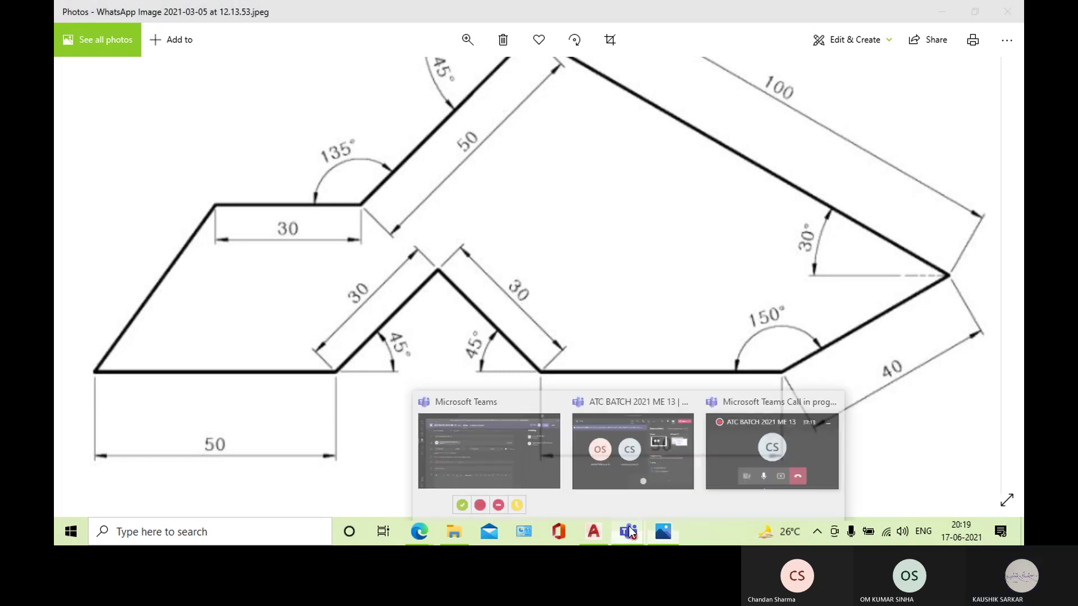
{"action": "left_click", "coordinate": [632, 452]}
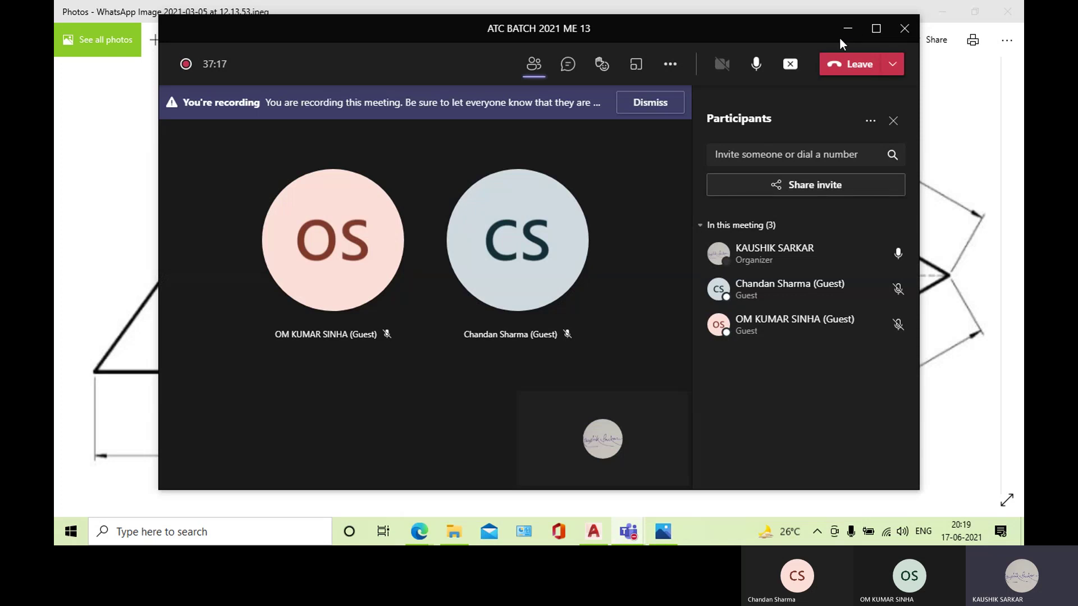
{"action": "left_click", "coordinate": [844, 28]}
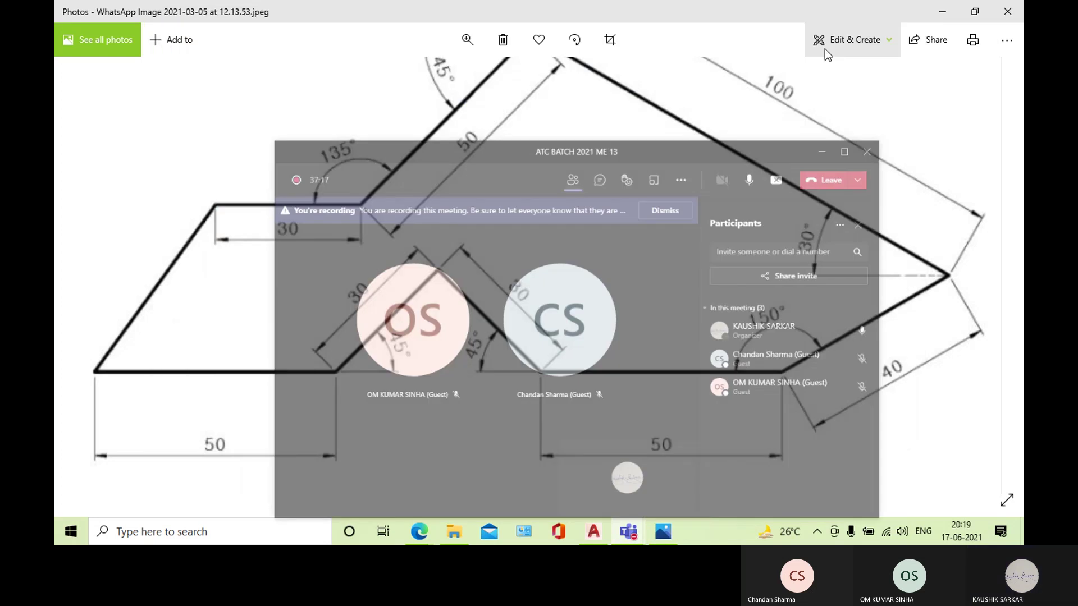
- Return to AutoCAD and draw the rising edge from the second base edge's end, 40 units long at 30°
{"action": "left_click", "coordinate": [593, 531]}
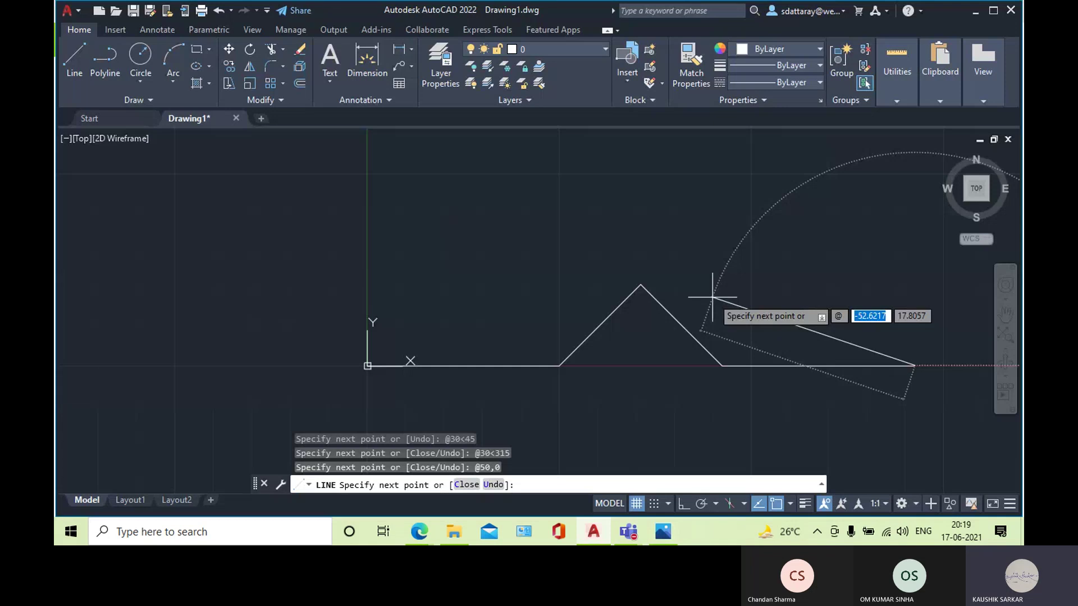
{"action": "type", "text": "@40<30"}
{"action": "key", "text": "Return"}
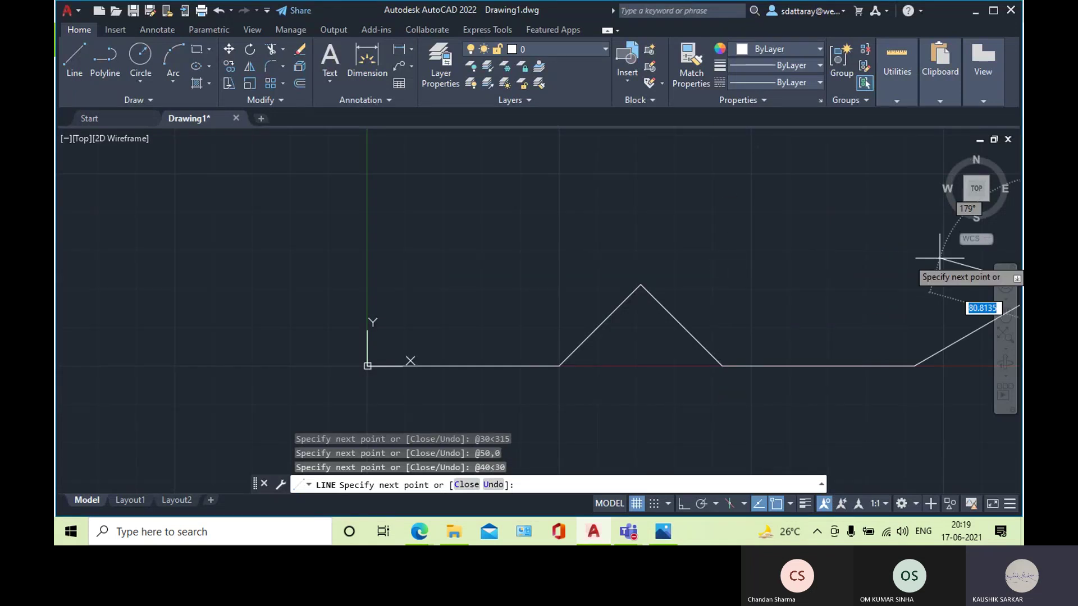
- Consult the reference image and draw the long upper edge from the outline's rightmost corner, 100 units long at 150°
{"action": "scroll", "coordinate": [940, 258], "scroll_direction": "down", "scroll_amount": 2}
{"action": "mouse_move", "coordinate": [940, 258]}
{"action": "middle_mouse_down"}
{"action": "mouse_move", "coordinate": [693, 313]}
{"action": "mouse_move", "coordinate": [668, 284]}
{"action": "middle_mouse_up"}
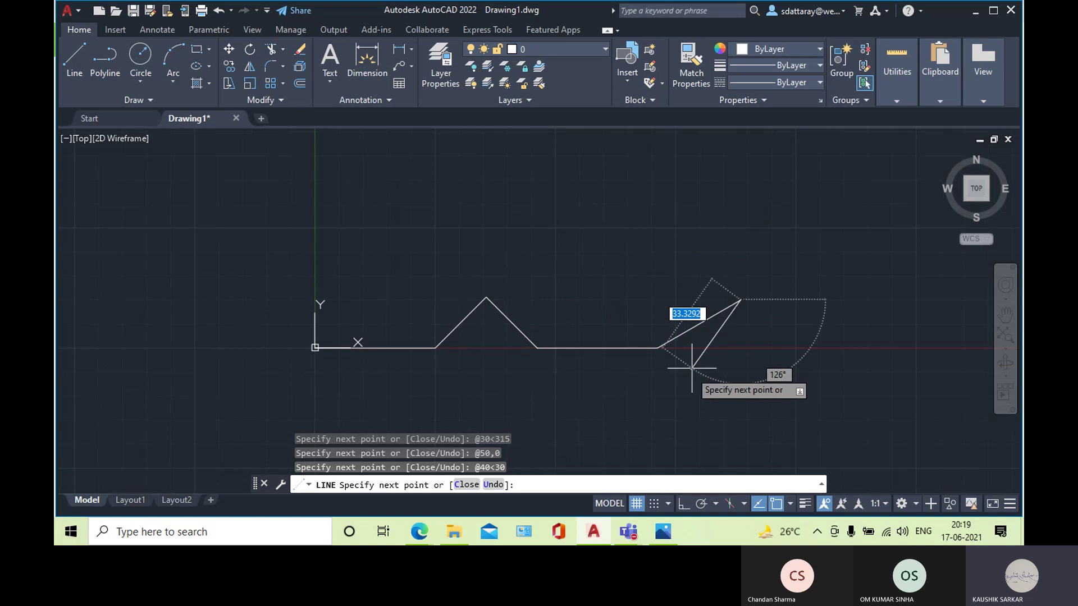
{"action": "left_click", "coordinate": [663, 530]}
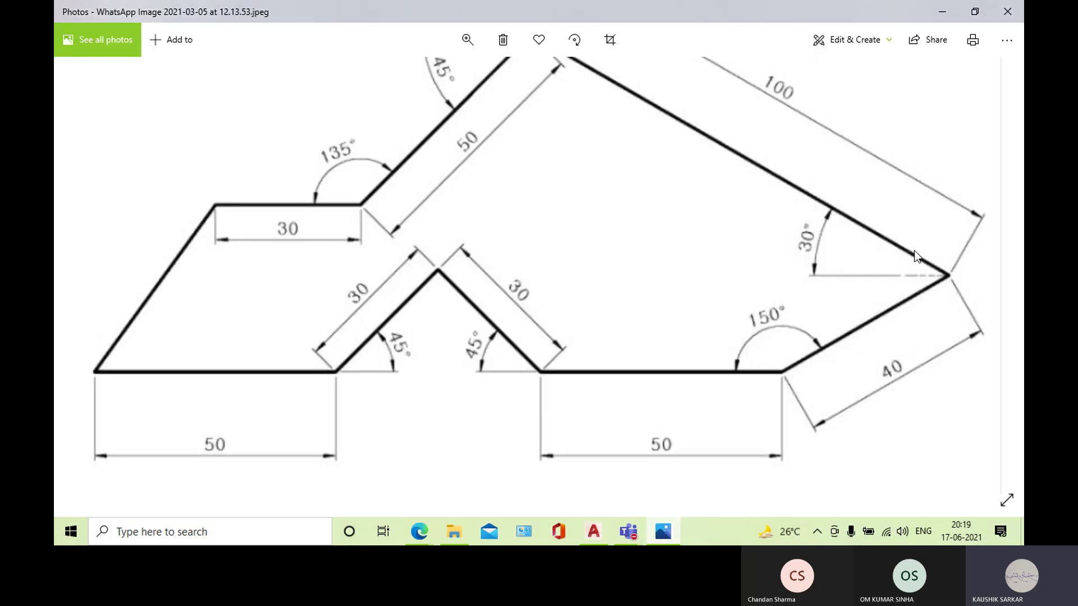
{"action": "scroll", "coordinate": [920, 257], "scroll_direction": "up", "scroll_amount": 2}
{"action": "scroll", "coordinate": [886, 246], "scroll_direction": "down", "scroll_amount": 2}
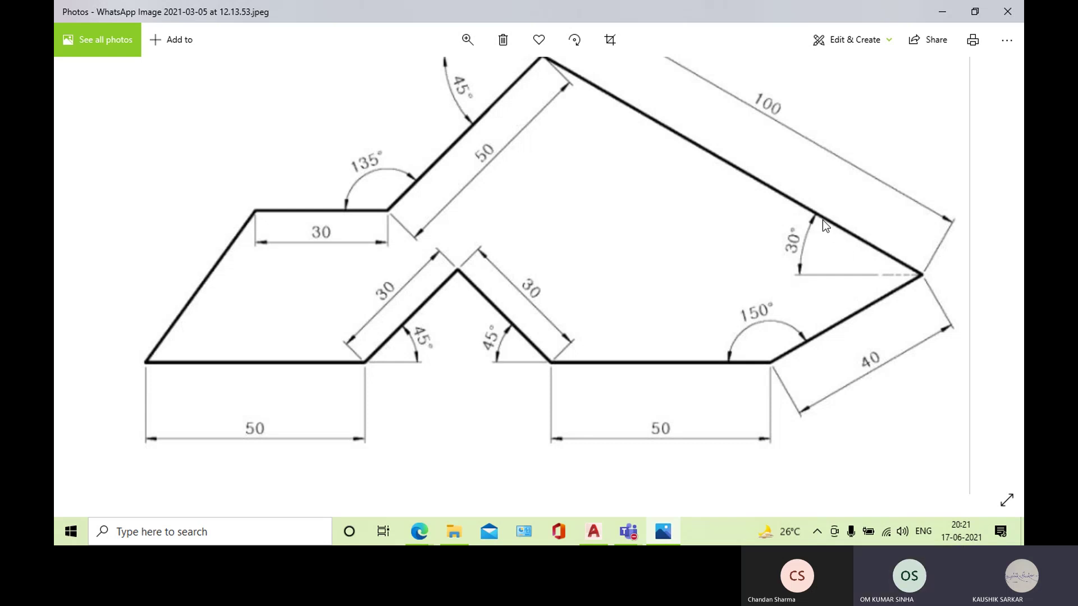
{"action": "scroll", "coordinate": [833, 237], "scroll_direction": "down", "scroll_amount": 2}
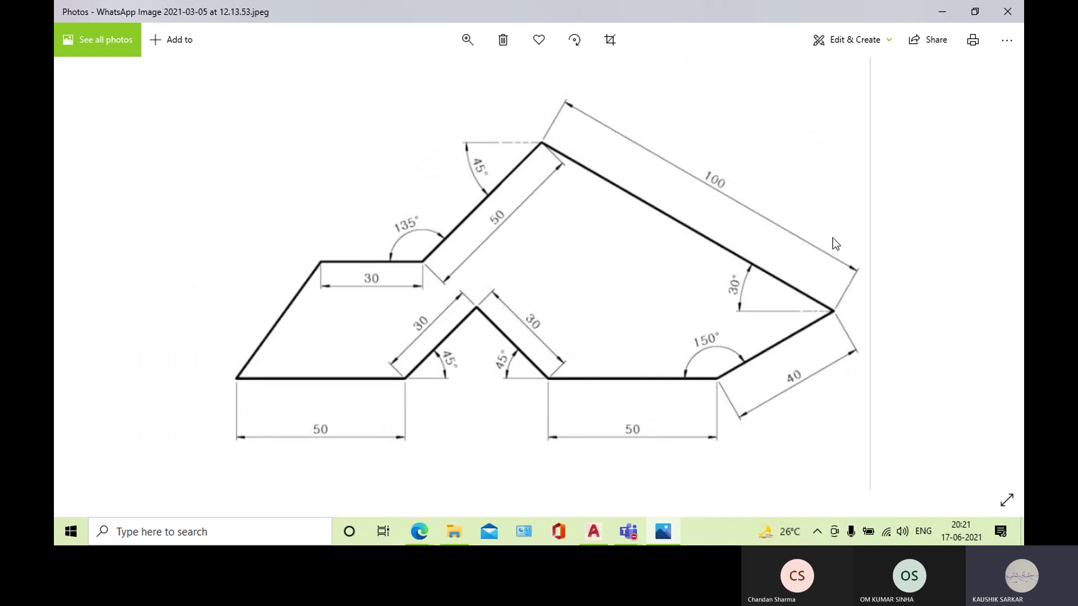
{"action": "left_click", "coordinate": [594, 531]}
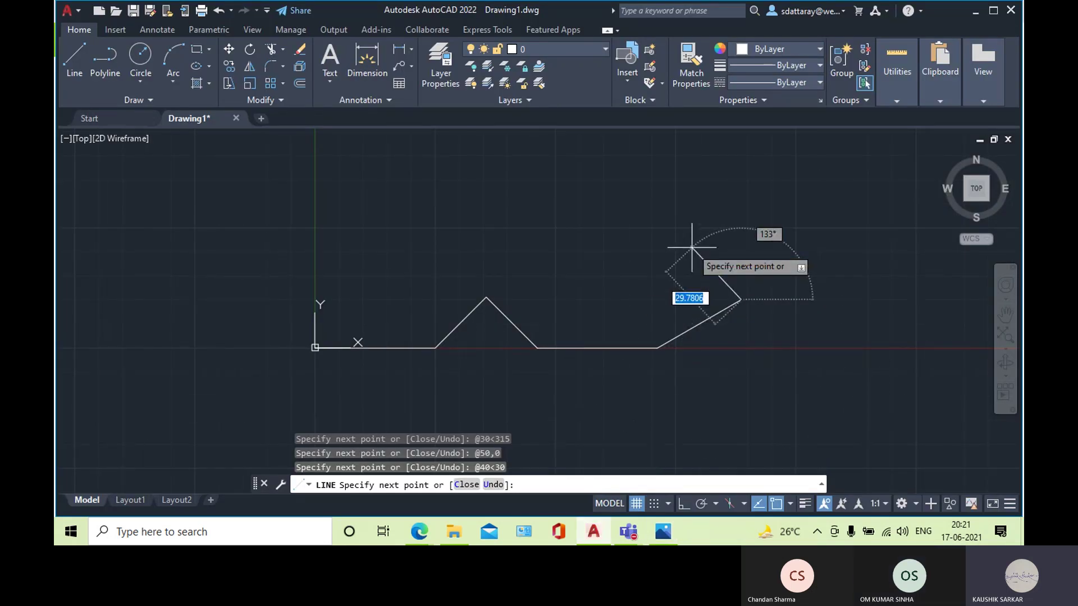
{"action": "type", "text": "@10"}
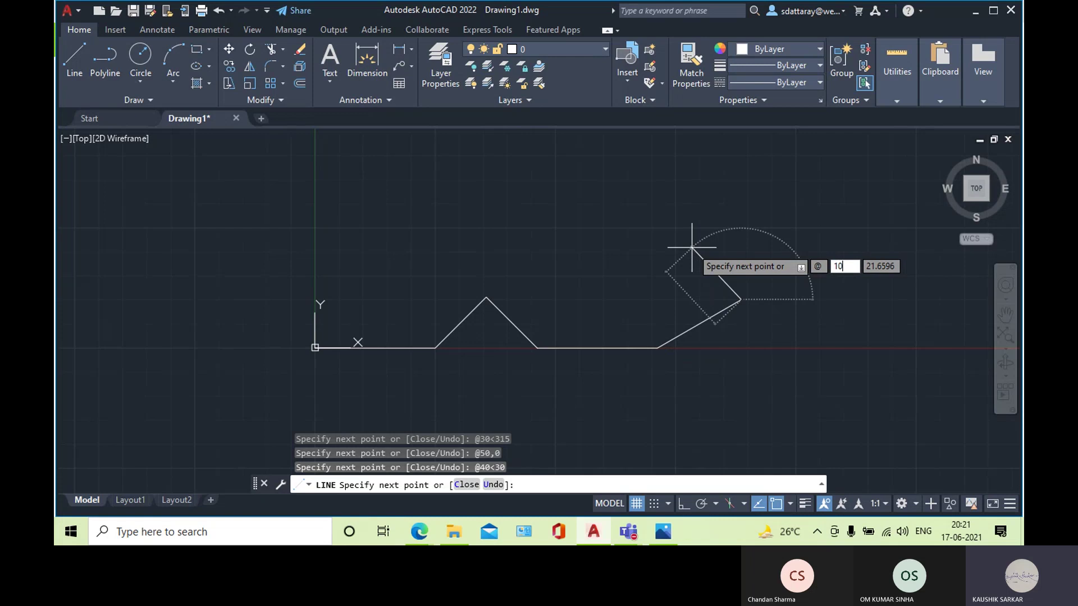
{"action": "type", "text": "0< 133°"}
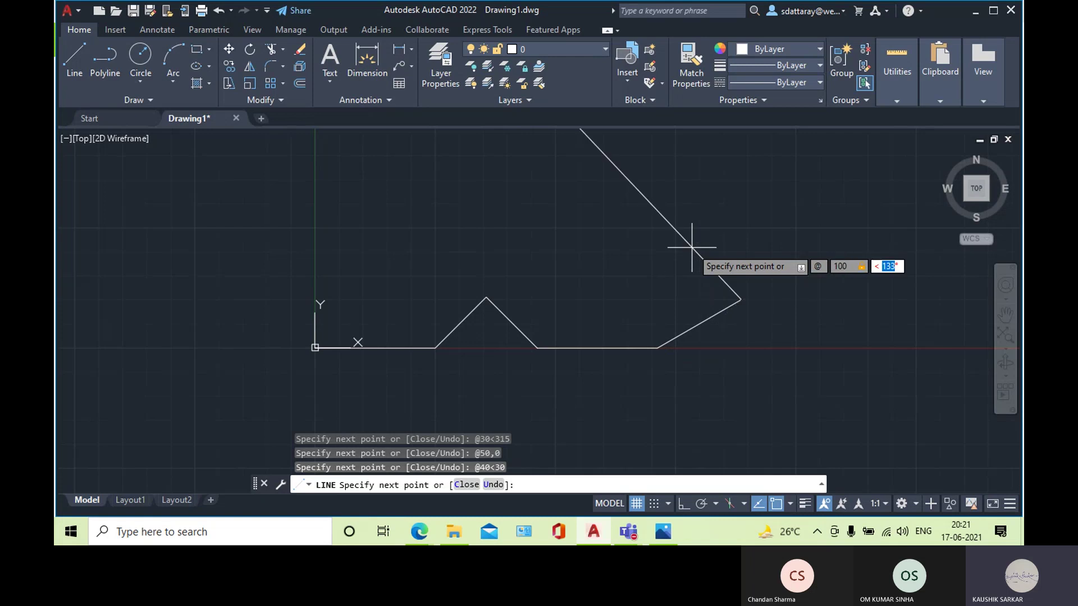
{"action": "type", "text": "150"}
{"action": "key", "text": "Return"}
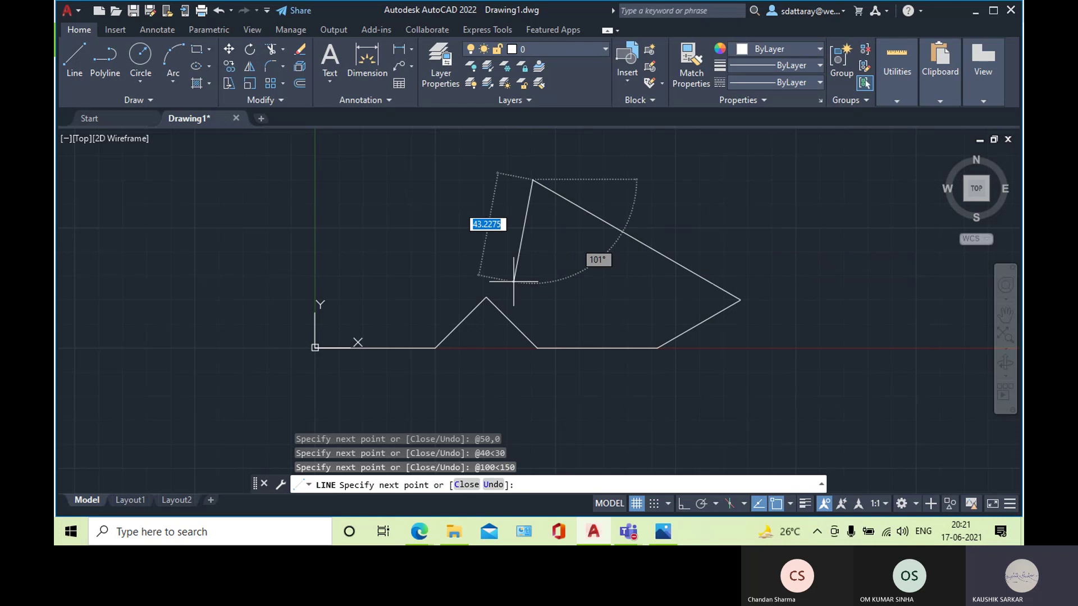
- Consult the reference image and draw the descending edge from the outline's peak, 50 units long at 225°
{"action": "left_click", "coordinate": [662, 533]}
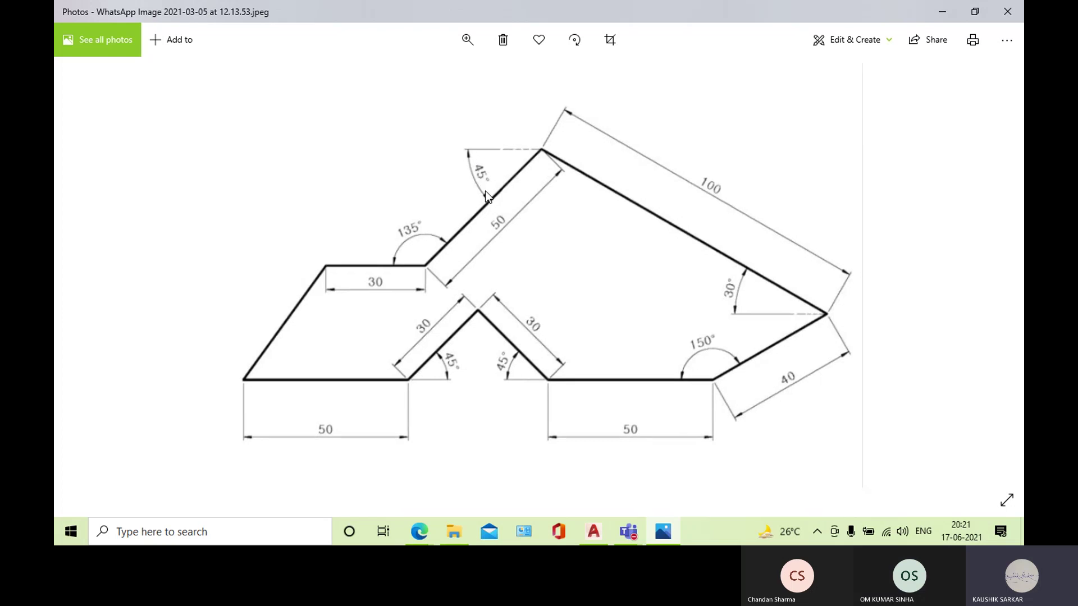
{"action": "left_click", "coordinate": [594, 534]}
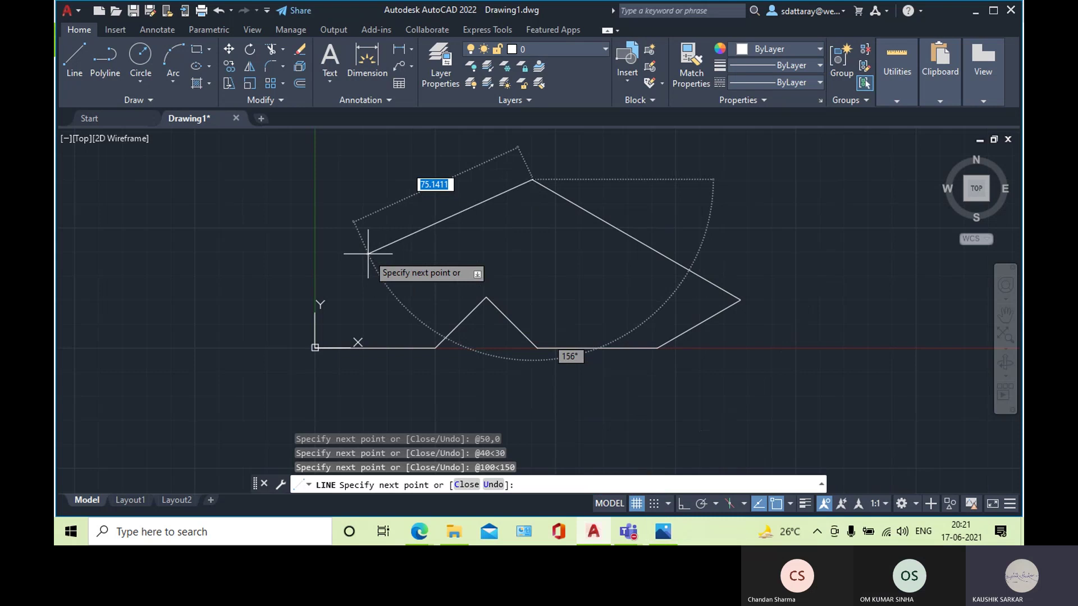
{"action": "type", "text": "@50"}
{"action": "key", "text": "Tab"}
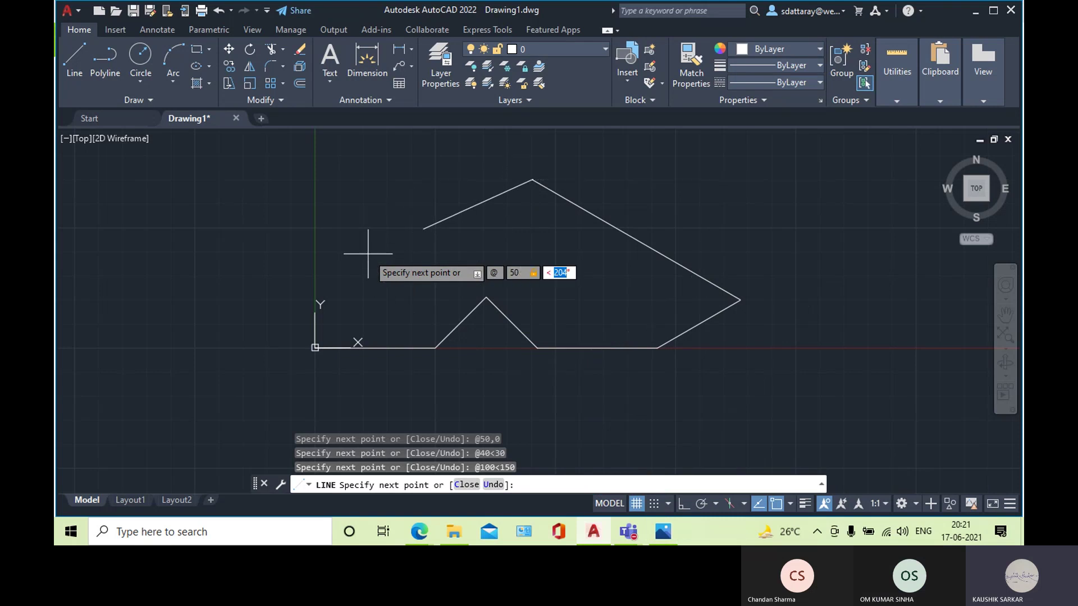
{"action": "type", "text": "225"}
{"action": "key", "text": "Return"}
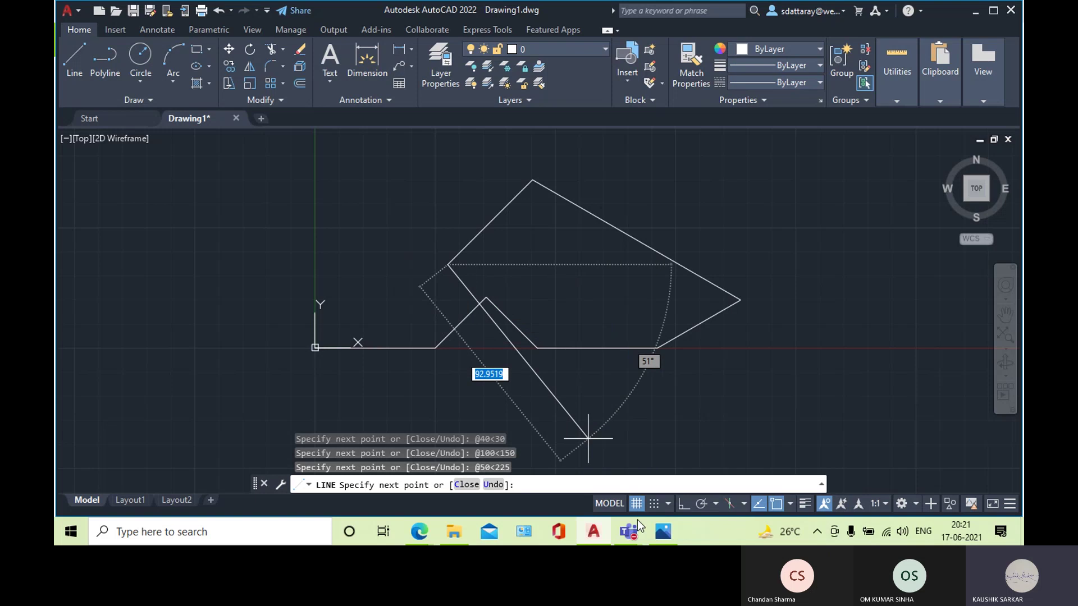
- Consult the reference image and draw the short horizontal upper edge, 30 units long at 180°
{"action": "left_click", "coordinate": [661, 533]}
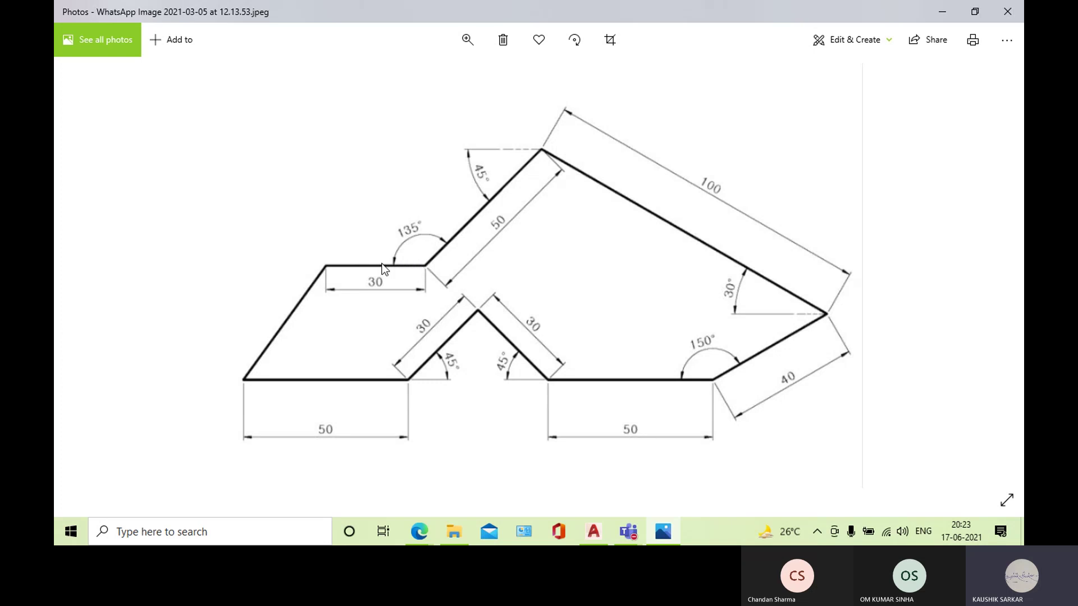
{"action": "left_click", "coordinate": [593, 531]}
{"action": "type", "text": "@30"}
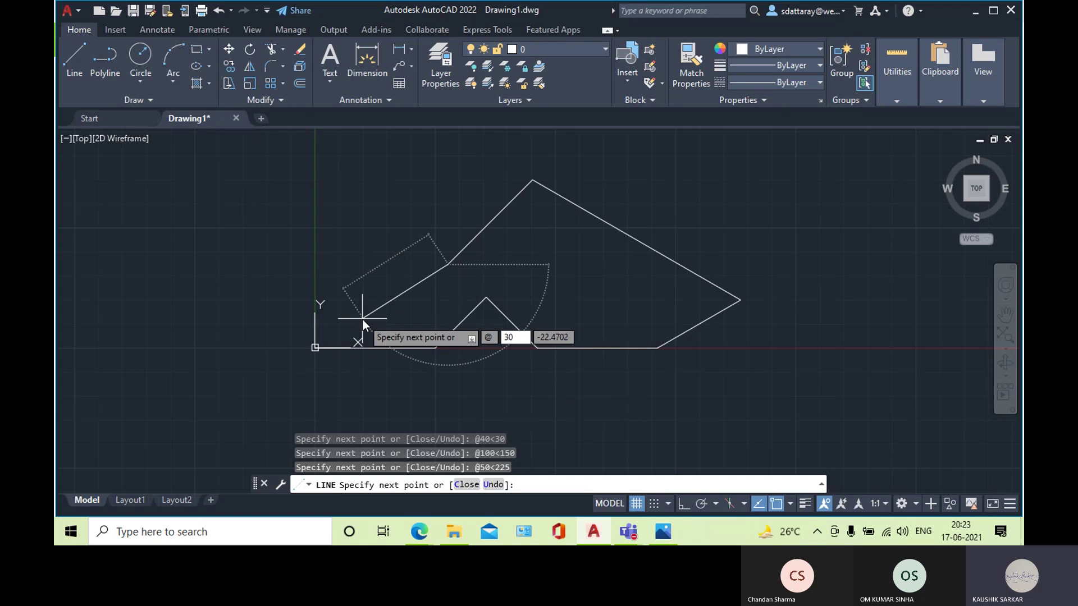
{"action": "key", "text": "Tab"}
{"action": "type", "text": "180"}
{"action": "key", "text": "Return"}
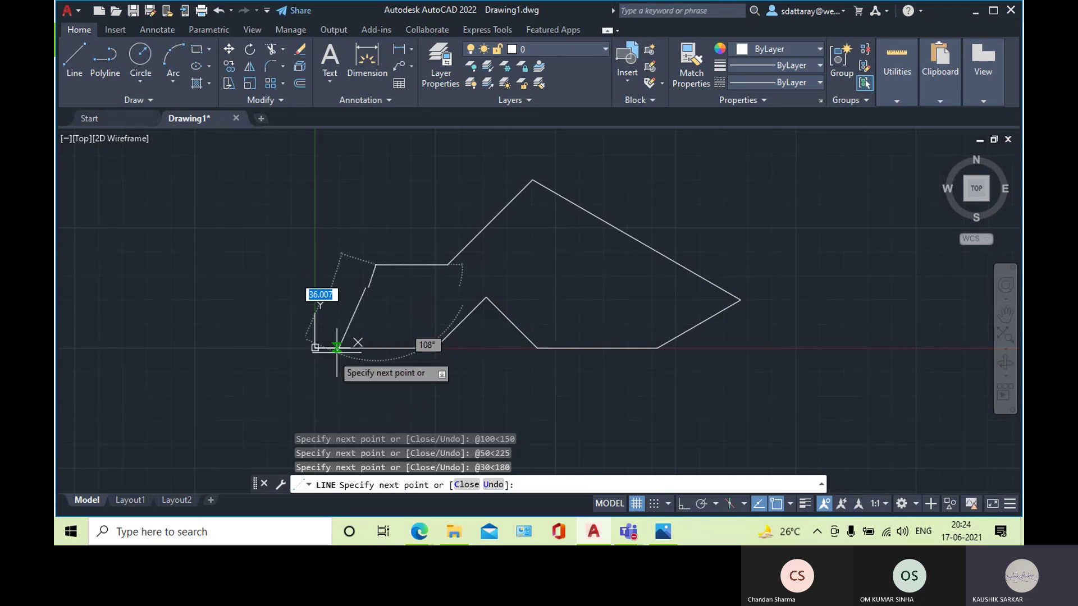
- Close the outline by drawing the last sloping edge to the starting point at the origin, and end the Line command
{"action": "left_click", "coordinate": [315, 347]}
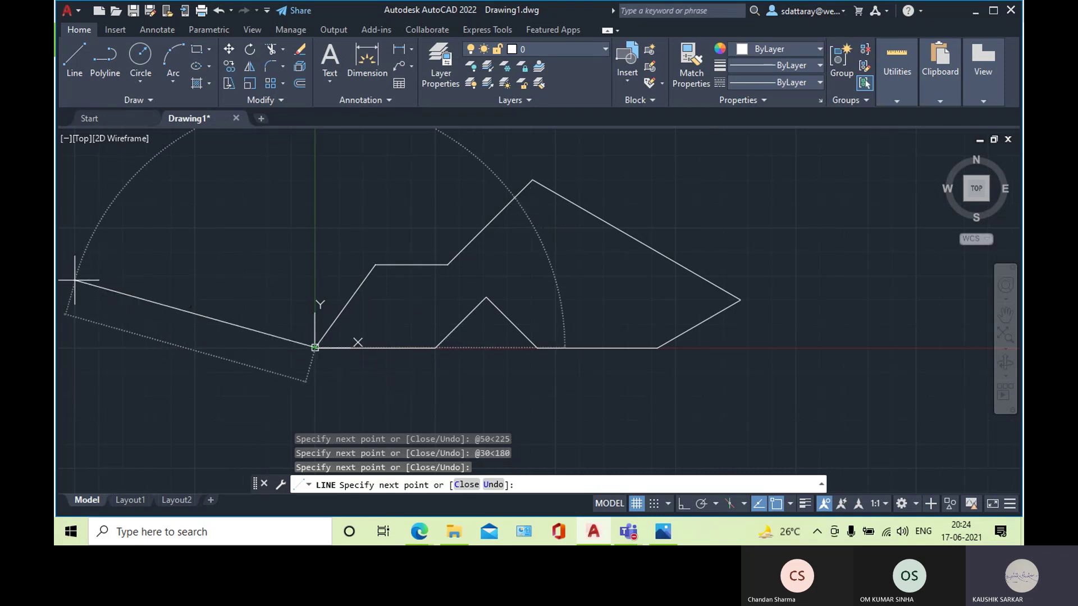
{"action": "key", "text": "Return"}
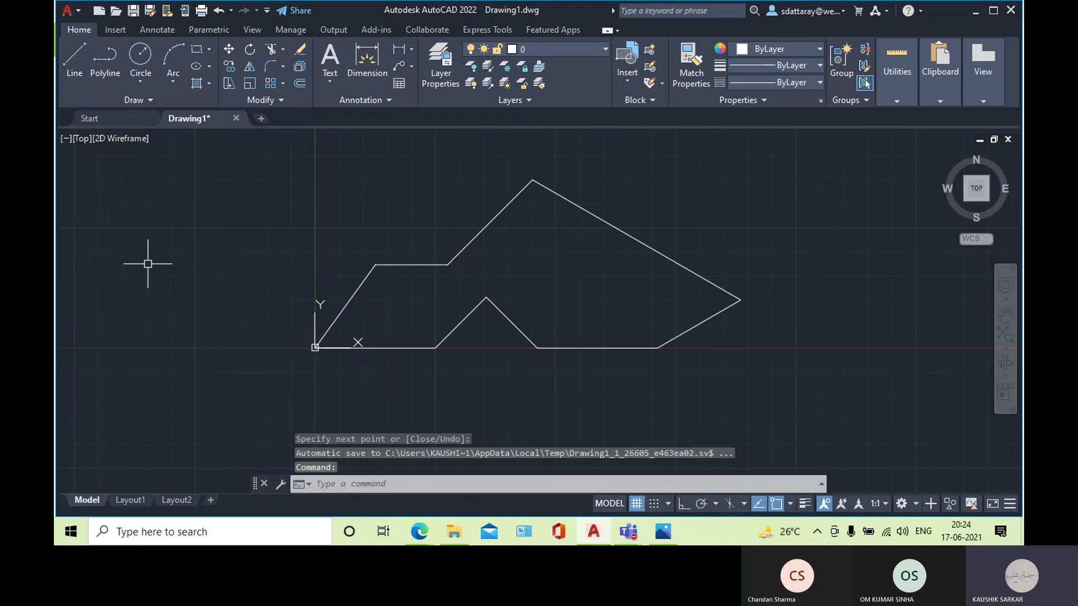
{"action": "scroll", "coordinate": [251, 260], "scroll_direction": "down", "scroll_amount": 2}
{"action": "mouse_move", "coordinate": [244, 258]}
{"action": "middle_mouse_down"}
{"action": "mouse_move", "coordinate": [385, 253]}
{"action": "mouse_move", "coordinate": [318, 243]}
{"action": "mouse_move", "coordinate": [265, 258]}
{"action": "middle_mouse_up"}
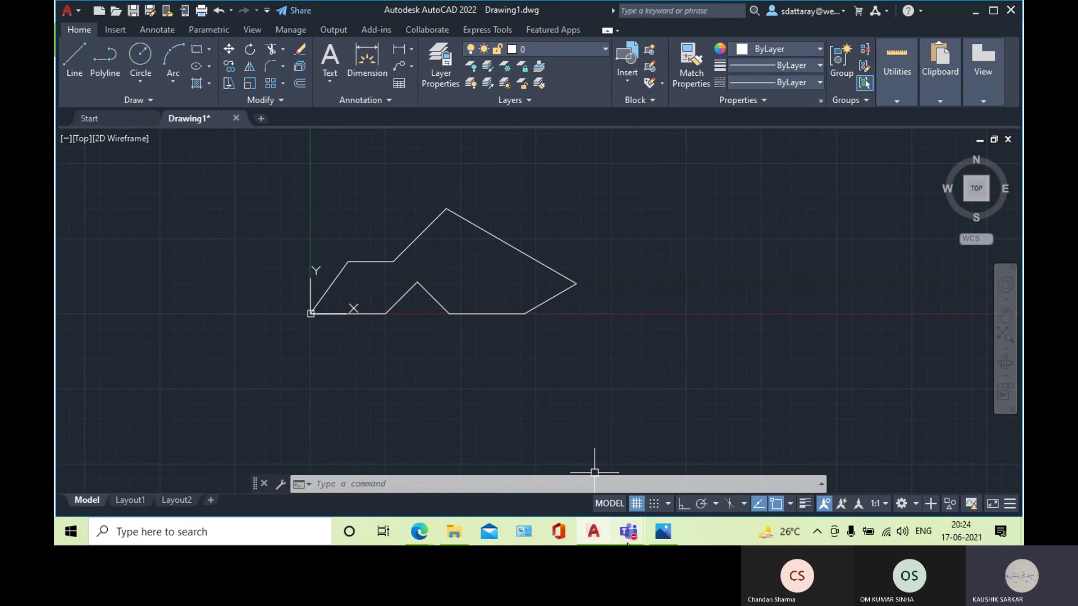
- Bring up the next reference image, WhatsApp Image 2021-05-24 at 09.42.09.jpeg, and examine the coordinates of its lower edge
{"action": "left_click", "coordinate": [661, 531]}
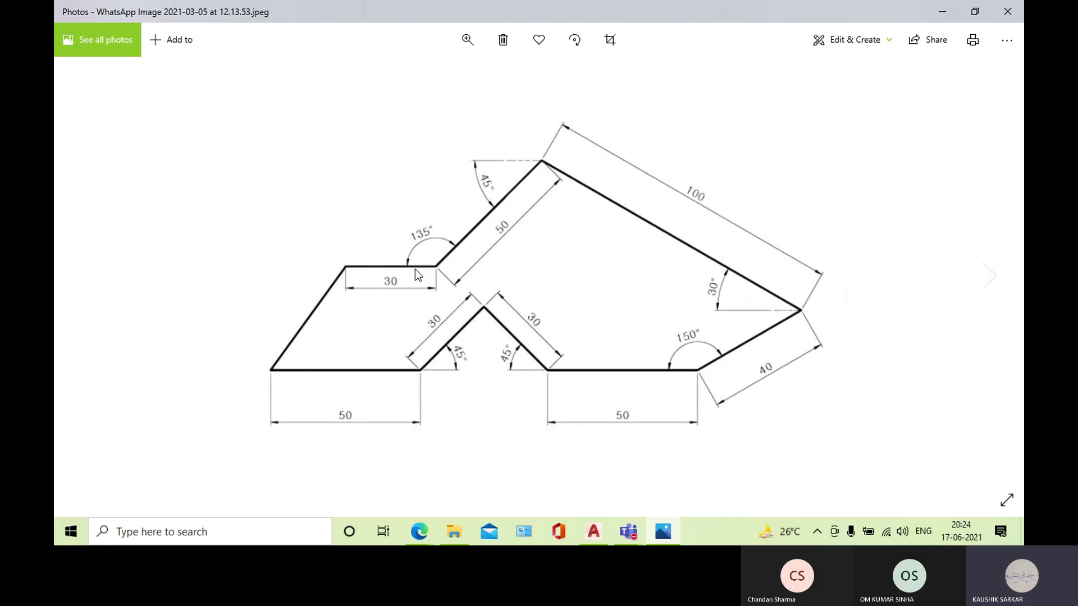
{"action": "left_click", "coordinate": [88, 275]}
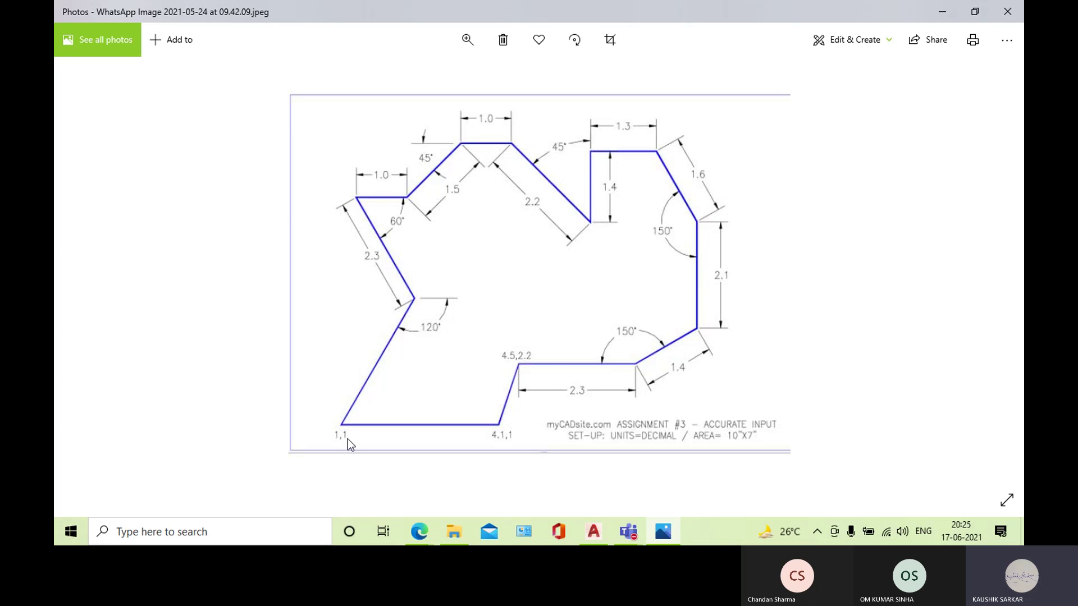
{"action": "scroll", "coordinate": [338, 425], "scroll_direction": "up", "scroll_amount": 2}
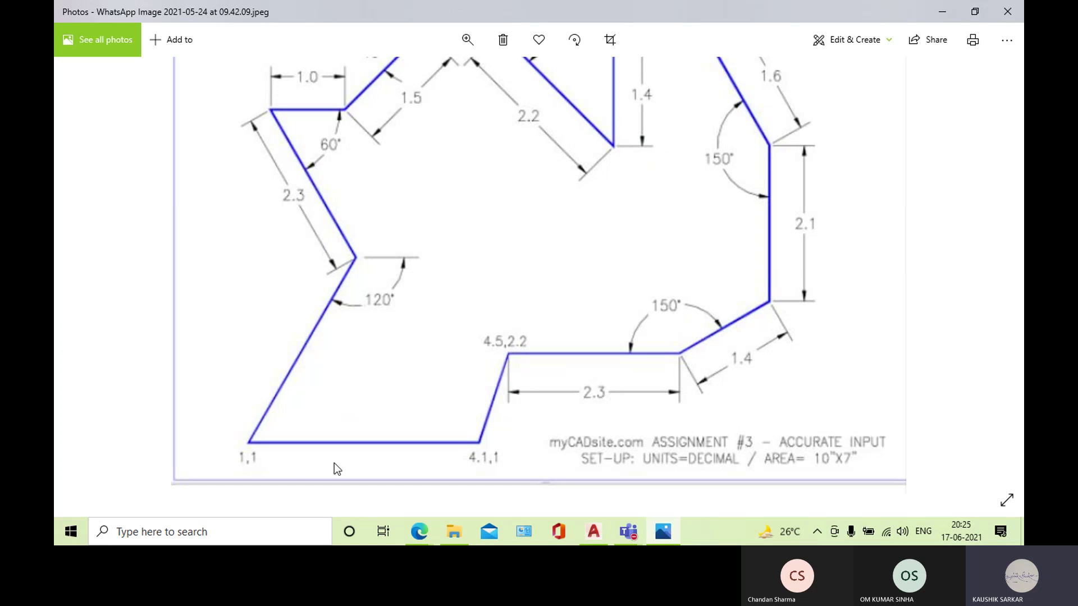
- Switch back to AutoCAD and erase the whole finished polygon
{"action": "left_click", "coordinate": [599, 538]}
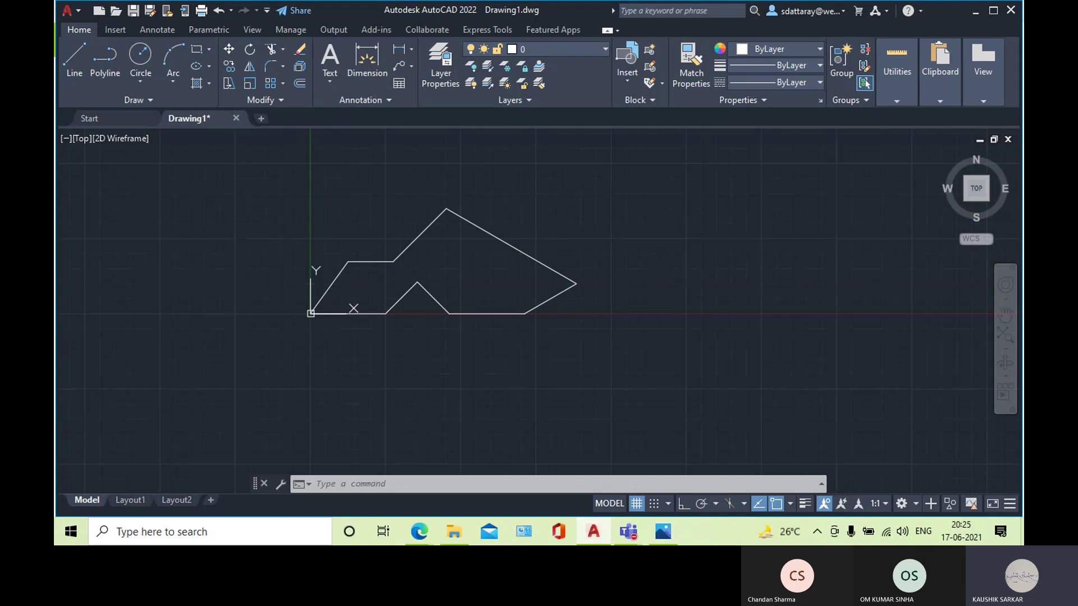
{"action": "left_click", "coordinate": [236, 179]}
{"action": "left_click", "coordinate": [676, 358]}
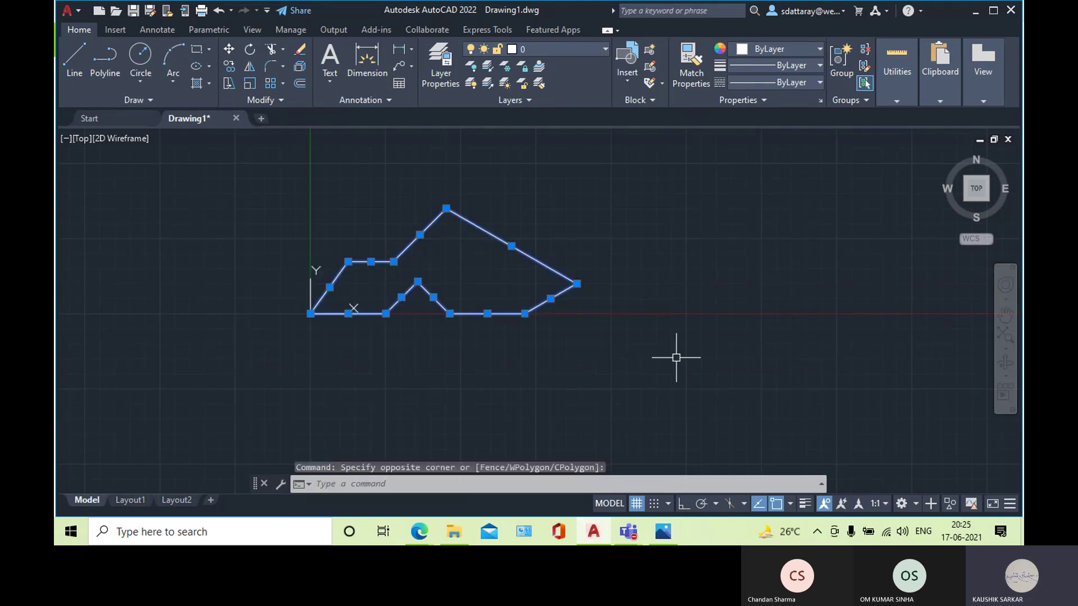
{"action": "key", "text": "Delete"}
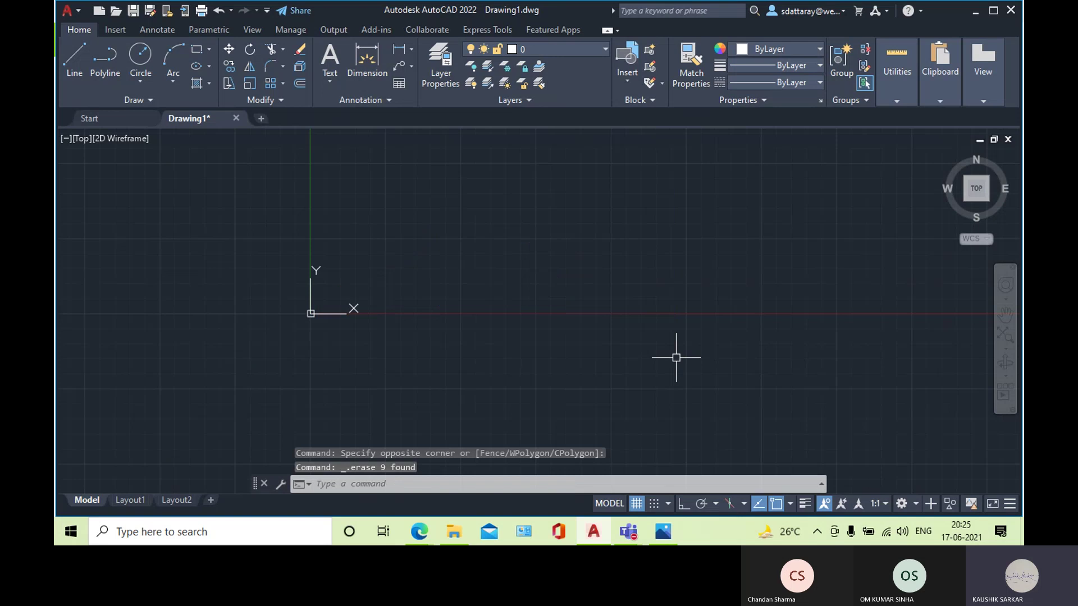
- Start a new line at 1,1 and draw the outline's lower horizontal edge to the point 4.1,1
{"action": "type", "text": "l"}
{"action": "key", "text": "Return"}
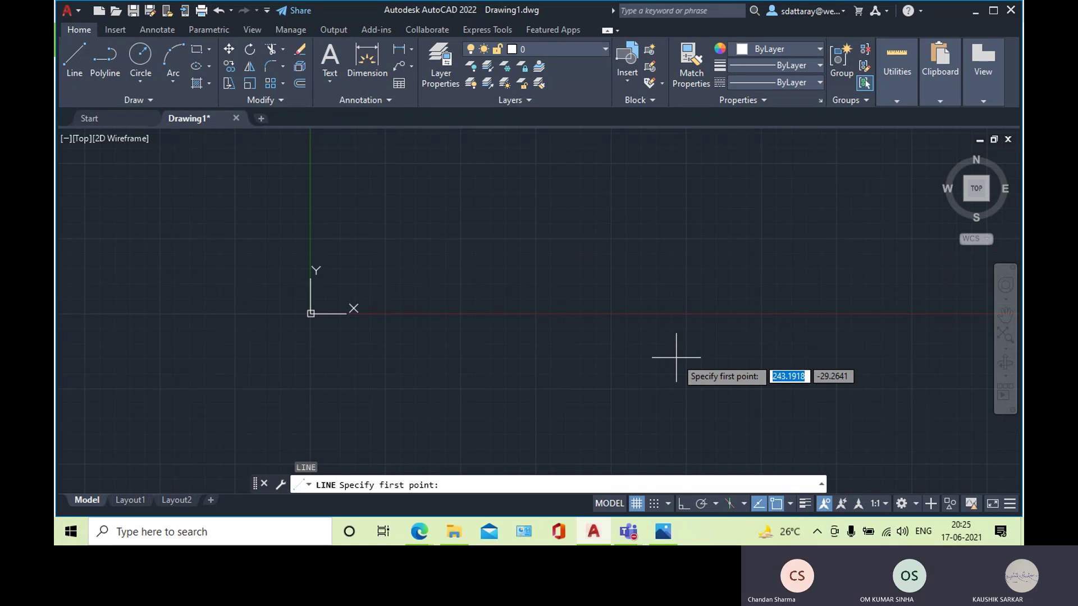
{"action": "type", "text": "1,1"}
{"action": "key", "text": "Return"}
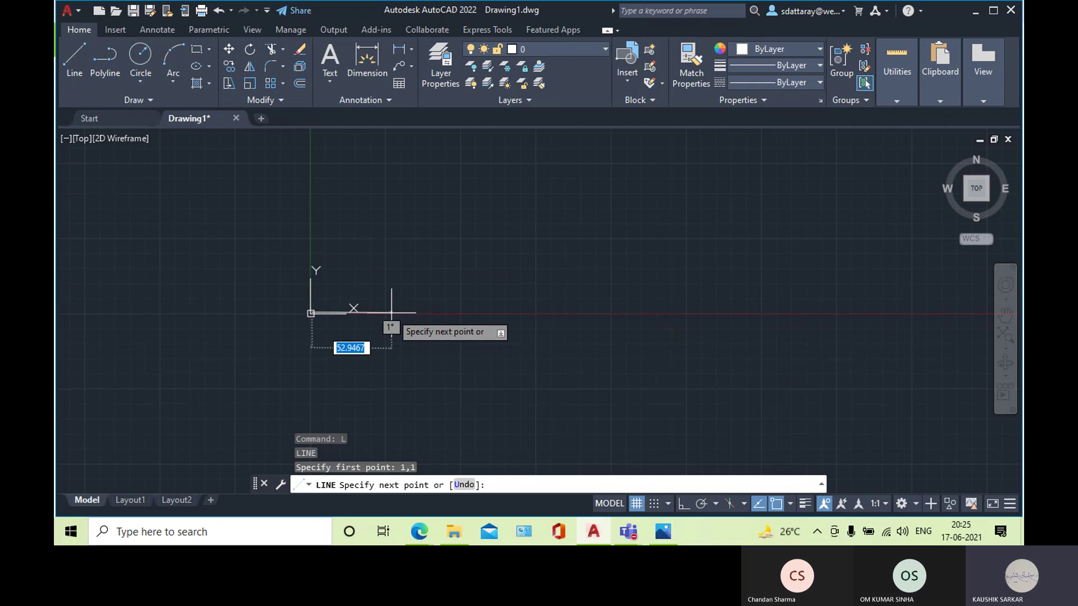
{"action": "mouse_move", "coordinate": [391, 313]}
{"action": "middle_mouse_down"}
{"action": "mouse_move", "coordinate": [336, 297]}
{"action": "mouse_move", "coordinate": [289, 306]}
{"action": "mouse_move", "coordinate": [316, 280]}
{"action": "mouse_move", "coordinate": [388, 335]}
{"action": "middle_mouse_up"}
{"action": "type", "text": "3,-8"}
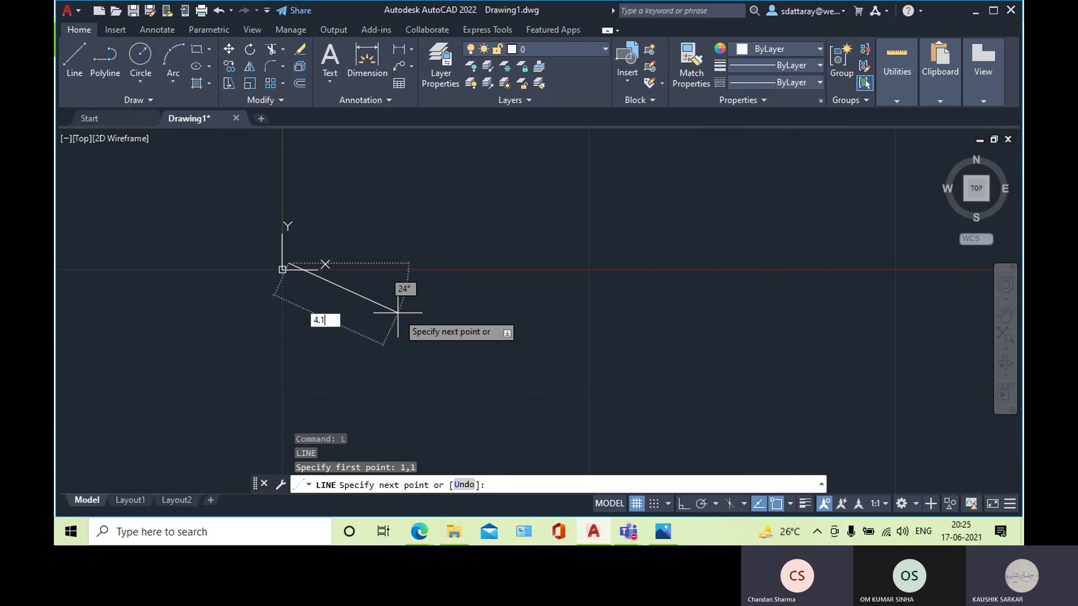
{"action": "key", "text": "Return"}
{"action": "type", "text": "4.1,1"}
{"action": "key", "text": "Return"}
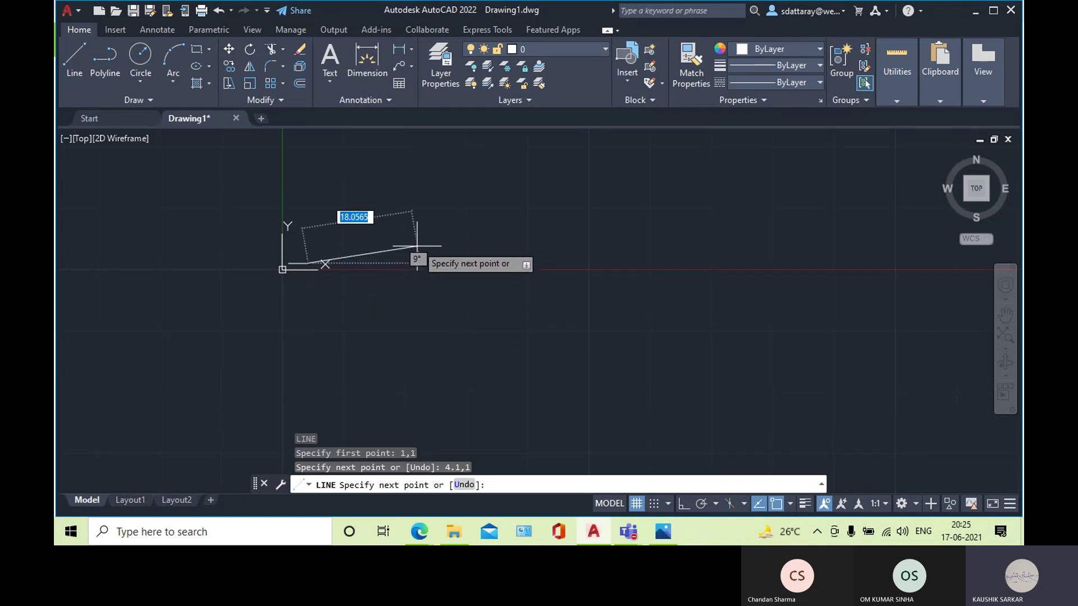
- Draw the short steep edge from the lower edge's end to the point 4.5,2.2
{"action": "type", "text": "4."}
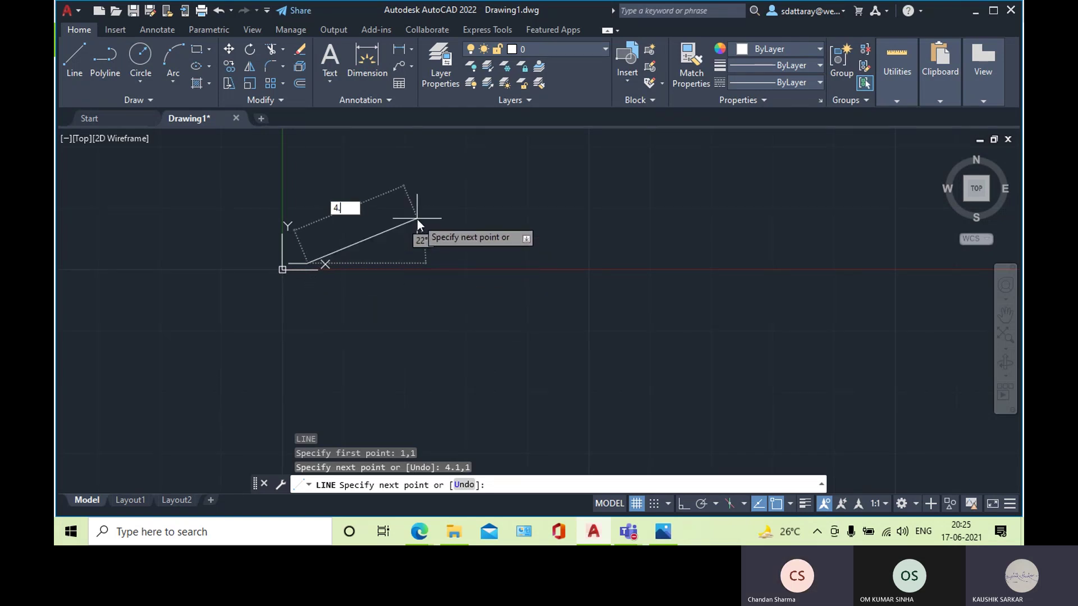
{"action": "type", "text": "5,2.2"}
{"action": "key", "text": "Return"}
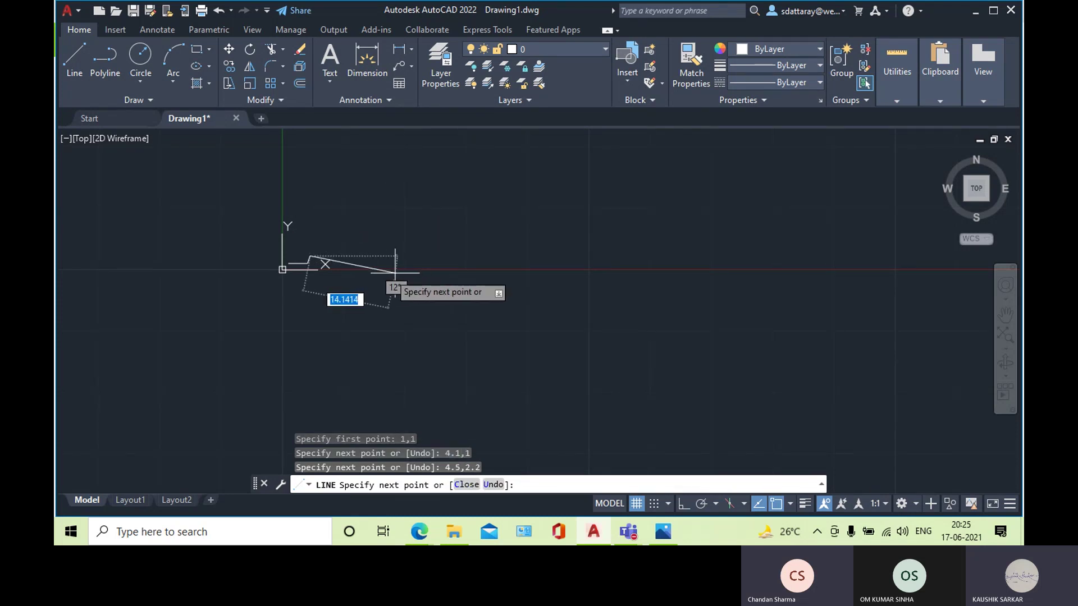
- Consult the reference image and draw the horizontal edge from 4.5,2.2 with the relative offset @2.3,0
{"action": "scroll", "coordinate": [317, 265], "scroll_direction": "up", "scroll_amount": 6}
{"action": "mouse_move", "coordinate": [313, 260]}
{"action": "middle_mouse_down"}
{"action": "mouse_move", "coordinate": [317, 301]}
{"action": "mouse_move", "coordinate": [585, 329]}
{"action": "middle_mouse_up"}
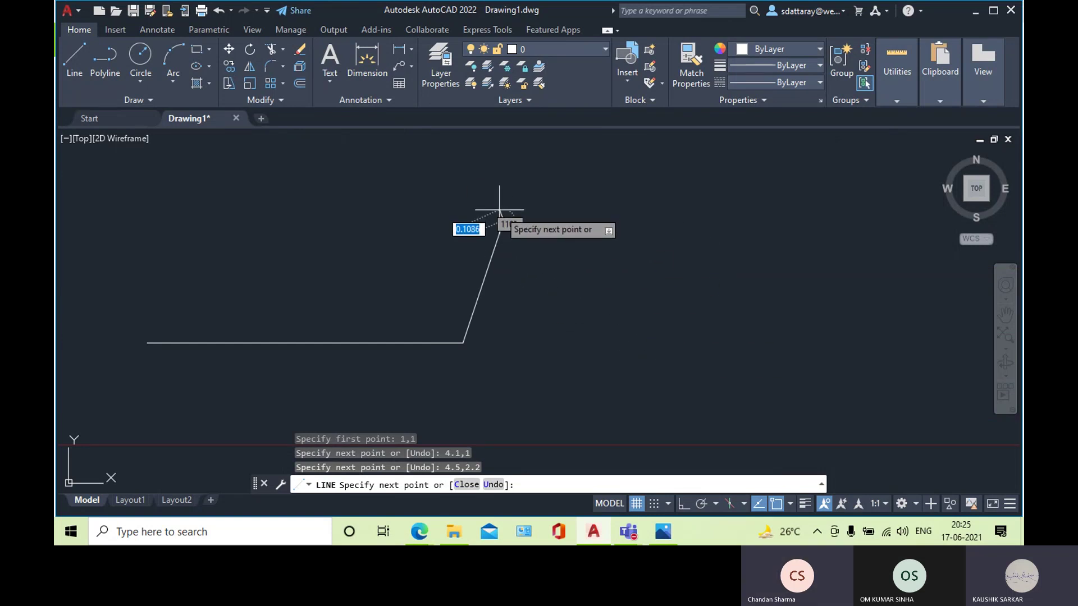
{"action": "left_click", "coordinate": [662, 538]}
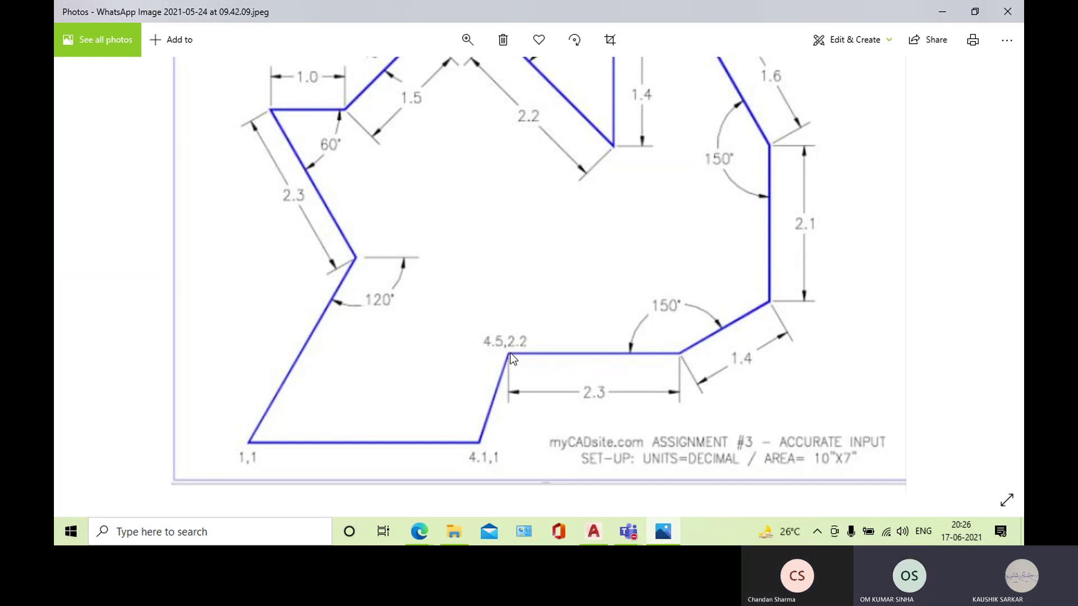
{"action": "left_click", "coordinate": [594, 532]}
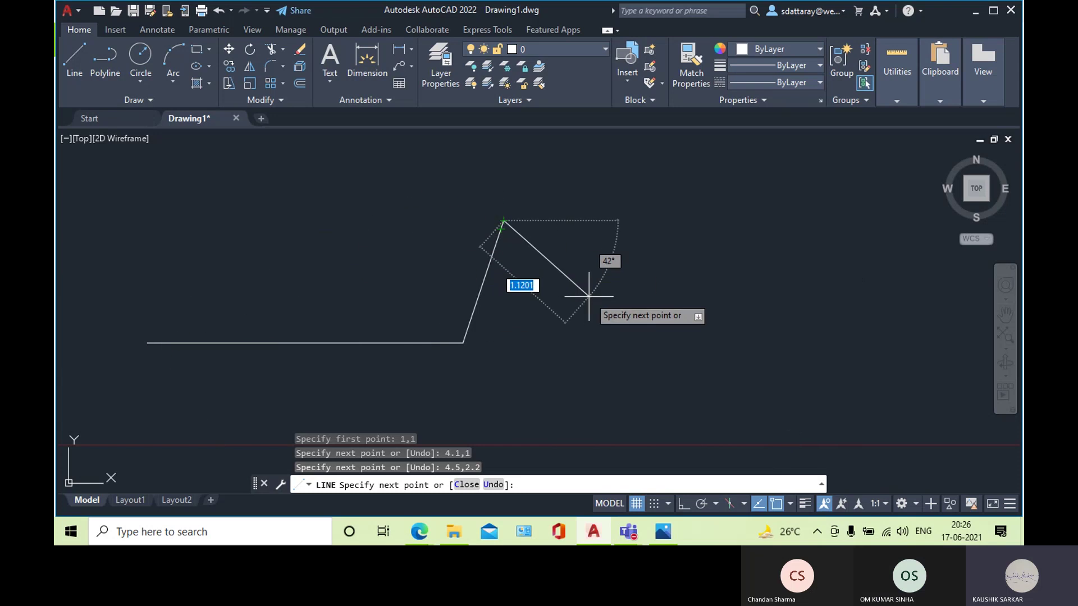
{"action": "type", "text": "@-2.3"}
{"action": "key", "text": "Tab"}
{"action": "type", "text": "0"}
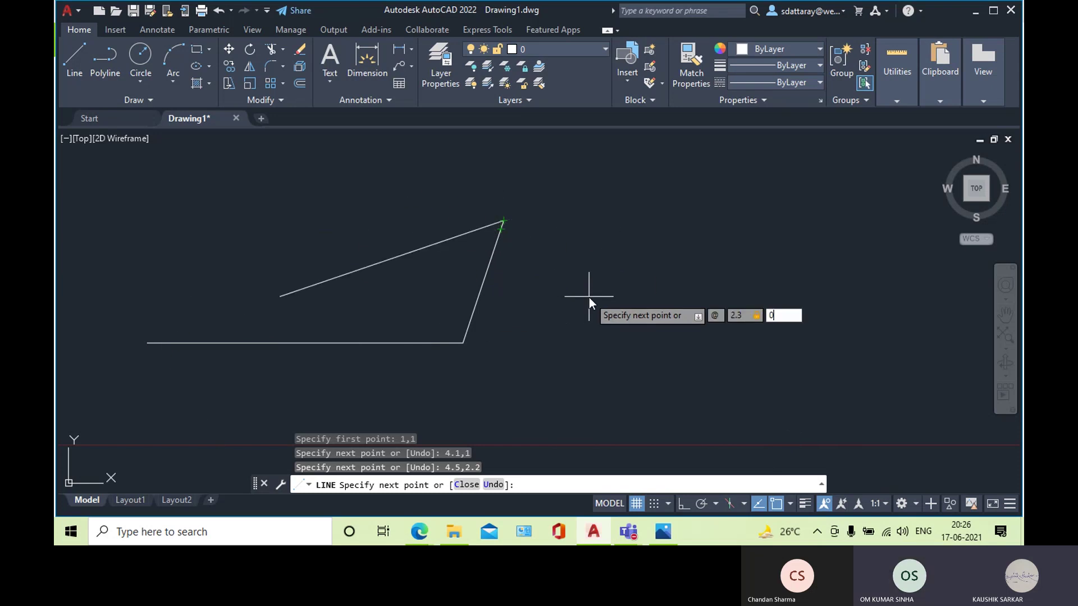
{"action": "key", "text": "Return"}
- Draw the rising edge after the 2.3 horizontal segment, 1.4 units long at 30° (@1.4<30)
{"action": "middle_click_drag", "start_coordinate": [749, 215], "coordinate": [442, 302]}
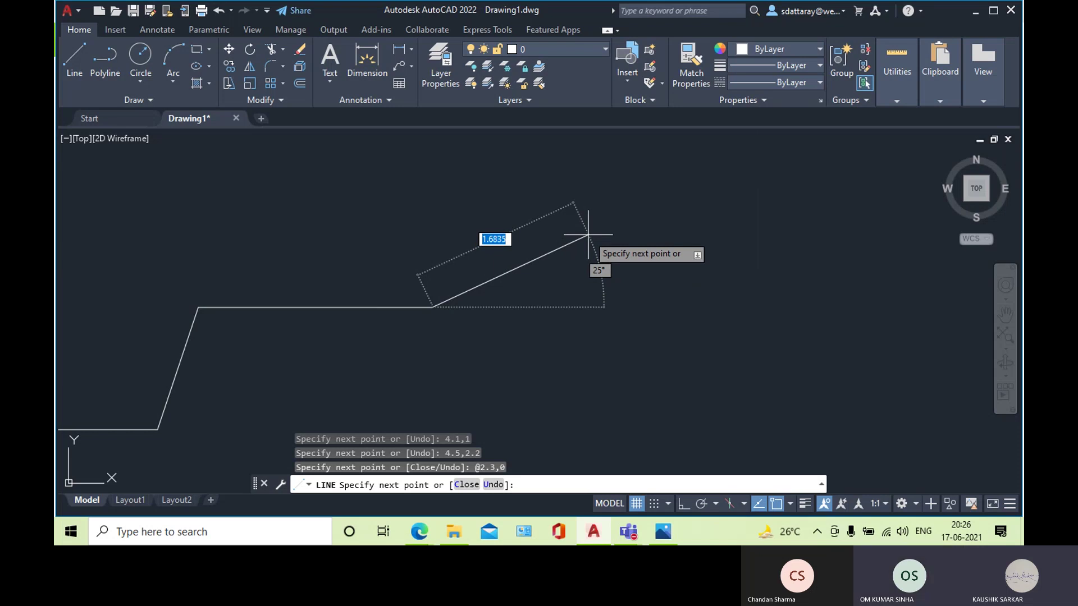
{"action": "type", "text": "@1"}
{"action": "type", "text": ".4"}
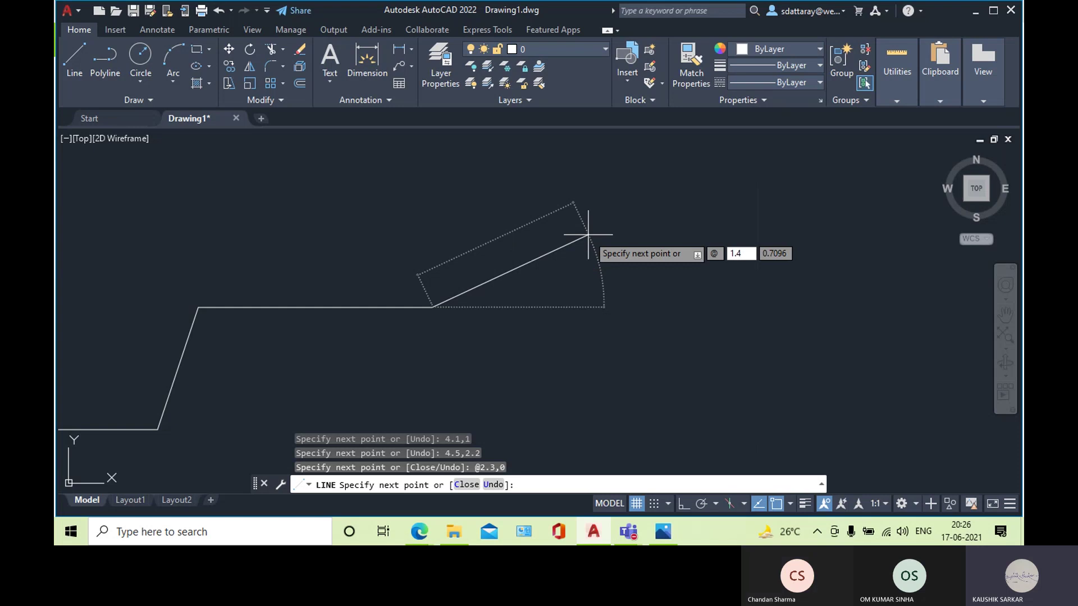
{"action": "type", "text": "< 25°"}
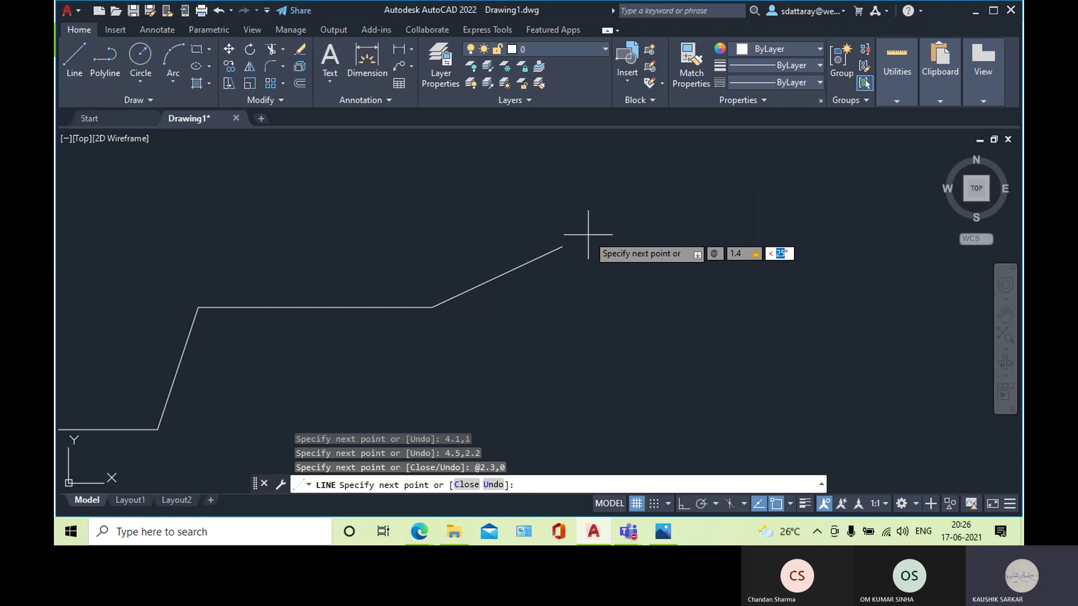
{"action": "type", "text": "30"}
{"action": "key", "text": "Return"}
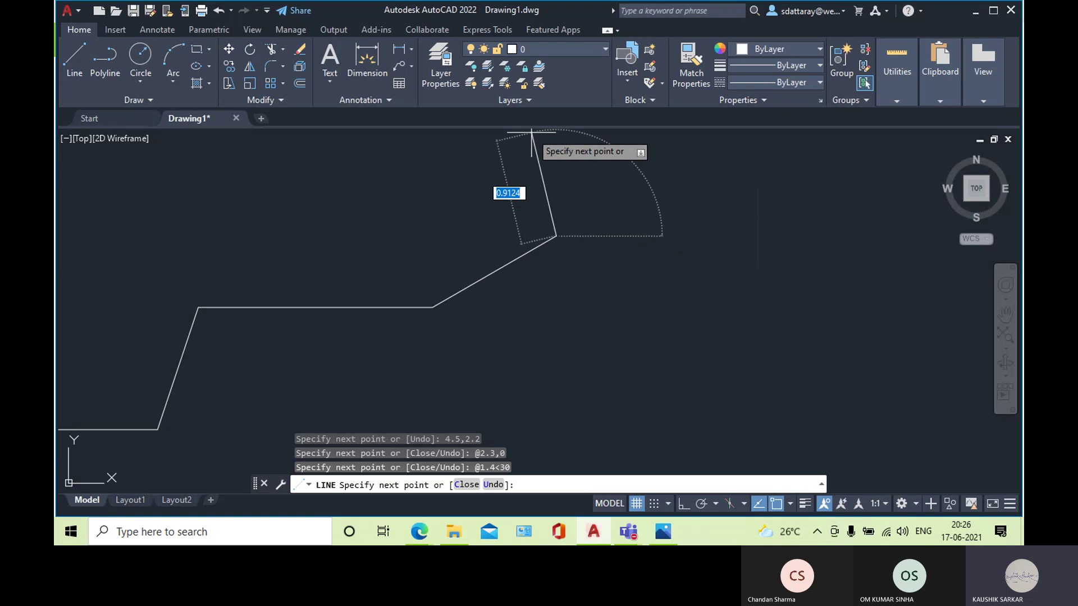
- Draw the vertical edge upward from the rising edge's end with the relative offset @0,2.1
{"action": "middle_click_drag", "start_coordinate": [609, 283], "coordinate": [599, 384]}
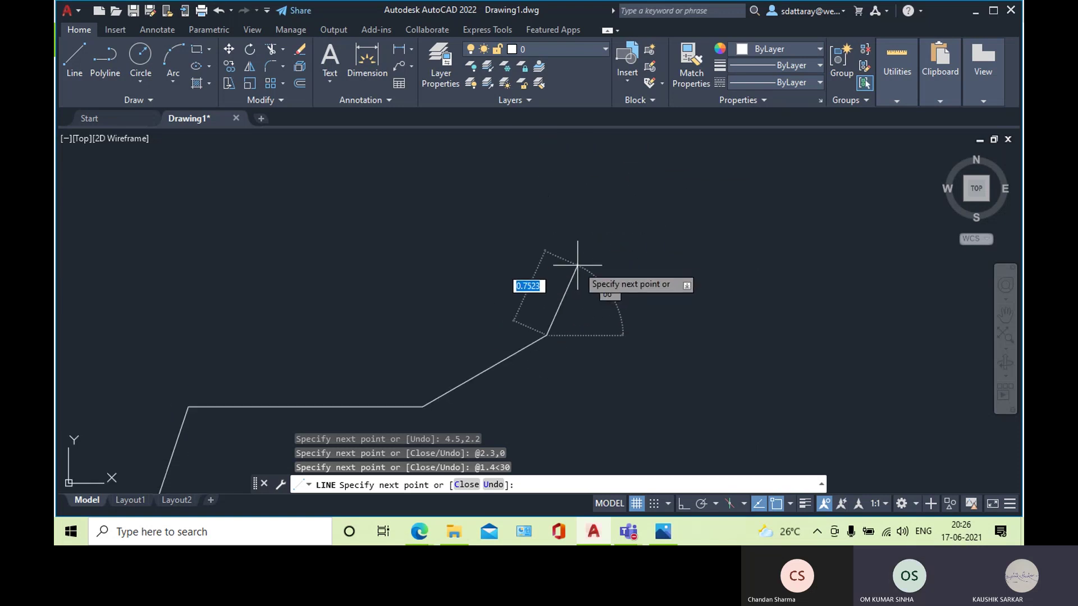
{"action": "type", "text": "@0"}
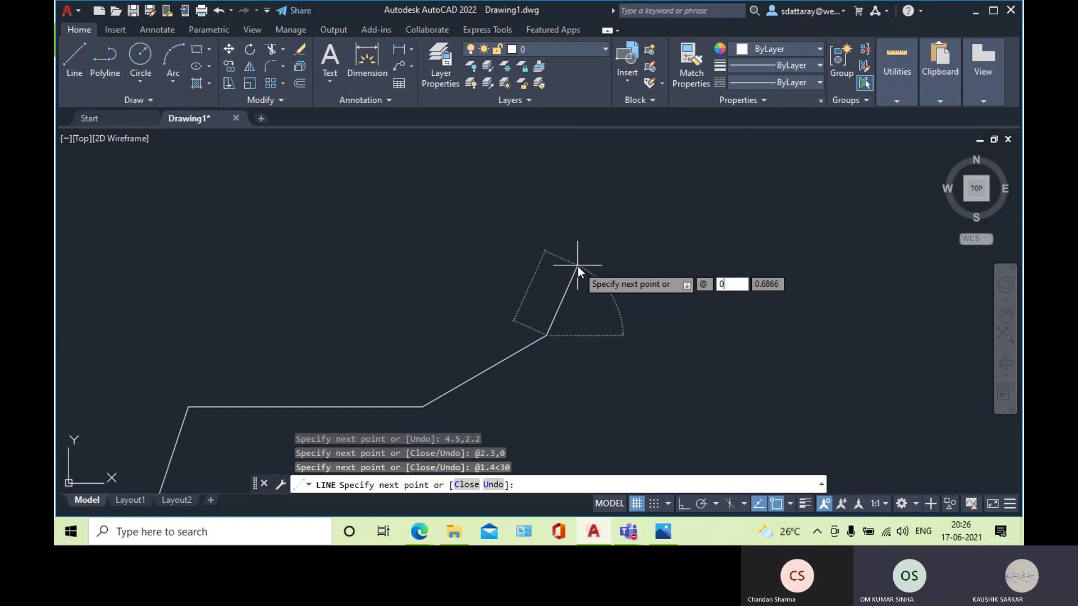
{"action": "type", "text": ",2.1"}
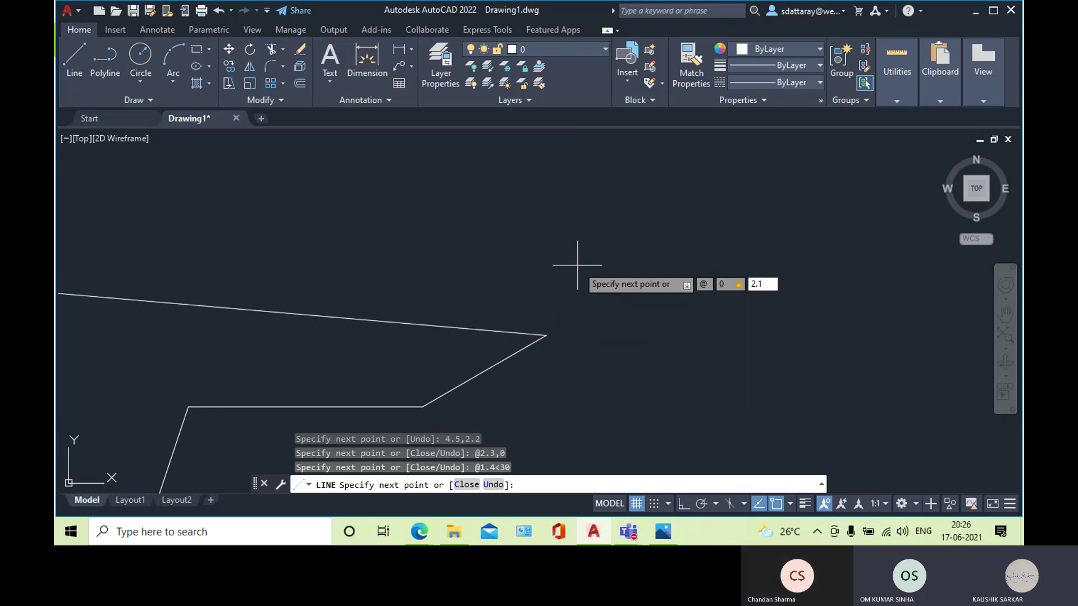
{"action": "key", "text": "Return"}
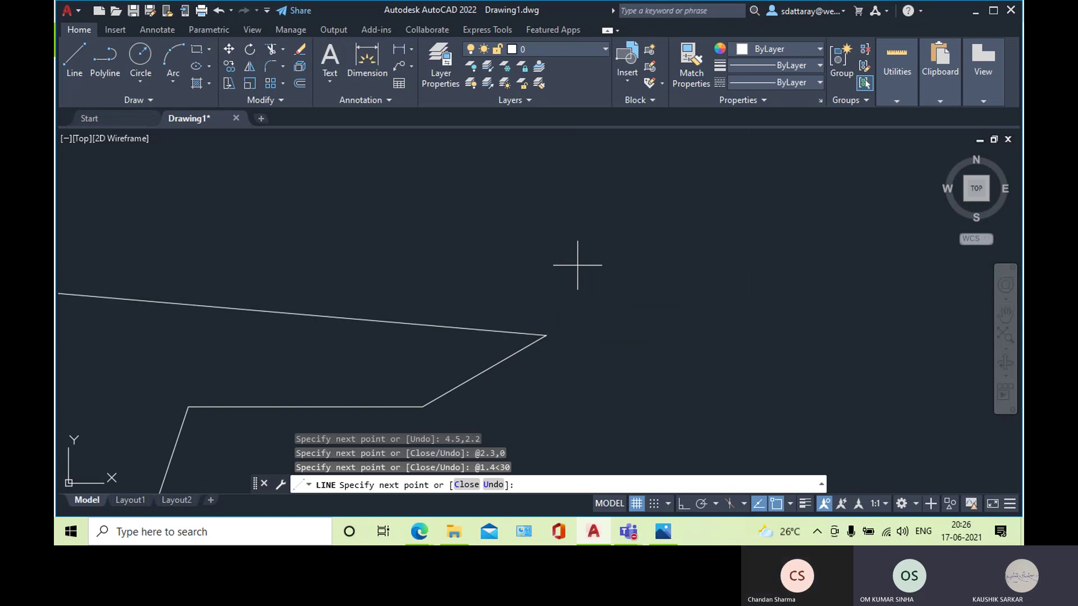
- Check the 150° corner in the reference image and draw the sloping edge above the vertical one, 1.6 units at 120°
{"action": "scroll", "coordinate": [494, 242], "scroll_direction": "down", "scroll_amount": 6}
{"action": "middle_click_drag", "start_coordinate": [494, 260], "coordinate": [513, 295]}
{"action": "scroll", "coordinate": [444, 225], "scroll_direction": "up", "scroll_amount": 2}
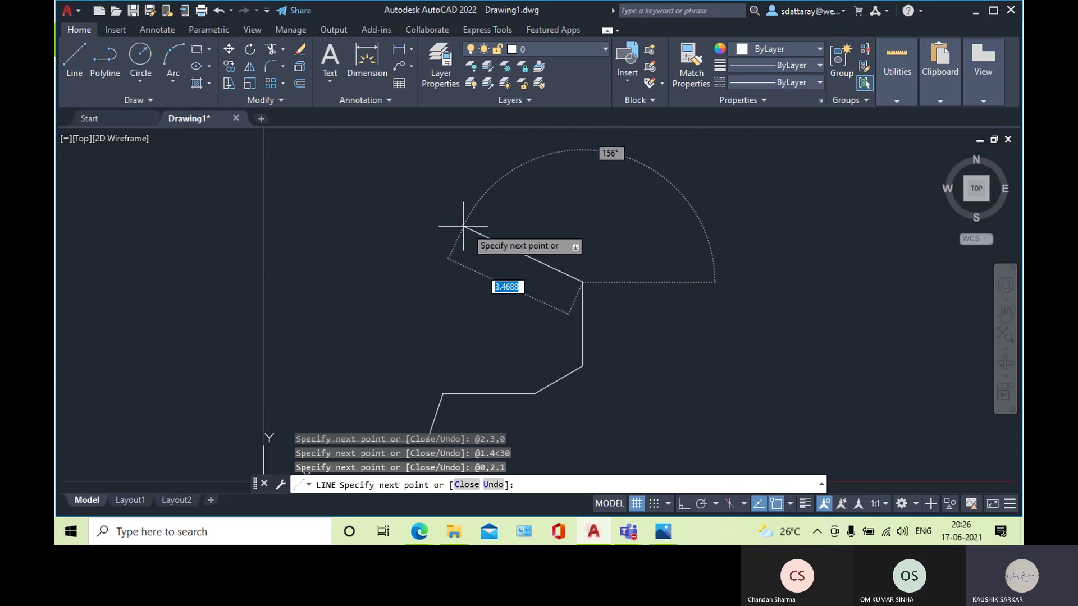
{"action": "scroll", "coordinate": [568, 258], "scroll_direction": "up", "scroll_amount": 4}
{"action": "scroll", "coordinate": [507, 223], "scroll_direction": "down", "scroll_amount": 2}
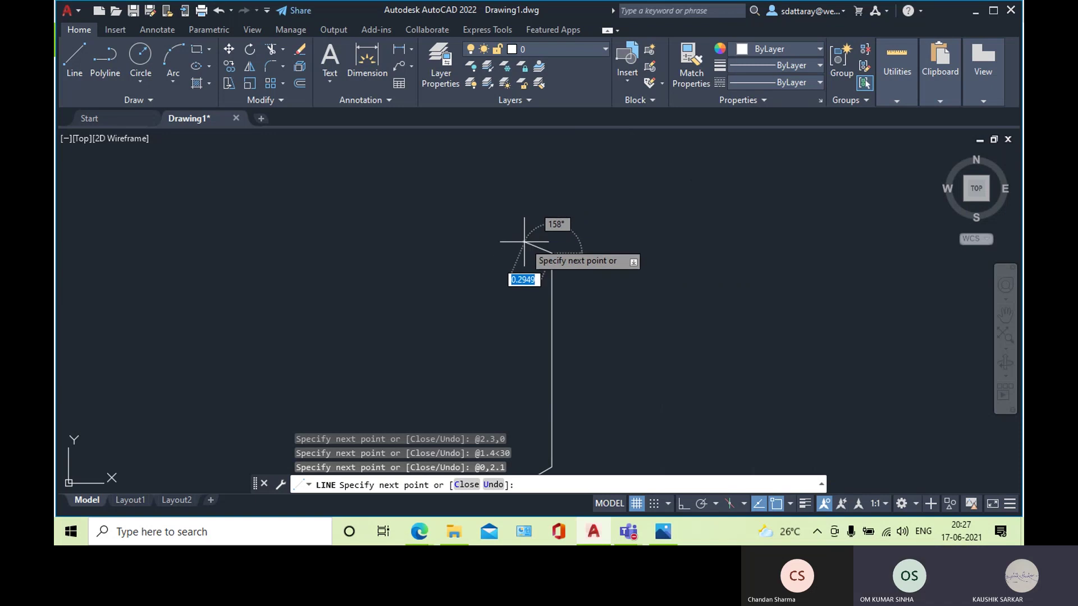
{"action": "type", "text": "@"}
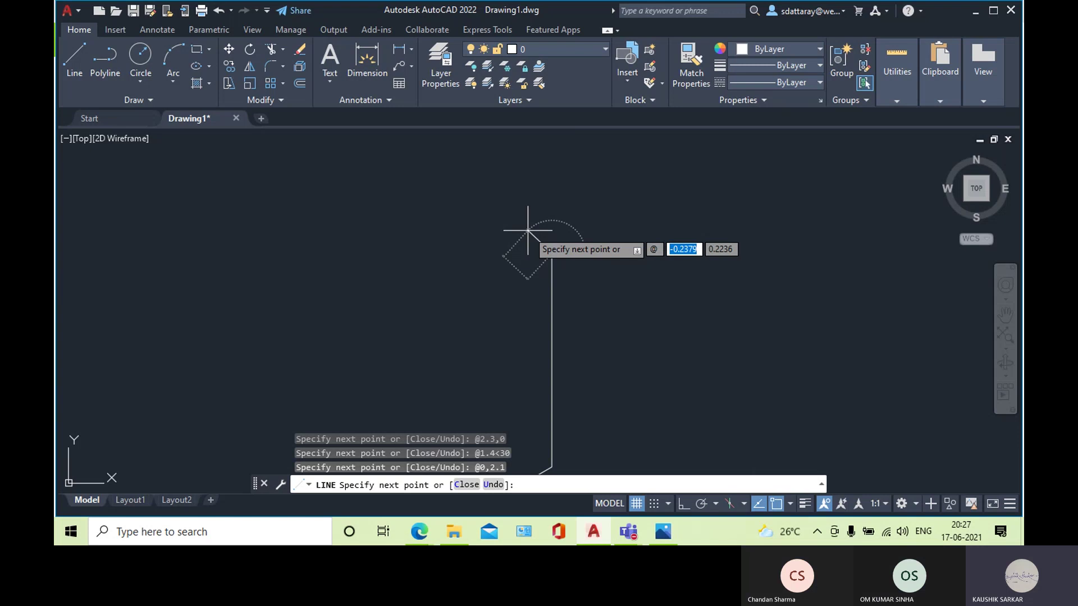
{"action": "left_click", "coordinate": [667, 538]}
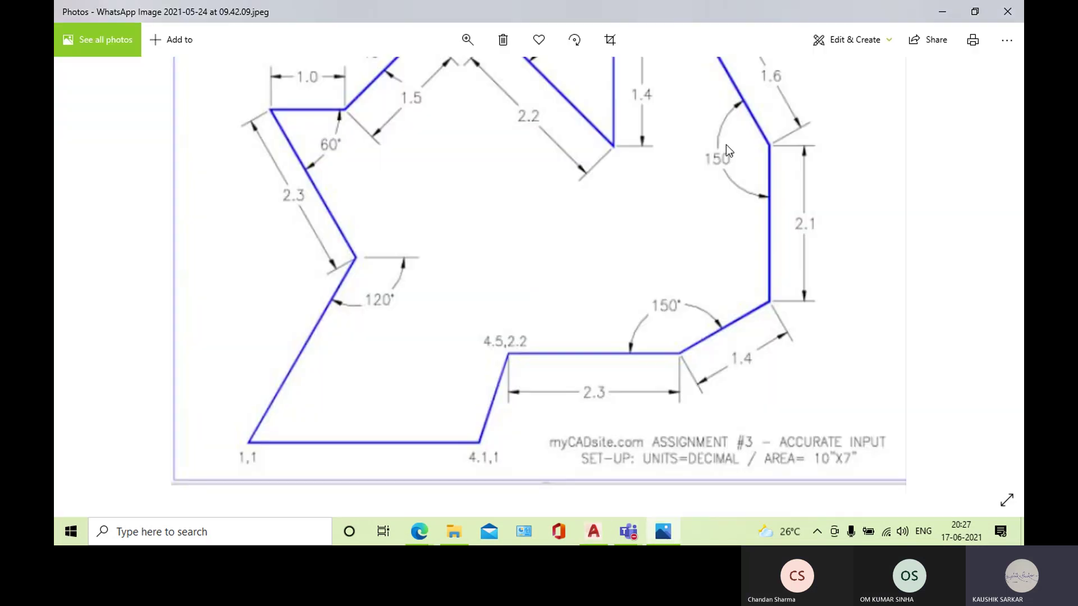
{"action": "scroll", "coordinate": [760, 146], "scroll_direction": "down", "scroll_amount": 1}
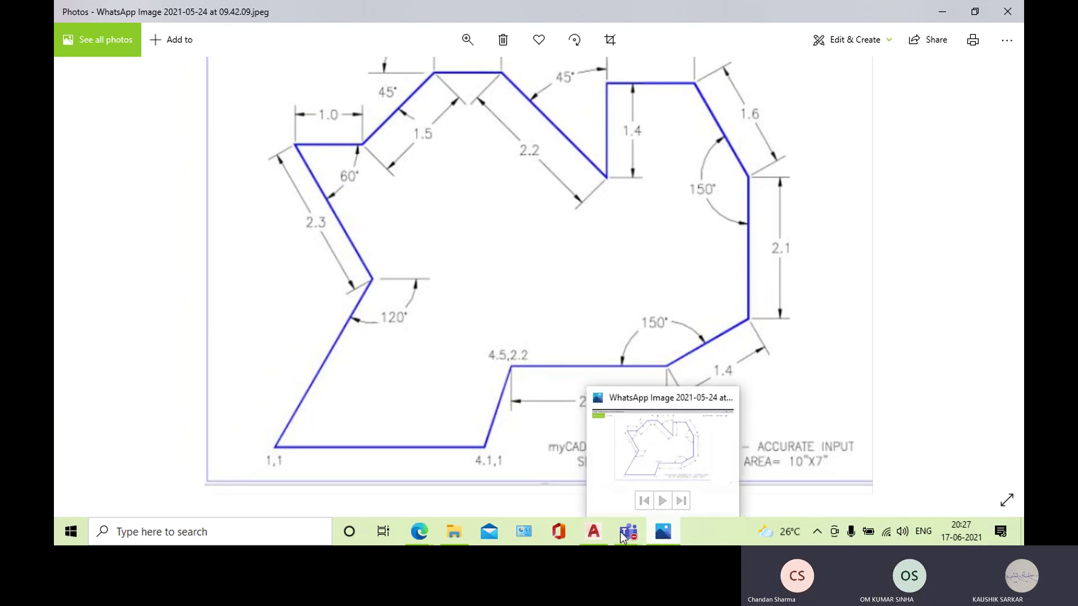
{"action": "left_click", "coordinate": [597, 533]}
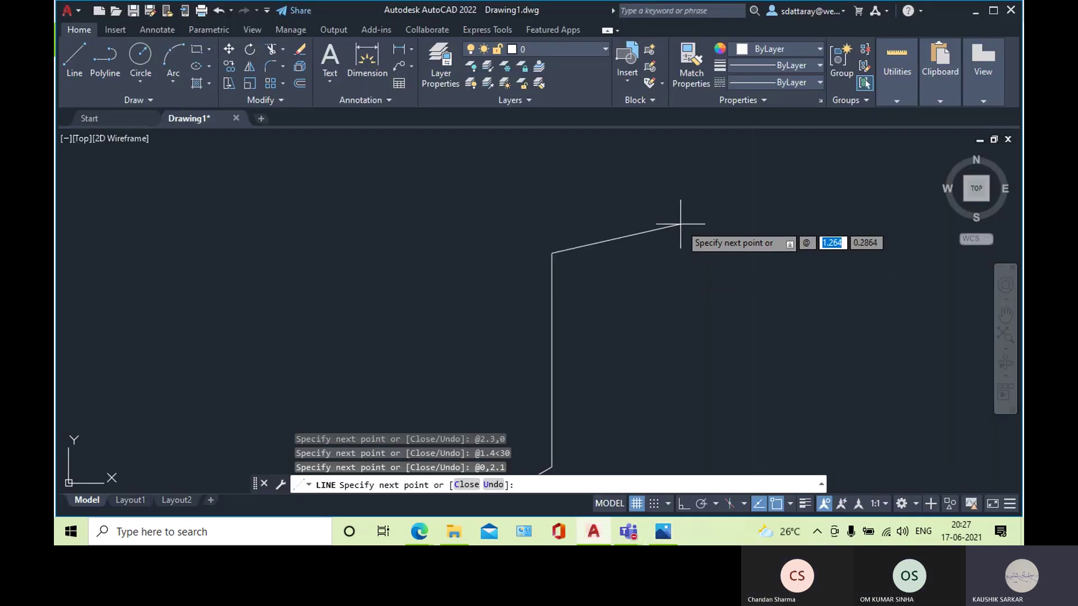
{"action": "type", "text": "1.6"}
{"action": "key", "text": "Tab"}
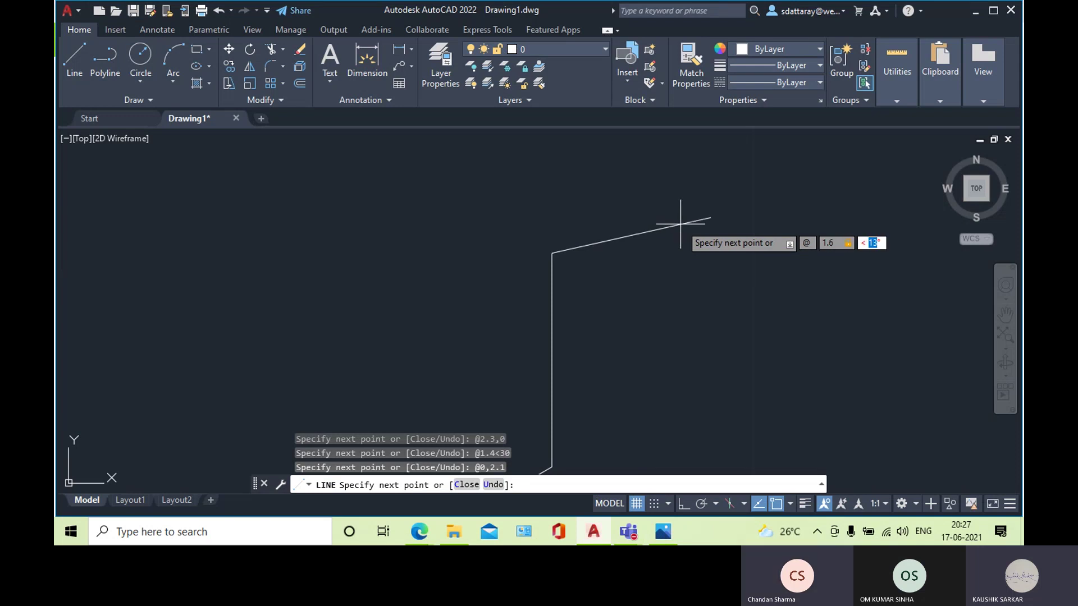
{"action": "type", "text": "120"}
{"action": "key", "text": "Return"}
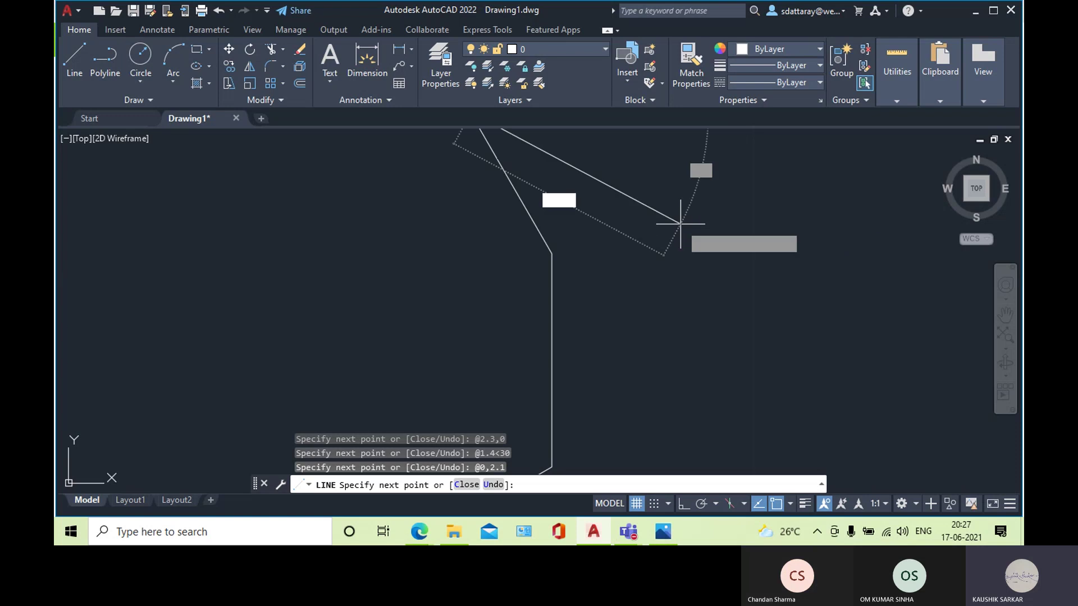
- Draw the upper horizontal edge leftward from the sloping edge's end with the relative offset @-1.3,0
{"action": "mouse_move", "coordinate": [355, 275]}
{"action": "middle_mouse_down"}
{"action": "mouse_move", "coordinate": [406, 354]}
{"action": "mouse_move", "coordinate": [506, 353]}
{"action": "middle_mouse_up"}
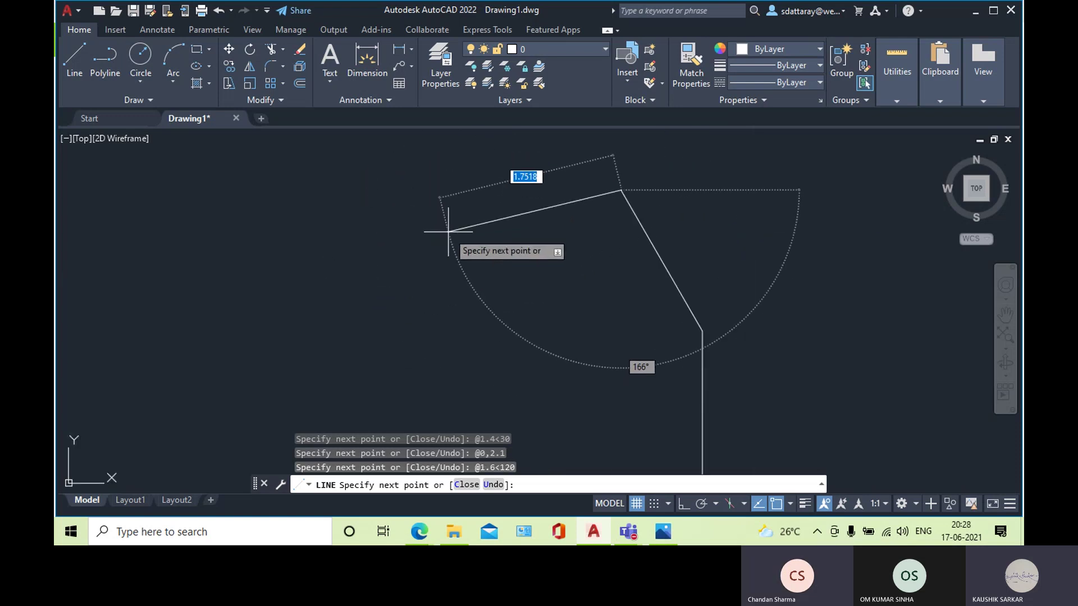
{"action": "type", "text": "@"}
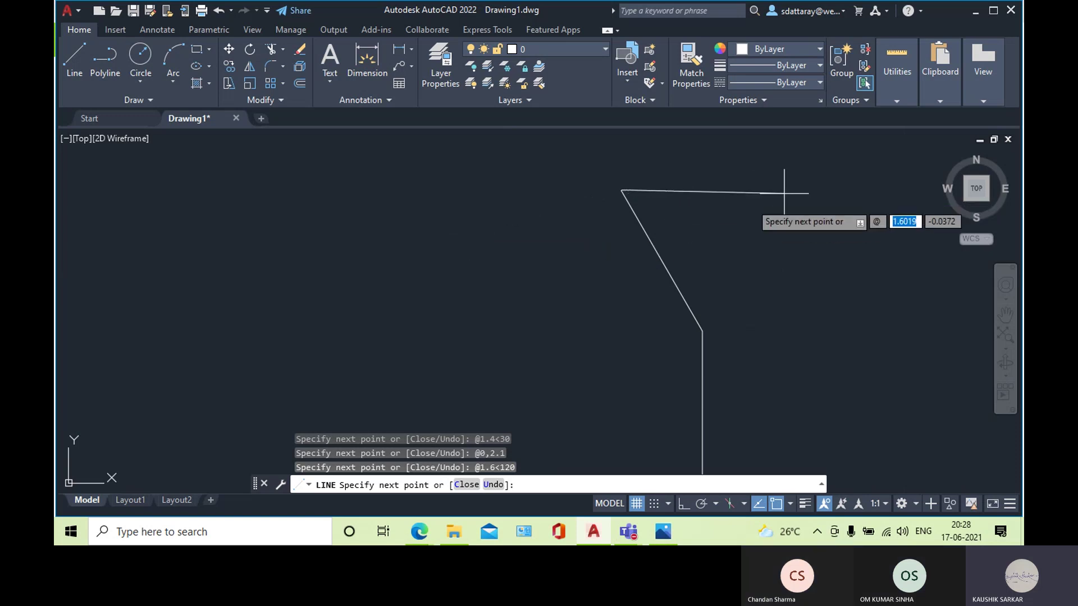
{"action": "type", "text": "-1.3"}
{"action": "key", "text": "Tab"}
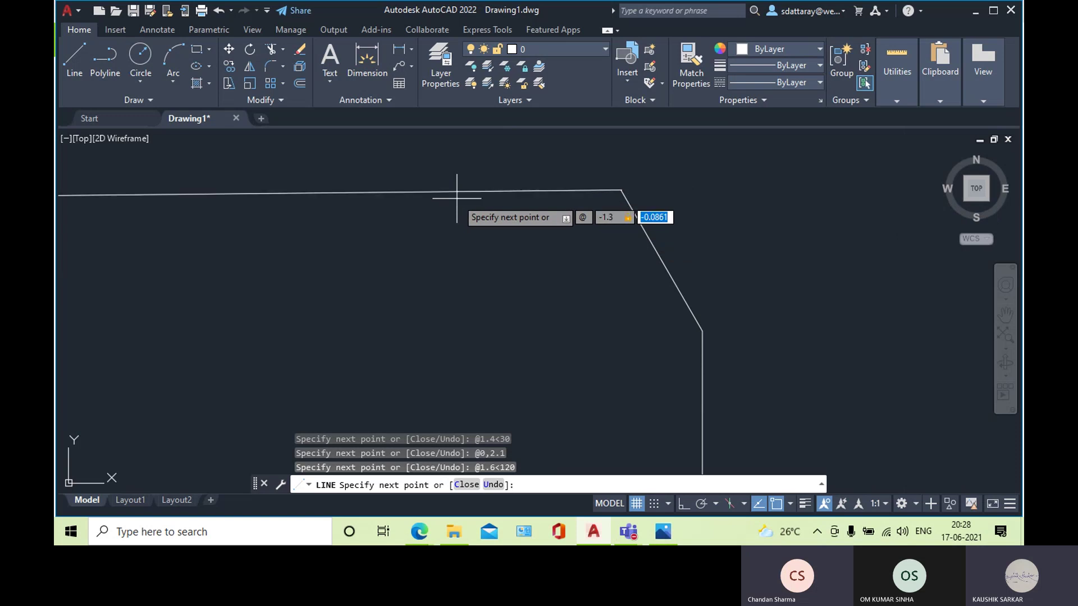
{"action": "type", "text": "0"}
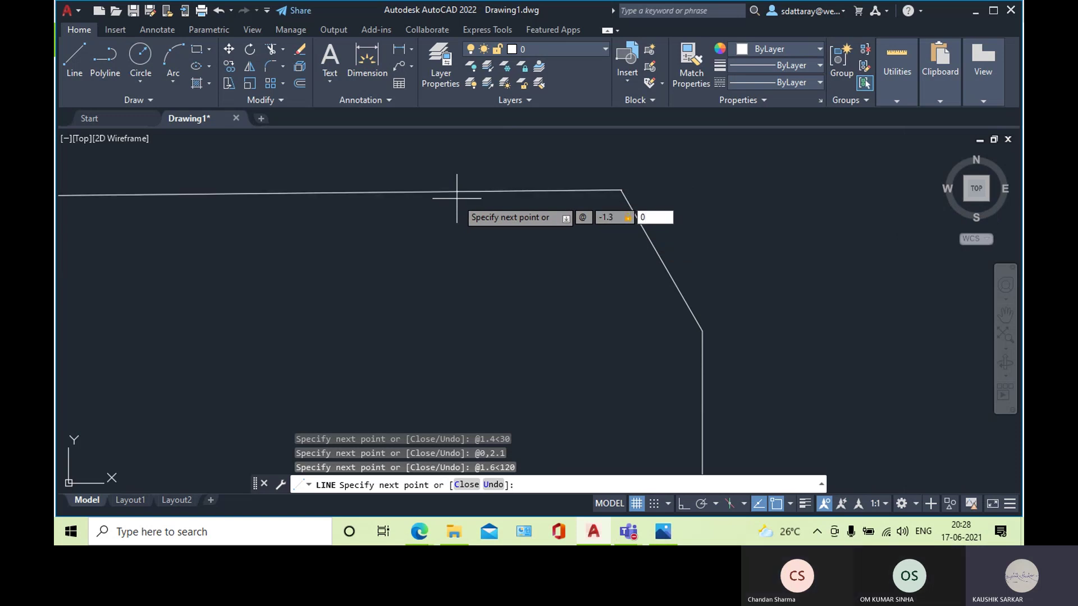
{"action": "key", "text": "Return"}
- Draw the vertical edge downward from the upper edge's left end with the relative offset @0,-1.4
{"action": "mouse_move", "coordinate": [466, 318]}
{"action": "middle_mouse_down"}
{"action": "mouse_move", "coordinate": [577, 198]}
{"action": "mouse_move", "coordinate": [563, 286]}
{"action": "middle_mouse_up"}
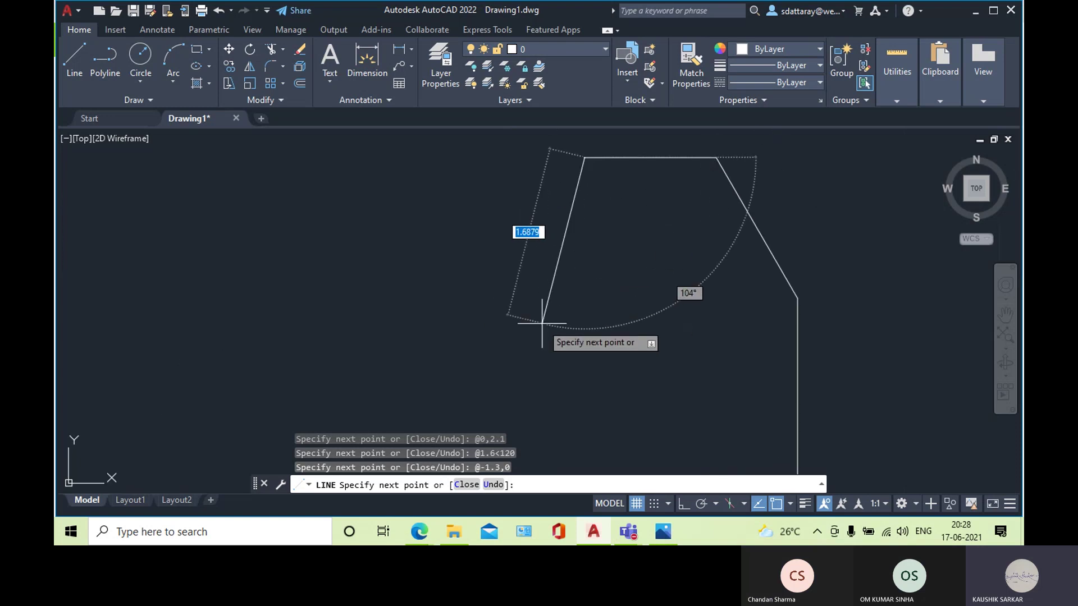
{"action": "type", "text": "@ "}
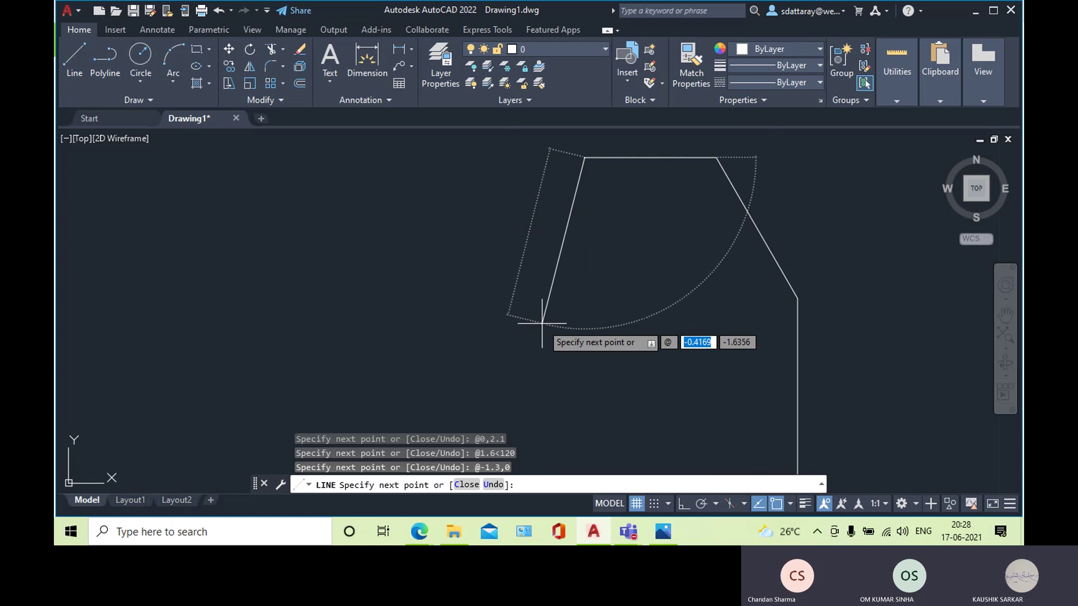
{"action": "type", "text": "0"}
{"action": "key", "text": "Tab"}
{"action": "type", "text": "-"}
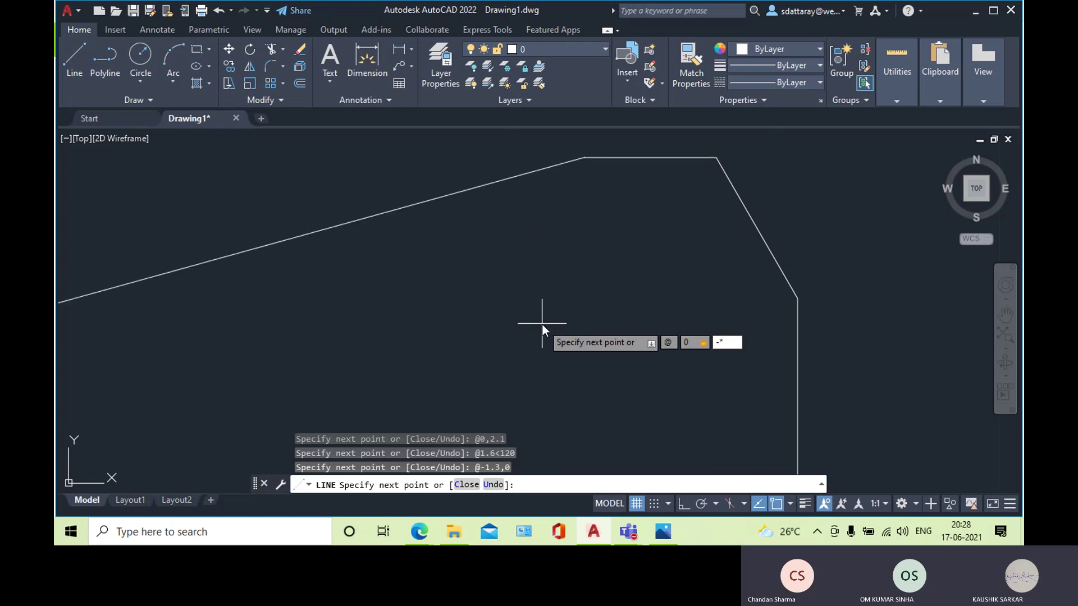
{"action": "type", "text": "1.4"}
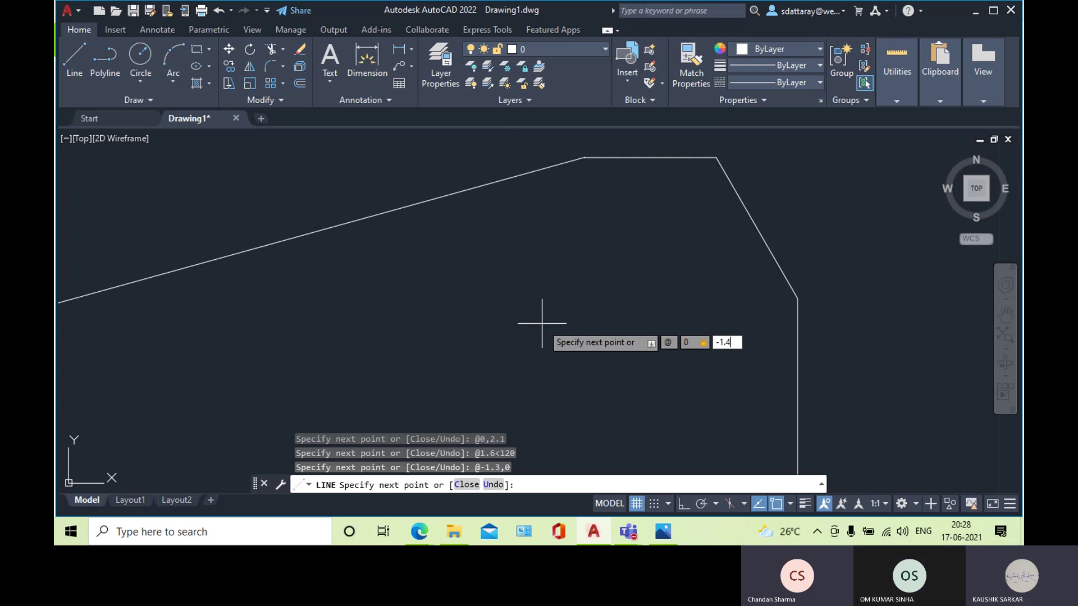
{"action": "key", "text": "Return"}
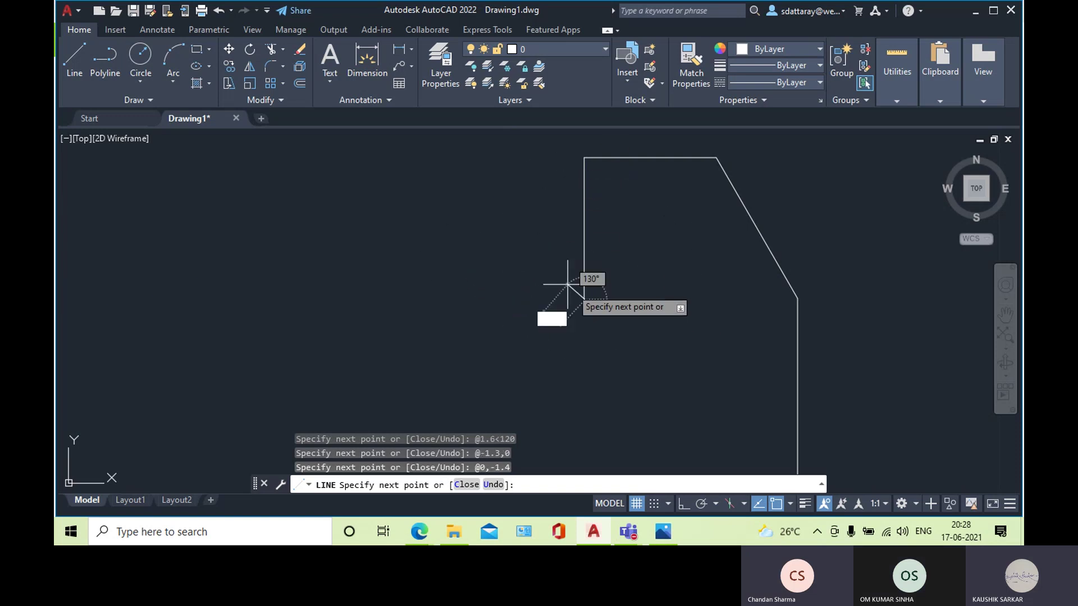
- Draw the sloping edge from the inner vertical edge's lower end, 2.2 units long at 135°
{"action": "scroll", "coordinate": [478, 219], "scroll_direction": "down", "scroll_amount": 3}
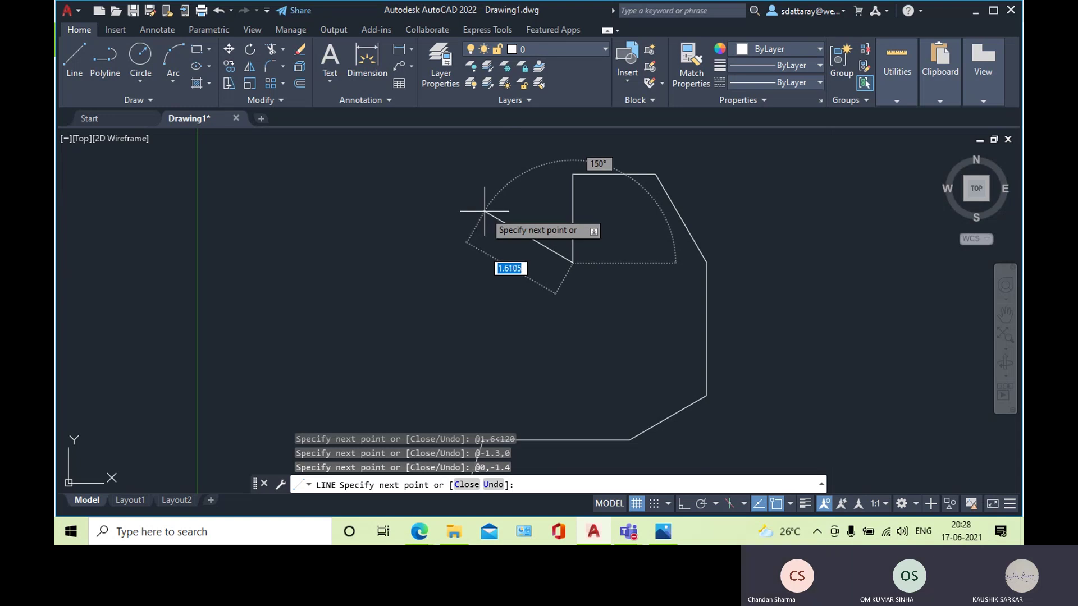
{"action": "type", "text": "@2.2"}
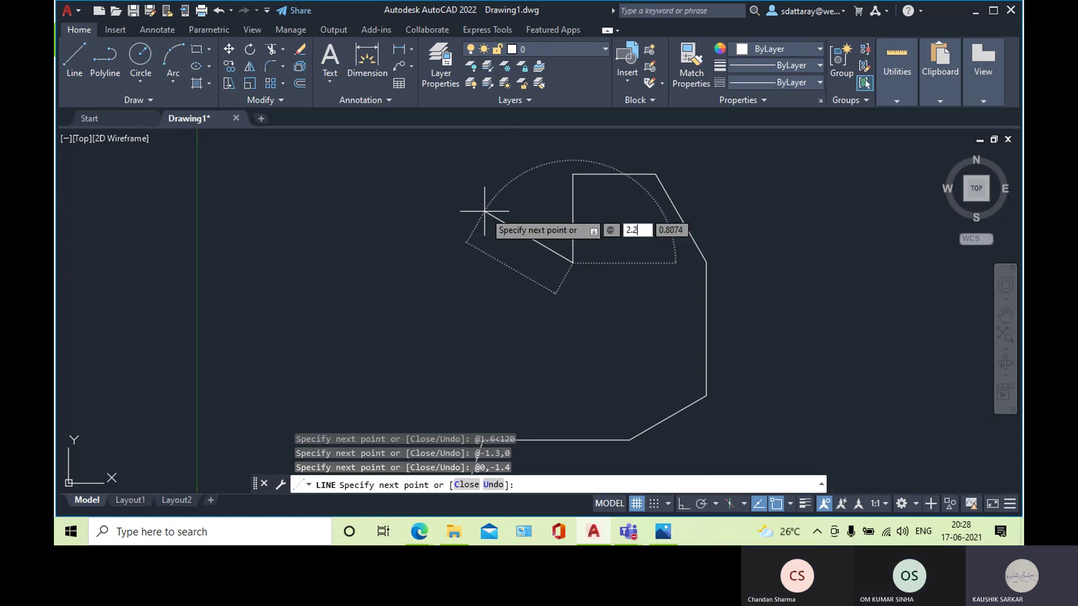
{"action": "key", "text": "Tab"}
{"action": "type", "text": "135"}
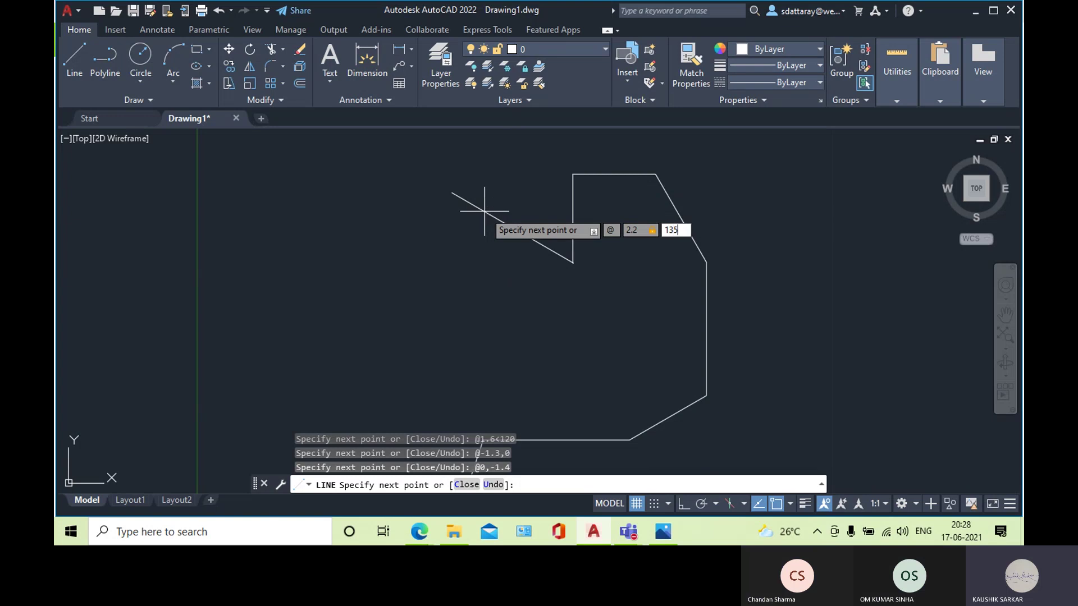
{"action": "key", "text": "Return"}
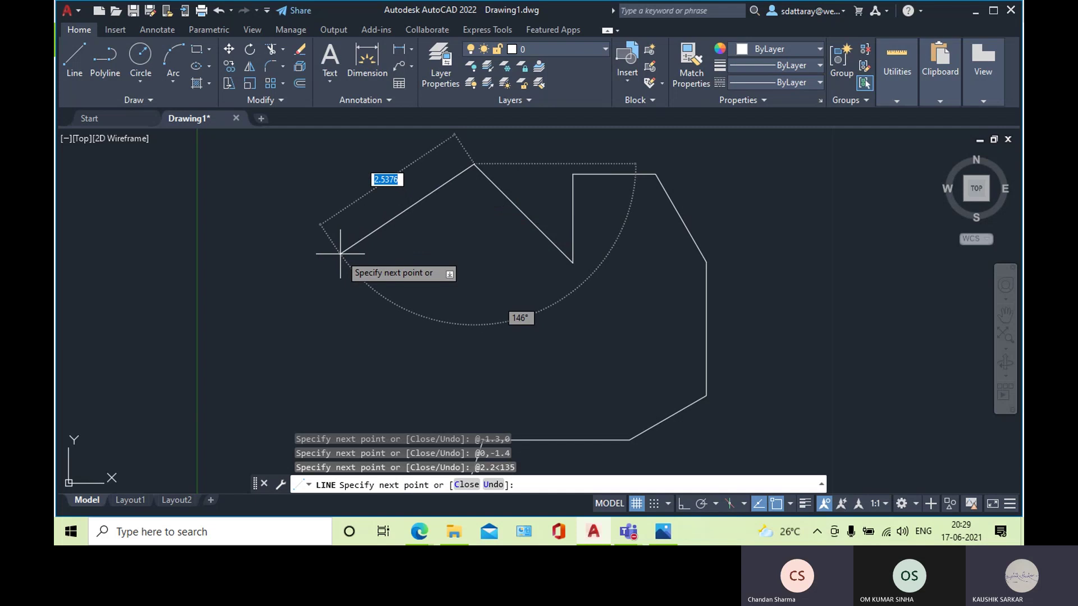
- Draw the short horizontal edge leftward from the 2.2-unit sloping edge's end with the relative offset @-1,0
{"action": "type", "text": "@"}
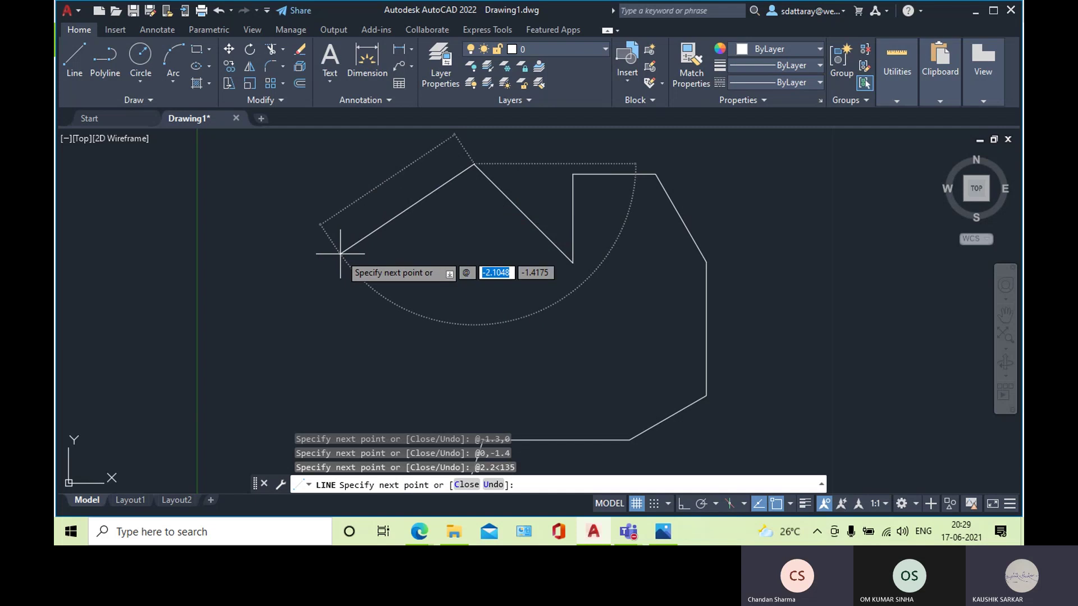
{"action": "key", "text": "BackSpace"}
{"action": "type", "text": "-1,0"}
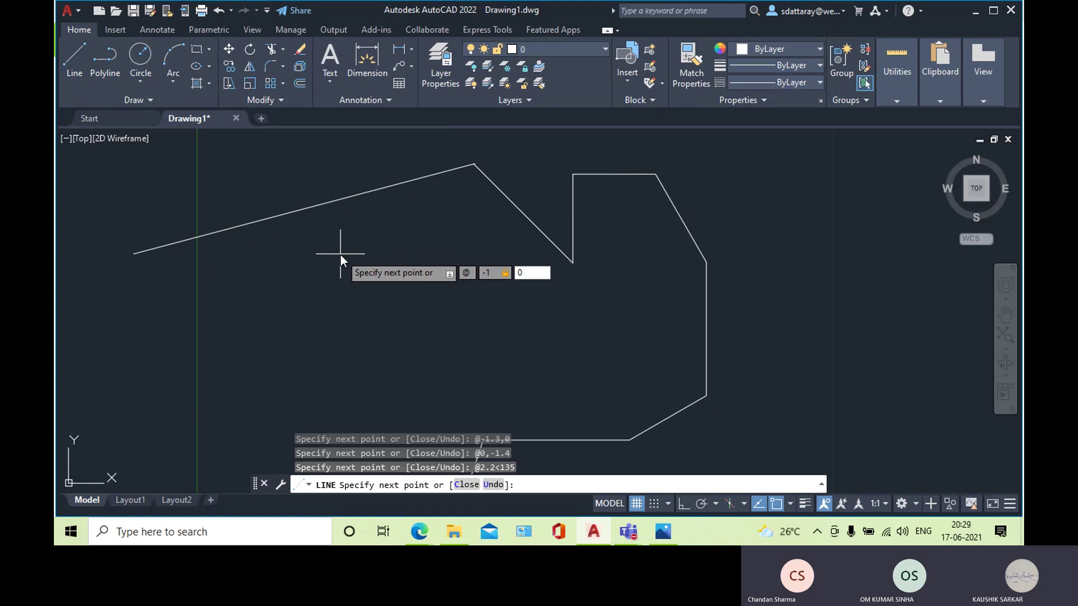
{"action": "key", "text": "Return"}
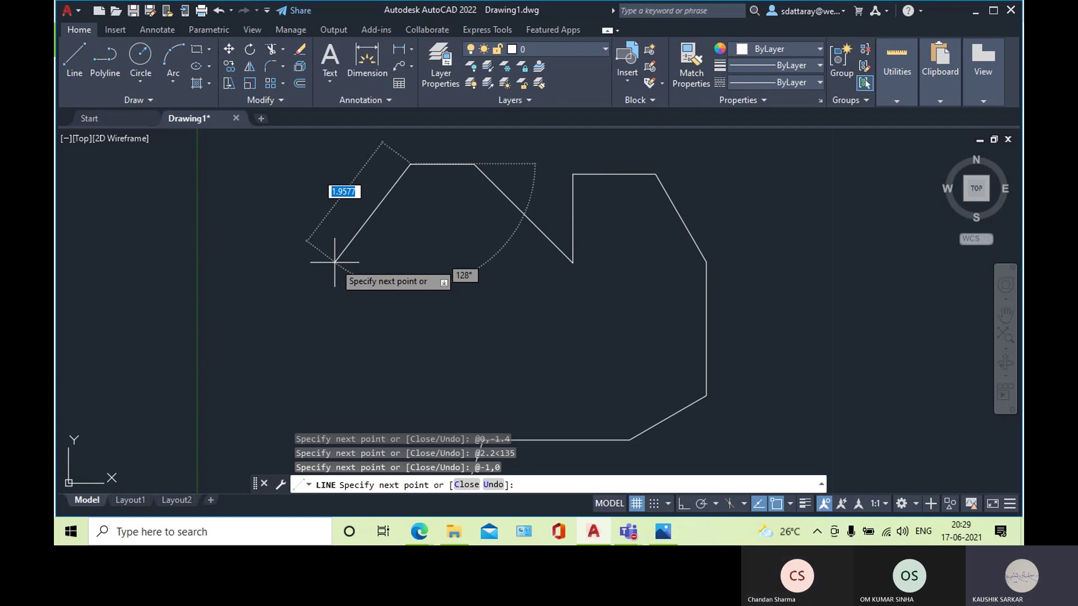
- Draw the descending edge from the short top edge's left end, 1.5 units long at 225°
{"action": "type", "text": "@2"}
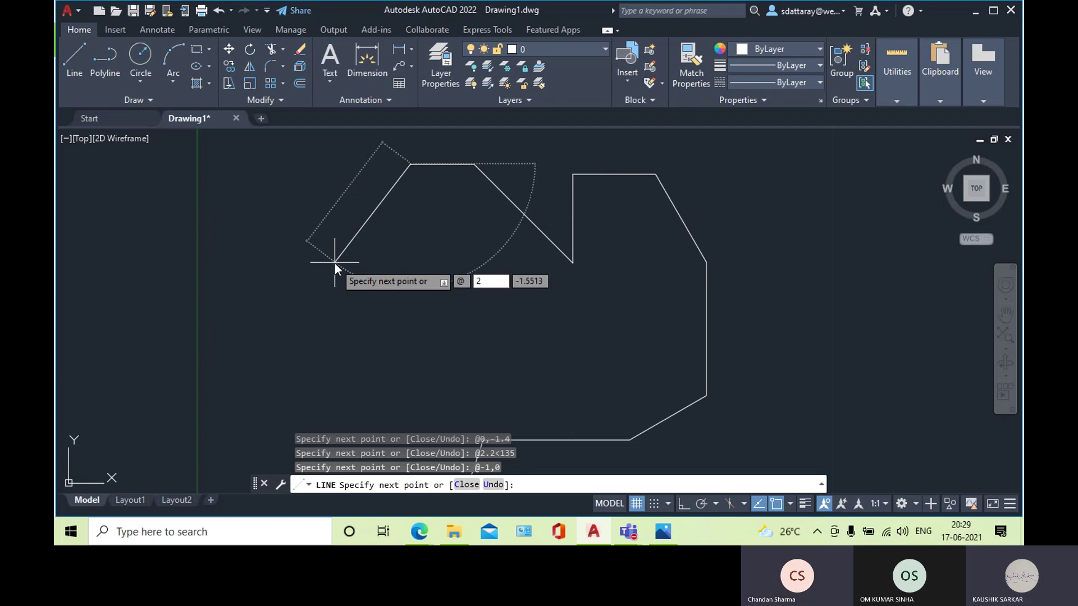
{"action": "key", "text": "BackSpace"}
{"action": "type", "text": "1.5"}
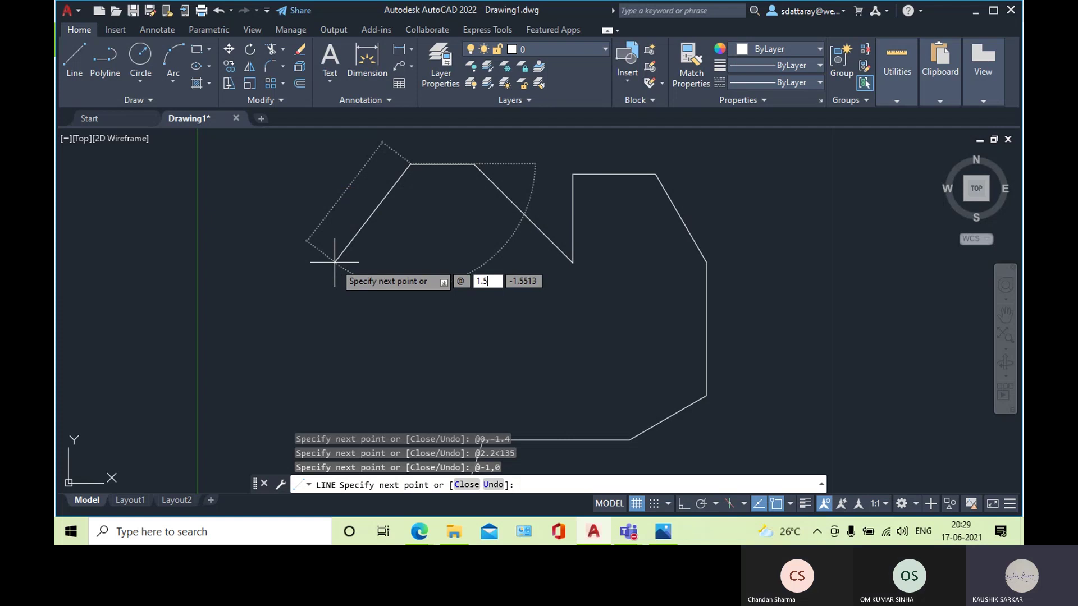
{"action": "type", "text": "<"}
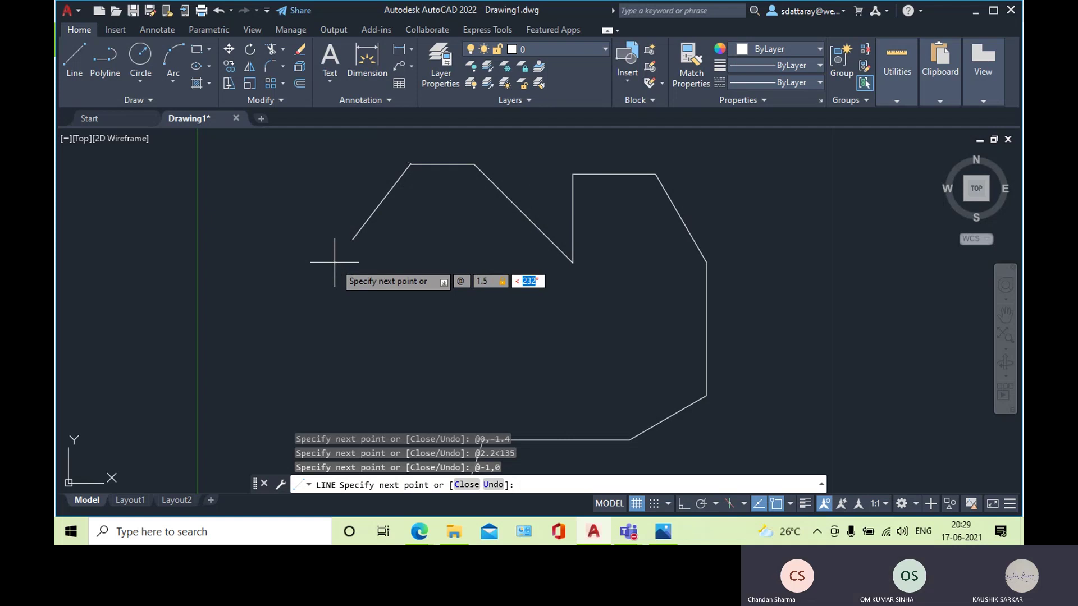
{"action": "type", "text": "225"}
{"action": "key", "text": "Return"}
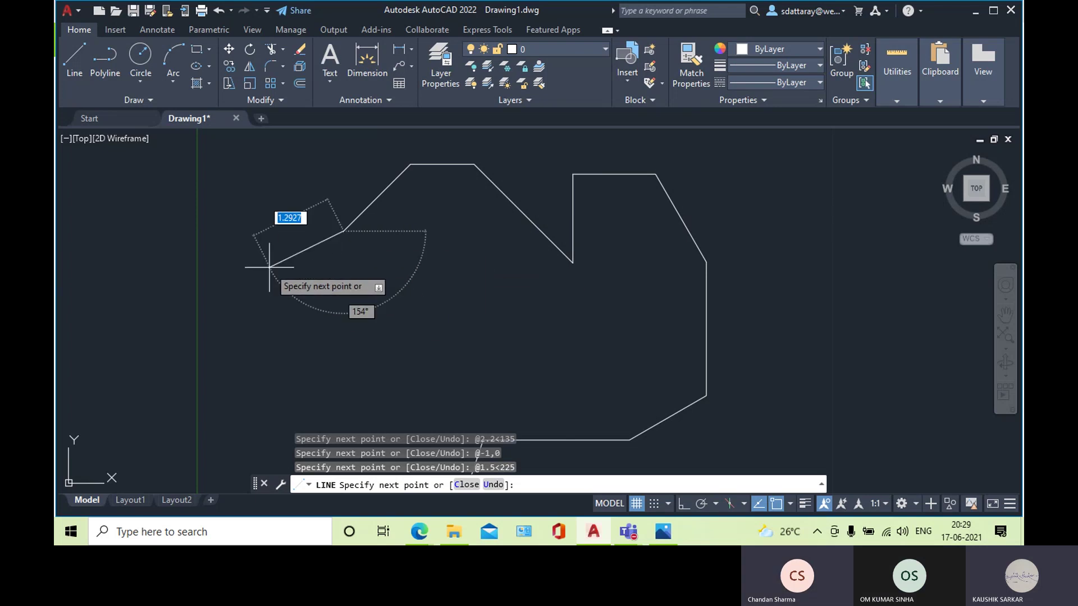
- Draw the horizontal edge leftward from the 225° edge's lower end with the relative offset @-1,0
{"action": "type", "text": "@"}
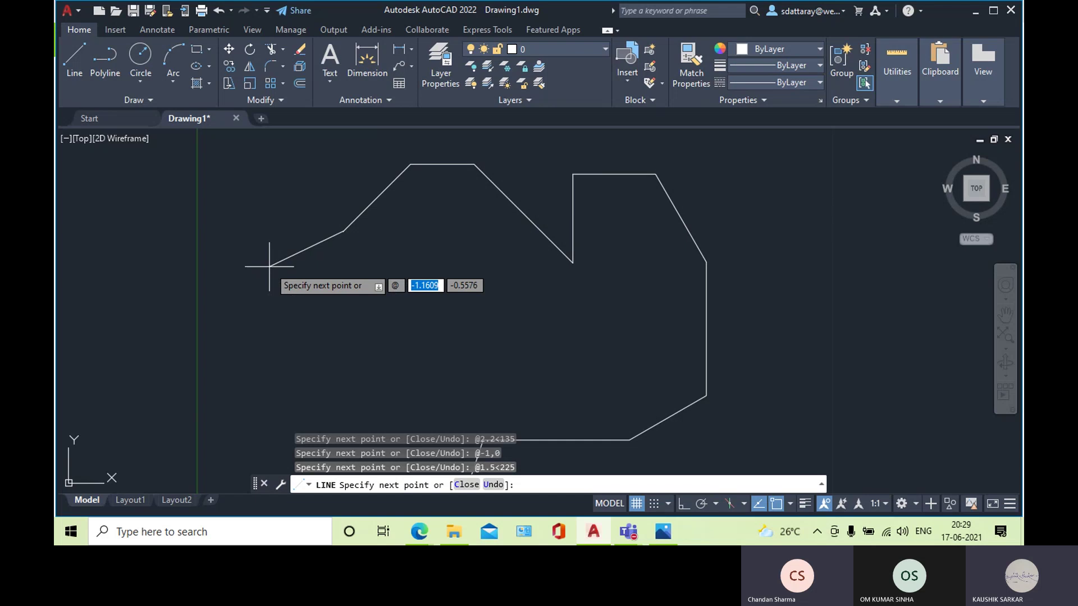
{"action": "type", "text": "-1,0"}
{"action": "key", "text": "Return"}
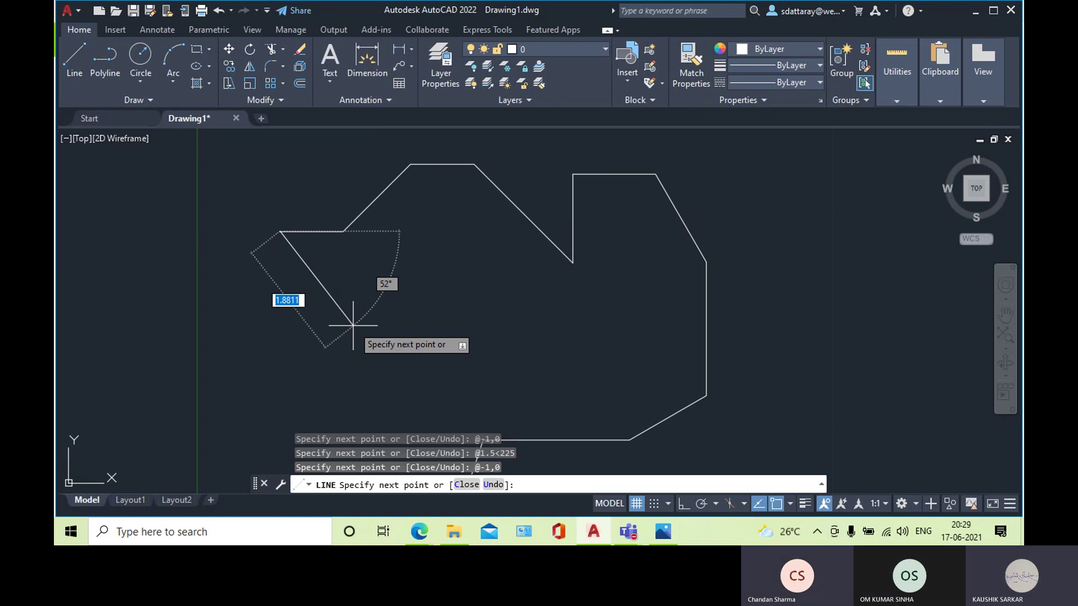
- Draw the sloping edge down from the outline's upper-left corner, 2.3 units long at 300°
{"action": "type", "text": "@"}
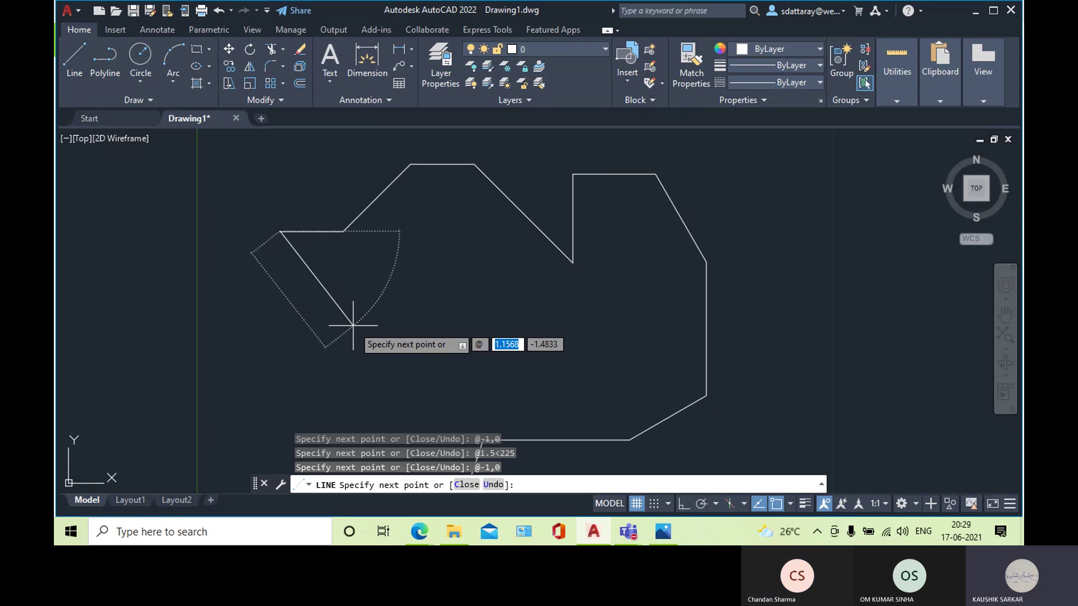
{"action": "type", "text": "2.3"}
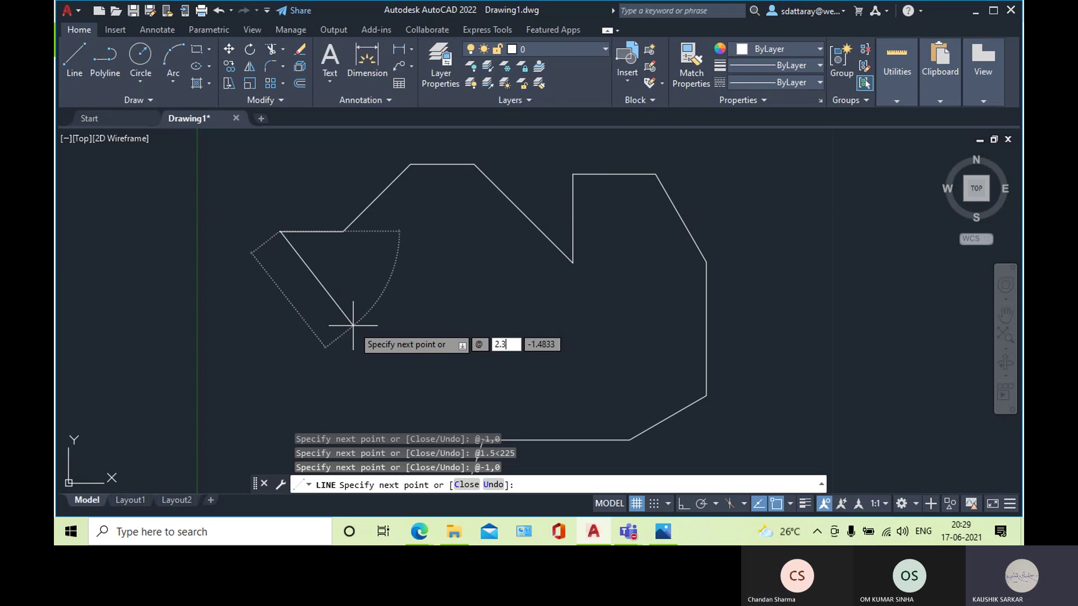
{"action": "key", "text": "Tab"}
{"action": "type", "text": "300"}
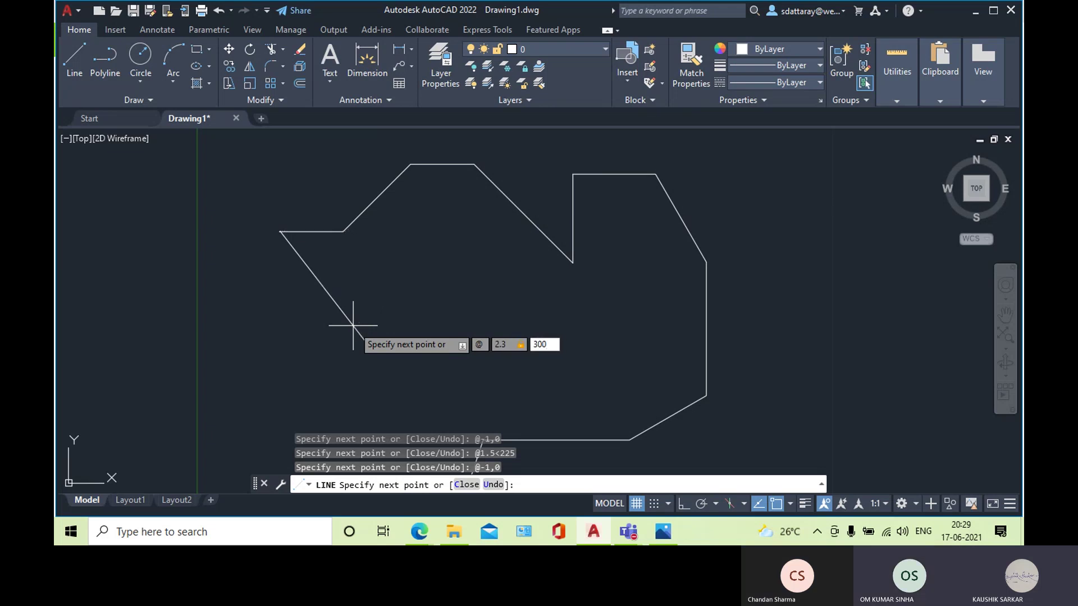
{"action": "key", "text": "Return"}
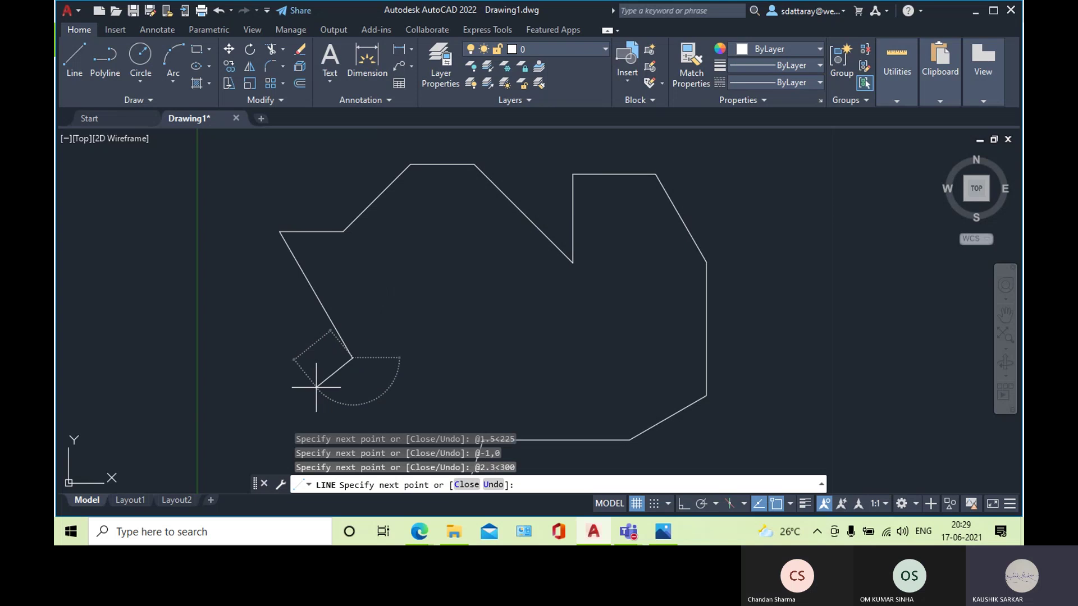
- Close the outline by drawing the last edge to its starting point at 1,1 and end the Line command
{"action": "middle_click_drag", "start_coordinate": [316, 386], "coordinate": [390, 203]}
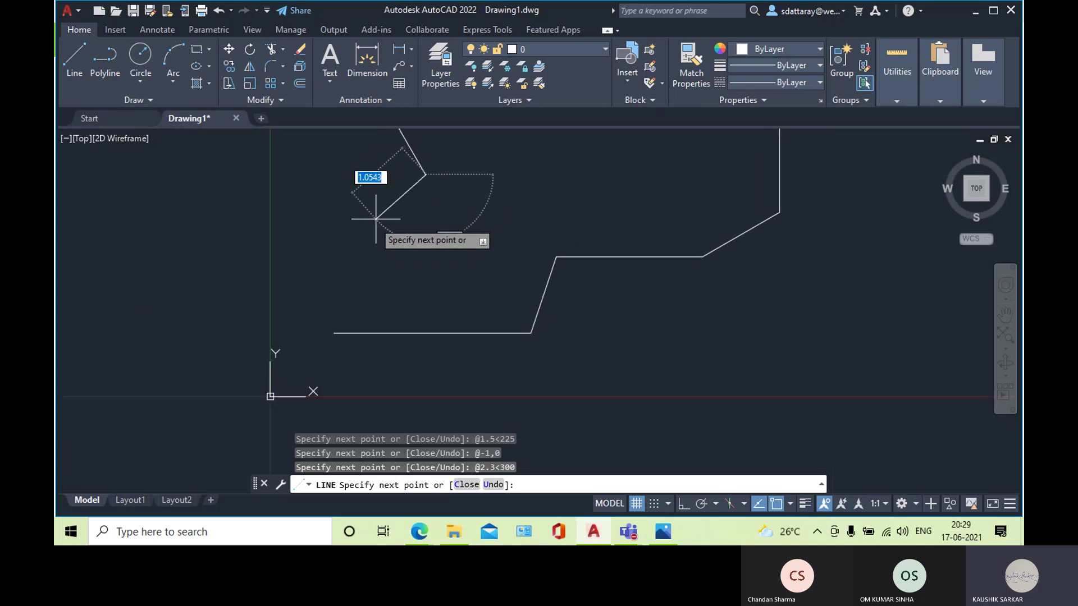
{"action": "left_click", "coordinate": [334, 332]}
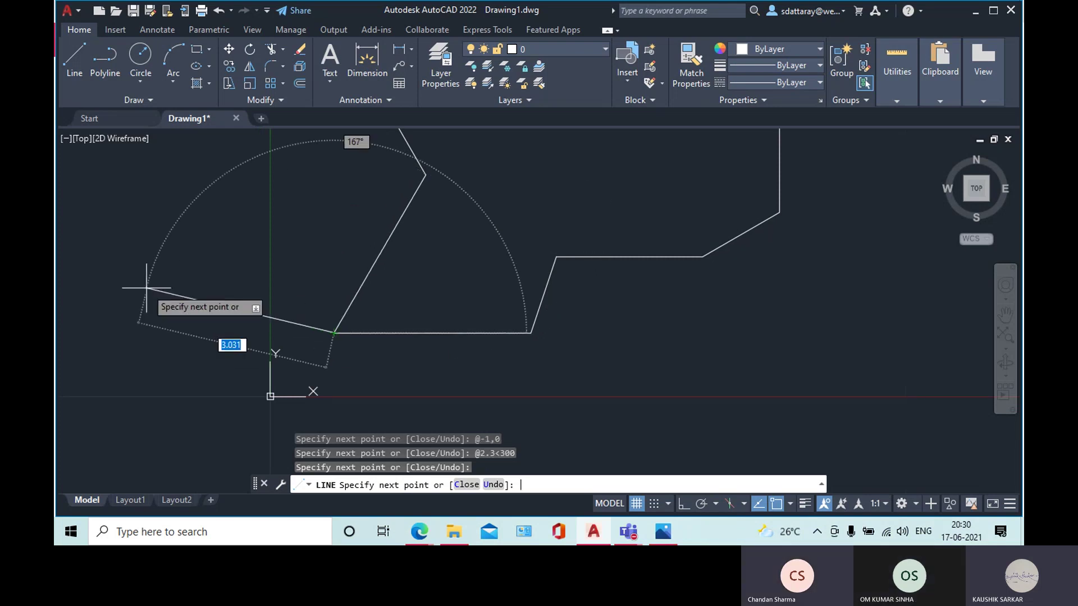
{"action": "key", "text": "Return"}
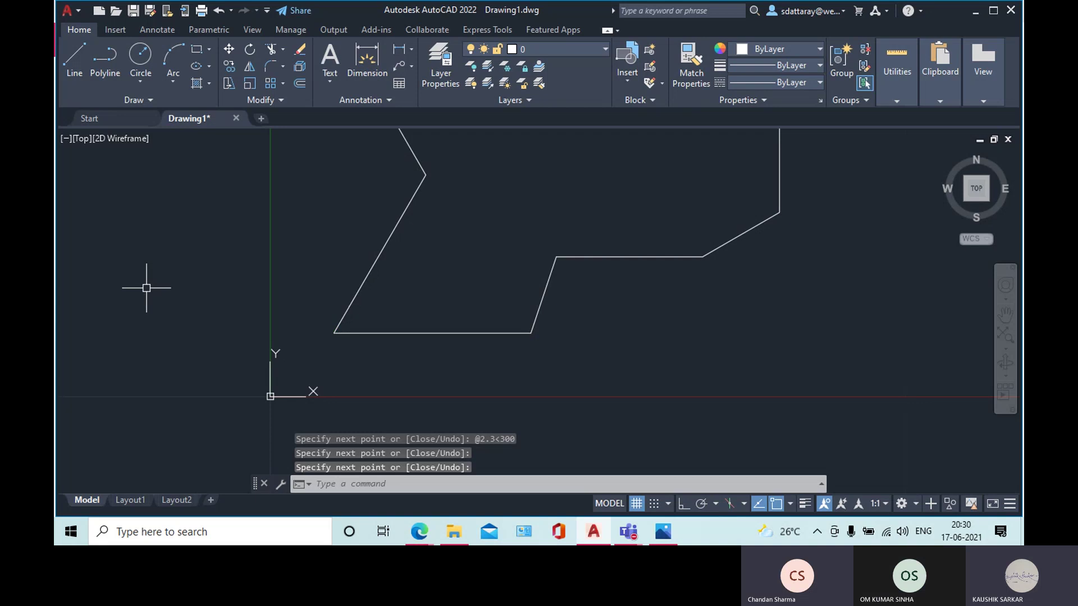
- Select the whole finished outline with a window and erase it from the drawing
{"action": "scroll", "coordinate": [352, 287], "scroll_direction": "down", "scroll_amount": 2}
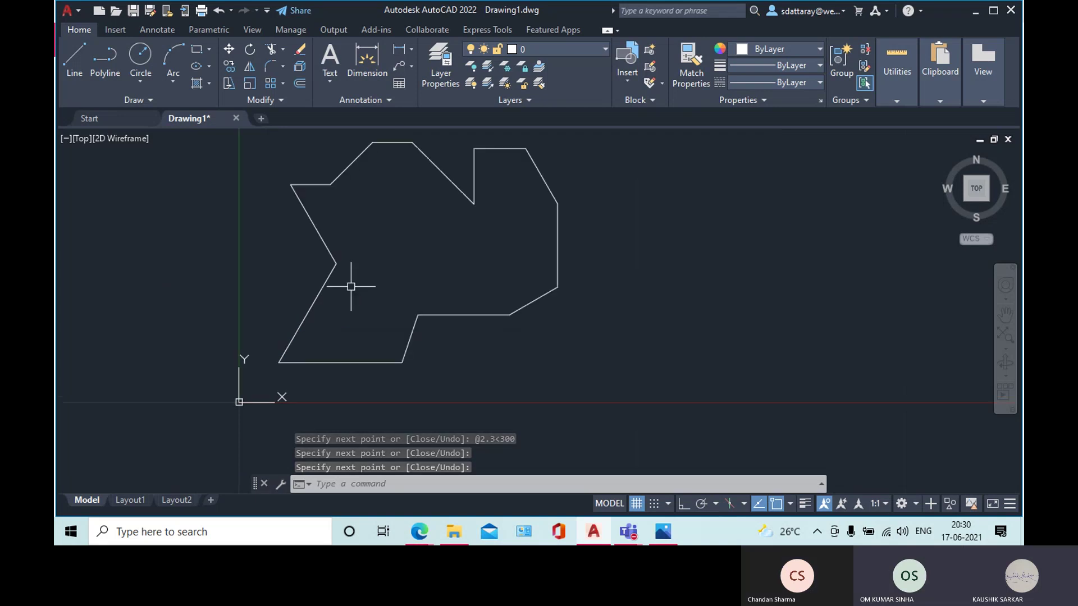
{"action": "scroll", "coordinate": [373, 258], "scroll_direction": "down", "scroll_amount": 2}
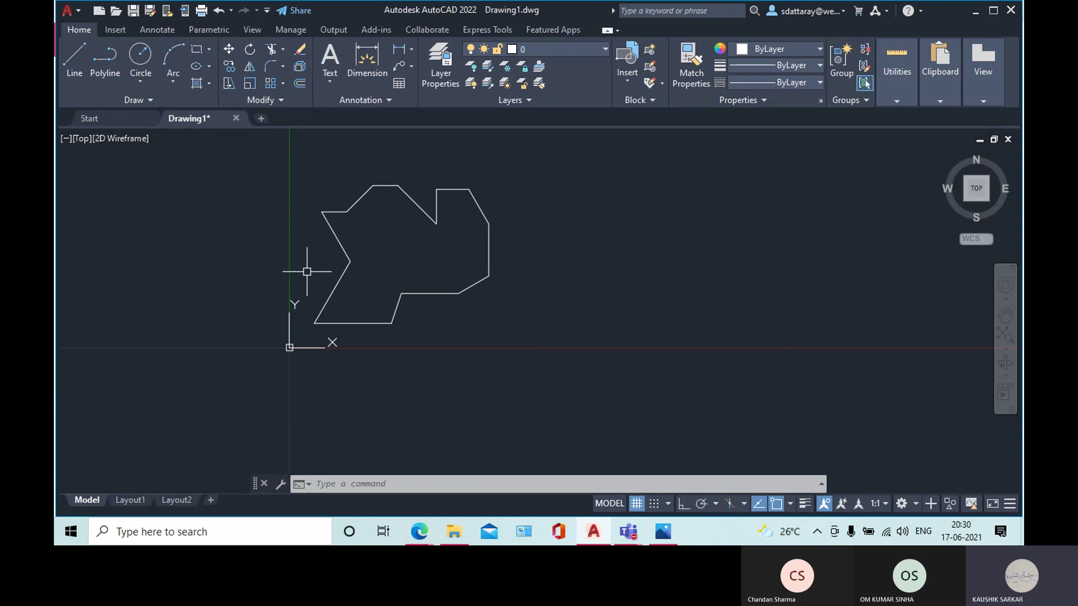
{"action": "left_click", "coordinate": [264, 154]}
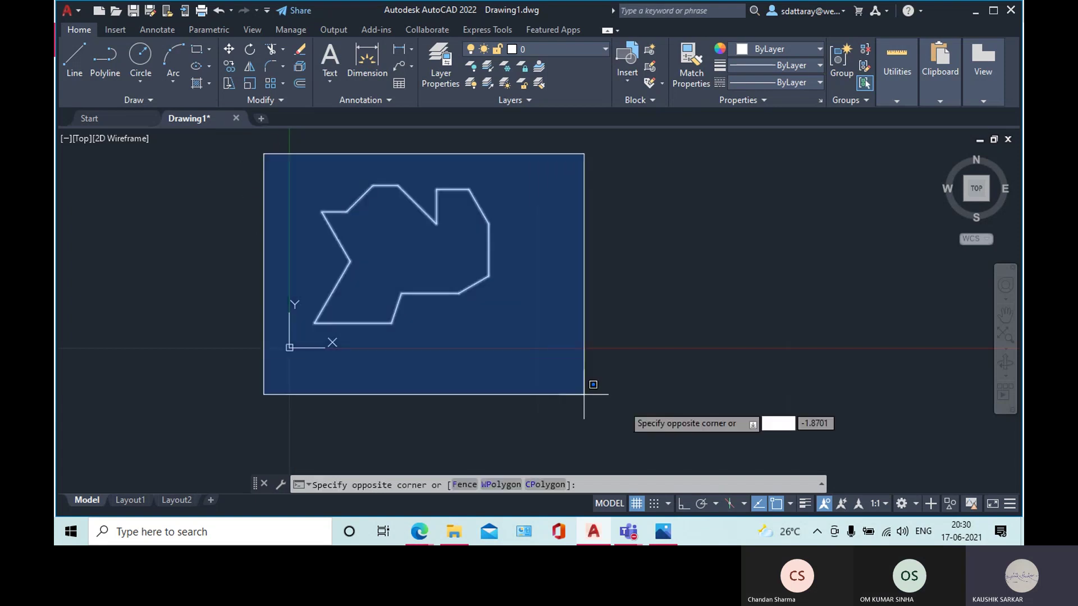
{"action": "left_click", "coordinate": [584, 395]}
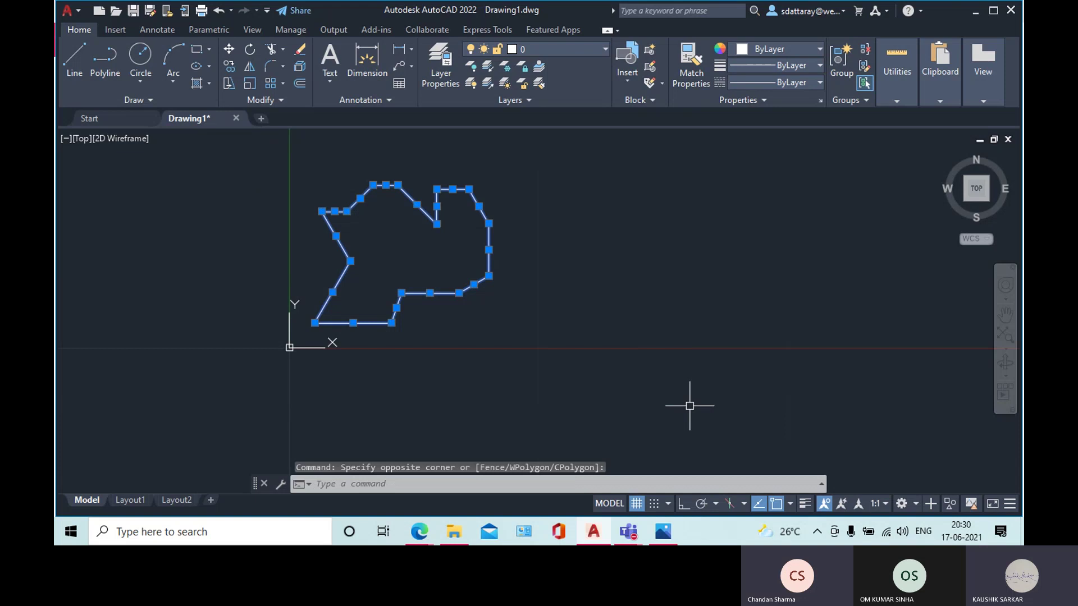
{"action": "key", "text": "Delete"}
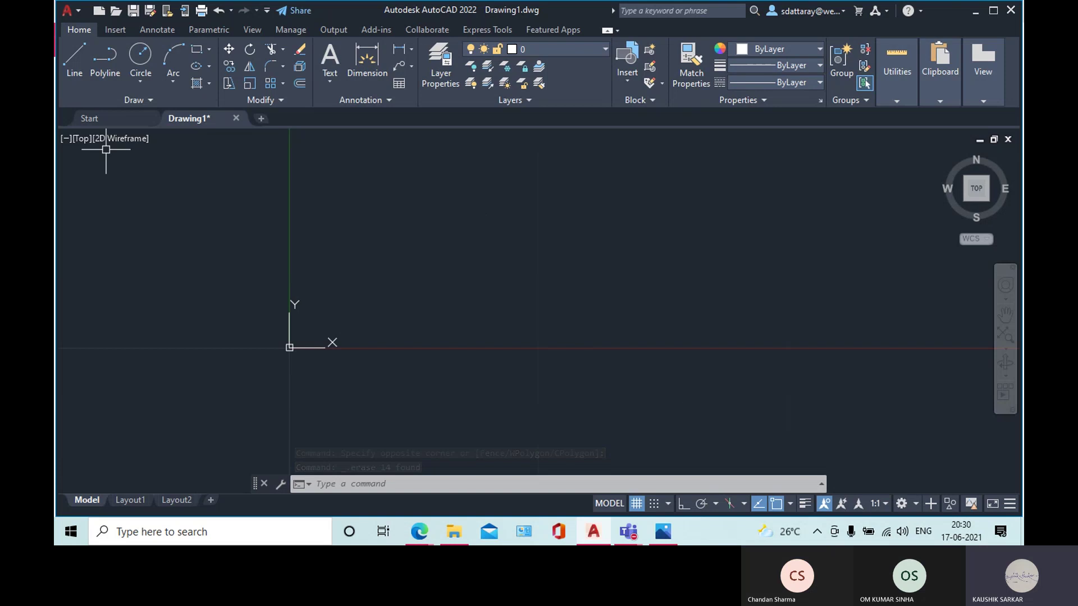
- Draw a horizontal line from the origin 0,0 to the point 50,0 with the Line command
{"action": "left_click", "coordinate": [145, 84]}
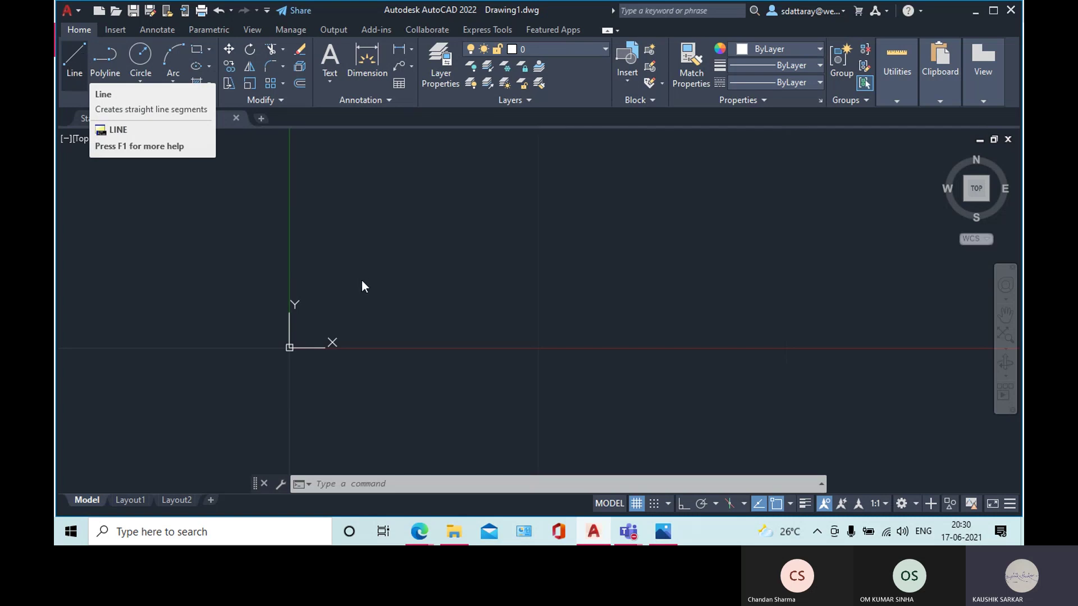
{"action": "type", "text": "l"}
{"action": "key", "text": "Return"}
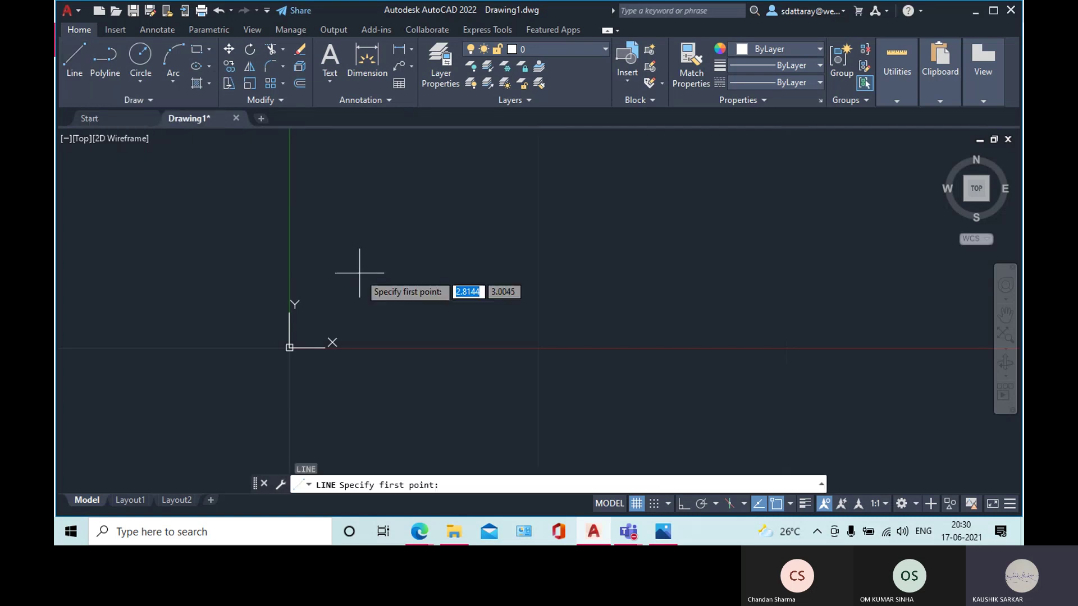
{"action": "type", "text": "0"}
{"action": "key", "text": "Tab"}
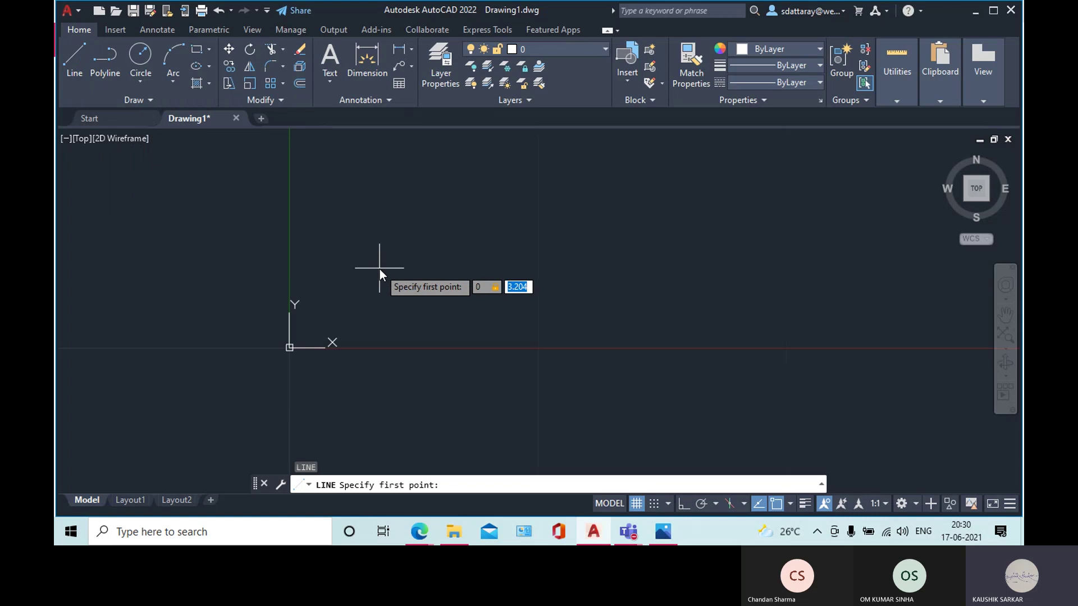
{"action": "type", "text": "0"}
{"action": "key", "text": "Return"}
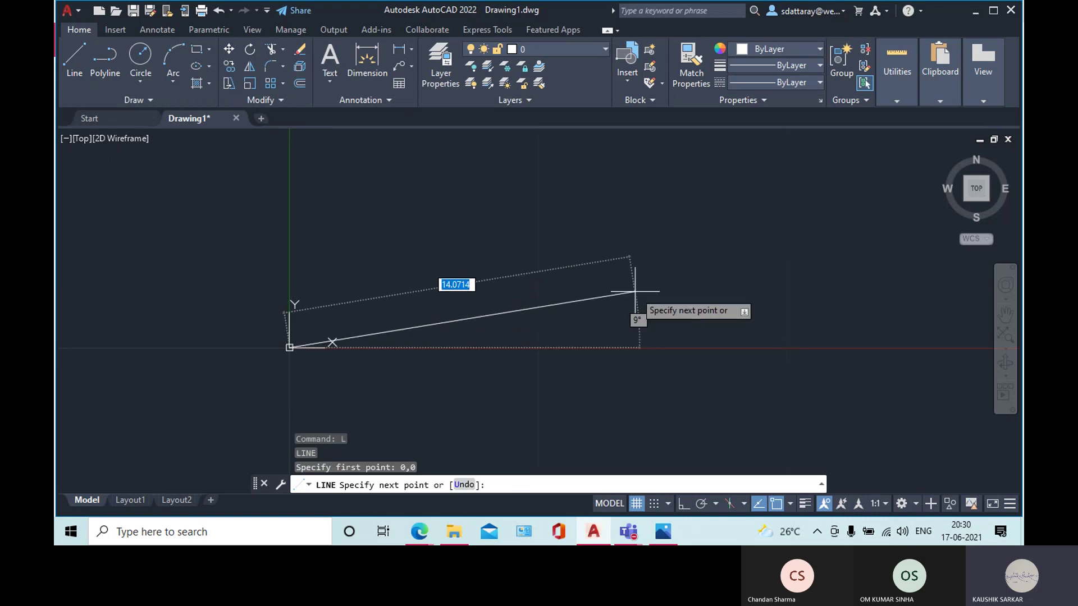
{"action": "type", "text": "65"}
{"action": "key", "text": "Tab"}
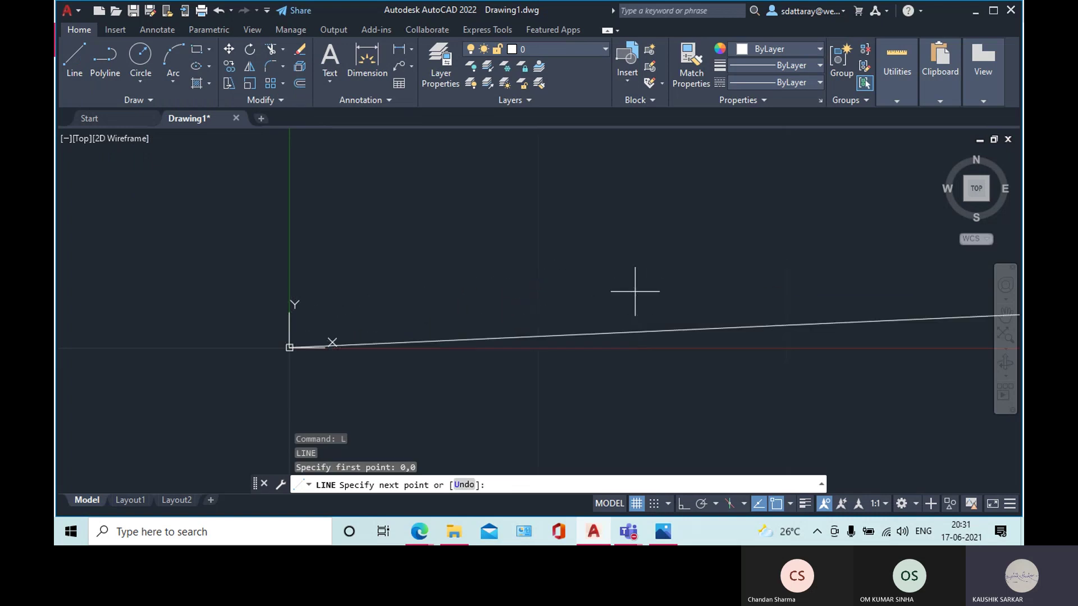
{"action": "type", "text": "0"}
{"action": "key", "text": "Return"}
{"action": "scroll", "coordinate": [461, 304], "scroll_direction": "up", "scroll_amount": 2}
{"action": "scroll", "coordinate": [466, 301], "scroll_direction": "down", "scroll_amount": 5}
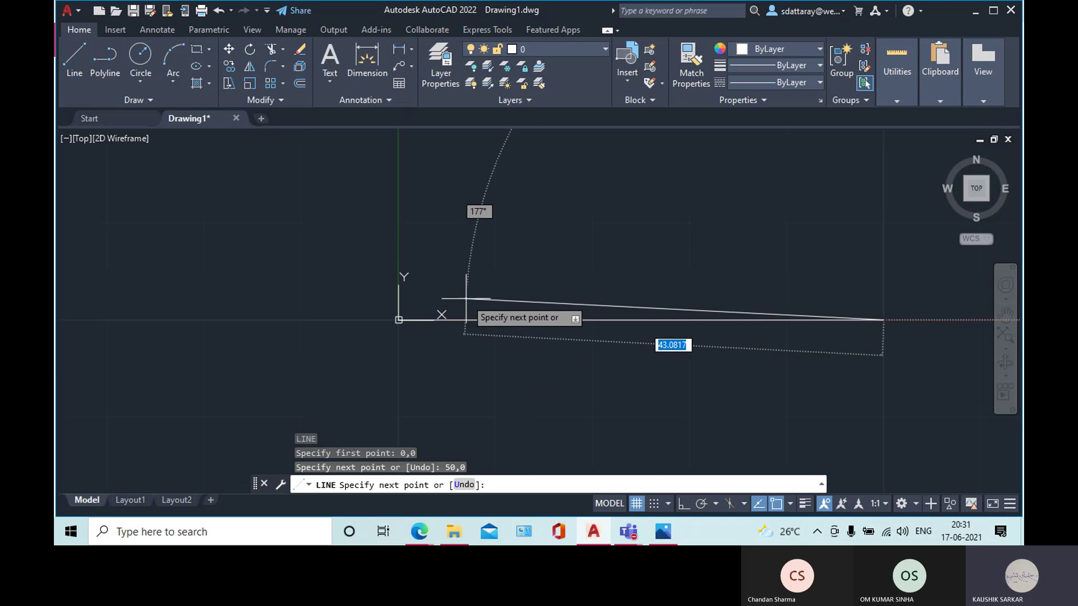
- Add two freehand segments from the horizontal line's right end, one rising rightward and one about 42 units back leftward, and end the line
{"action": "left_click", "coordinate": [800, 180]}
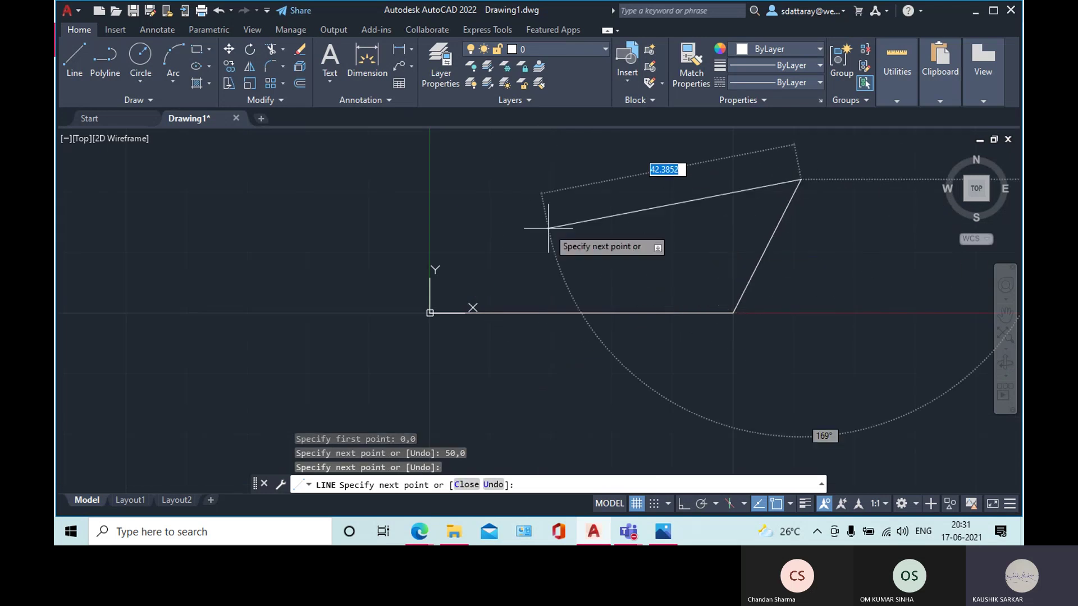
{"action": "left_click", "coordinate": [549, 219]}
{"action": "key", "text": "Return"}
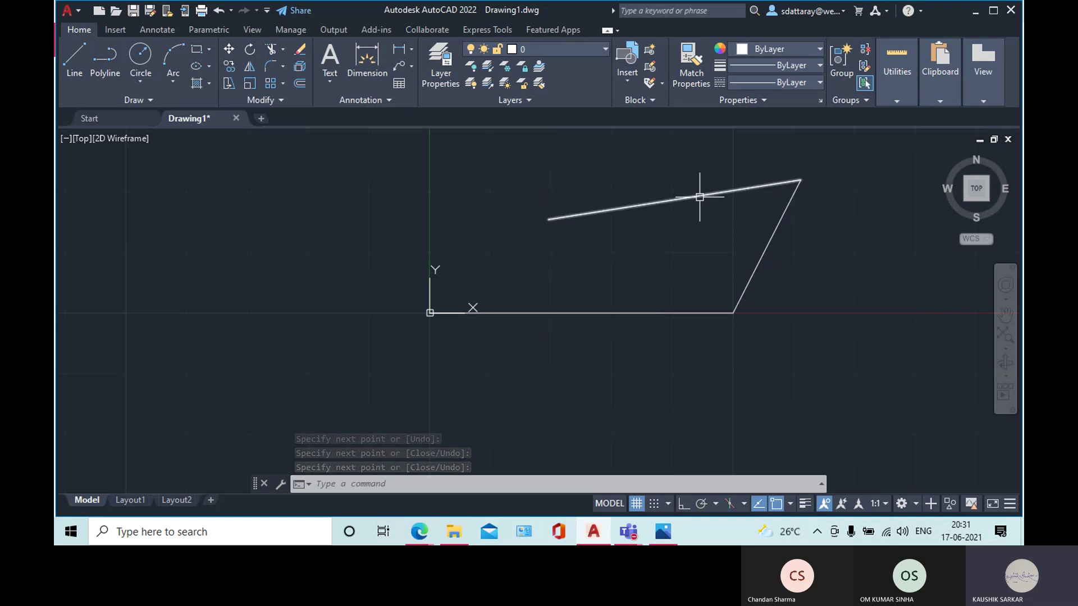
- Select the three demonstration line segments with a window and erase them
{"action": "left_click", "coordinate": [377, 156]}
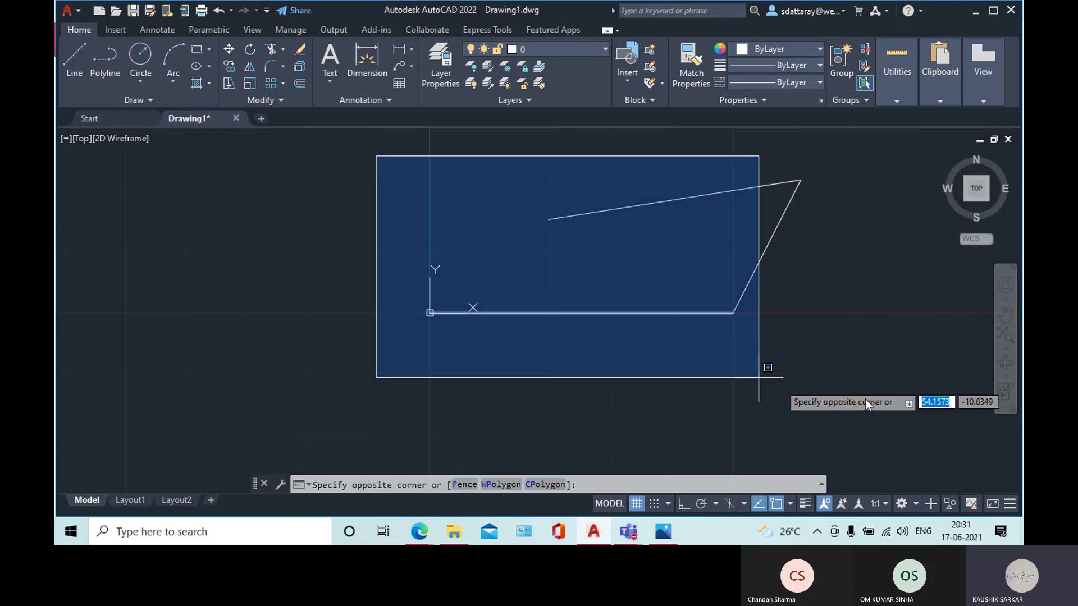
{"action": "left_click", "coordinate": [901, 370]}
{"action": "key", "text": "Delete"}
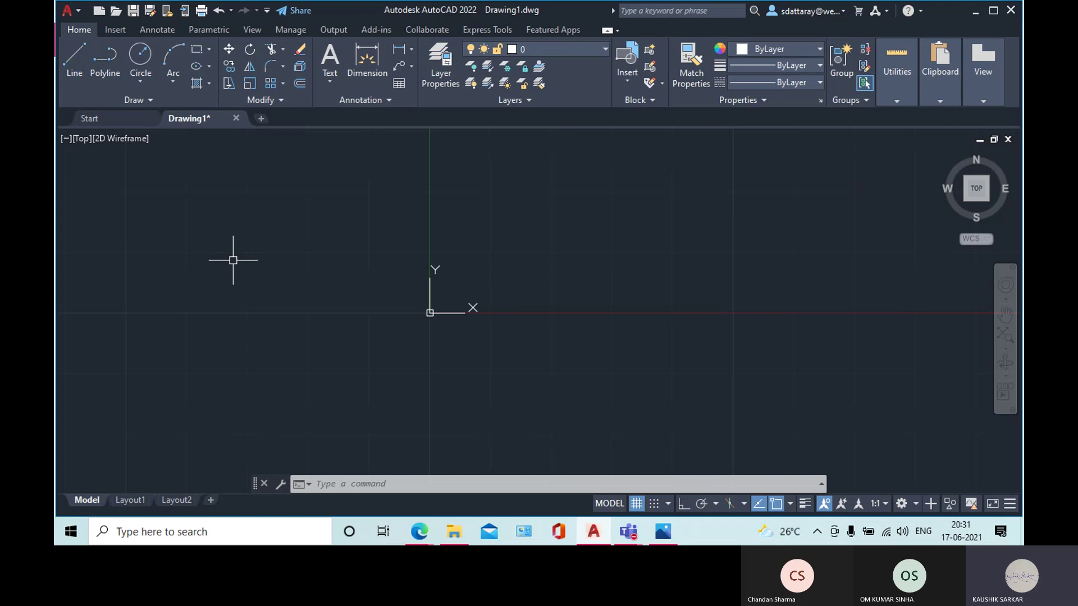
- Draw a polyline from the origin 0,0 to 60,0 and add a freehand segment rising rightward from that point
{"action": "type", "text": "PL"}
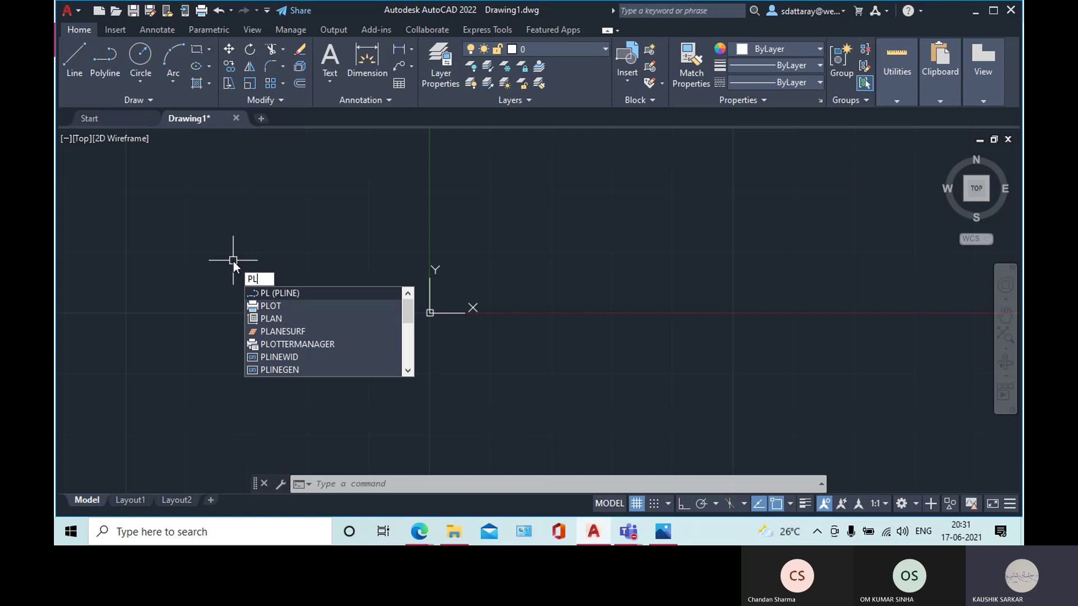
{"action": "key", "text": "Return"}
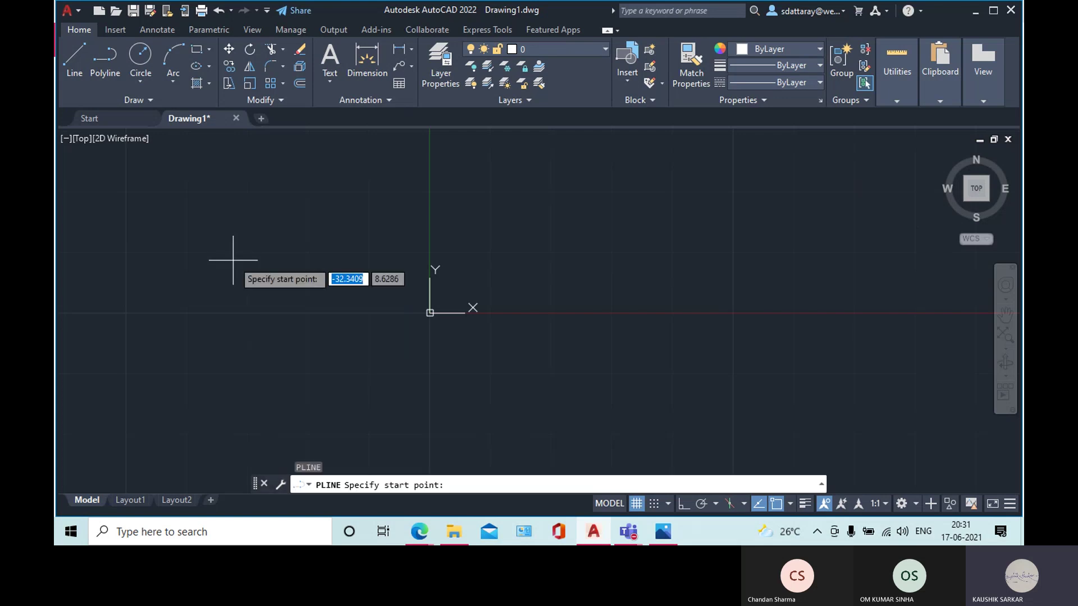
{"action": "type", "text": "0,0"}
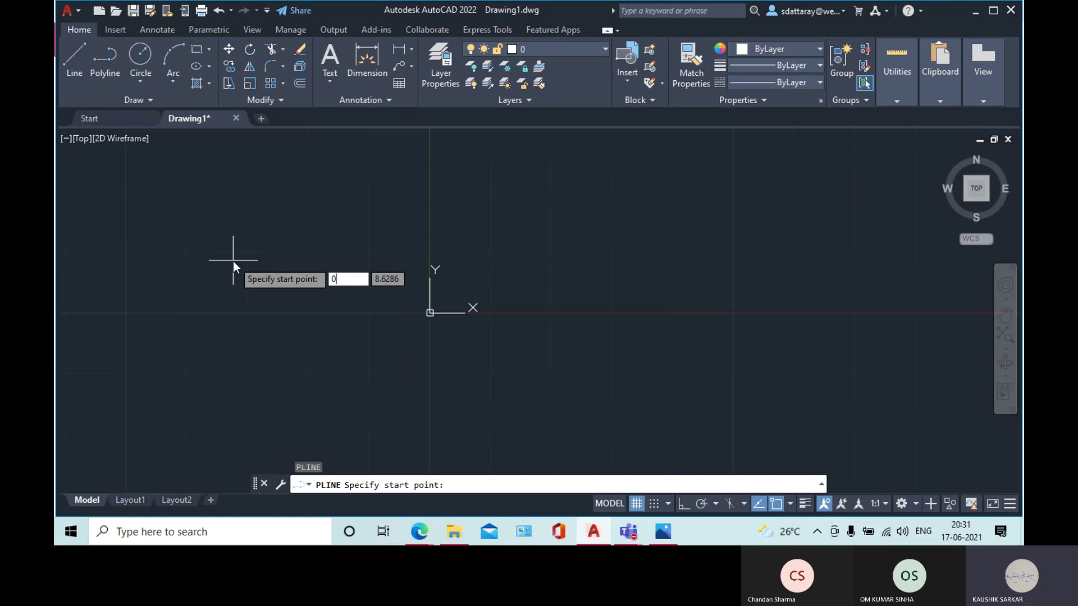
{"action": "key", "text": "Return"}
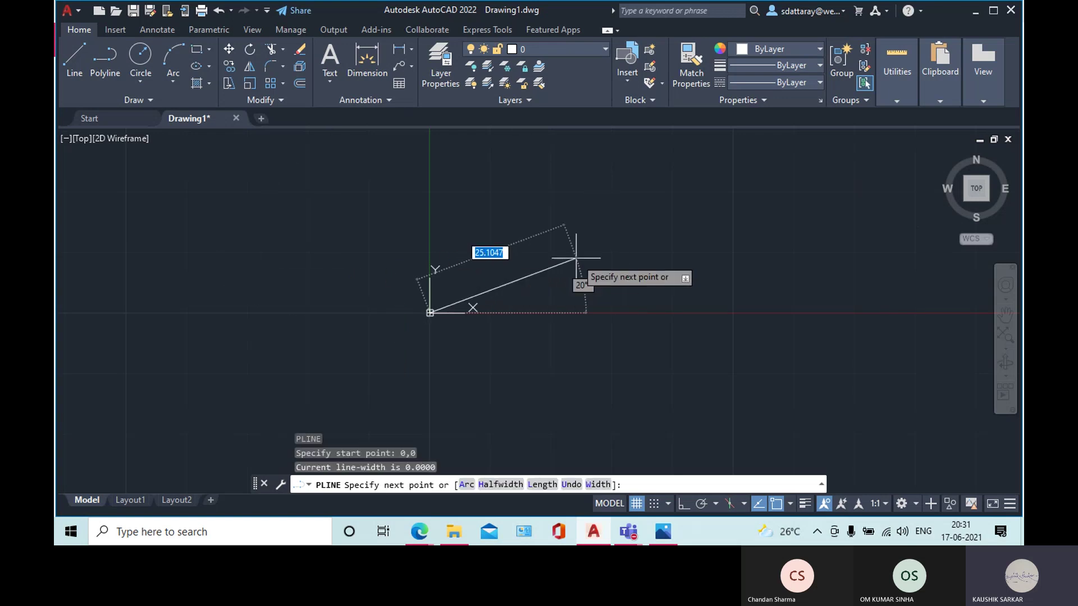
{"action": "type", "text": "60"}
{"action": "key", "text": "Tab"}
{"action": "type", "text": "0"}
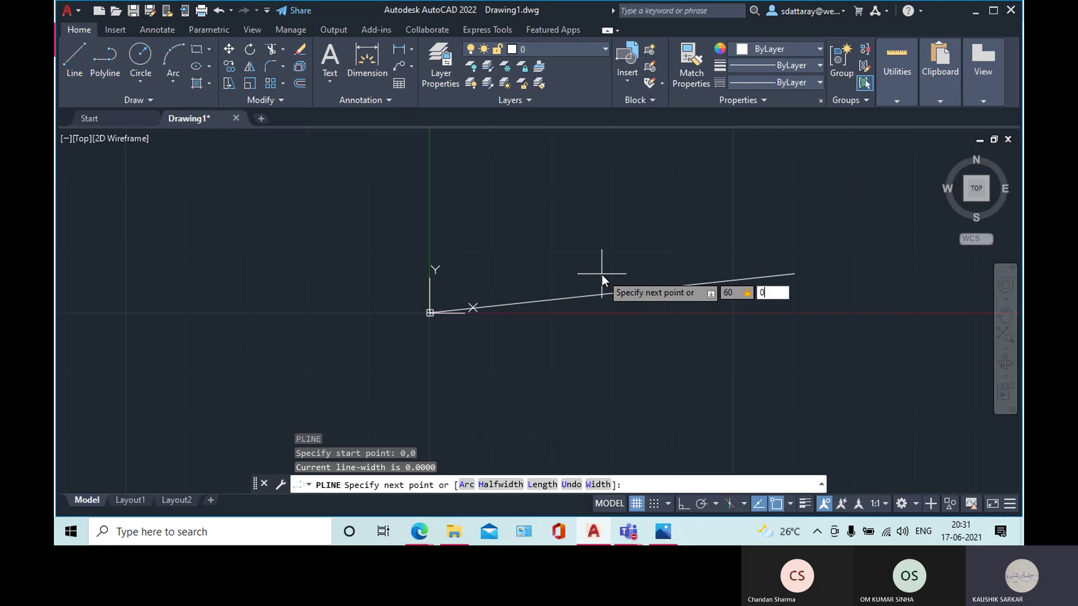
{"action": "key", "text": "Return"}
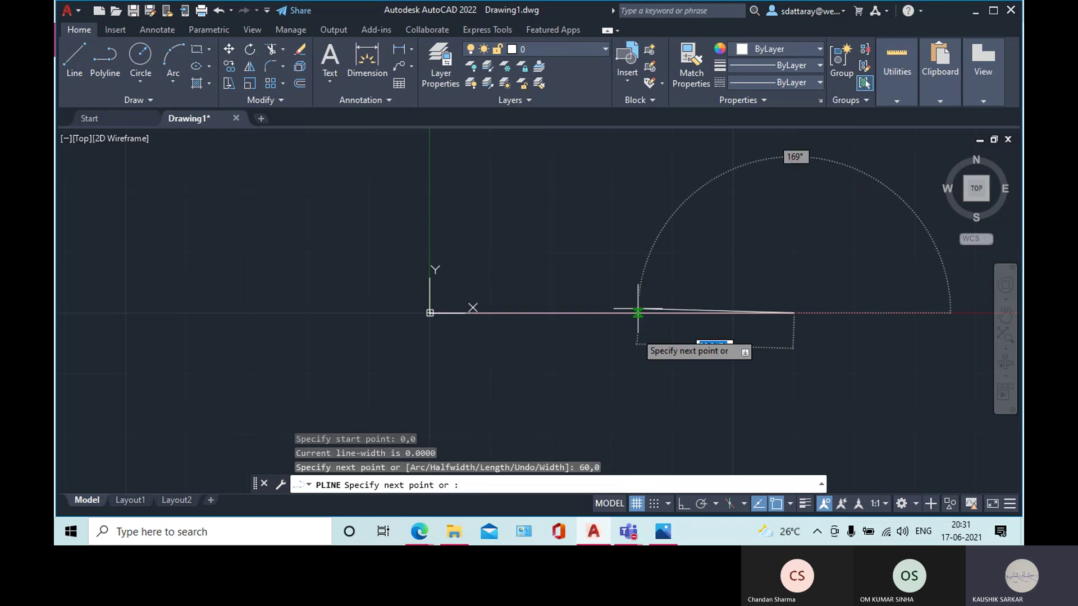
{"action": "left_click", "coordinate": [876, 163]}
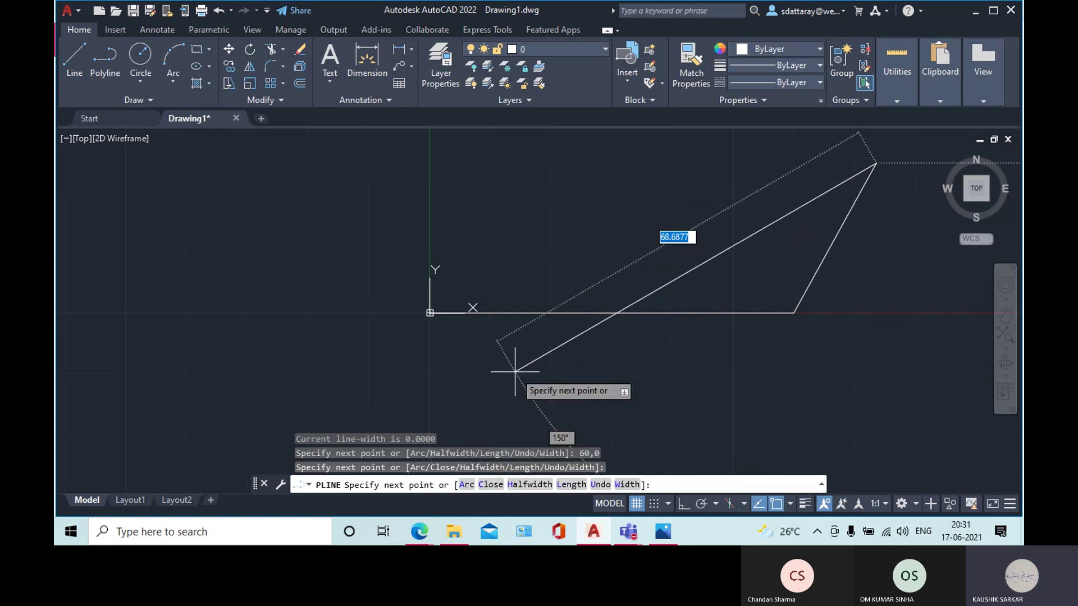
- Continue the polyline with the Arc option, curving up and back leftward to an endpoint about 31 units away
{"action": "type", "text": "a"}
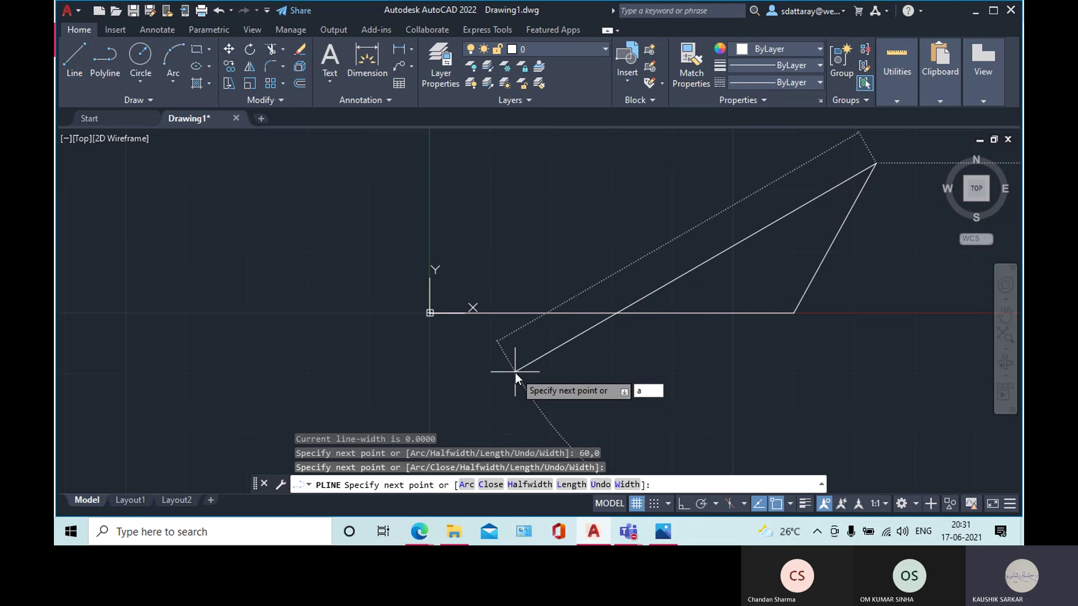
{"action": "key", "text": "Return"}
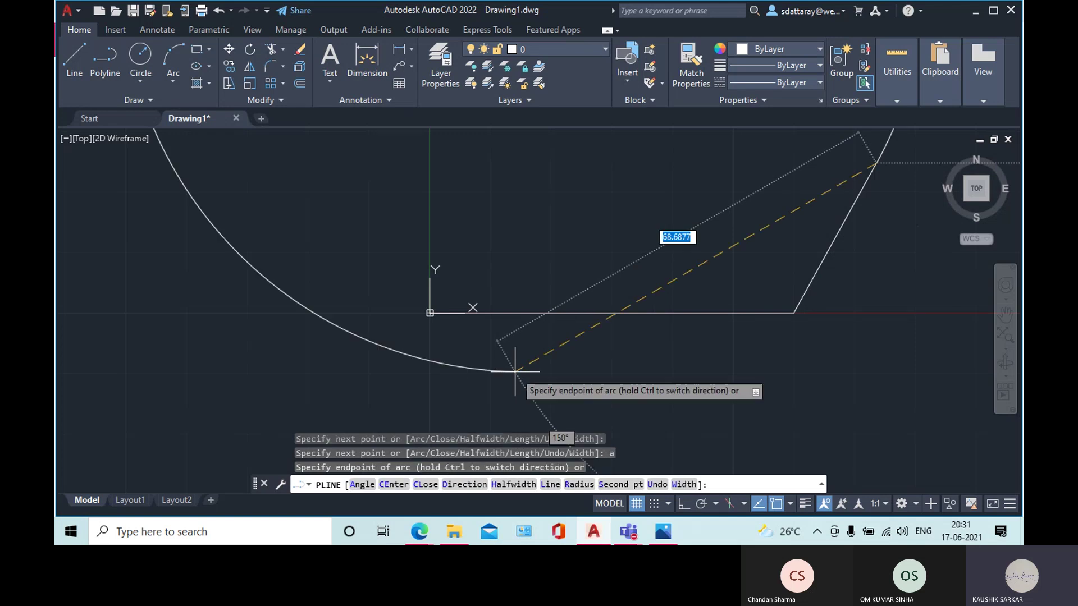
{"action": "scroll", "coordinate": [566, 147], "scroll_direction": "up", "scroll_amount": 4}
{"action": "scroll", "coordinate": [587, 163], "scroll_direction": "down", "scroll_amount": 8}
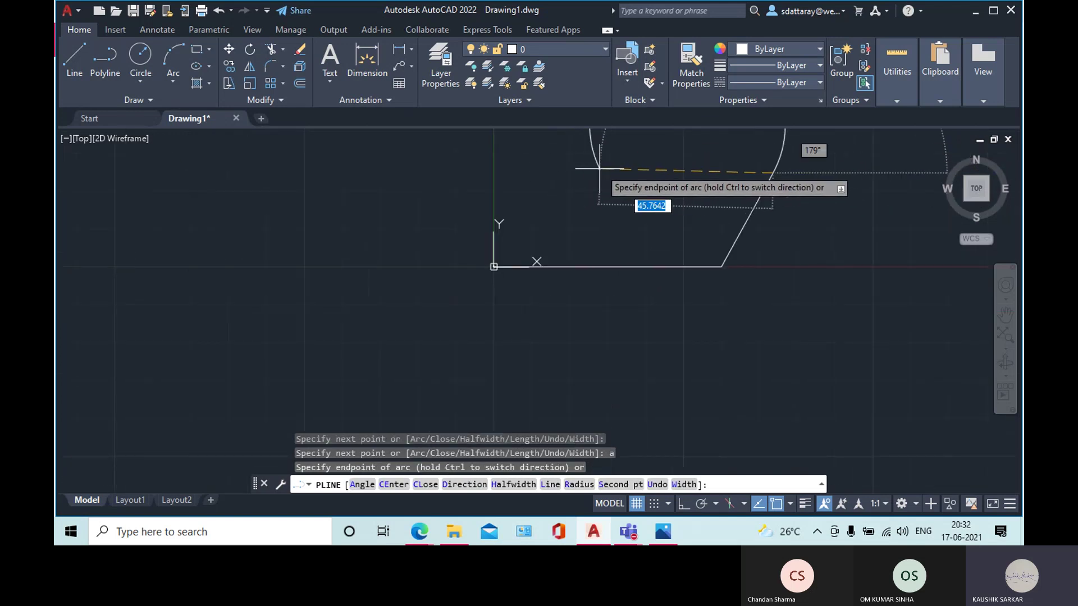
{"action": "middle_click_drag", "start_coordinate": [614, 166], "coordinate": [515, 290]}
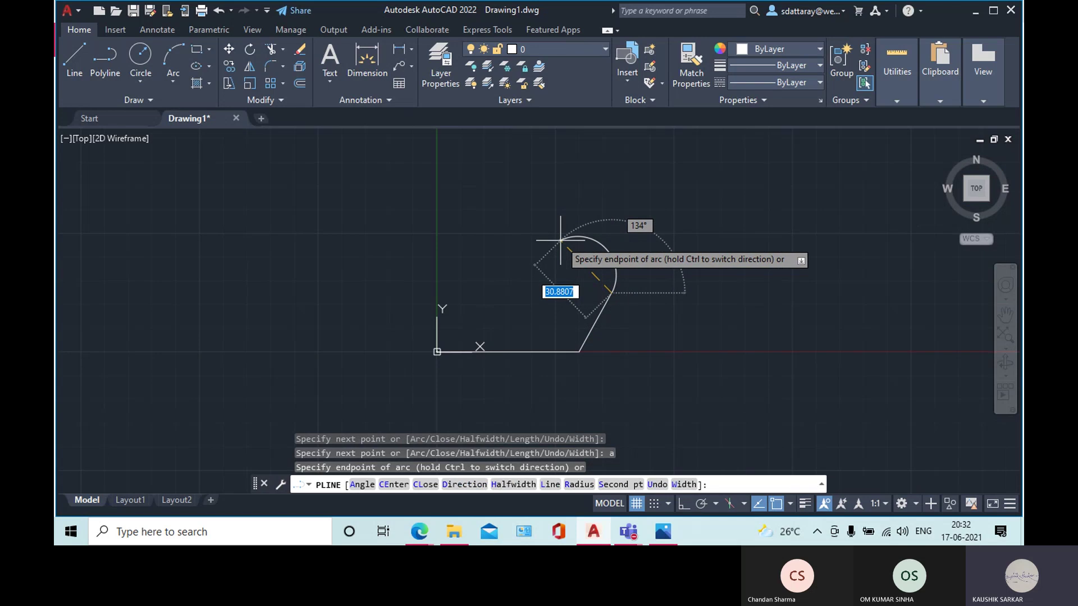
{"action": "left_click", "coordinate": [560, 239]}
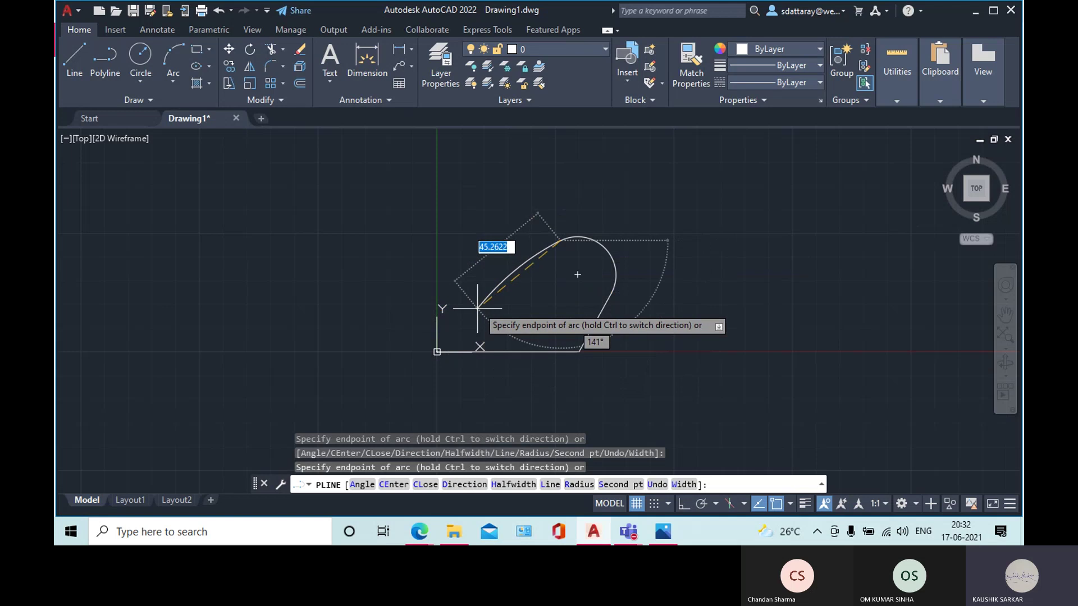
- Switch the polyline back to straight segments, draw from the arc's end to the origin, and end the polyline
{"action": "type", "text": "l"}
{"action": "key", "text": "Return"}
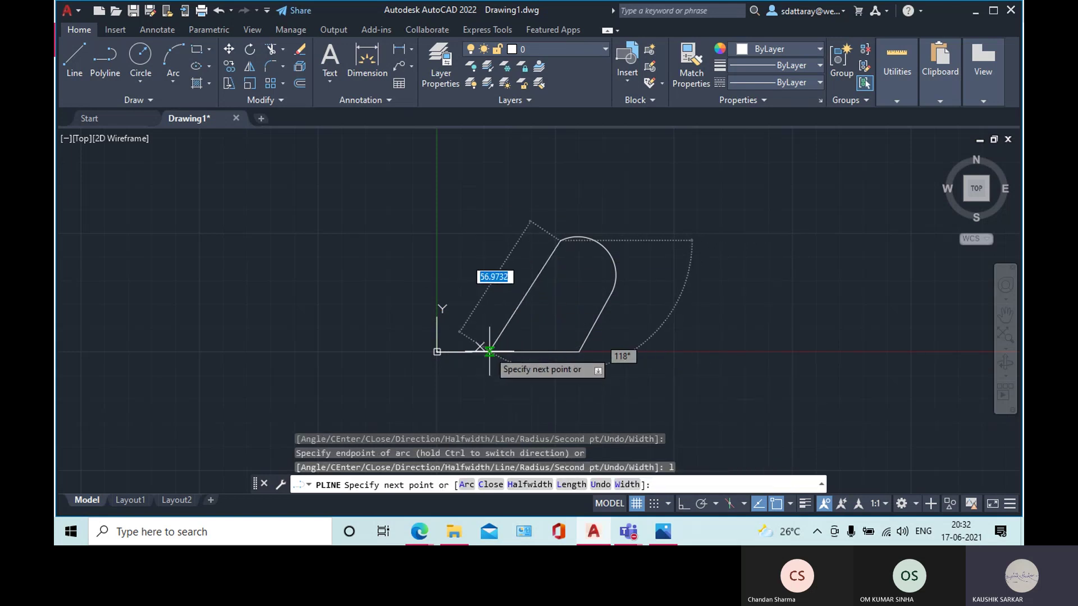
{"action": "left_click", "coordinate": [437, 352]}
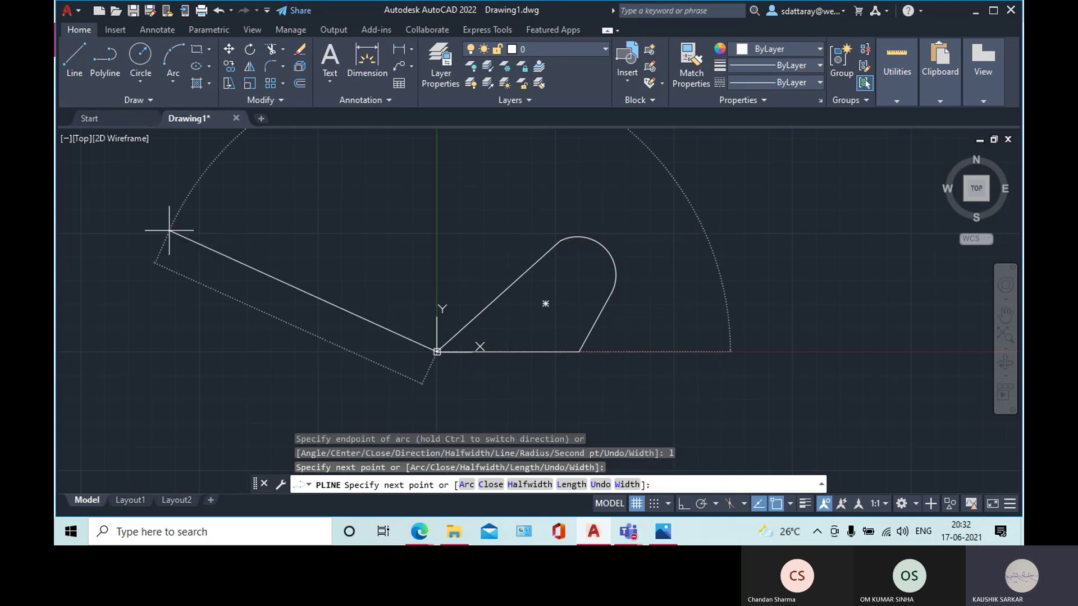
{"action": "key", "text": "Return"}
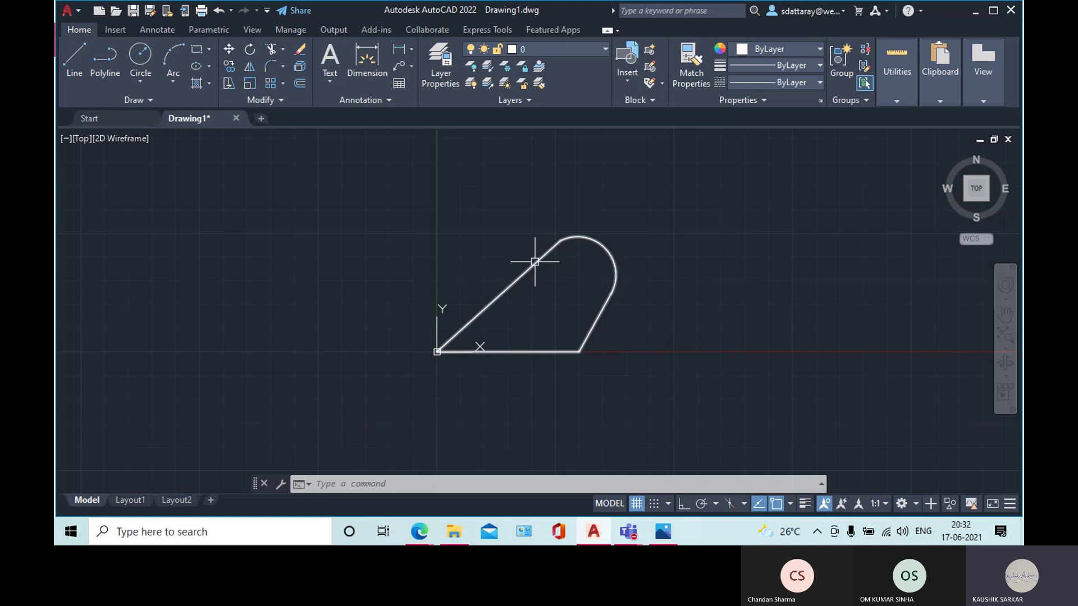
- Select the finished polyline shape with a window and erase it from the drawing
{"action": "mouse_move", "coordinate": [535, 262]}
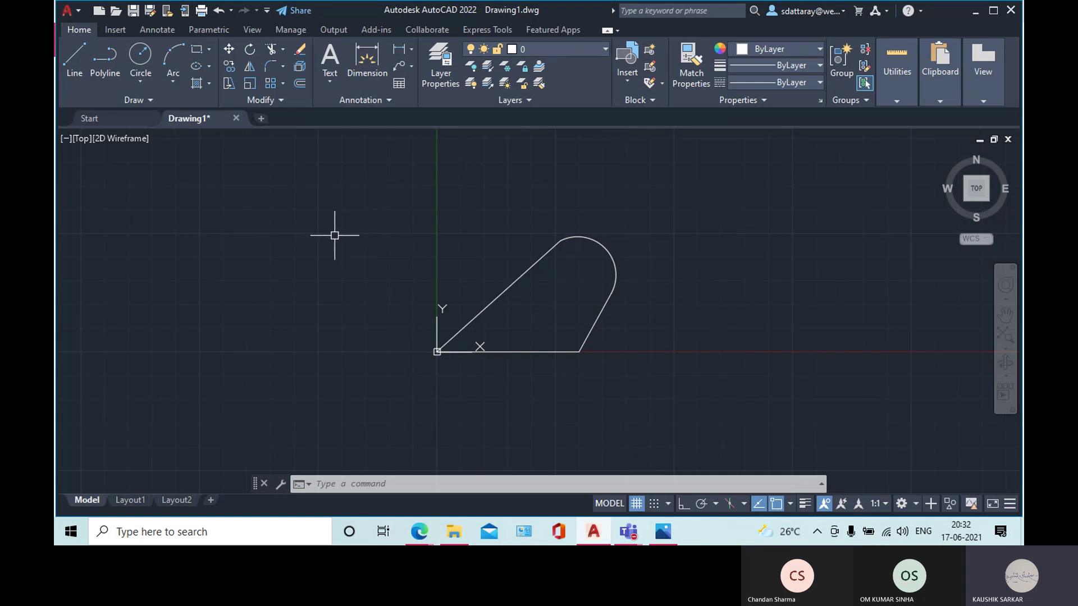
{"action": "left_click", "coordinate": [306, 197]}
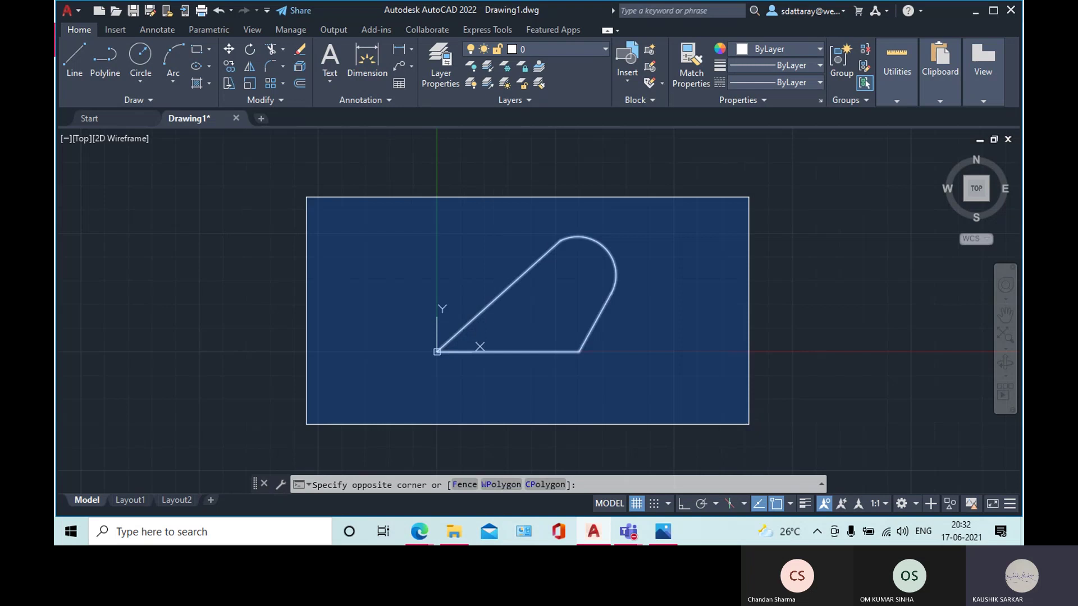
{"action": "left_click", "coordinate": [749, 423]}
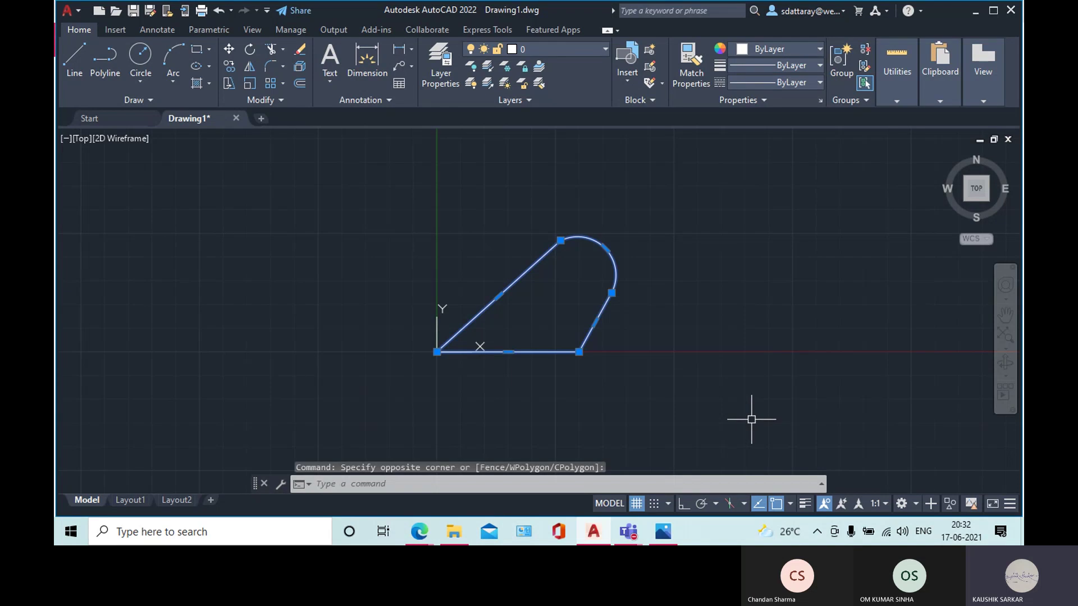
{"action": "key", "text": "Delete"}
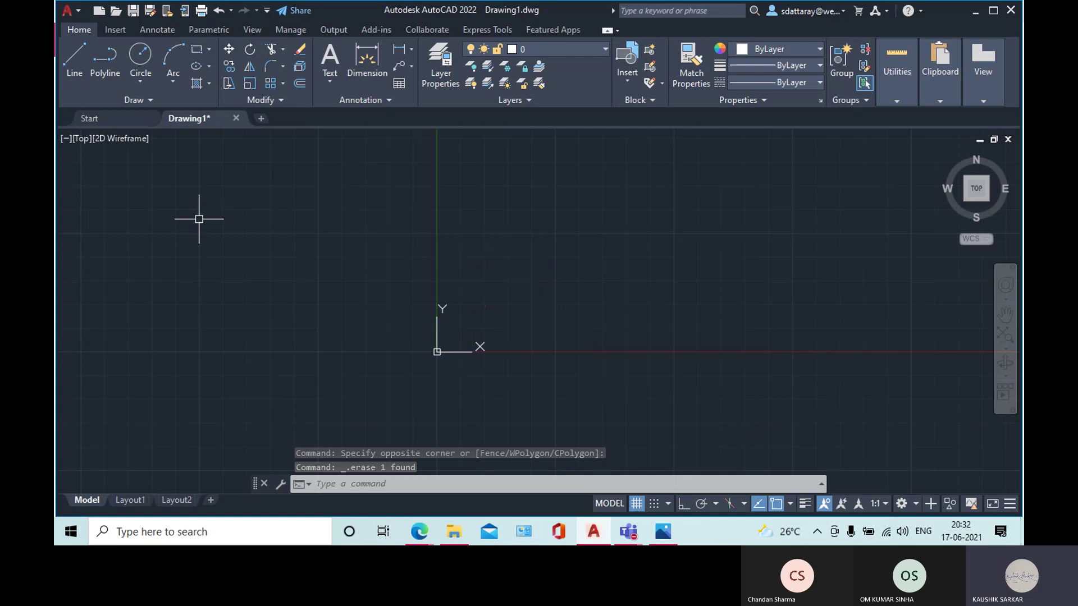
- Draw a long horizontal line above the X axis and a shorter segment rising rightward from its right end with the Line command
{"action": "type", "text": "l"}
{"action": "key", "text": "Return"}
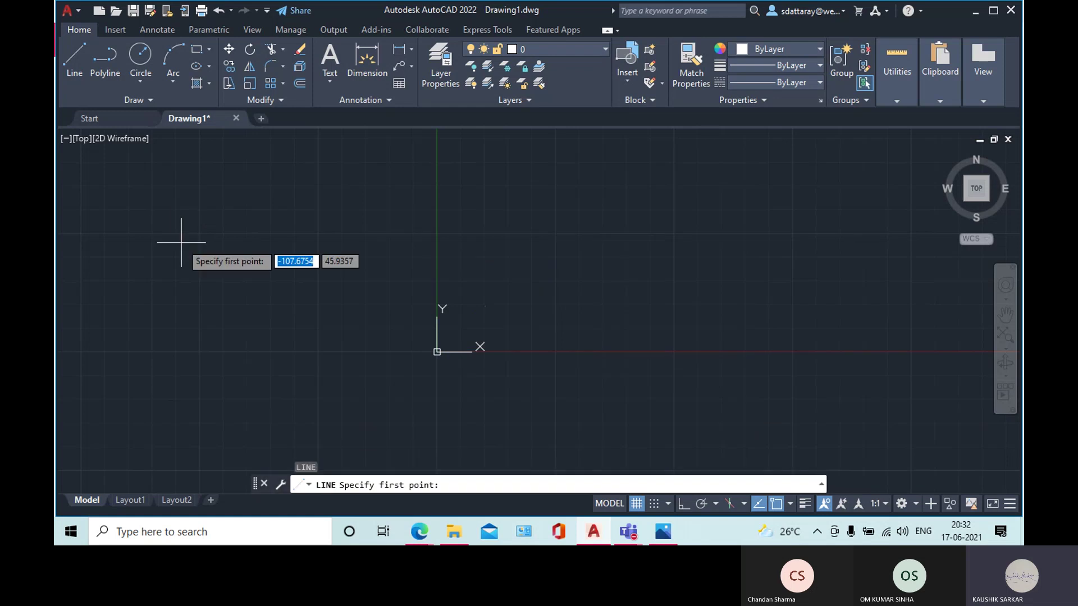
{"action": "left_click", "coordinate": [432, 266]}
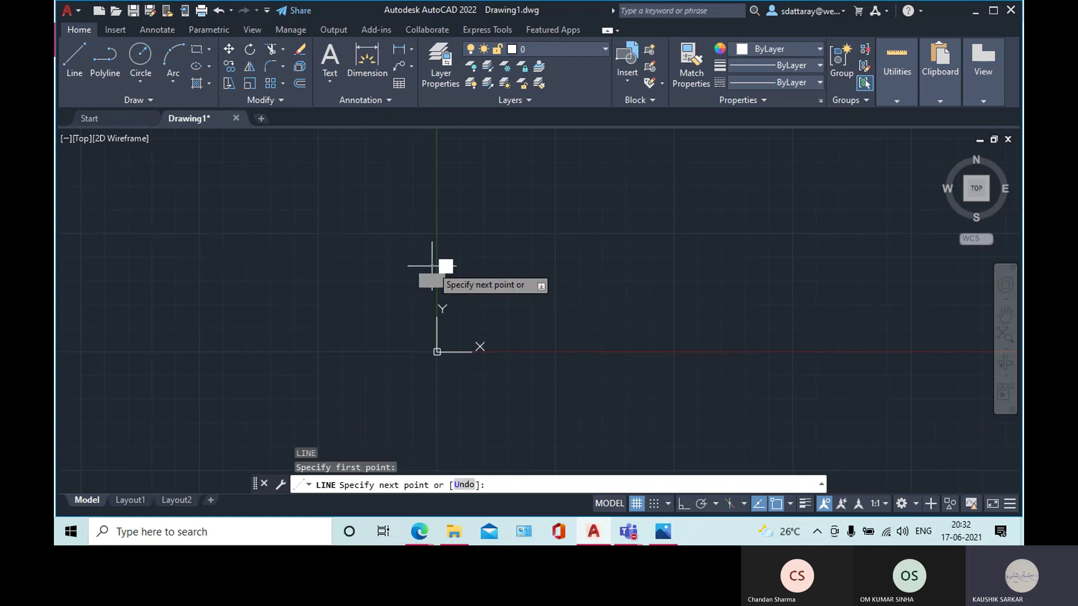
{"action": "left_click", "coordinate": [737, 267]}
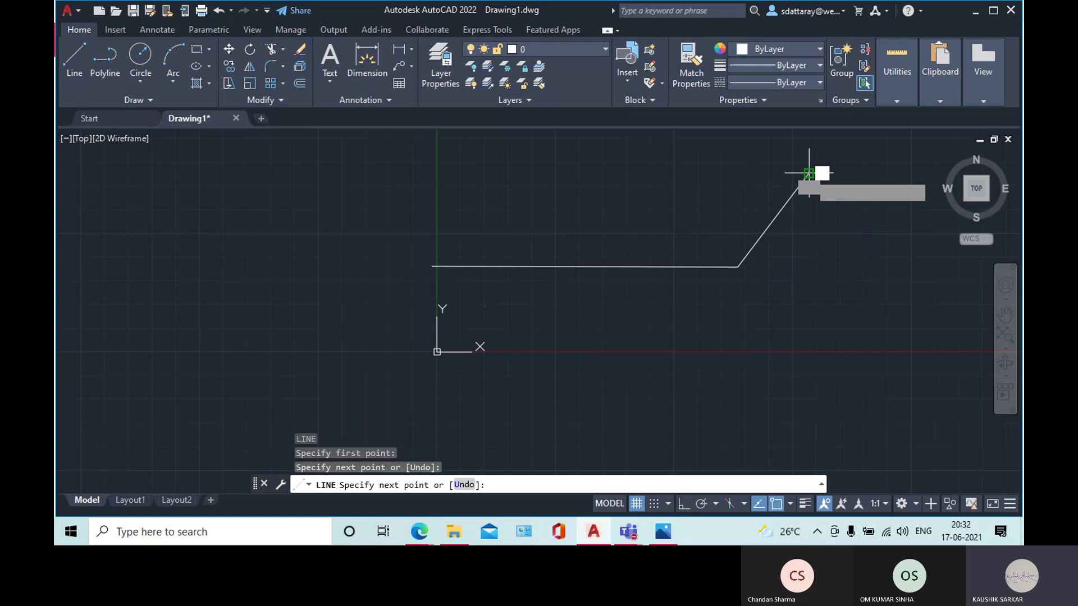
{"action": "left_click", "coordinate": [808, 173]}
{"action": "key", "text": "Return"}
- Draw a three-point arc from the rising segment's upper end, bulging upward and ending to its left
{"action": "middle_click_drag", "start_coordinate": [340, 212], "coordinate": [236, 270]}
{"action": "left_click", "coordinate": [173, 83]}
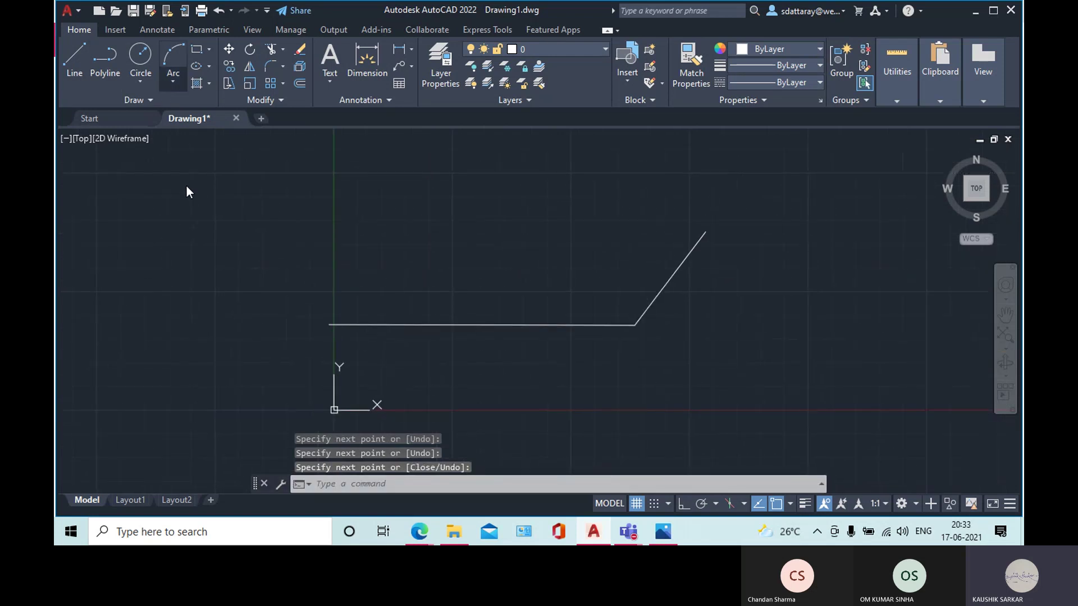
{"action": "left_click", "coordinate": [705, 231]}
{"action": "left_click", "coordinate": [572, 176]}
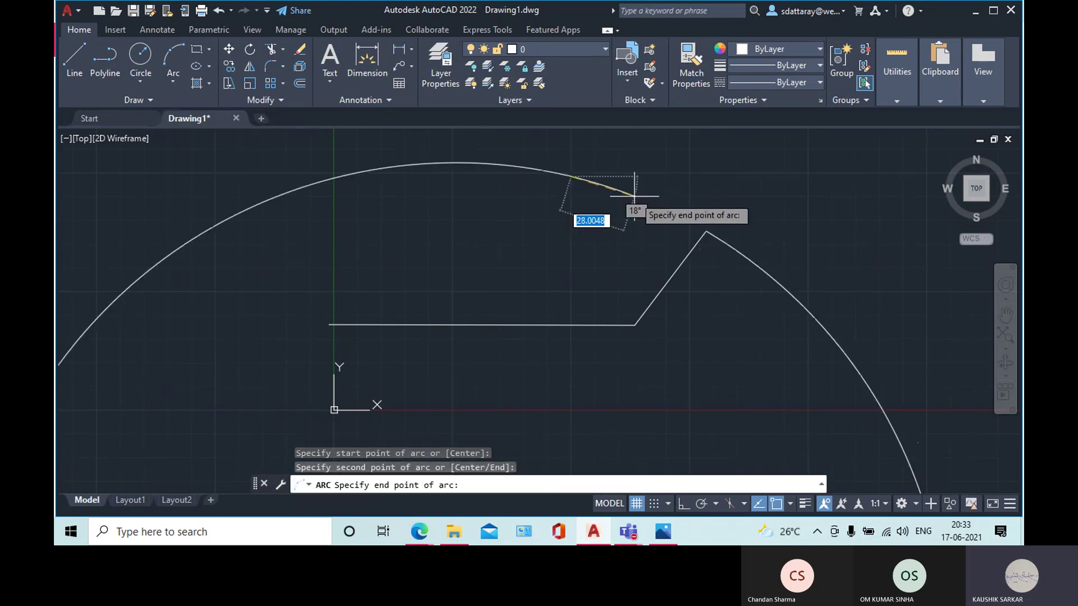
{"action": "left_click", "coordinate": [539, 207]}
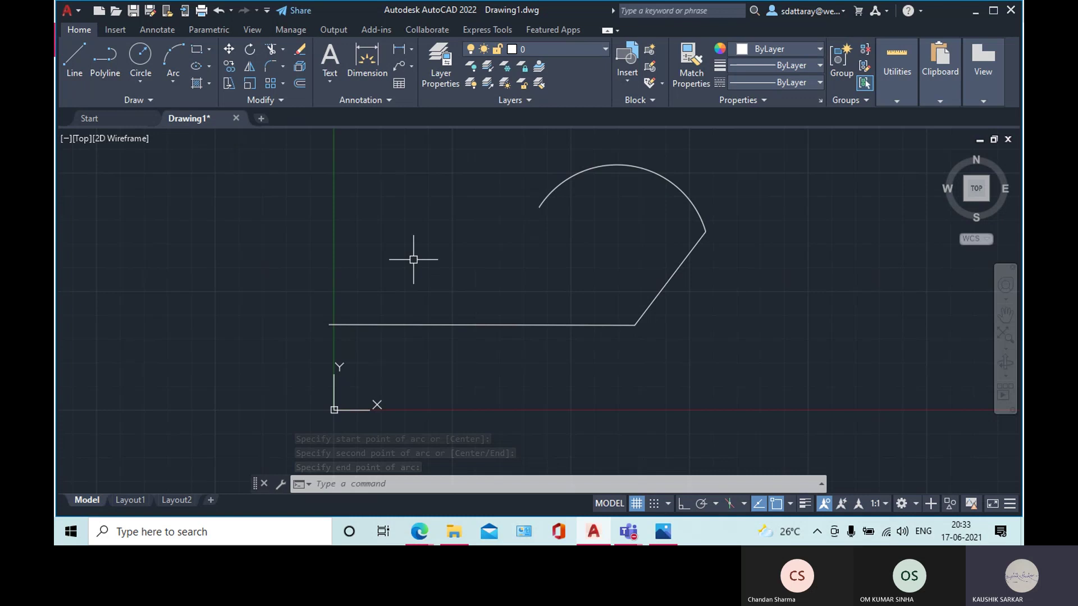
- Close the outline with a line from the arc's left end to the horizontal line's left end
{"action": "left_click", "coordinate": [72, 59]}
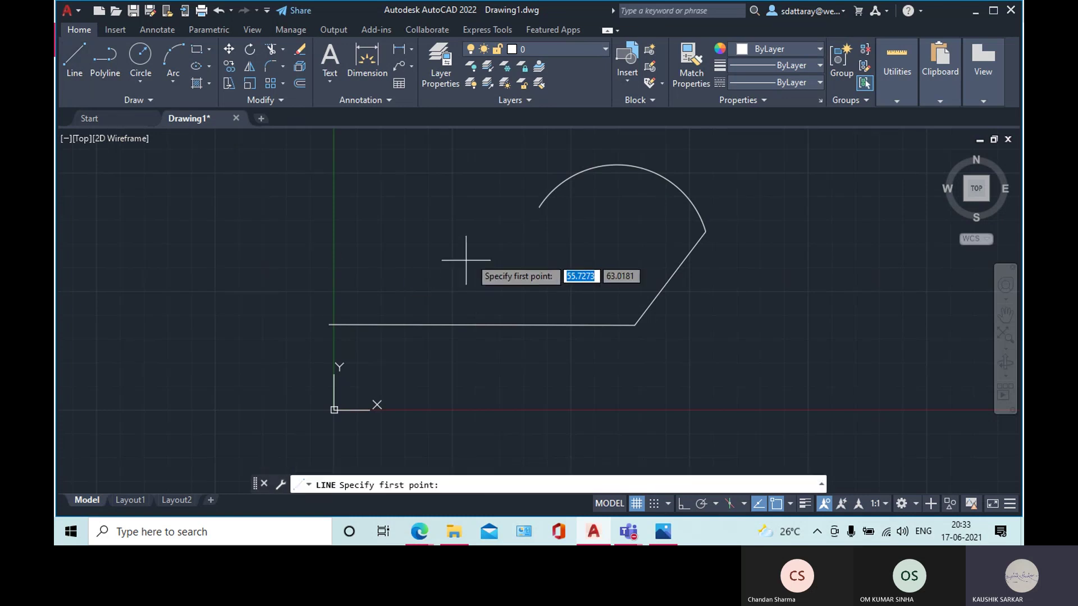
{"action": "left_click", "coordinate": [539, 206]}
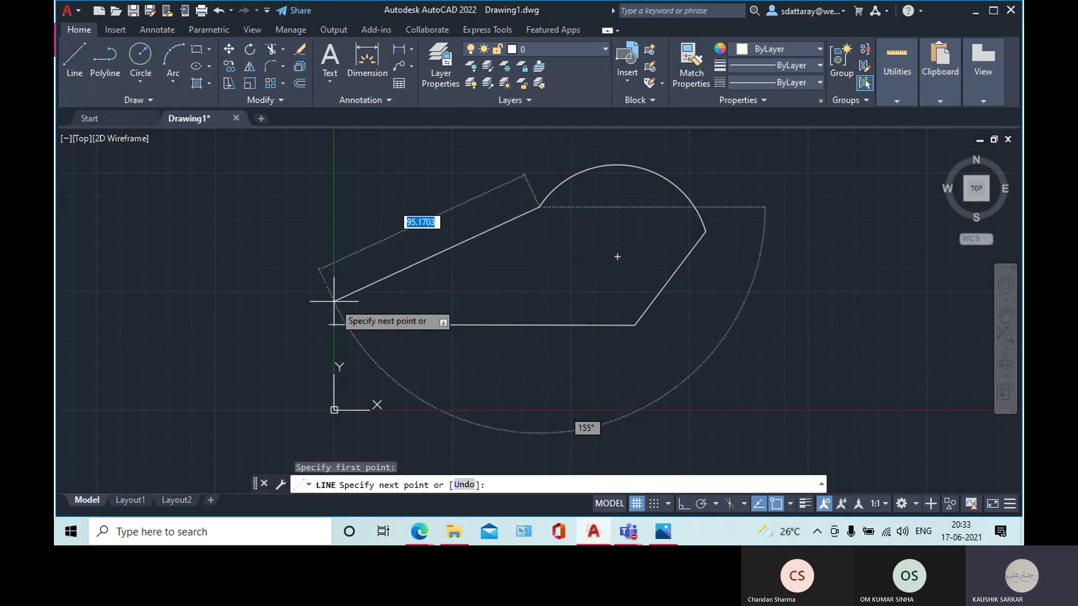
{"action": "left_click", "coordinate": [329, 325]}
{"action": "key", "text": "Return"}
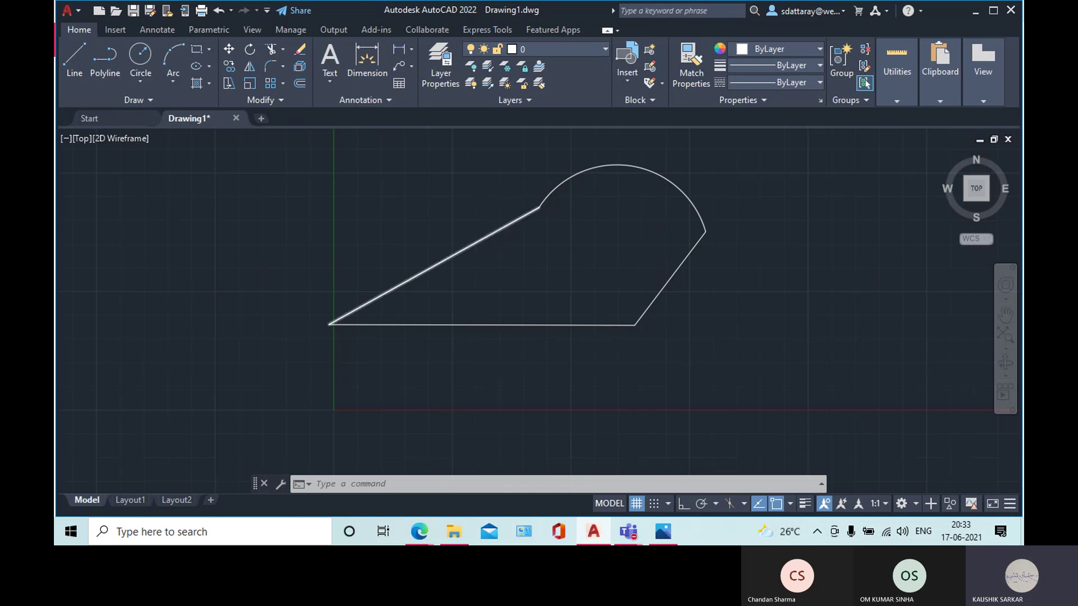
- Join the outline's three lines and arc into a single polyline and open the command history
{"action": "scroll", "coordinate": [496, 236], "scroll_direction": "down", "scroll_amount": 4}
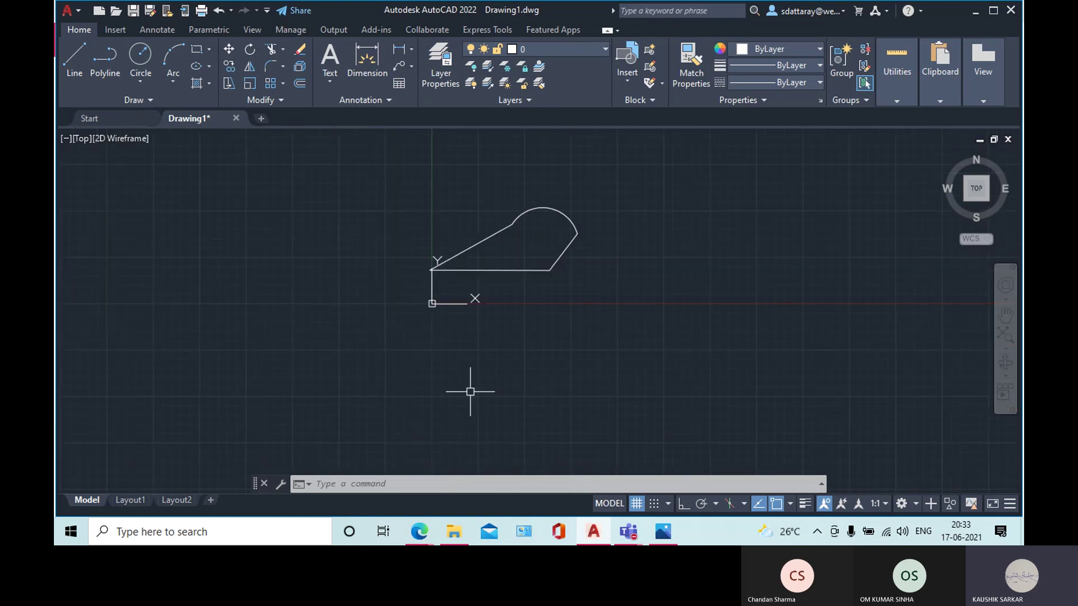
{"action": "type", "text": "J"}
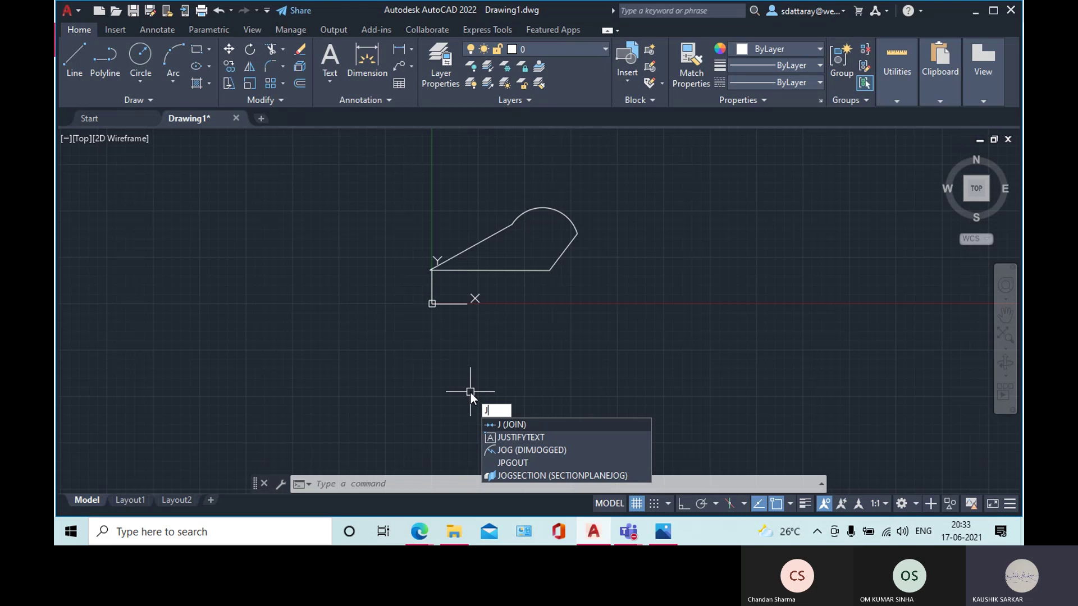
{"action": "key", "text": "Return"}
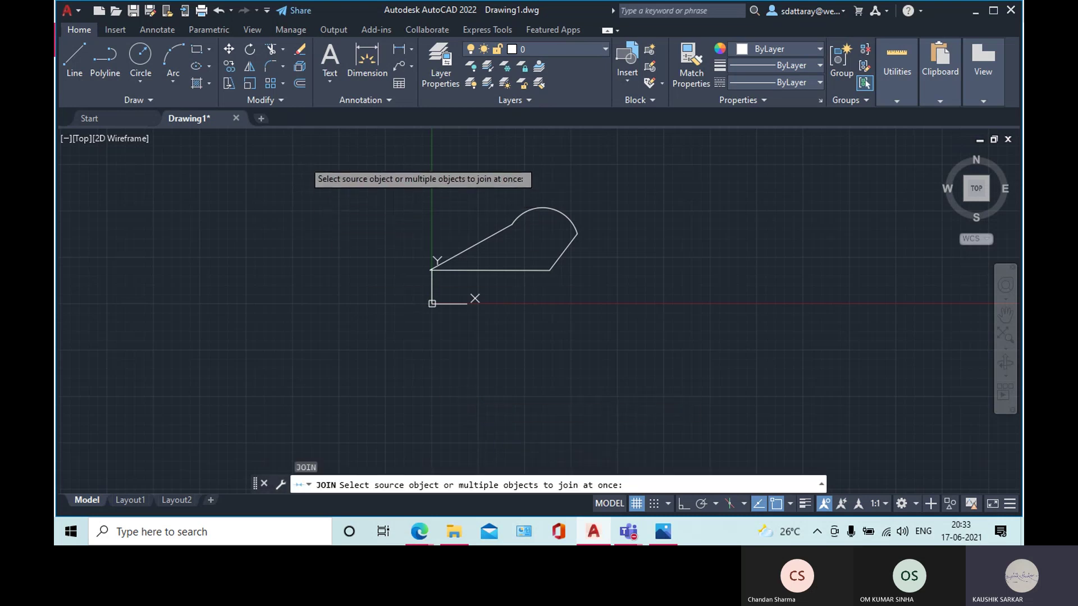
{"action": "left_click", "coordinate": [302, 159]}
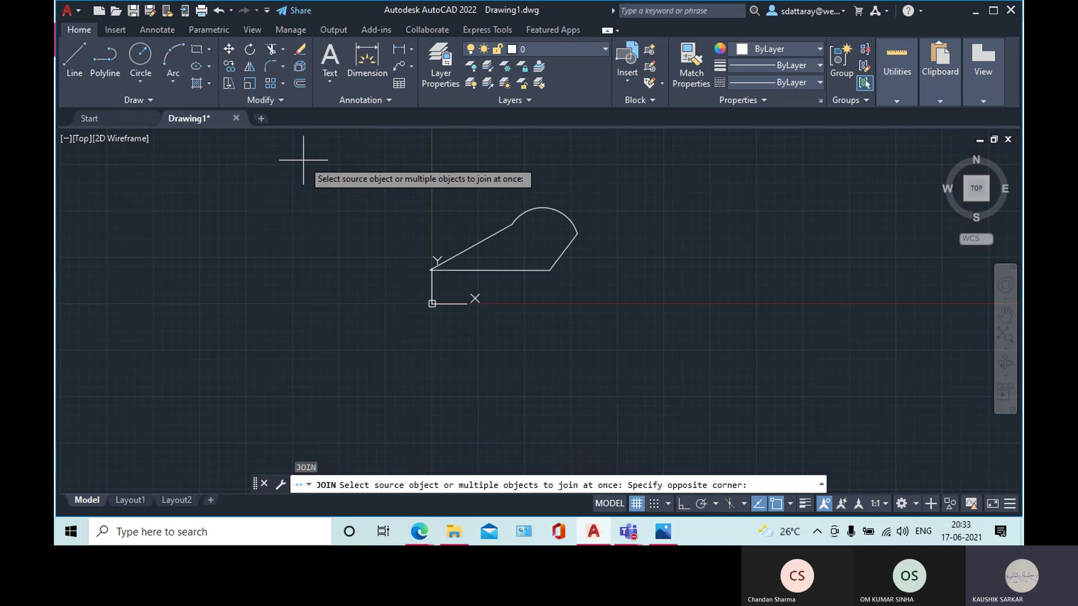
{"action": "left_click", "coordinate": [662, 337]}
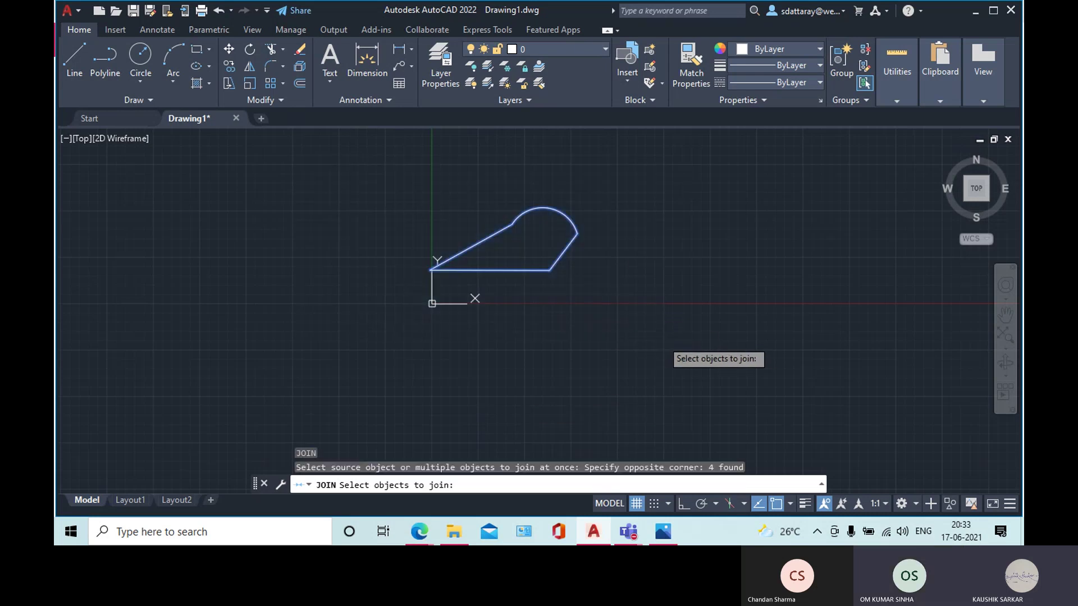
{"action": "key", "text": "Return"}
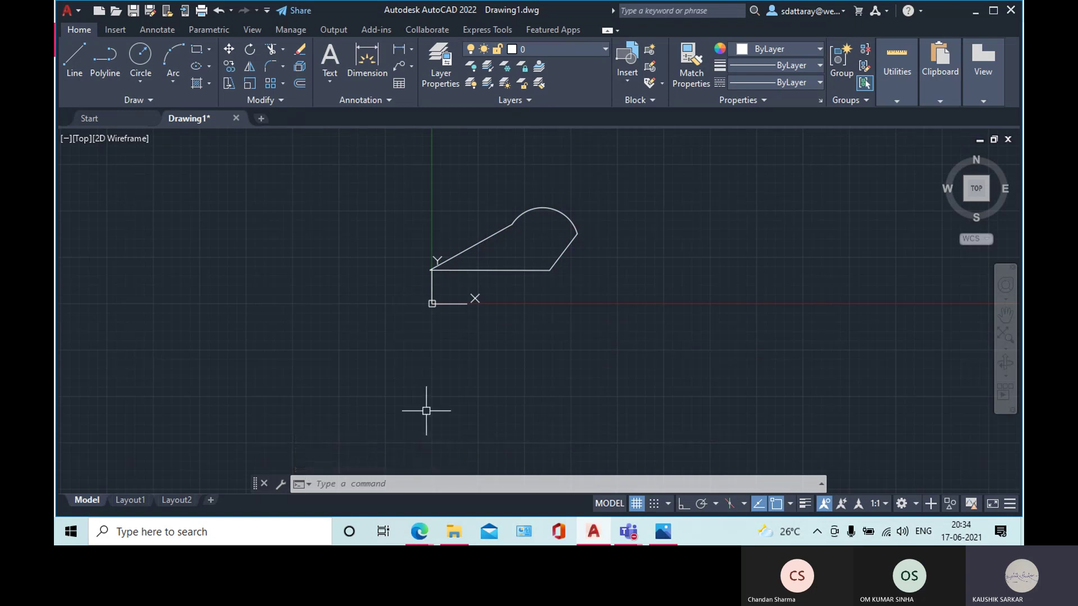
{"action": "key", "text": "F2"}
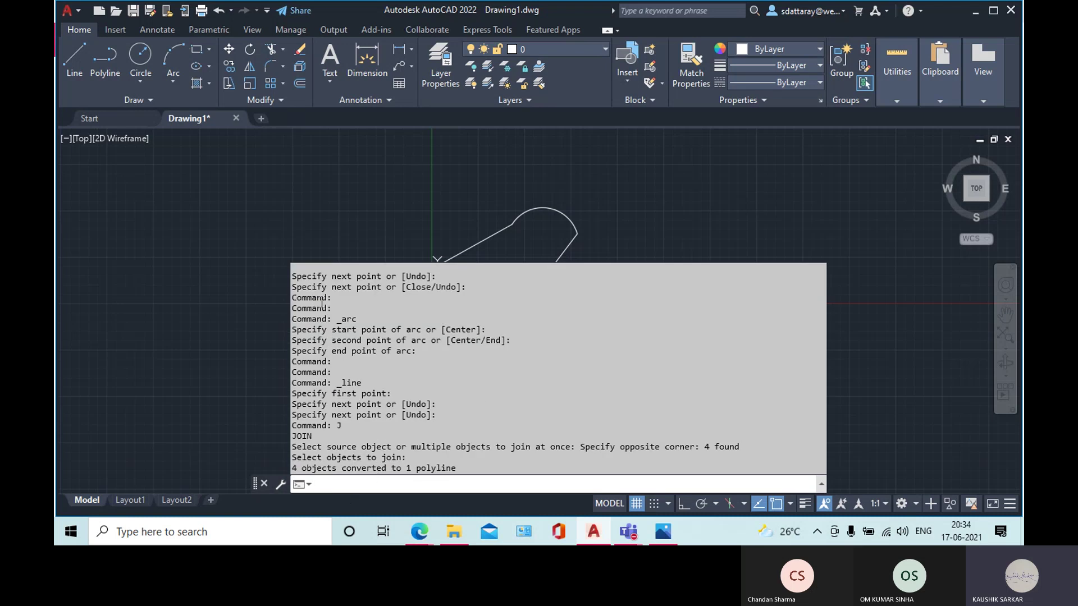
- Close the command history and explode the joined polyline outline back into separate lines and an arc
{"action": "left_click", "coordinate": [322, 238]}
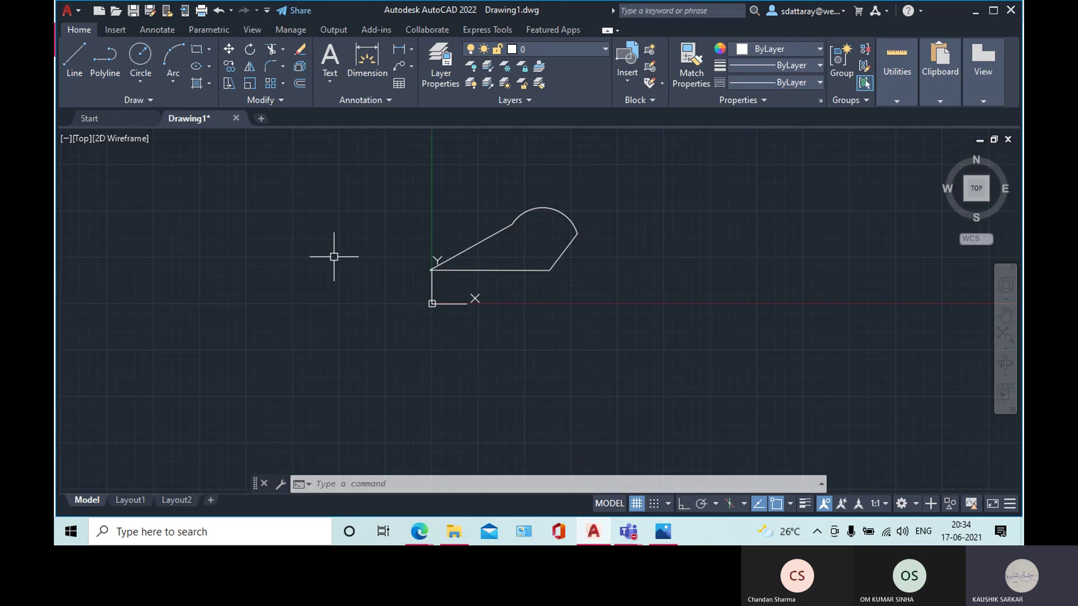
{"action": "type", "text": "X"}
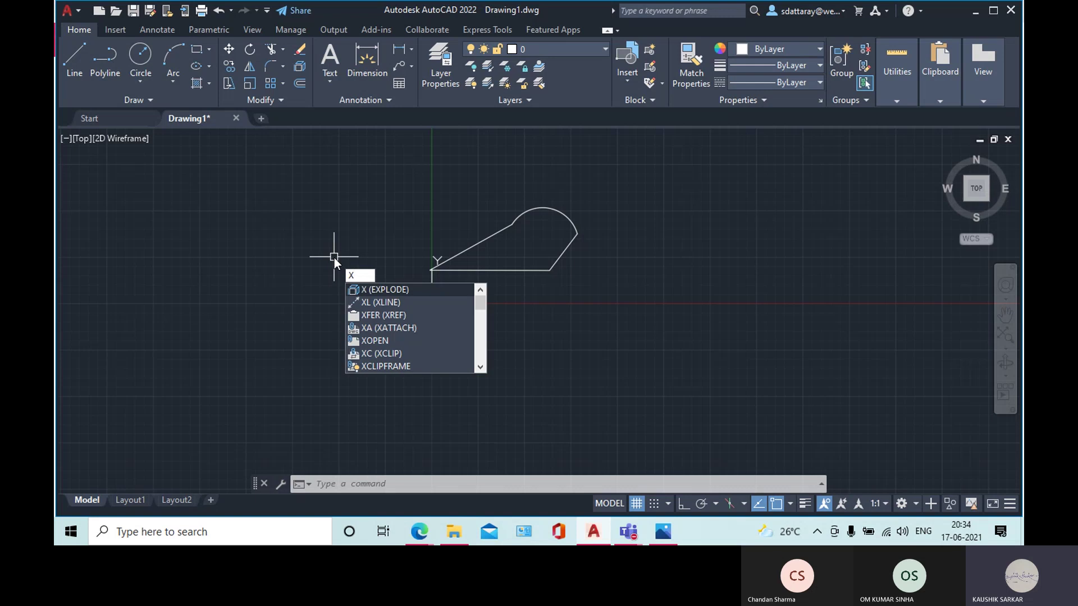
{"action": "key", "text": "Return"}
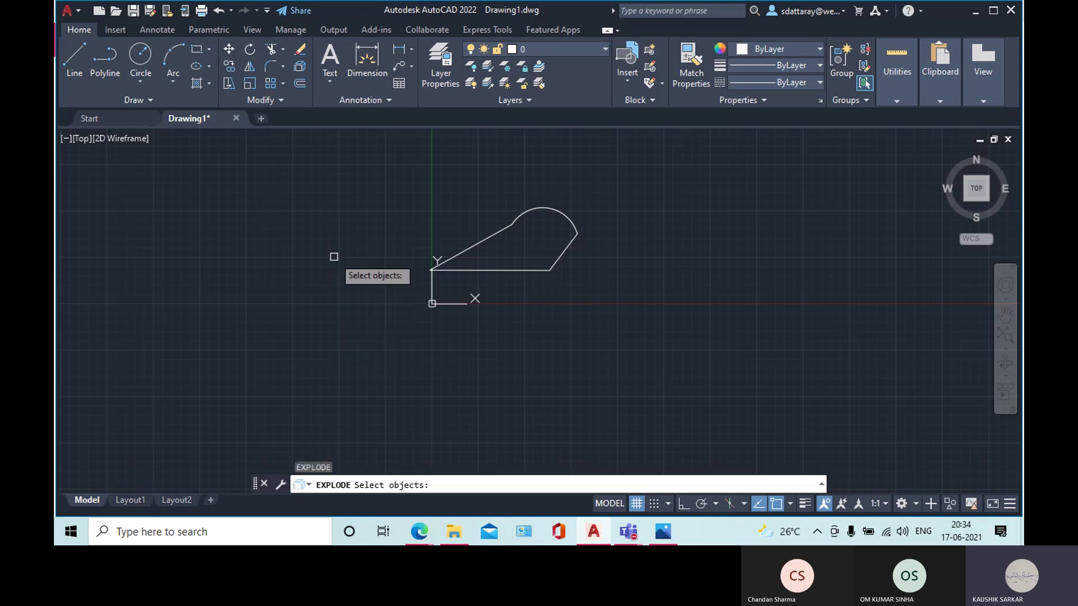
{"action": "left_click", "coordinate": [349, 154]}
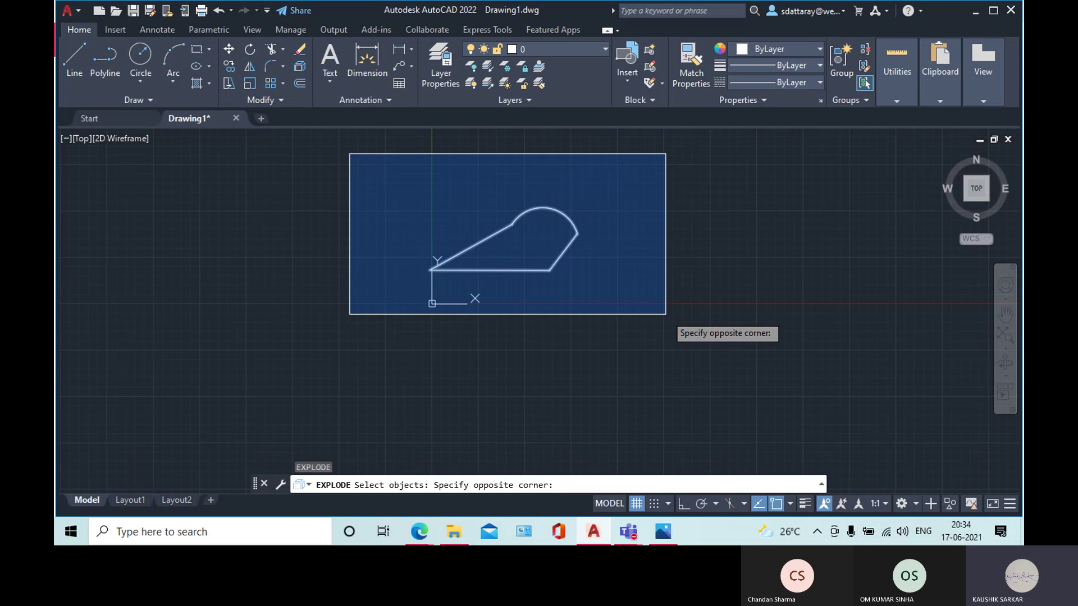
{"action": "left_click", "coordinate": [667, 314]}
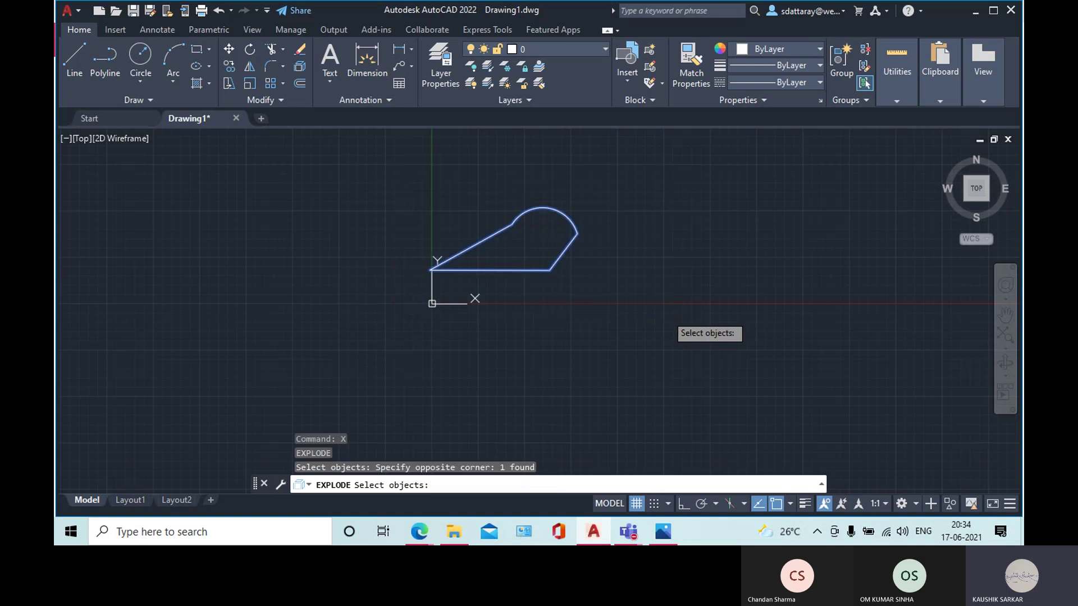
{"action": "key", "text": "Return"}
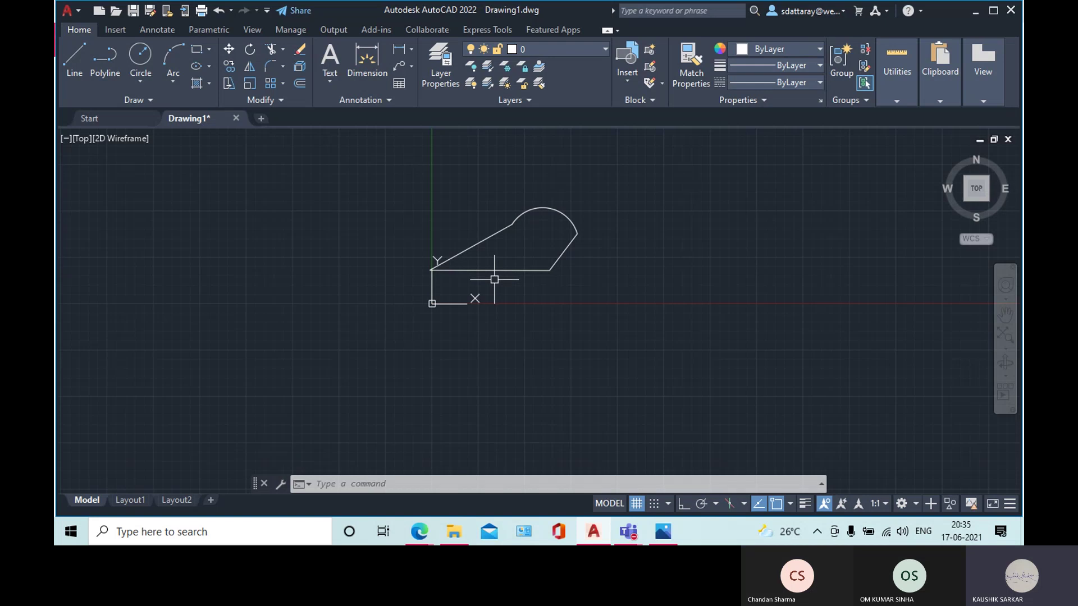
- Delete all the lines and the arc of the outline from the drawing
{"action": "left_click", "coordinate": [303, 159]}
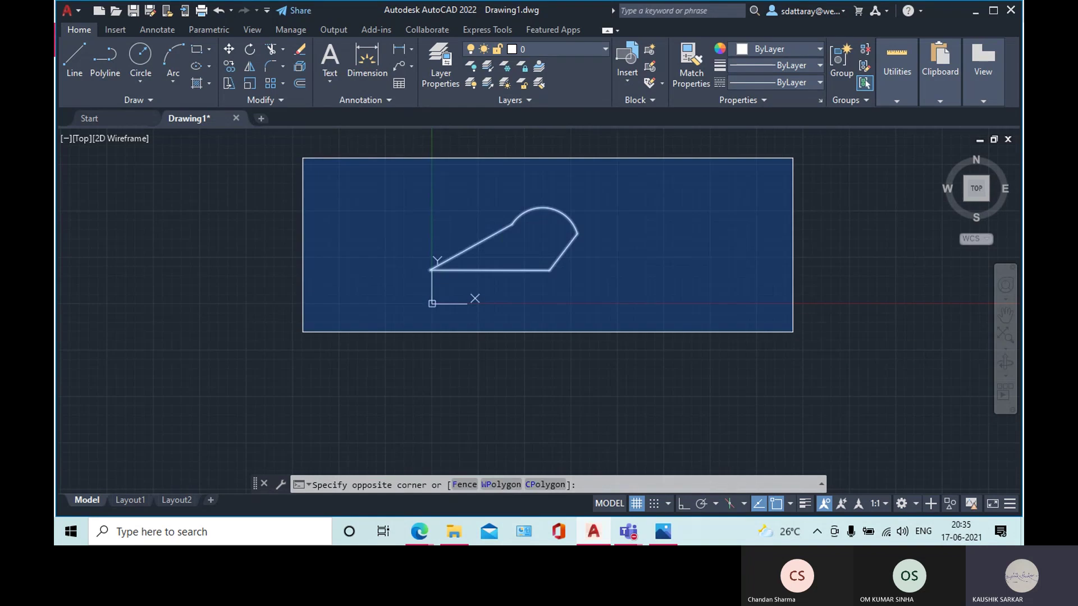
{"action": "left_click", "coordinate": [792, 332]}
{"action": "key", "text": "Delete"}
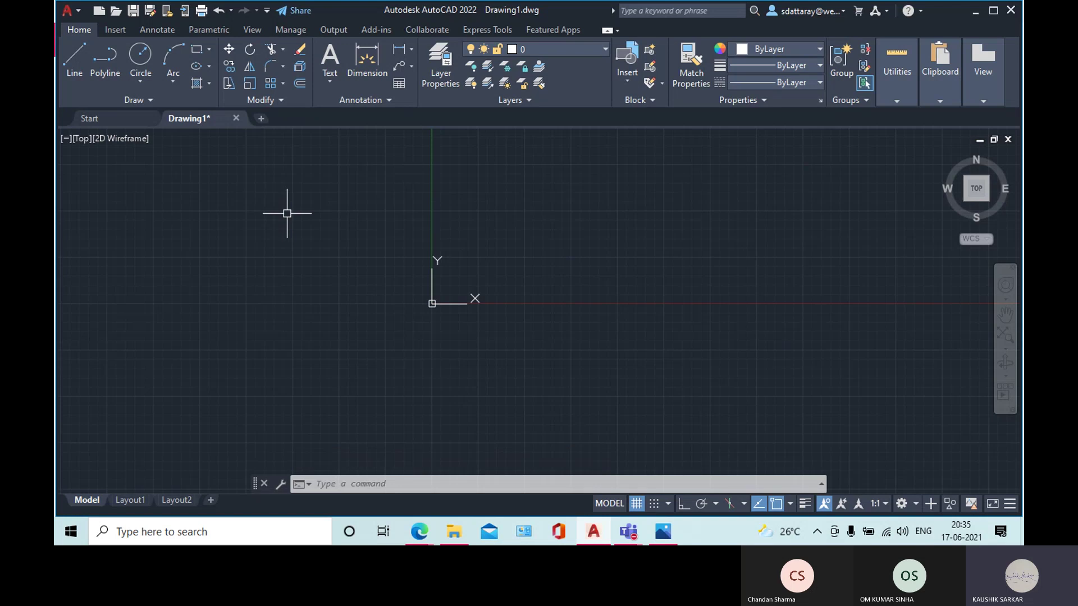
- Draw a circle centred at the origin 0,0 with a radius of 60
{"action": "type", "text": "c"}
{"action": "key", "text": "Escape"}
{"action": "type", "text": "c"}
{"action": "key", "text": "Return"}
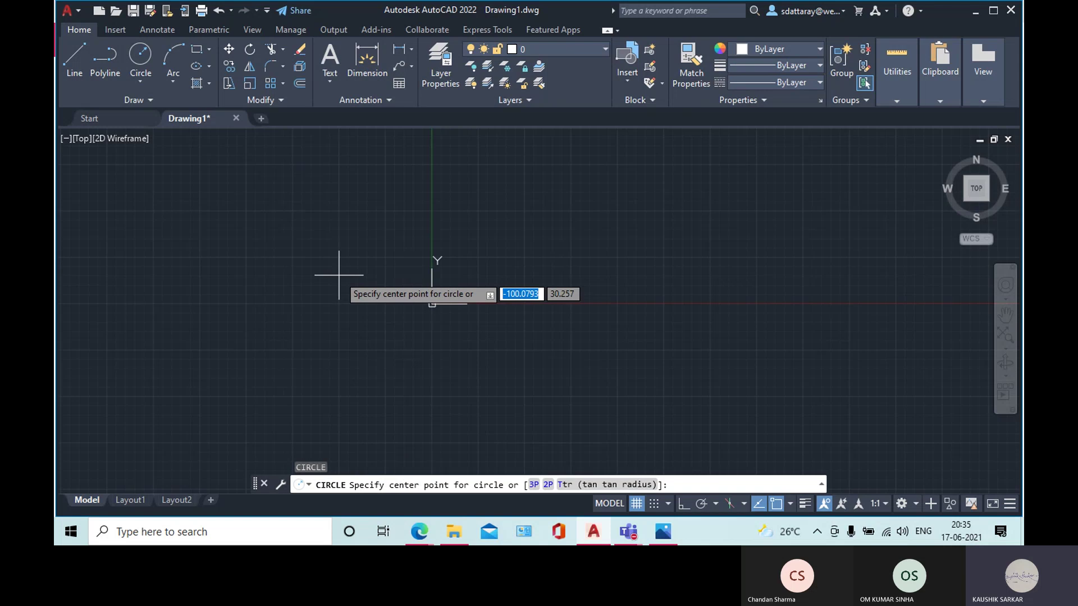
{"action": "type", "text": "0,0"}
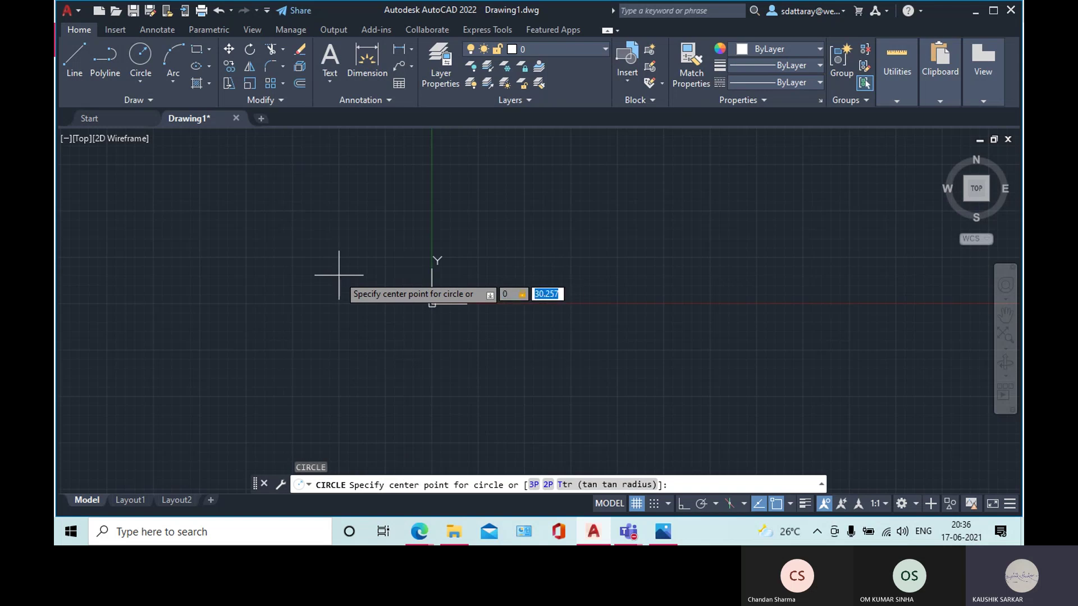
{"action": "key", "text": "Return"}
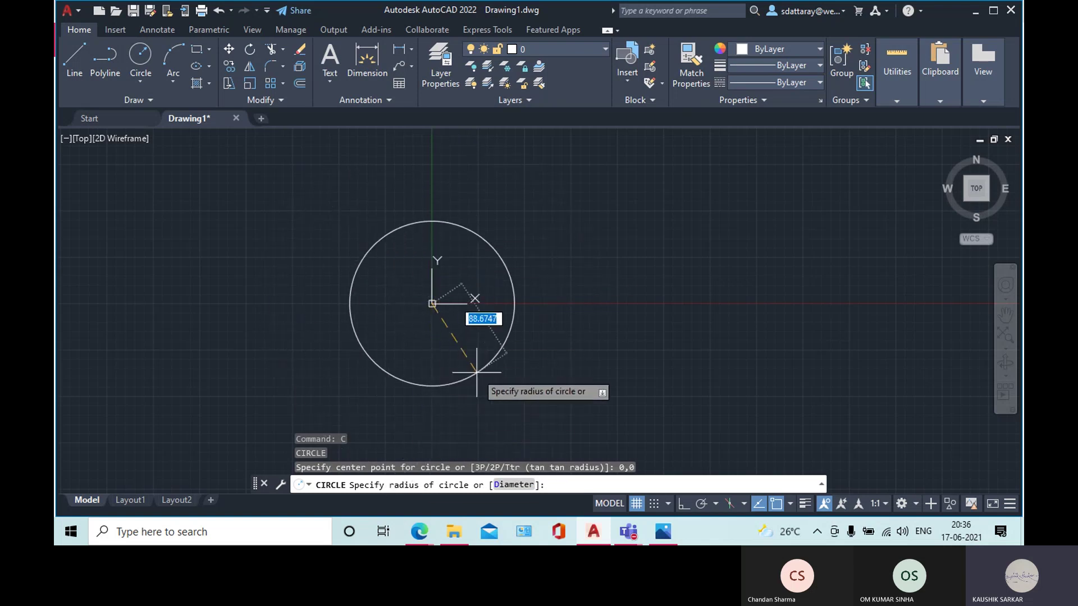
{"action": "type", "text": "60"}
{"action": "key", "text": "Return"}
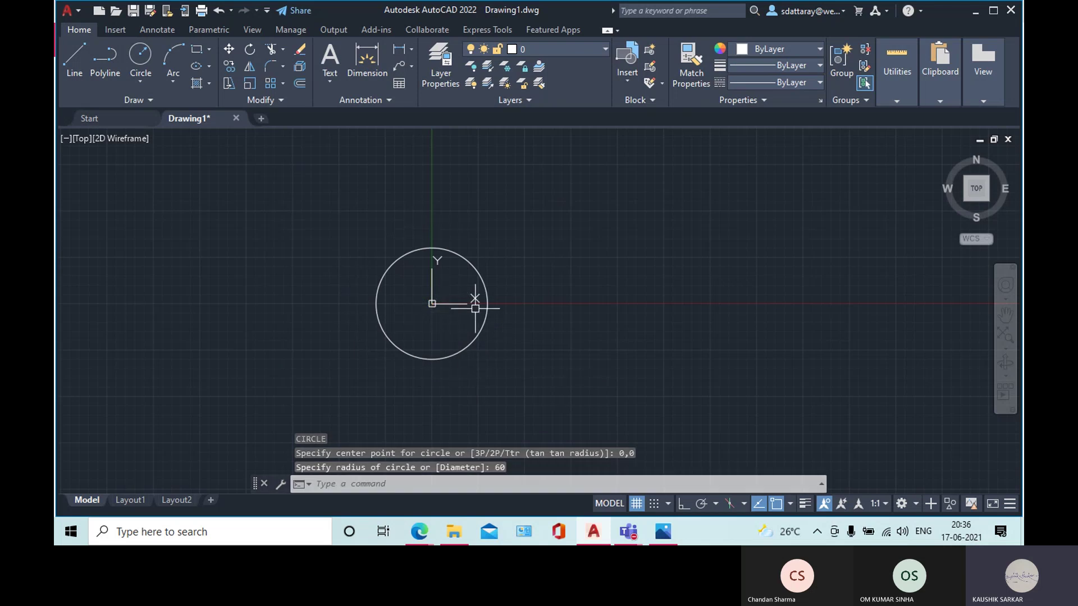
{"action": "mouse_move", "coordinate": [488, 303]}
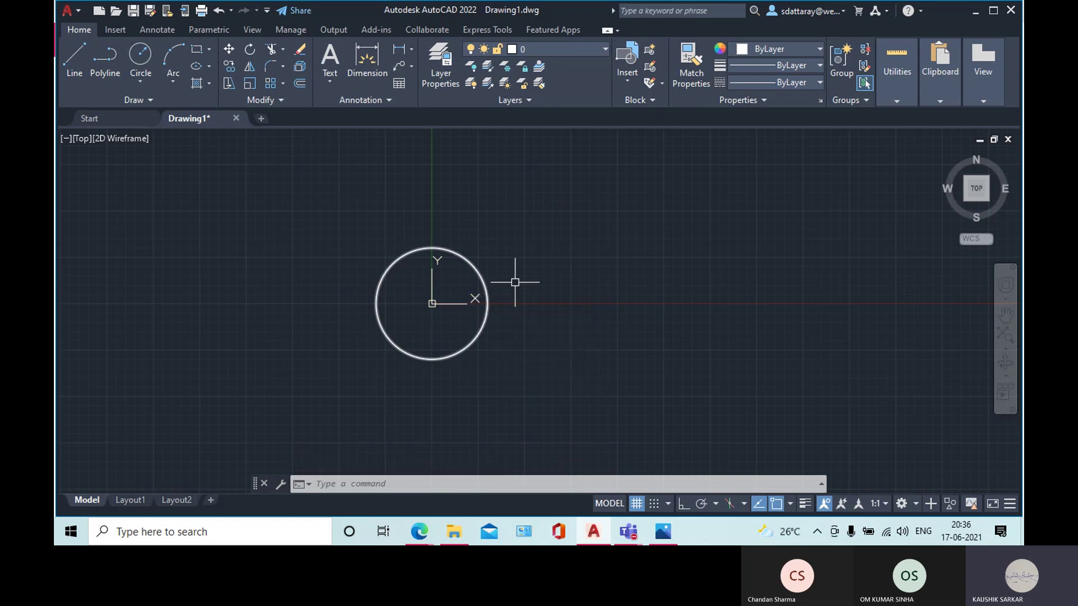
- View the available circle creation methods and delete the circle centred at the origin
{"action": "left_click", "coordinate": [144, 79]}
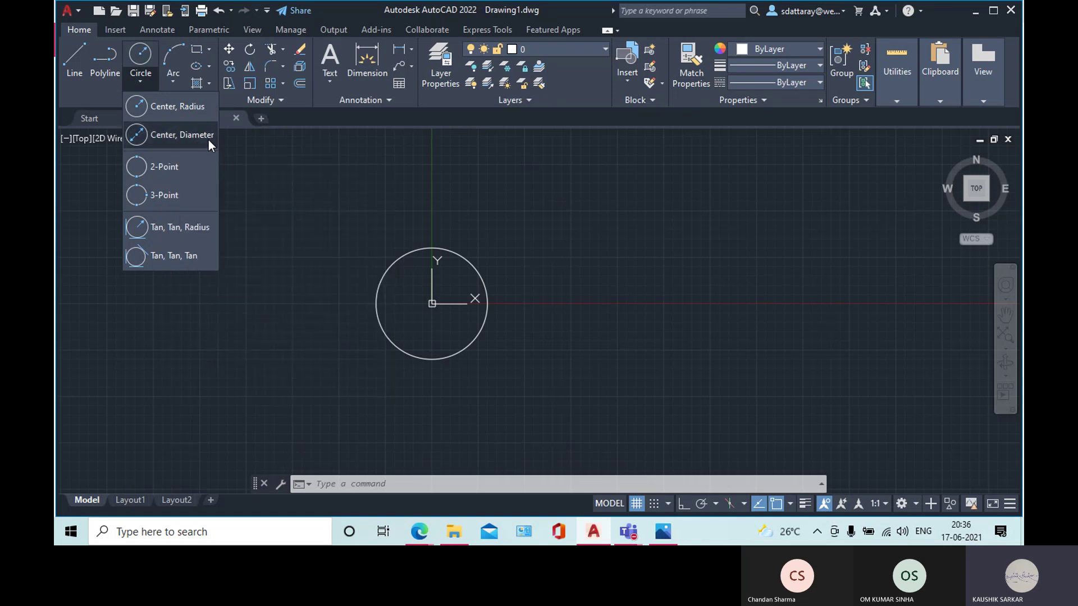
{"action": "left_click", "coordinate": [275, 210]}
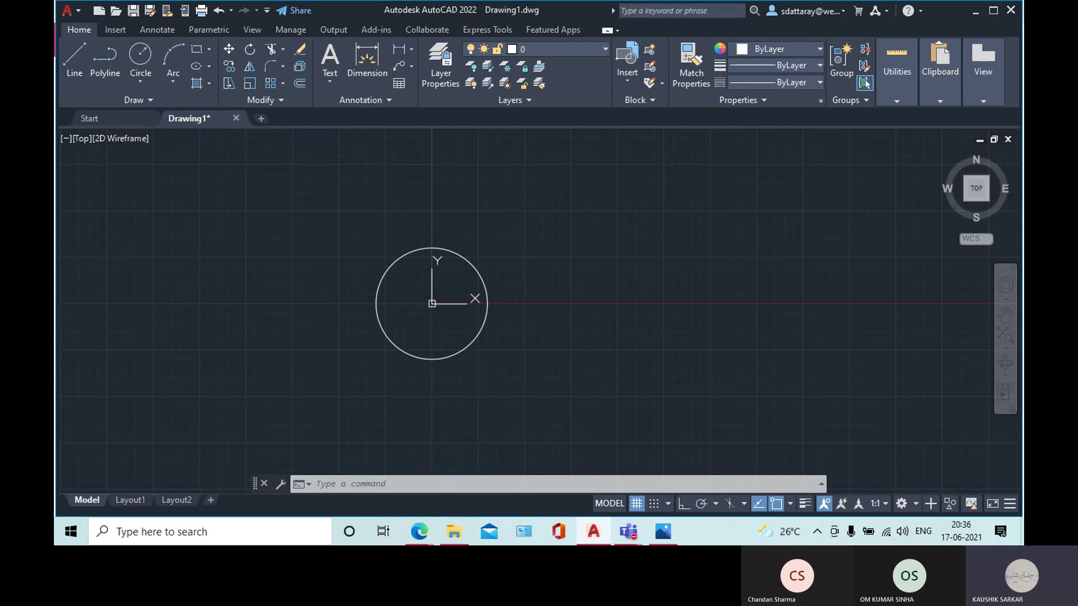
{"action": "left_click", "coordinate": [284, 193]}
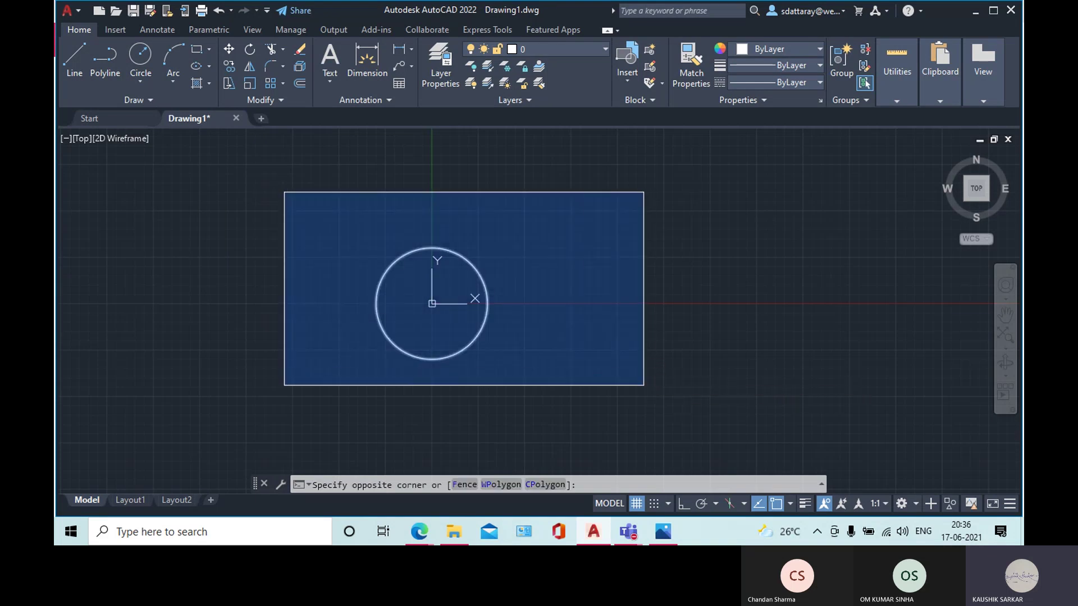
{"action": "left_click", "coordinate": [644, 385]}
{"action": "key", "text": "Delete"}
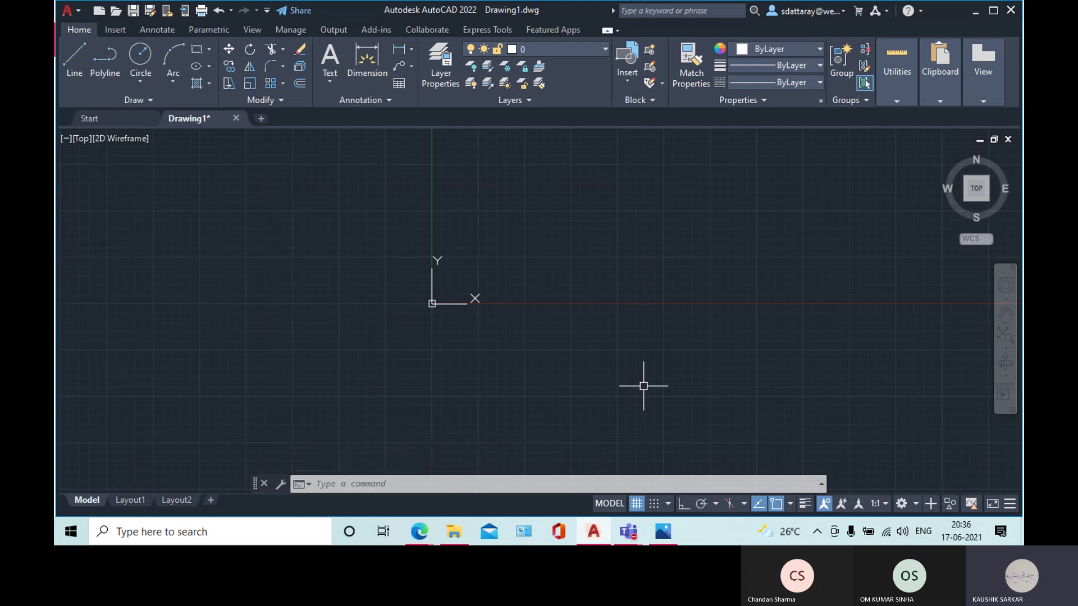
- Draw a circle centred at 50,50 using the Diameter option with a diameter of 150
{"action": "type", "text": "c"}
{"action": "key", "text": "Return"}
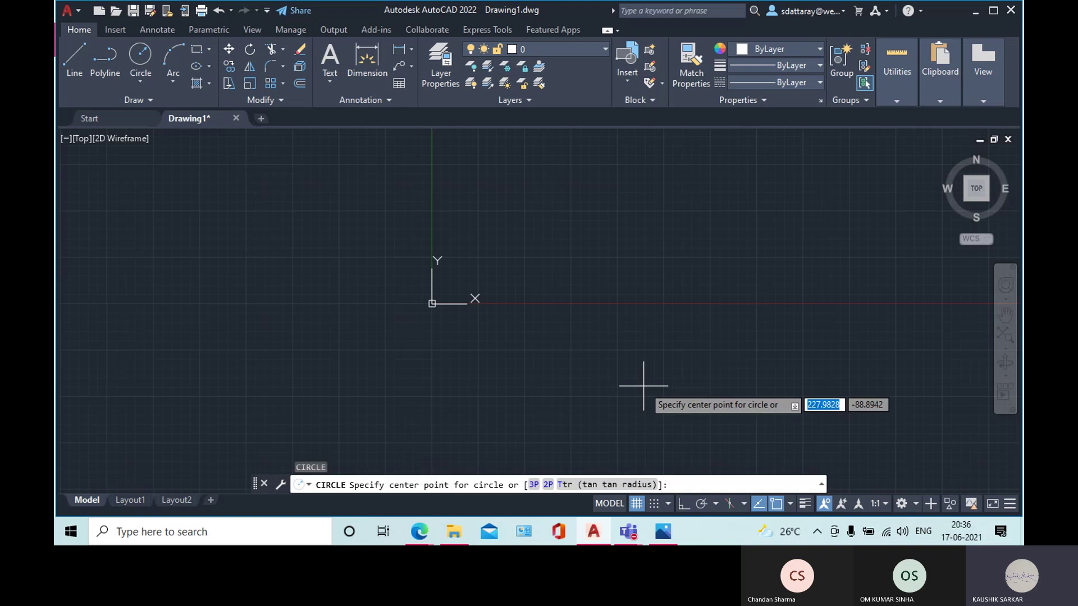
{"action": "type", "text": "50"}
{"action": "key", "text": "Tab"}
{"action": "type", "text": "50"}
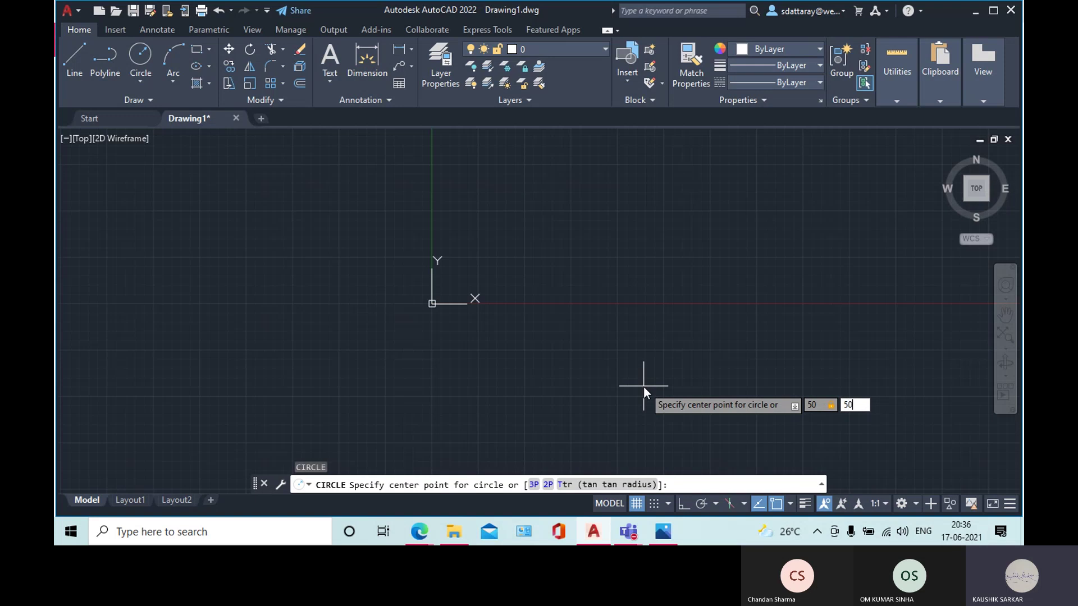
{"action": "key", "text": "Return"}
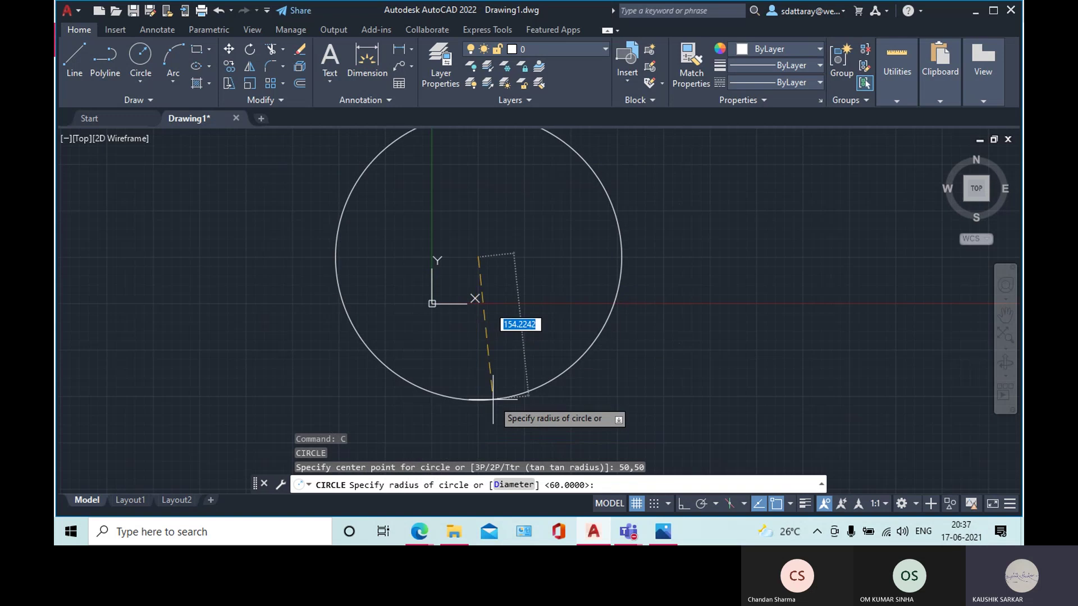
{"action": "type", "text": "d"}
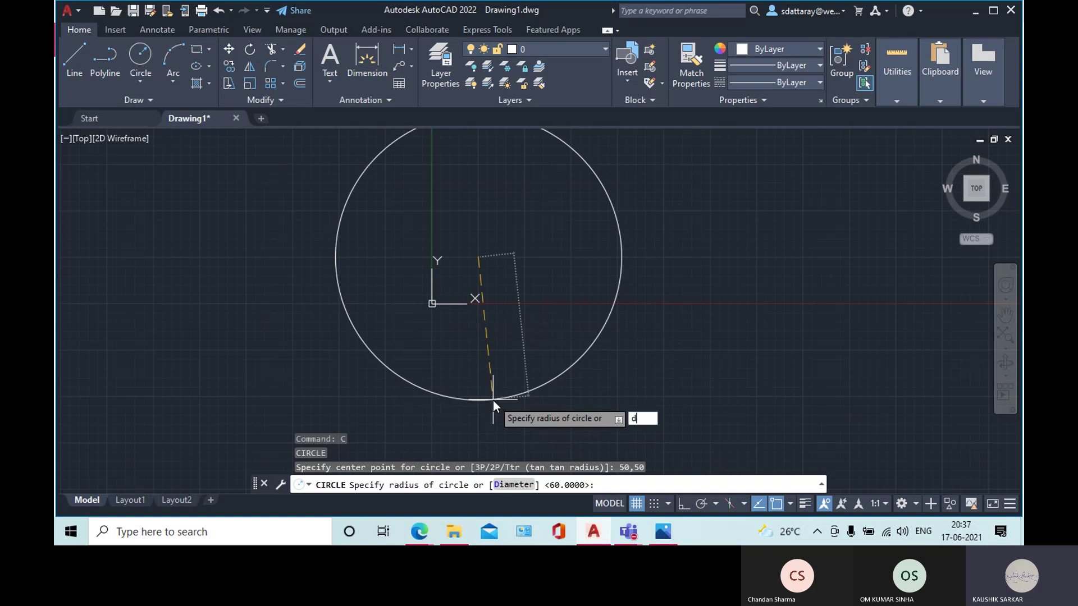
{"action": "key", "text": "Return"}
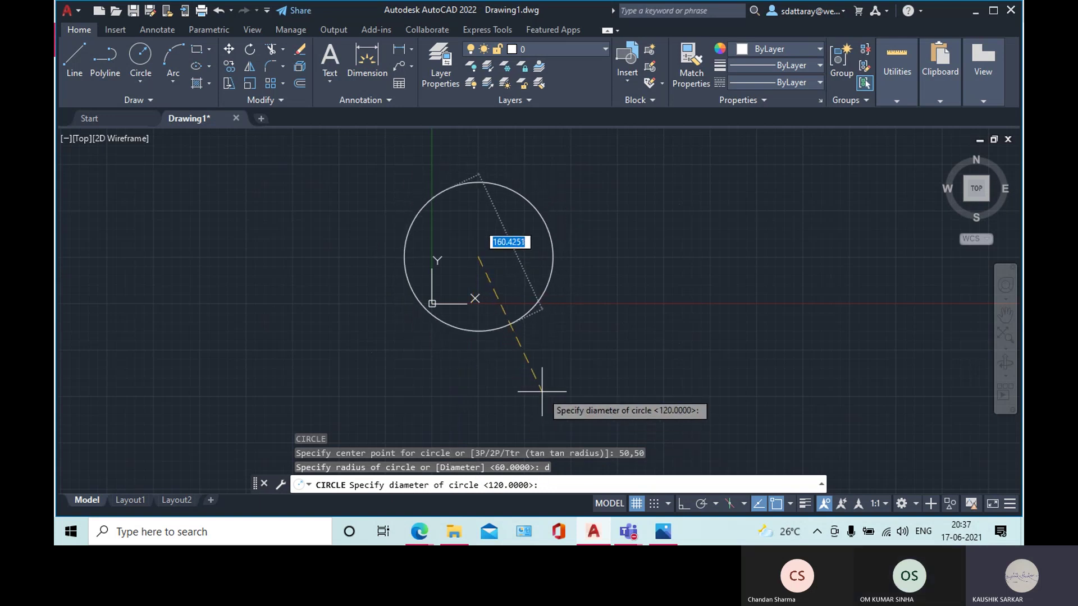
{"action": "type", "text": "150"}
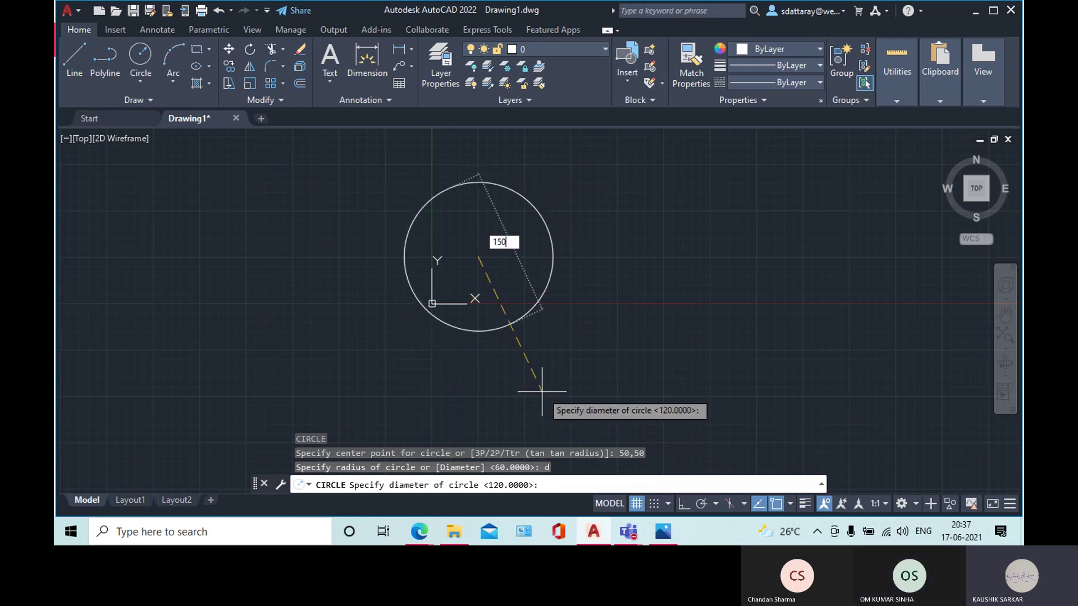
{"action": "key", "text": "Return"}
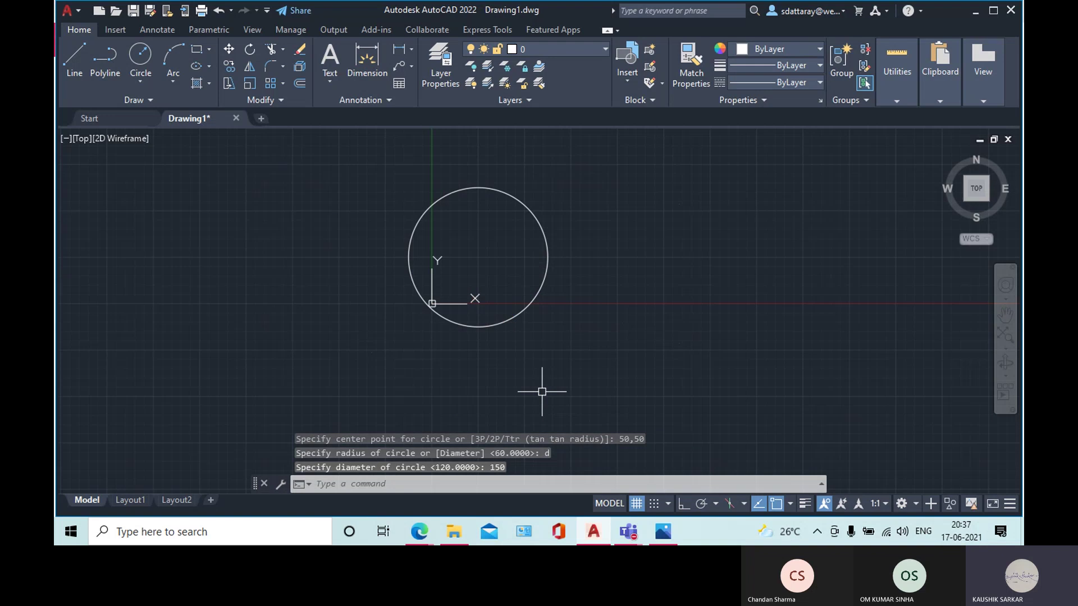
- Delete the circle centred at 50,50 from the drawing
{"action": "left_click", "coordinate": [250, 146]}
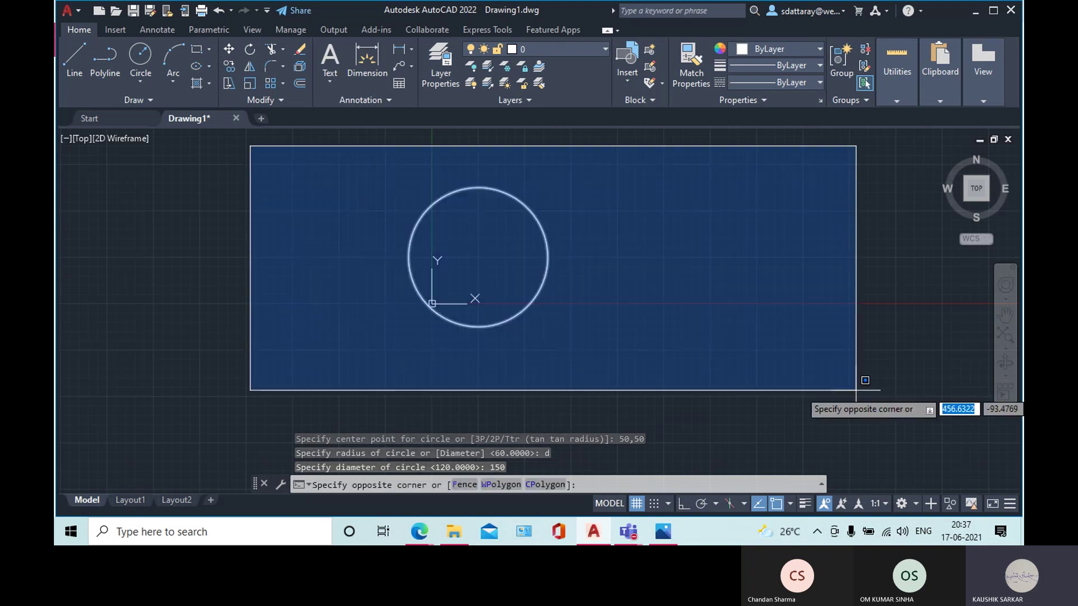
{"action": "left_click", "coordinate": [856, 390]}
{"action": "key", "text": "Delete"}
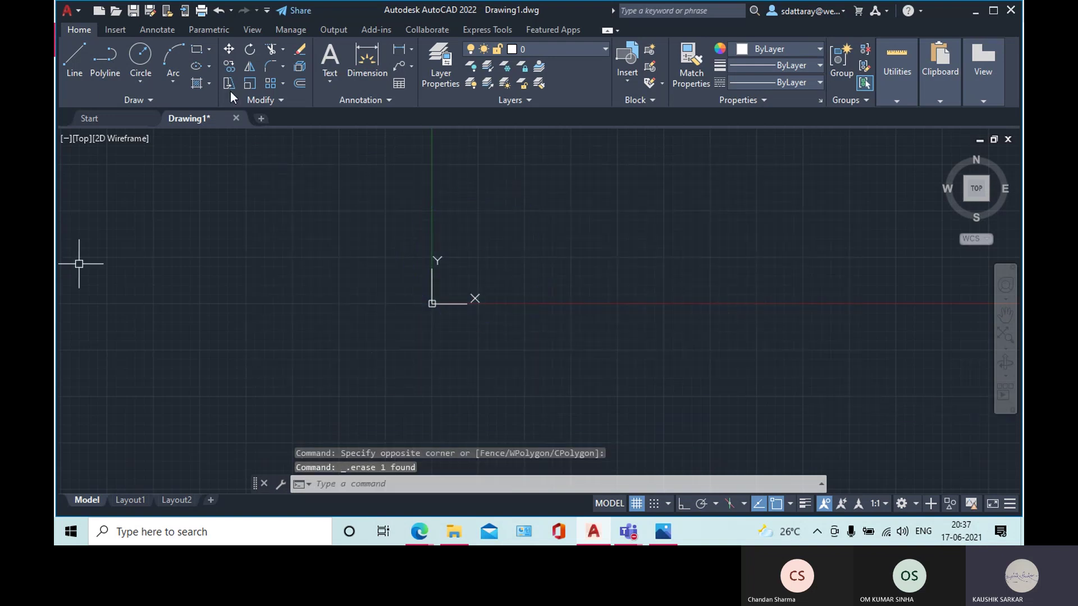
{"action": "left_click", "coordinate": [152, 81]}
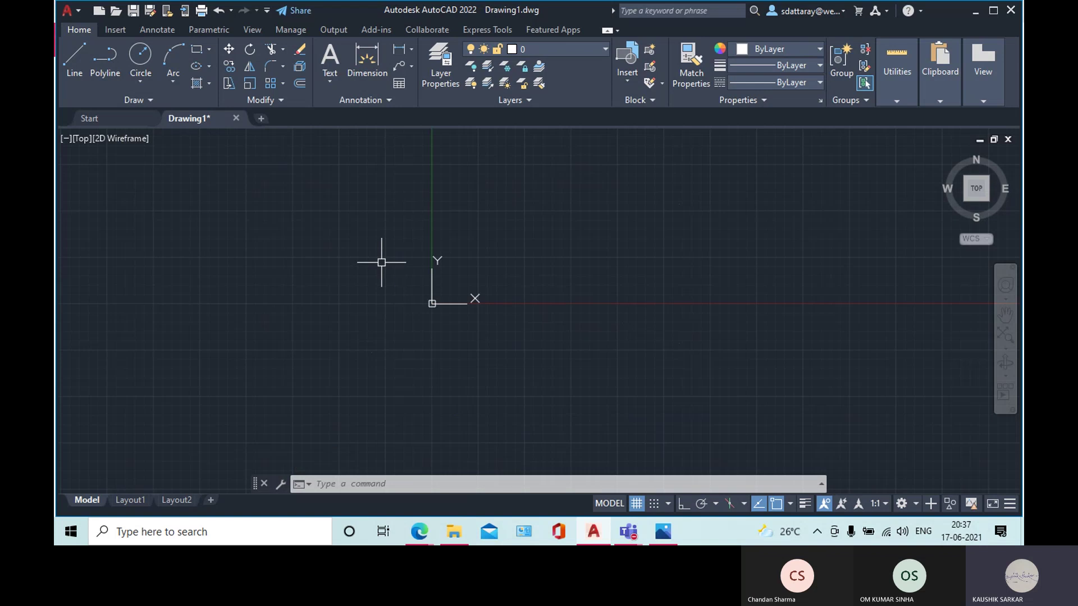
{"action": "left_click", "coordinate": [84, 49]}
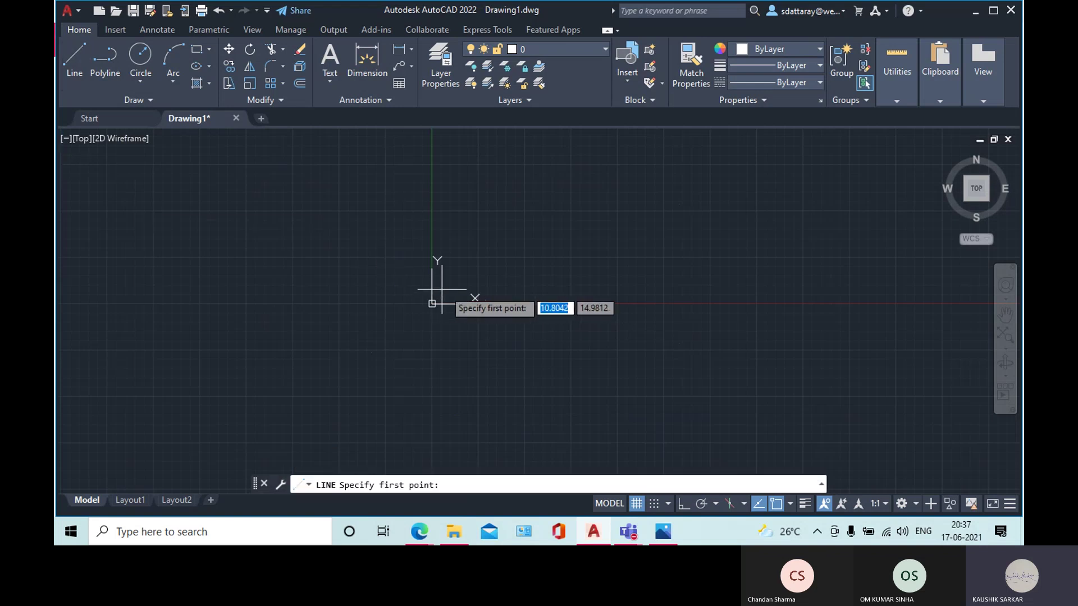
{"action": "key", "text": "Escape"}
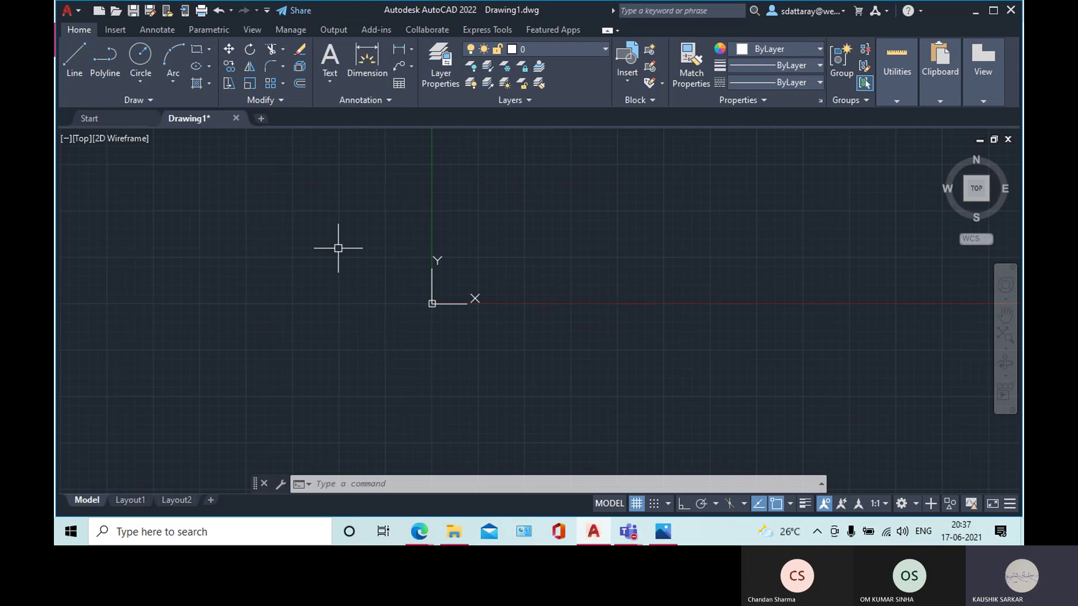
- Draw a two-point (2P) circle whose diameter runs from 0,0 to 120,0 along the X axis
{"action": "type", "text": "c"}
{"action": "key", "text": "Return"}
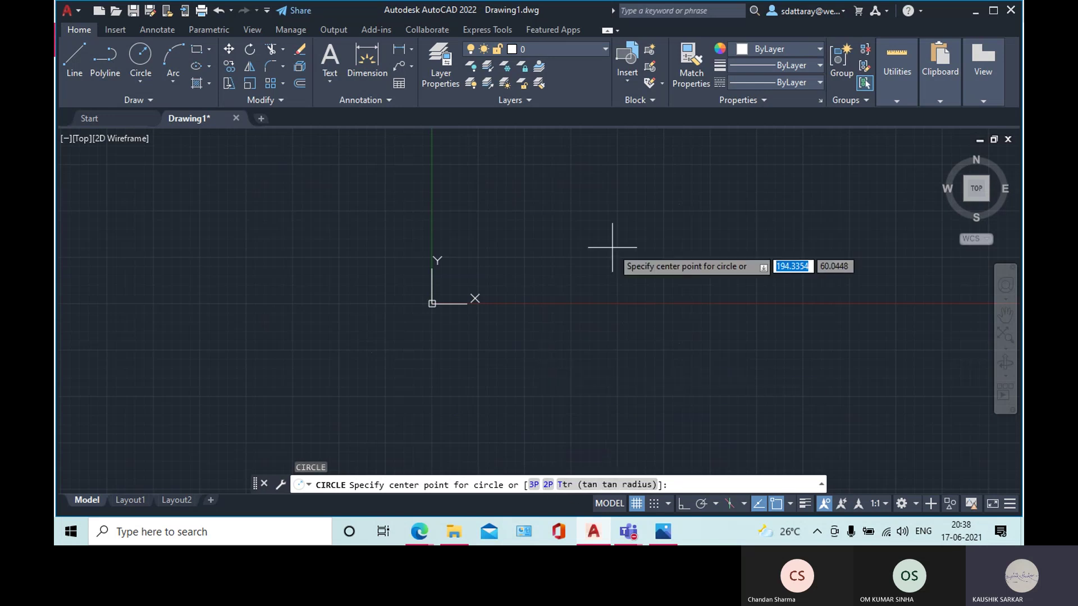
{"action": "type", "text": "2p"}
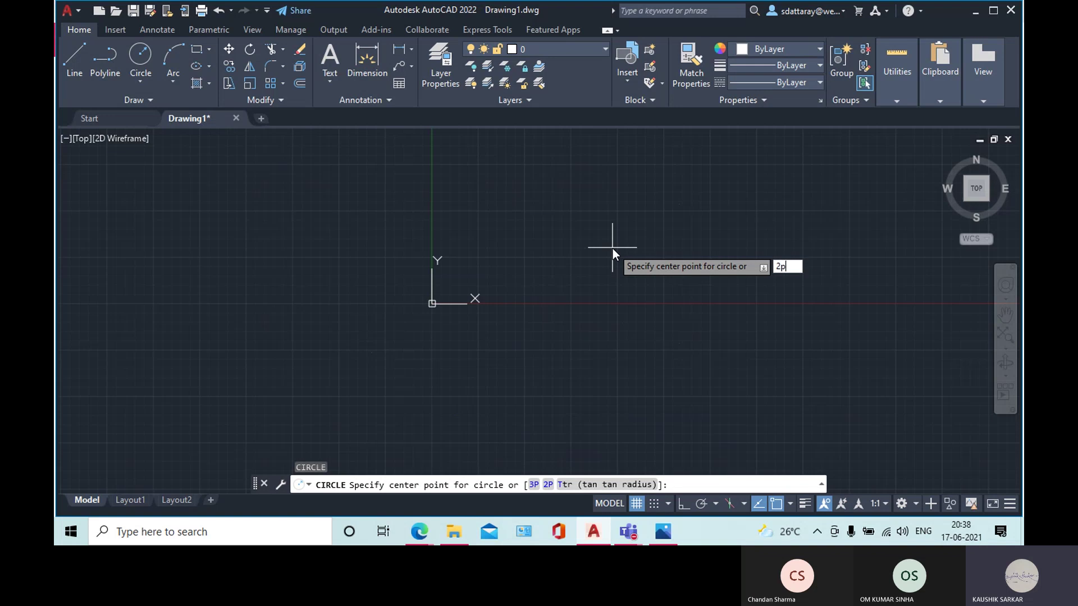
{"action": "key", "text": "Return"}
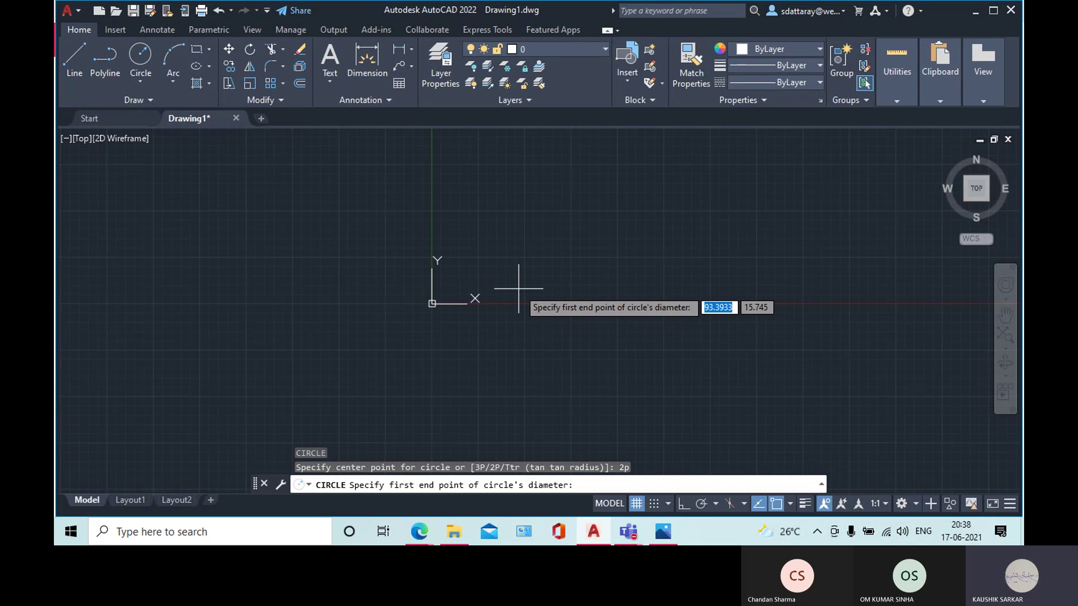
{"action": "type", "text": "0"}
{"action": "key", "text": "Tab"}
{"action": "type", "text": "0"}
{"action": "key", "text": "Return"}
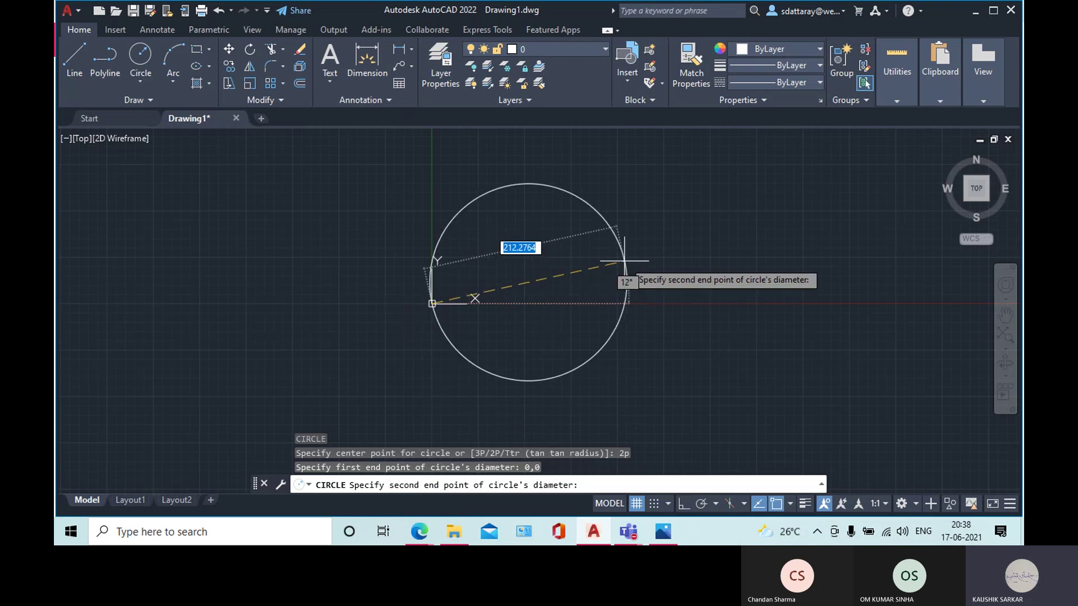
{"action": "type", "text": "120"}
{"action": "key", "text": "Tab"}
{"action": "type", "text": "0"}
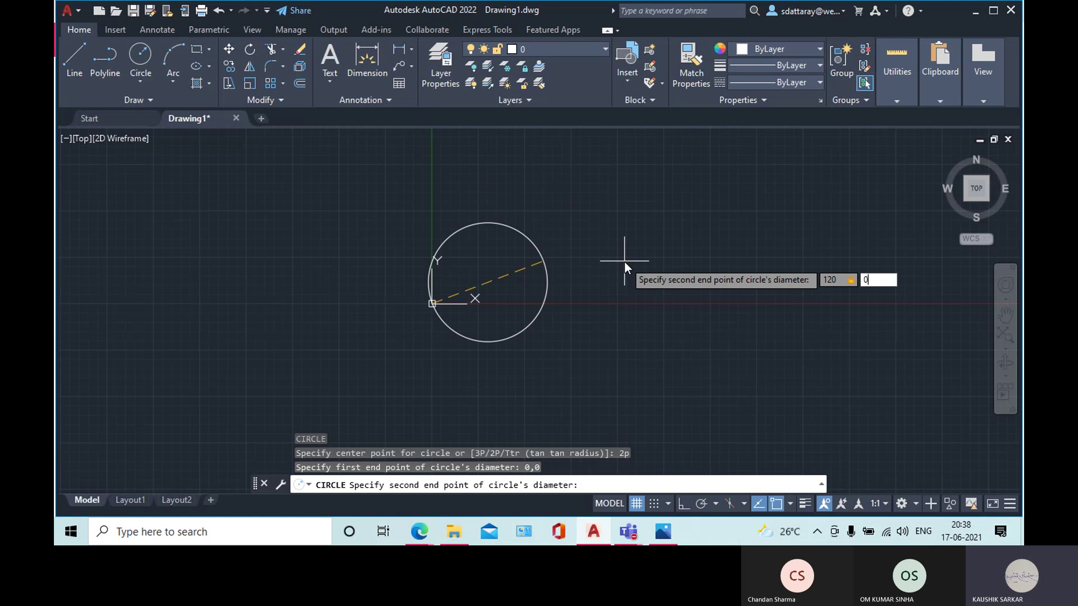
{"action": "key", "text": "Return"}
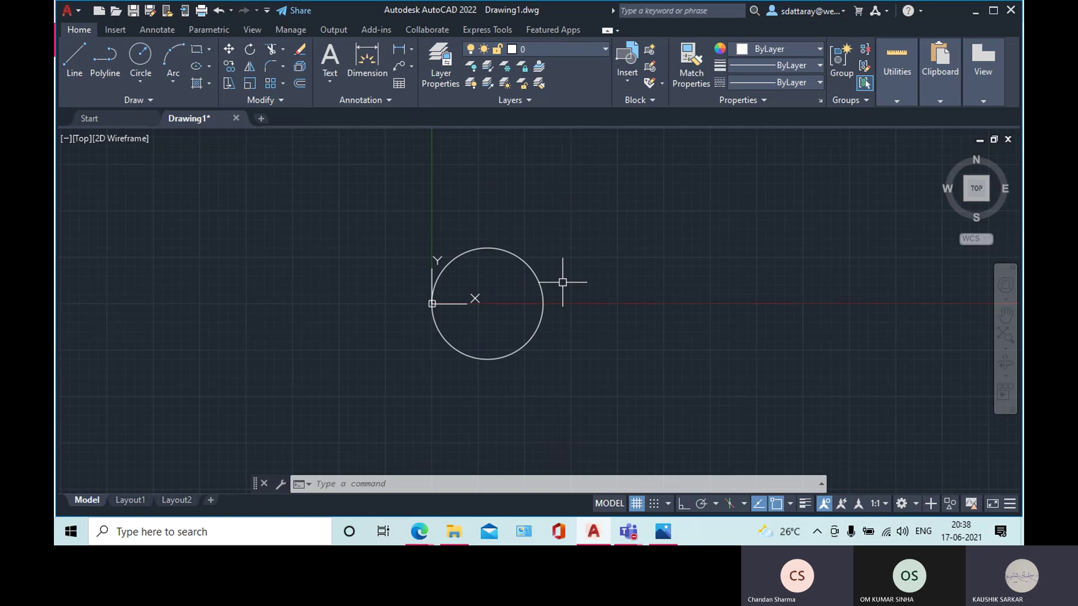
- Delete the existing circle and draw two separate steep lines side by side, both crossing the positive X axis
{"action": "left_click", "coordinate": [517, 251]}
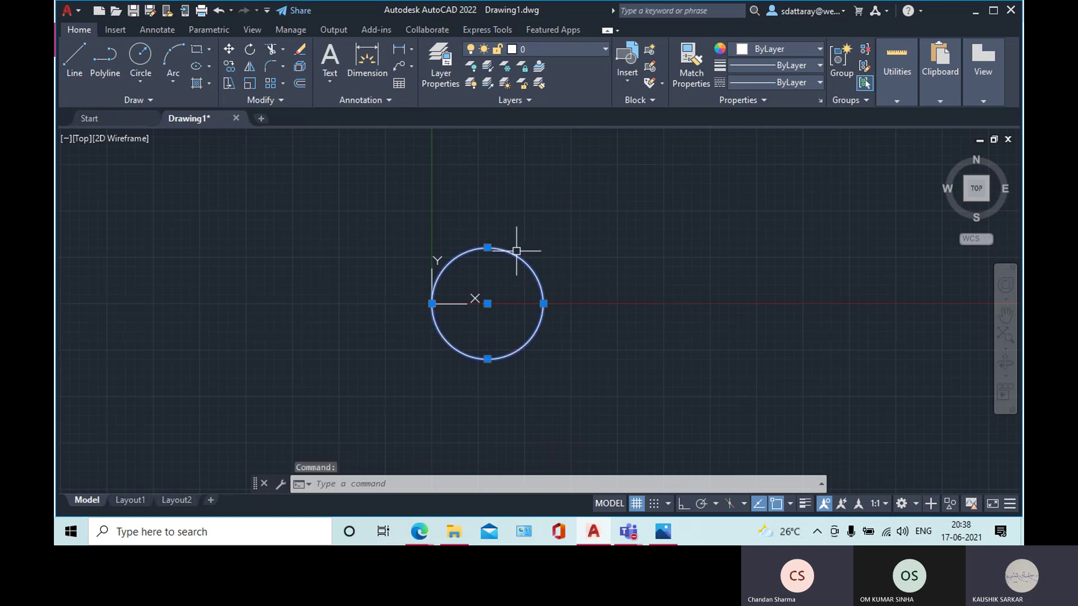
{"action": "key", "text": "Delete"}
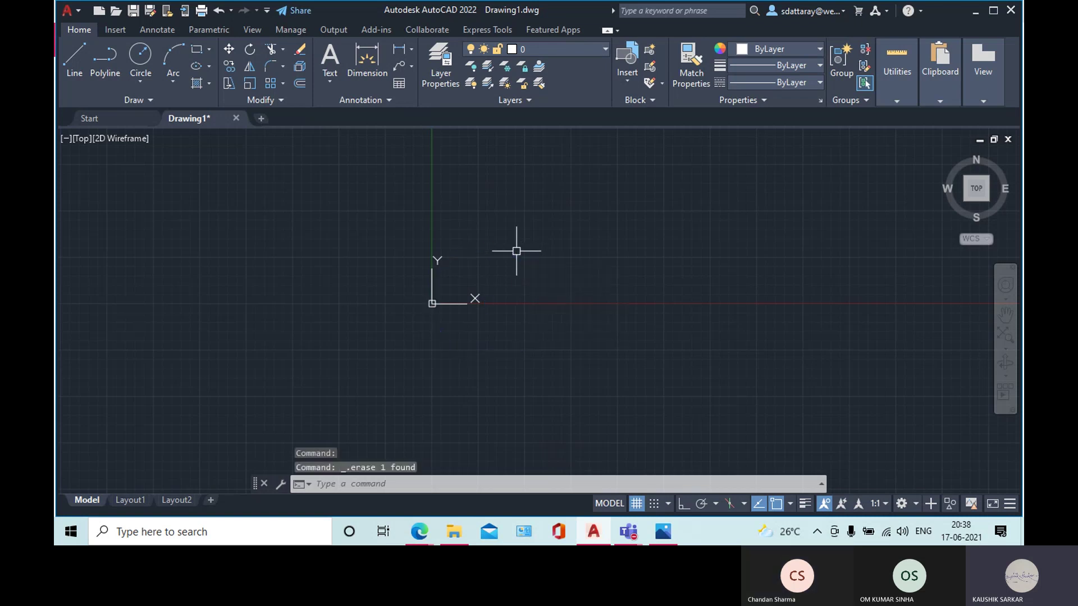
{"action": "left_click", "coordinate": [77, 55]}
{"action": "left_click", "coordinate": [513, 193]}
{"action": "left_click", "coordinate": [504, 372]}
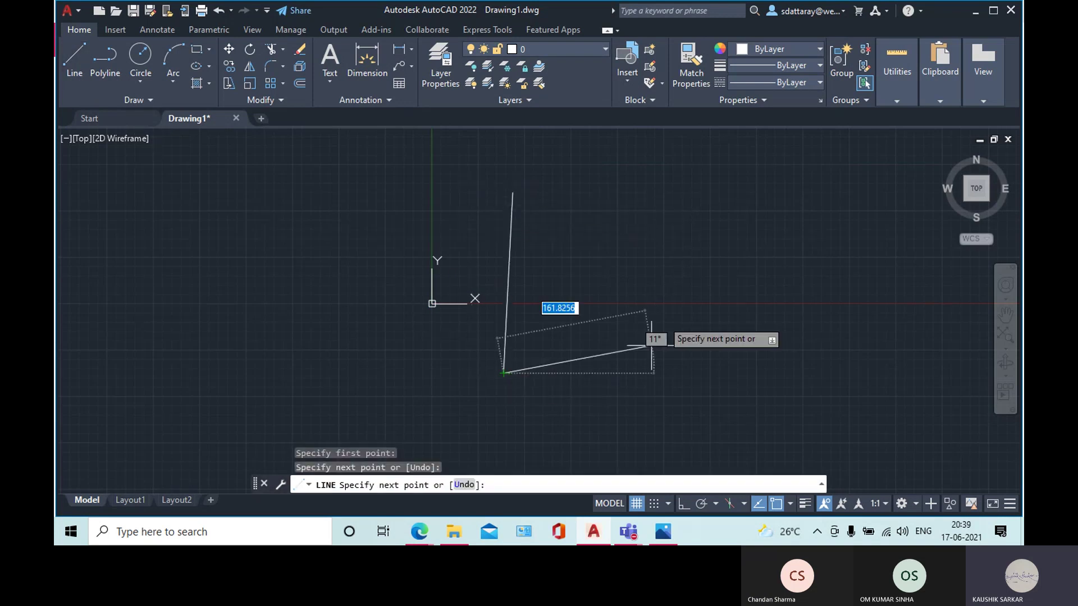
{"action": "key", "text": "Return"}
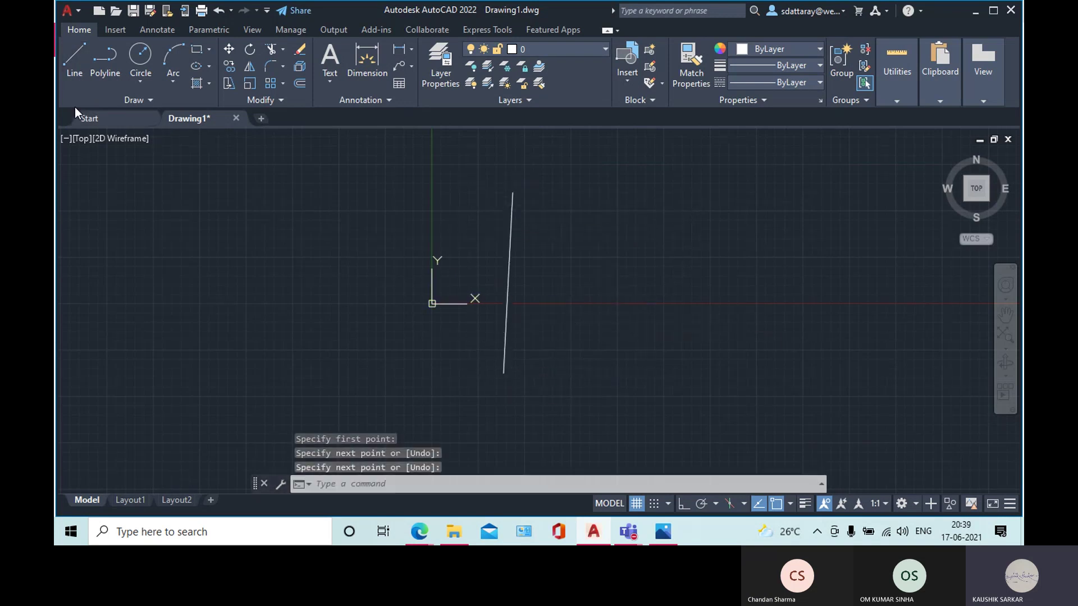
{"action": "left_click", "coordinate": [75, 55]}
{"action": "left_click", "coordinate": [714, 195]}
{"action": "left_click", "coordinate": [682, 392]}
{"action": "key", "text": "Return"}
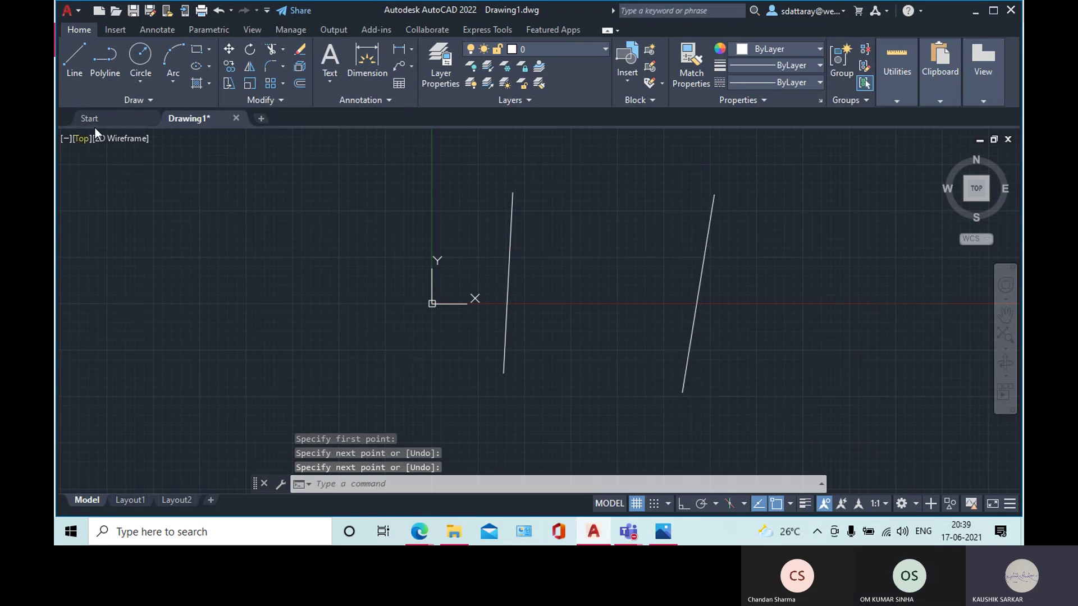
- Draw a two-point (2P) circle whose diameter runs between the upper endpoints of the two lines
{"action": "left_click", "coordinate": [139, 82]}
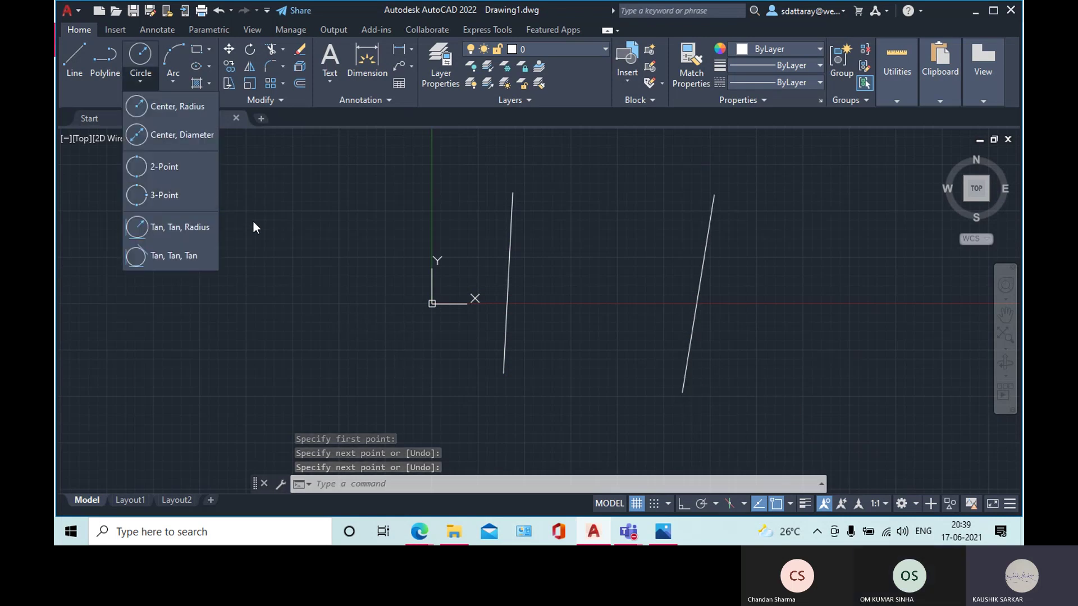
{"action": "type", "text": "c"}
{"action": "key", "text": "Return"}
{"action": "type", "text": "2p"}
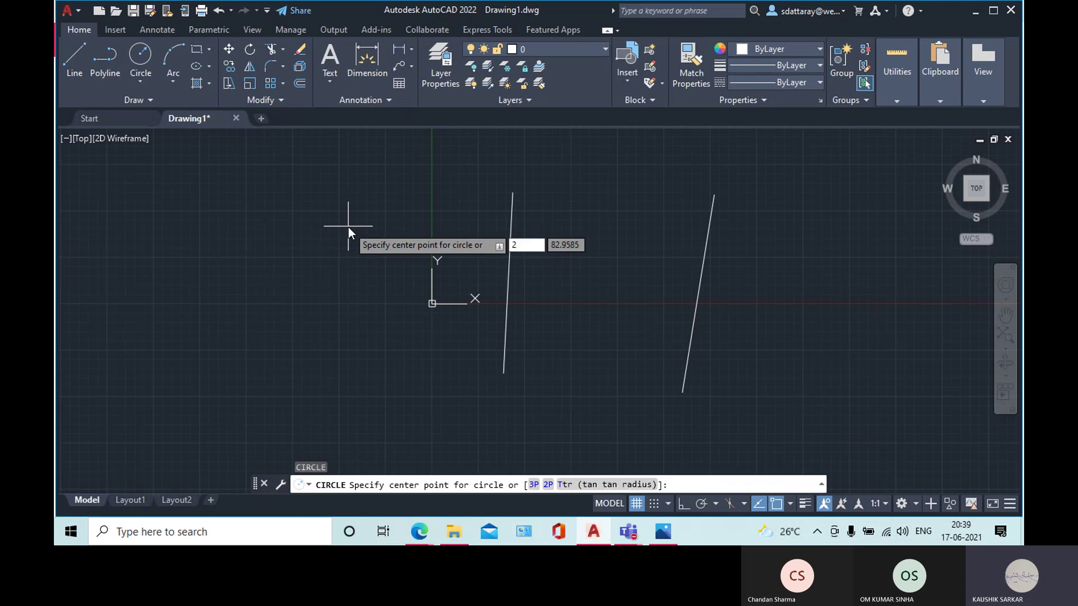
{"action": "key", "text": "Return"}
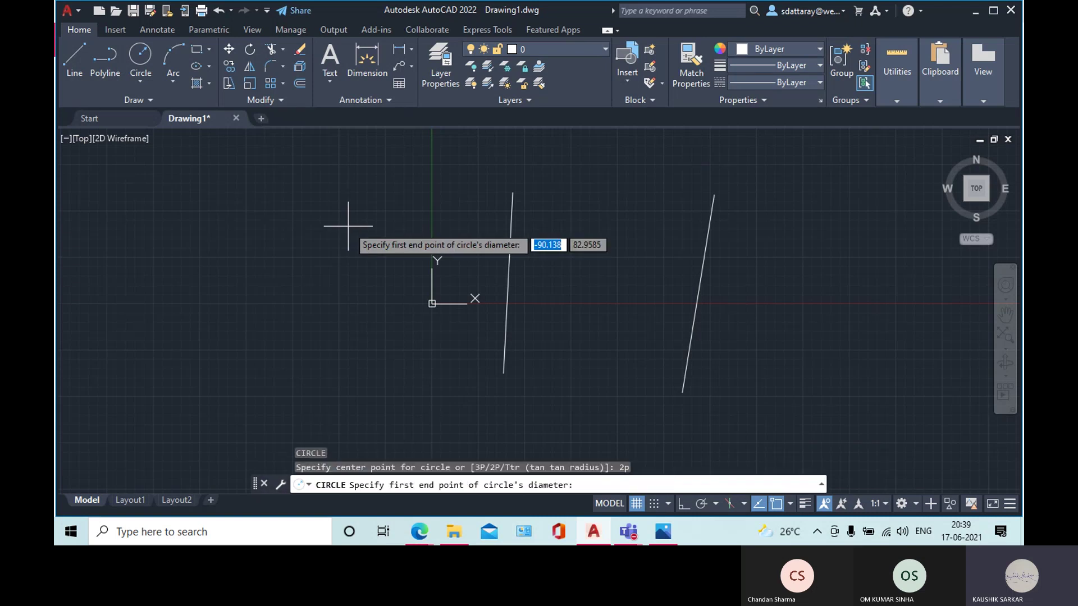
{"action": "left_click", "coordinate": [513, 192]}
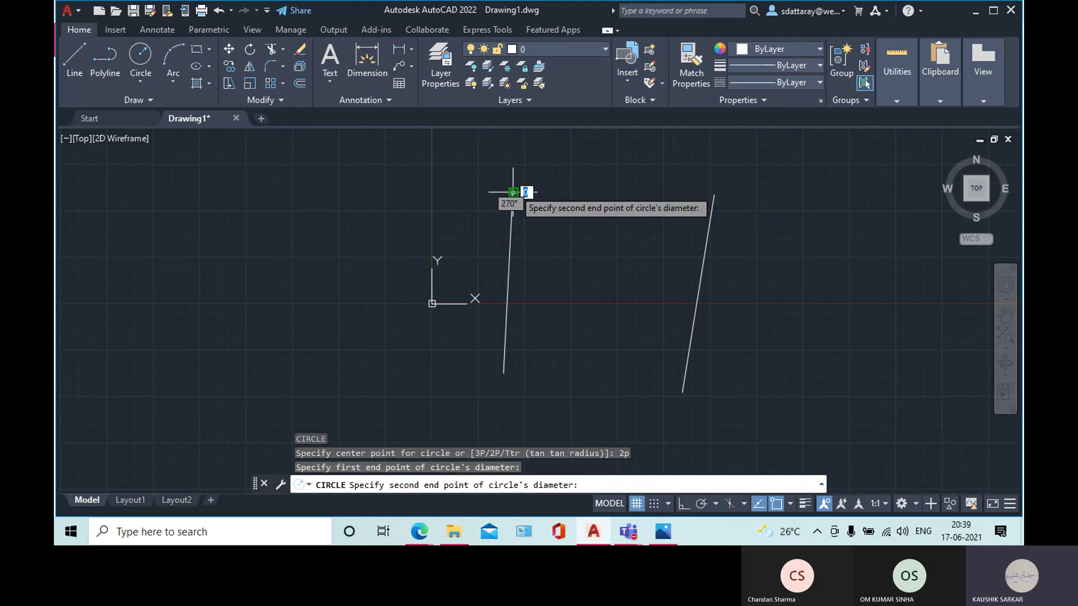
{"action": "left_click", "coordinate": [713, 195]}
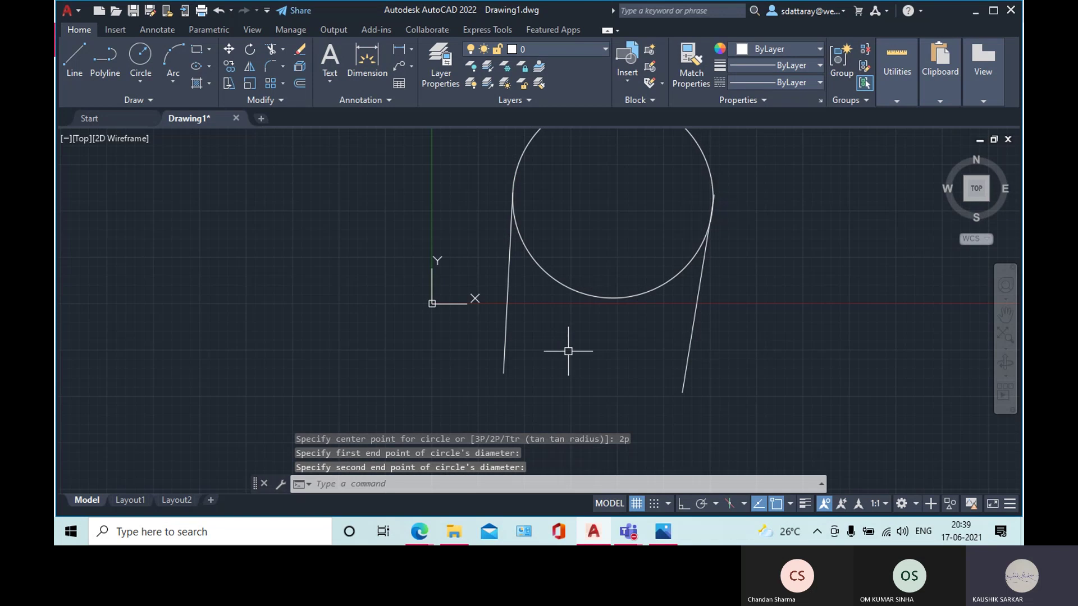
- Examine where the circle meets the upper endpoints of the two lines
{"action": "middle_click_drag", "start_coordinate": [592, 318], "coordinate": [549, 392]}
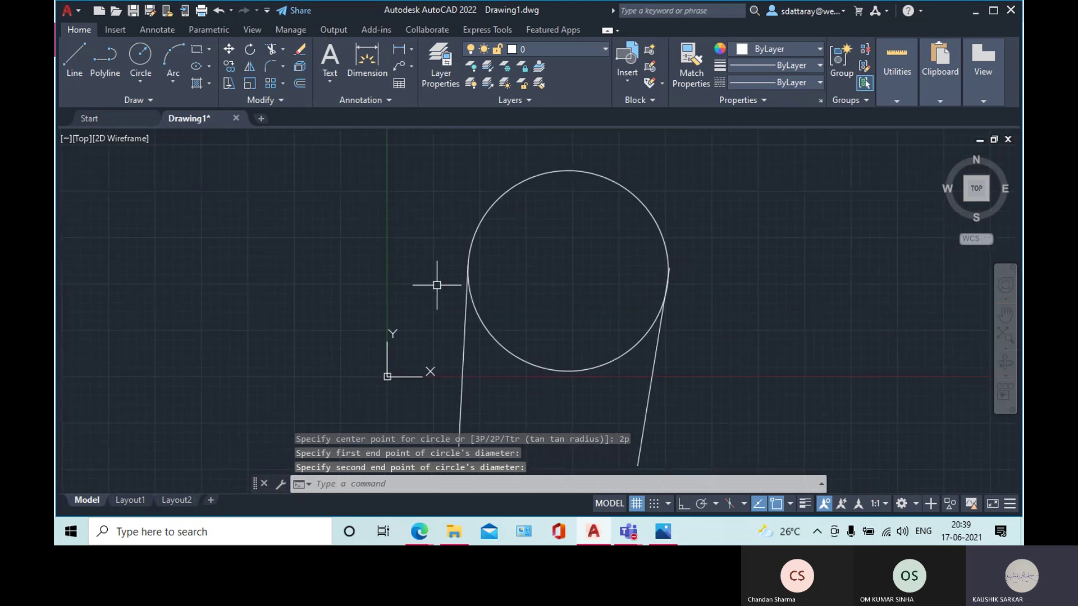
{"action": "scroll", "coordinate": [438, 281], "scroll_direction": "up", "scroll_amount": 5}
{"action": "scroll", "coordinate": [500, 257], "scroll_direction": "up", "scroll_amount": 5}
{"action": "scroll", "coordinate": [504, 211], "scroll_direction": "up", "scroll_amount": 2}
{"action": "scroll", "coordinate": [505, 190], "scroll_direction": "down", "scroll_amount": 5}
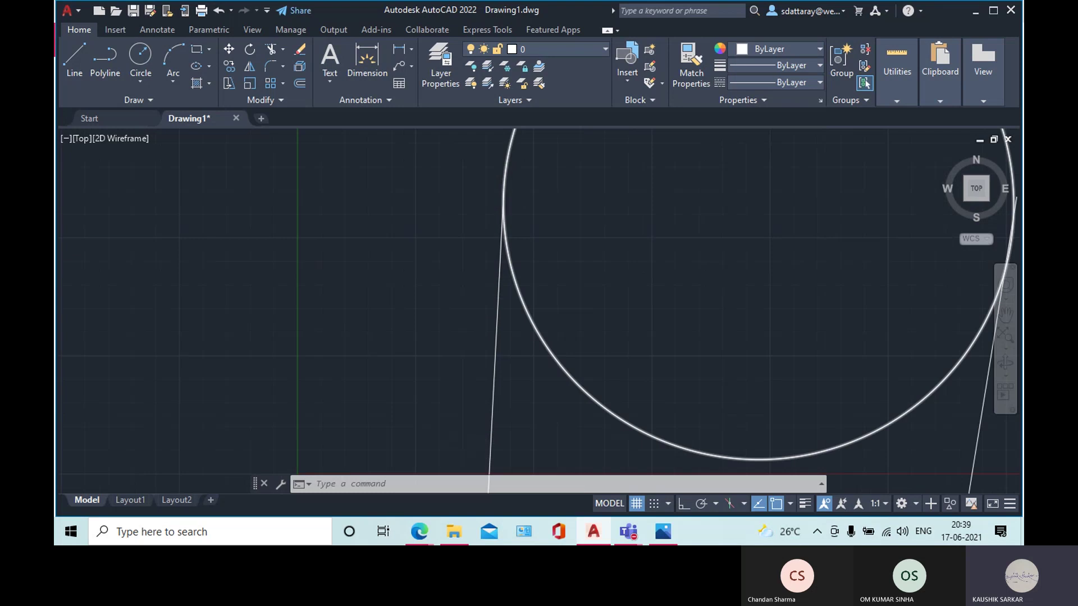
{"action": "scroll", "coordinate": [505, 202], "scroll_direction": "down", "scroll_amount": 3}
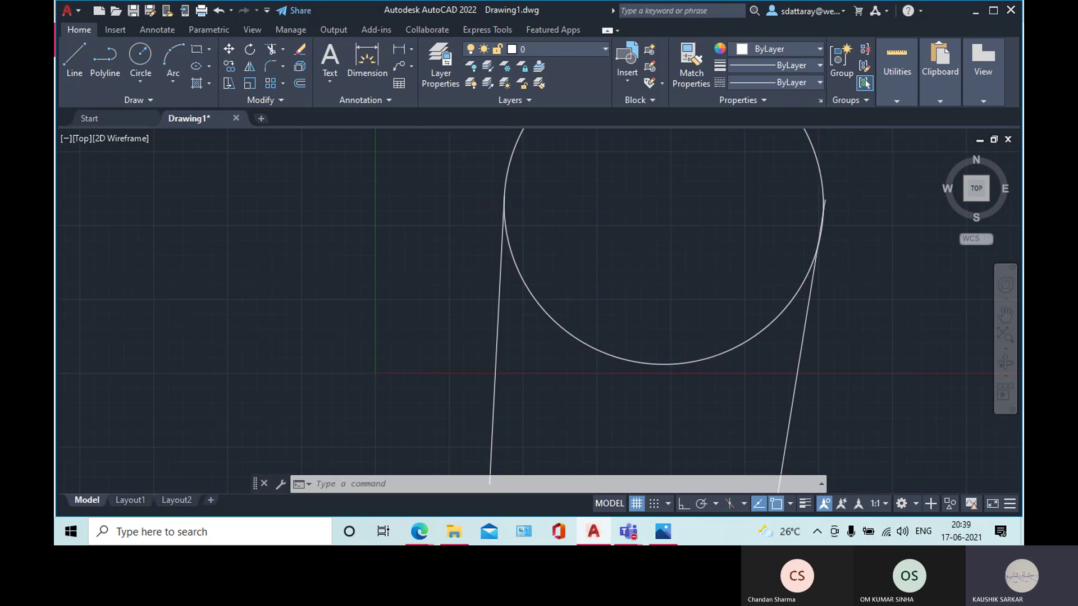
{"action": "scroll", "coordinate": [571, 316], "scroll_direction": "down", "scroll_amount": 2}
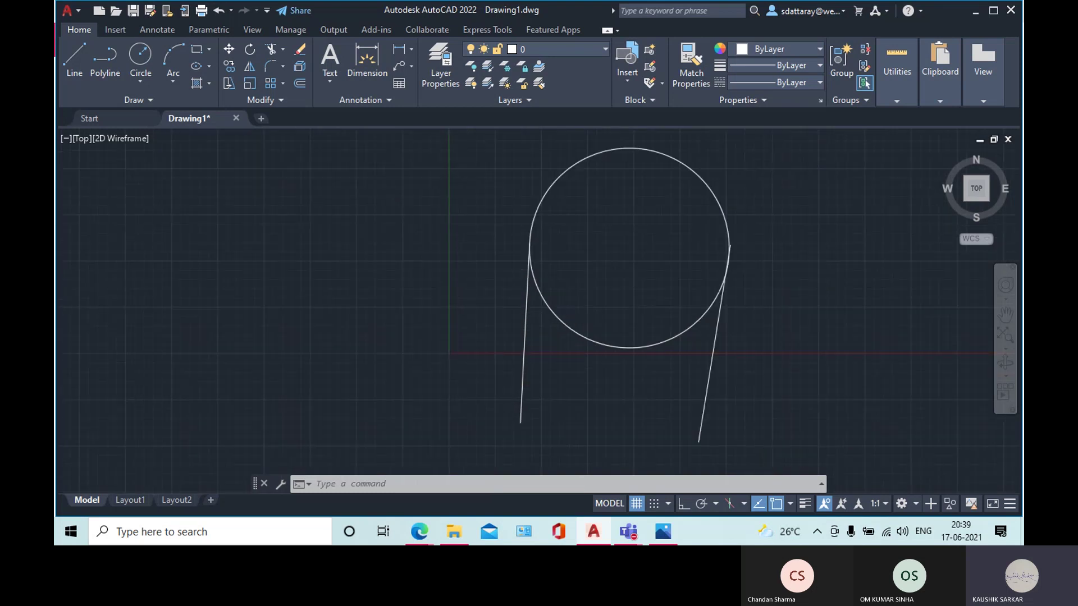
{"action": "scroll", "coordinate": [583, 347], "scroll_direction": "down", "scroll_amount": 2}
- Delete the circle together with the two steep lines
{"action": "left_click", "coordinate": [504, 196]}
{"action": "left_click", "coordinate": [841, 466]}
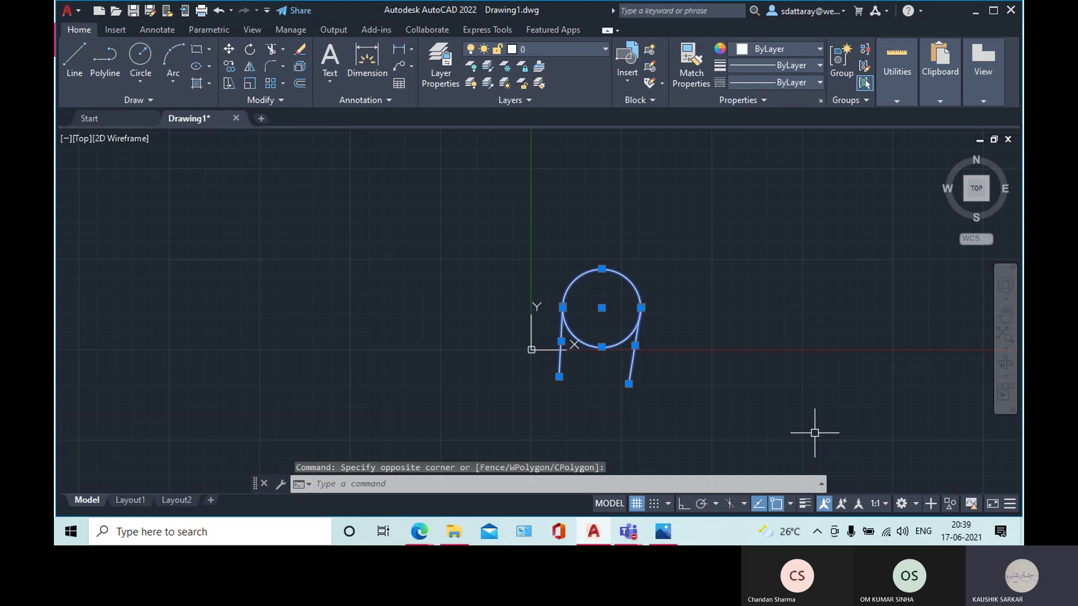
{"action": "key", "text": "Delete"}
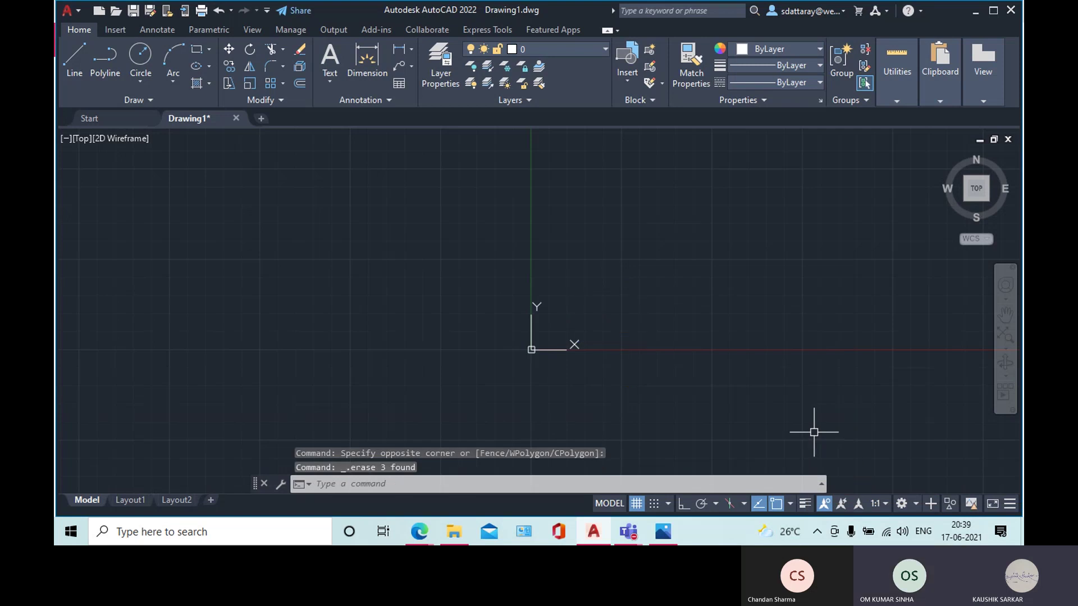
{"action": "scroll", "coordinate": [814, 432], "scroll_direction": "up", "scroll_amount": 2}
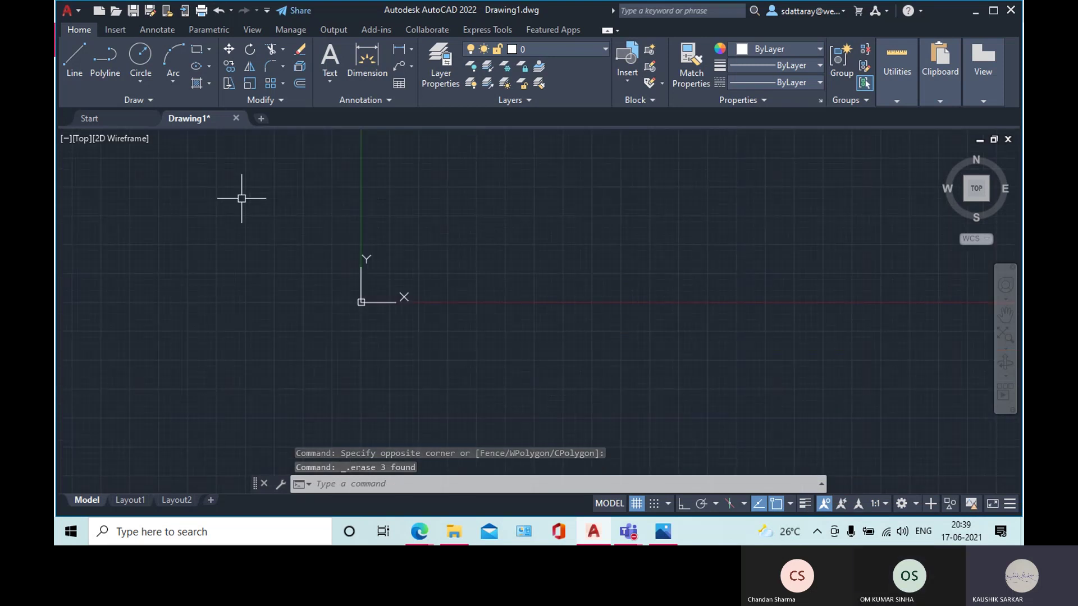
{"action": "left_click", "coordinate": [140, 81]}
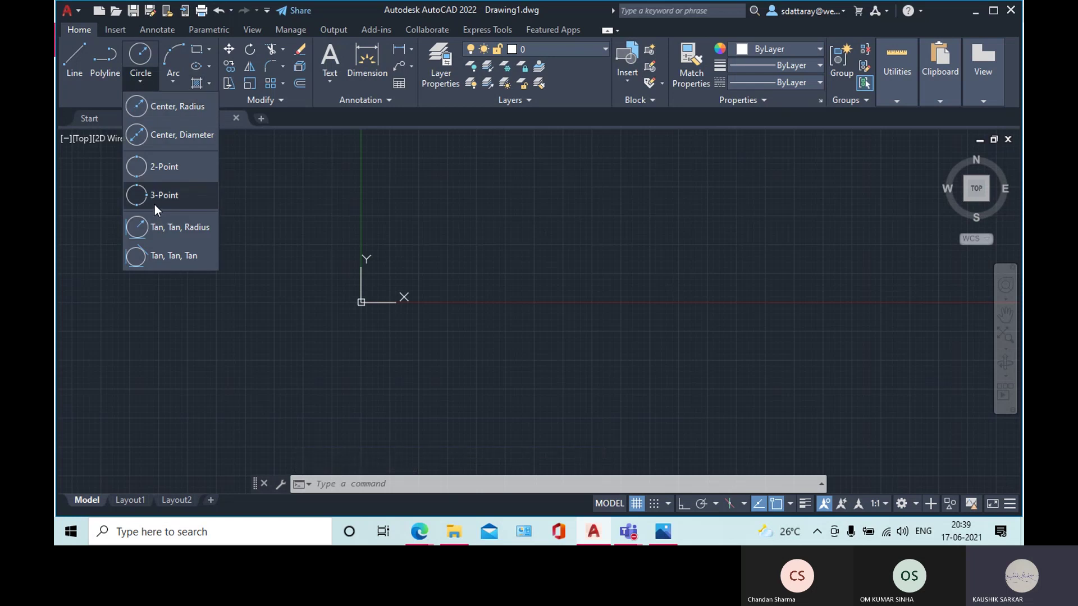
{"action": "left_click", "coordinate": [367, 217]}
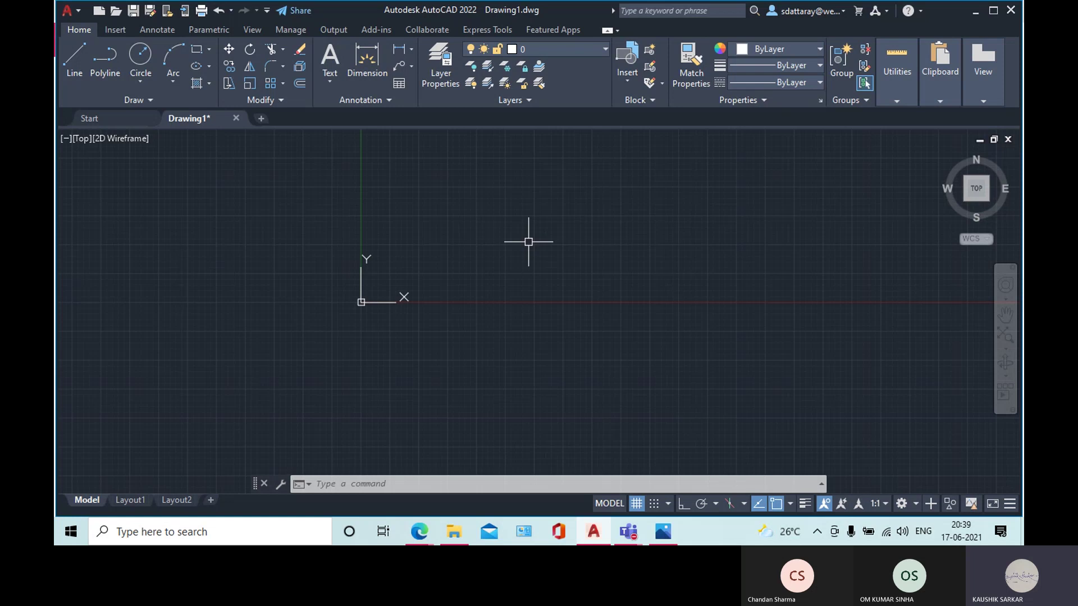
{"action": "type", "text": "c"}
{"action": "key", "text": "Return"}
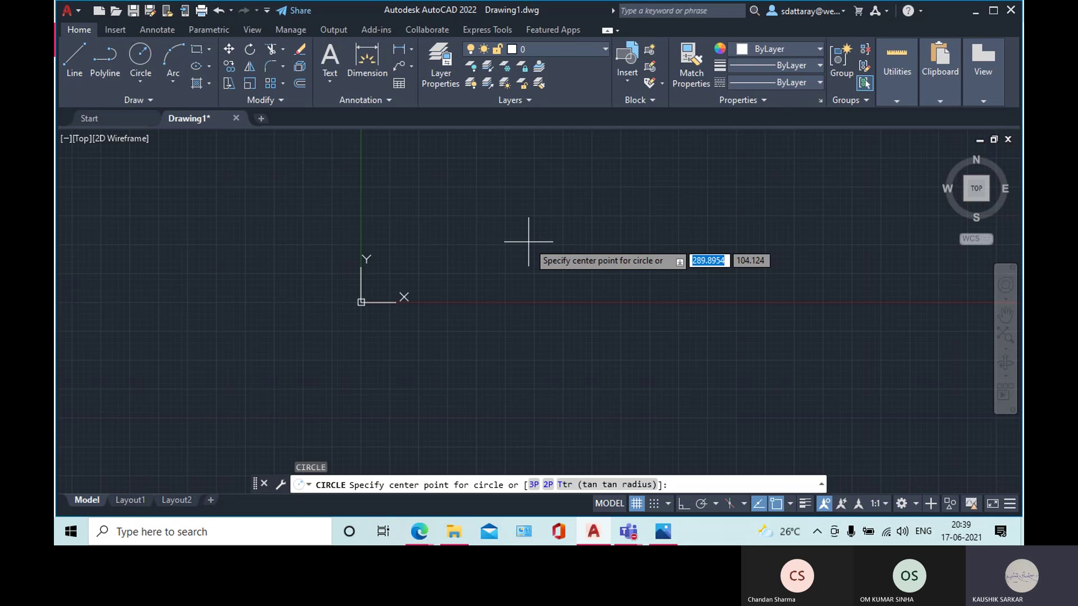
{"action": "type", "text": "3p"}
{"action": "key", "text": "Return"}
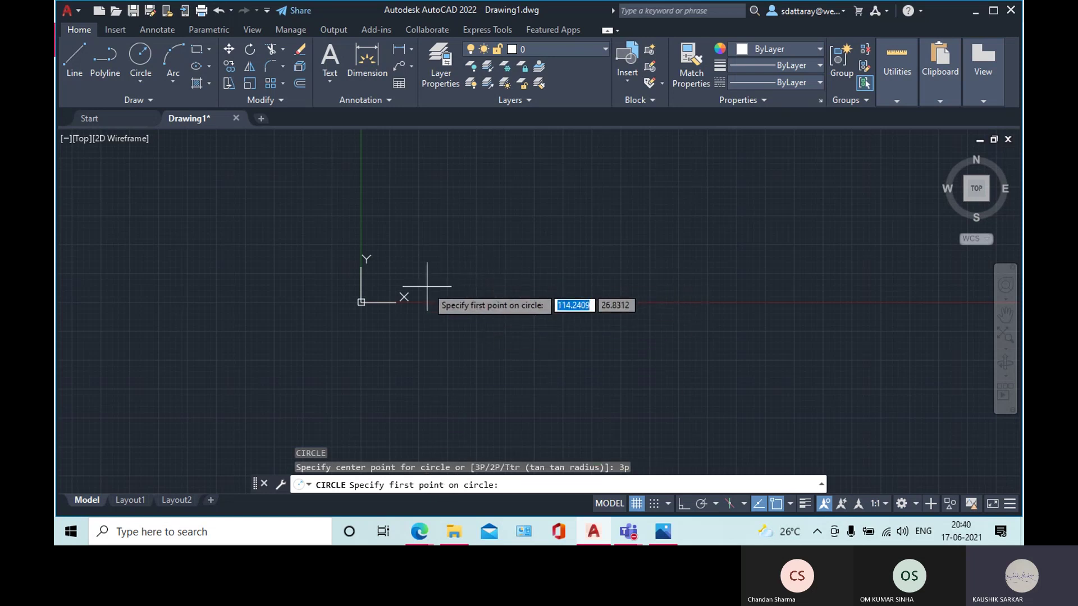
{"action": "type", "text": "0,0"}
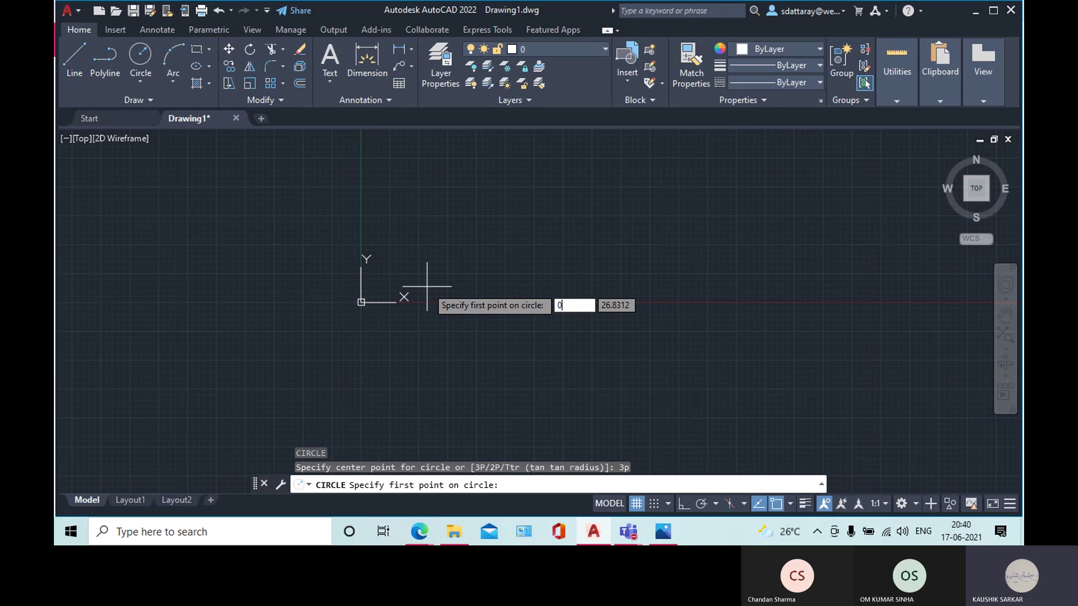
{"action": "key", "text": "Return"}
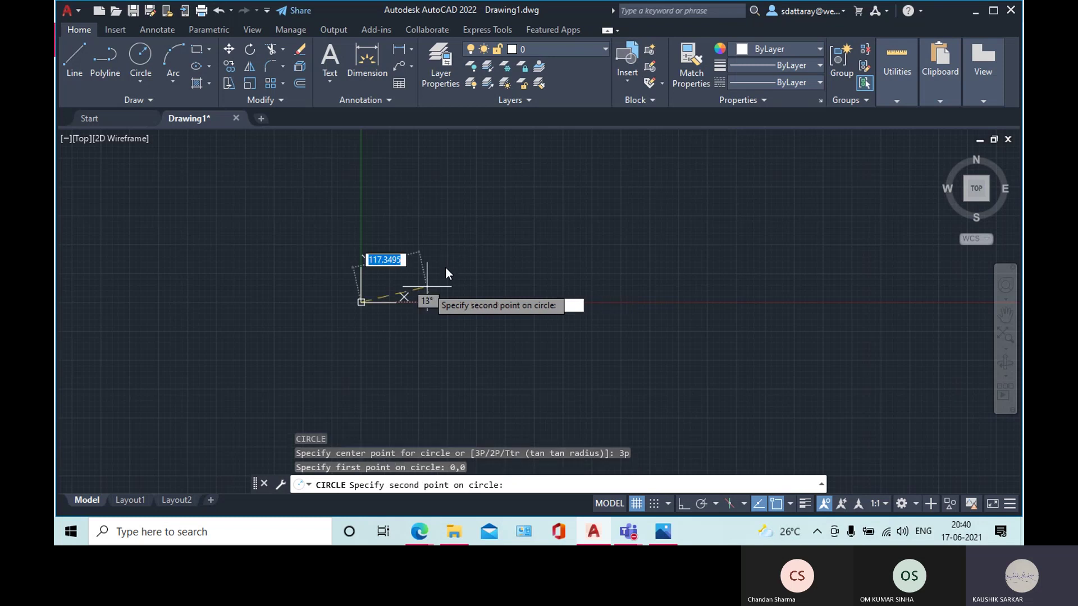
{"action": "key", "text": "Escape"}
- Draw a three-point (3P) circle passing through 0,0, 120,120 and 180,0
{"action": "type", "text": "c"}
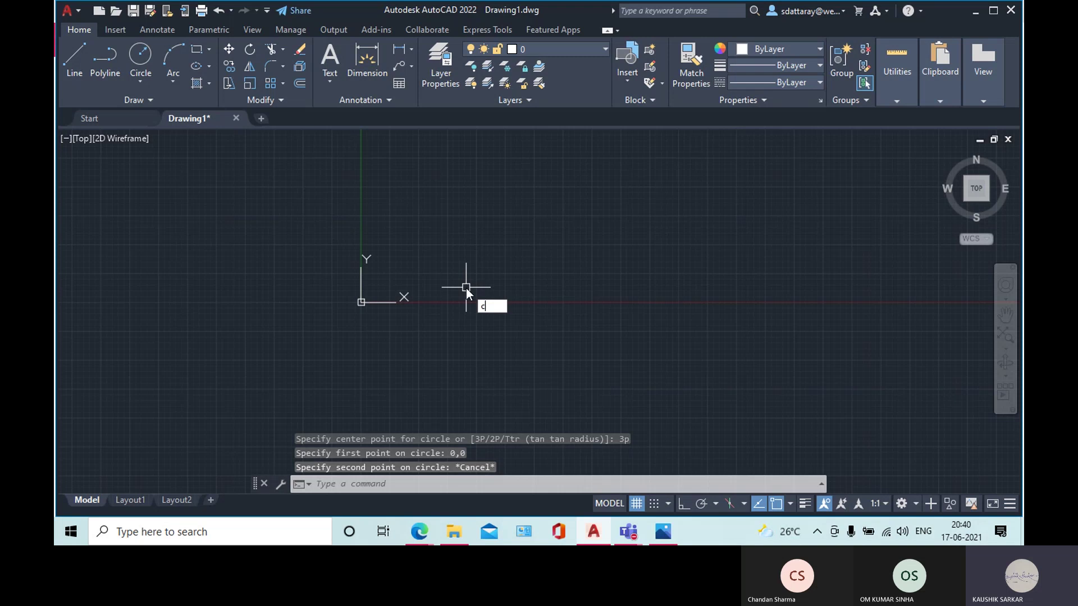
{"action": "key", "text": "Return"}
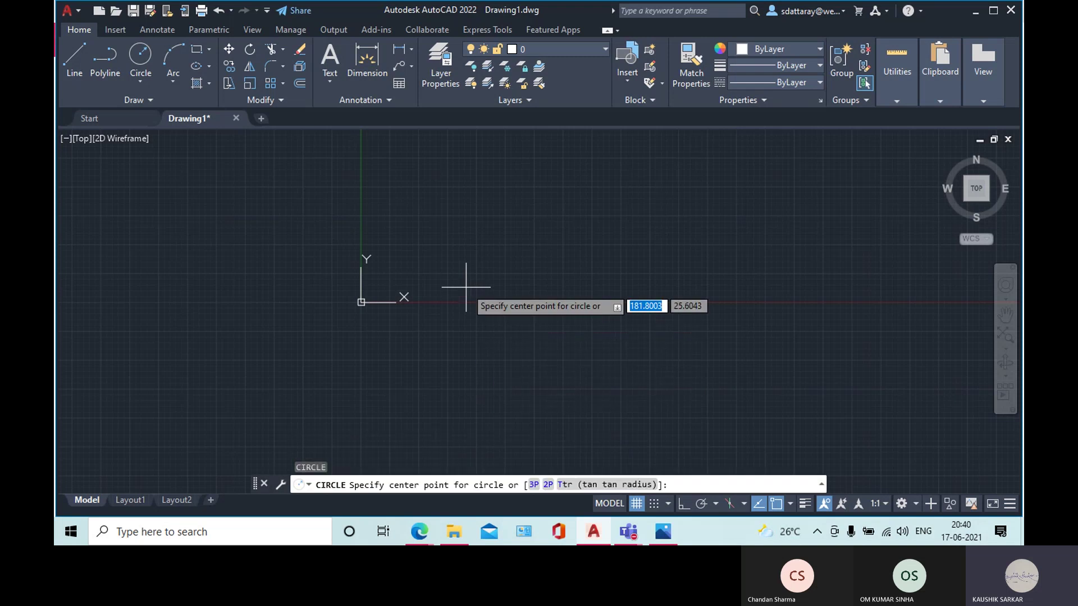
{"action": "type", "text": "3p"}
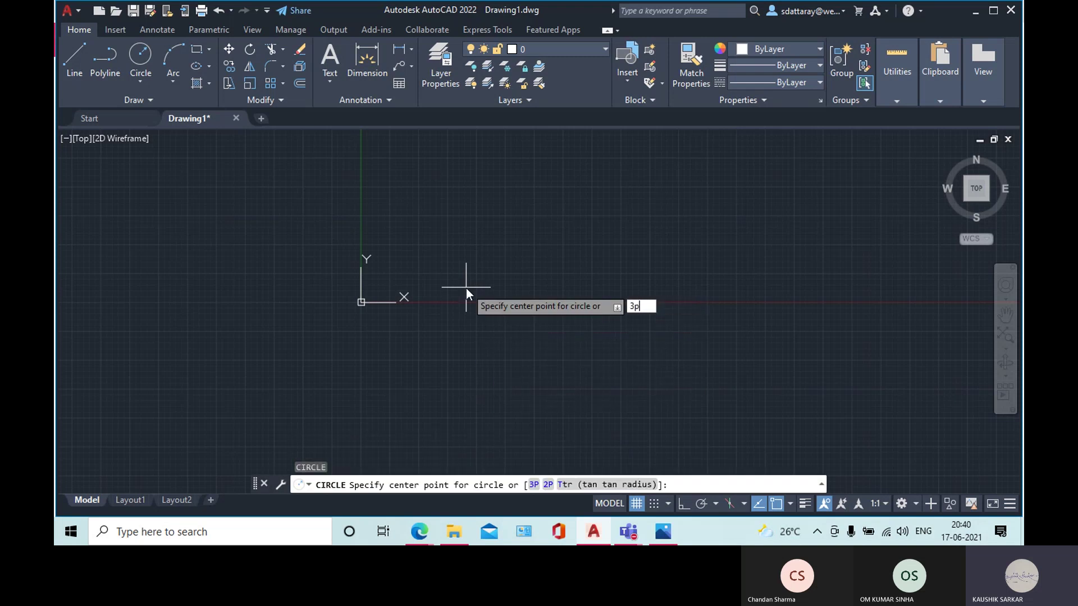
{"action": "key", "text": "Return"}
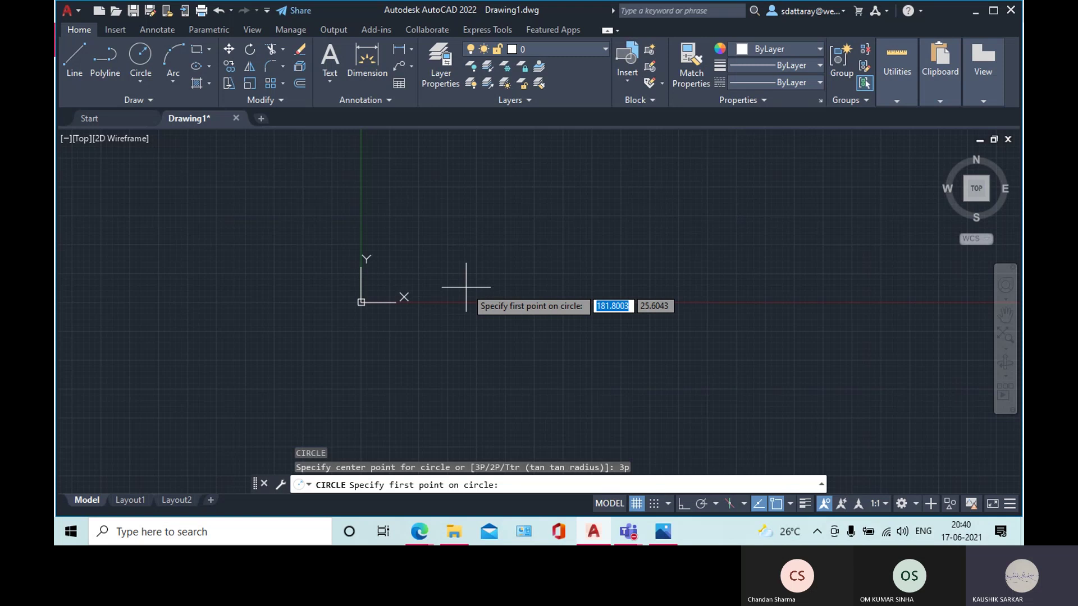
{"action": "type", "text": "0,0"}
{"action": "key", "text": "Return"}
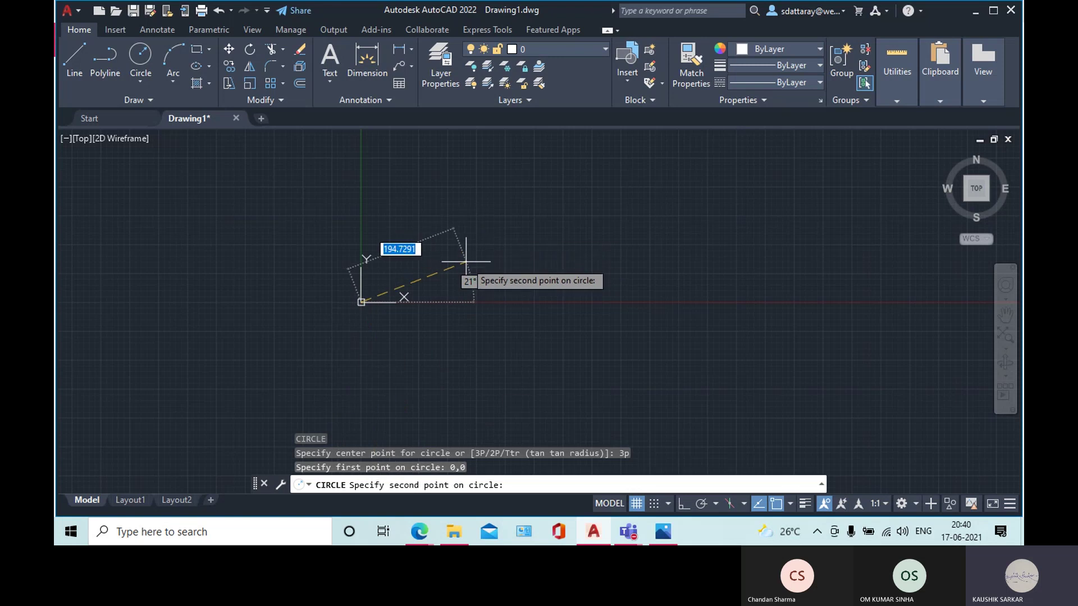
{"action": "type", "text": "120,"}
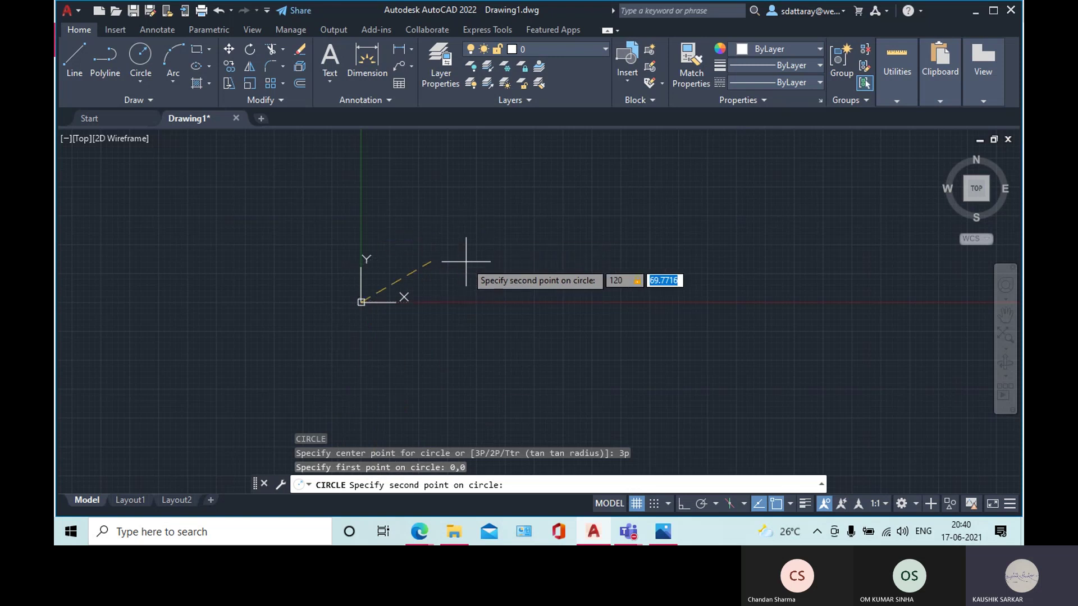
{"action": "type", "text": "120"}
{"action": "key", "text": "Return"}
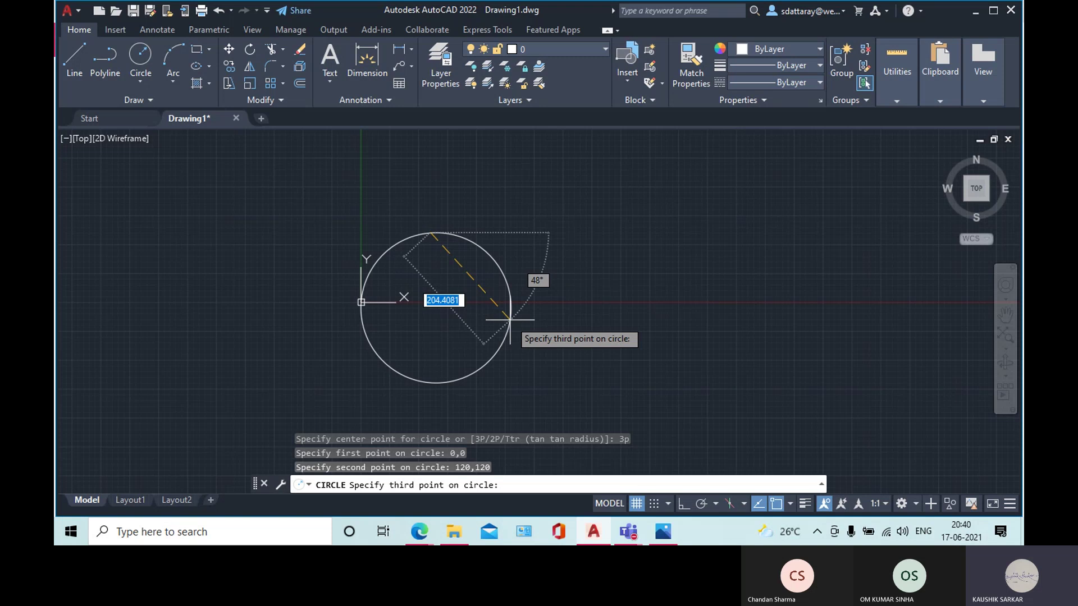
{"action": "type", "text": "180,0"}
{"action": "key", "text": "Return"}
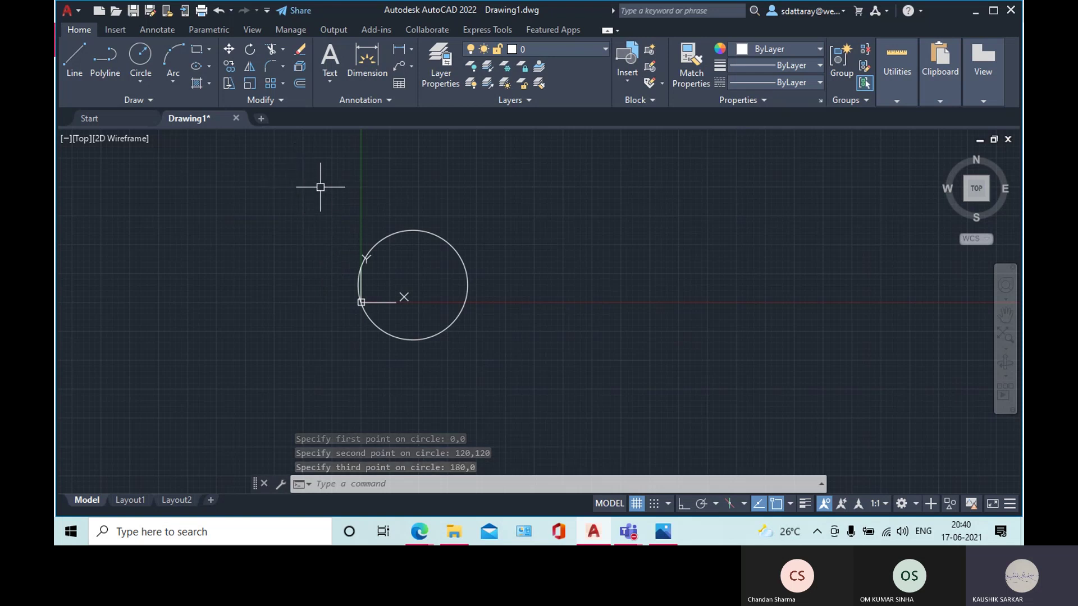
- Delete the three-point circle from the drawing
{"action": "left_click", "coordinate": [287, 198]}
{"action": "left_click", "coordinate": [624, 375]}
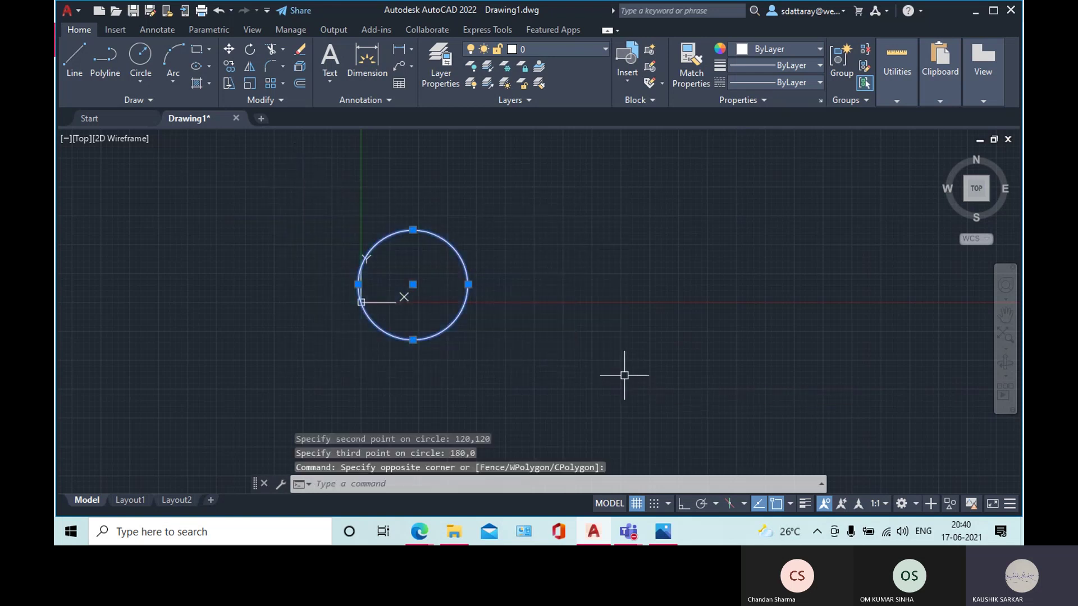
{"action": "key", "text": "Delete"}
- Draw a single near-vertical line crossing the X axis to the right of the origin
{"action": "left_click", "coordinate": [75, 69]}
{"action": "left_click", "coordinate": [481, 230]}
{"action": "left_click", "coordinate": [484, 367]}
{"action": "key", "text": "Return"}
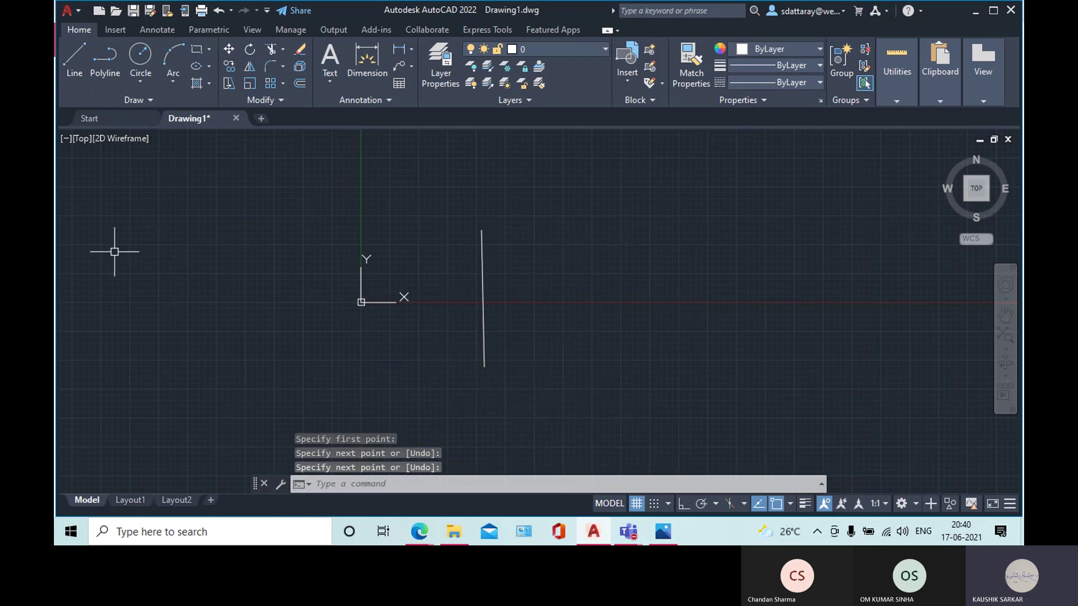
- Draw two separate lines to the right of the near-vertical one: a near-horizontal line above and a steep slanted line below it
{"action": "key", "text": "Return"}
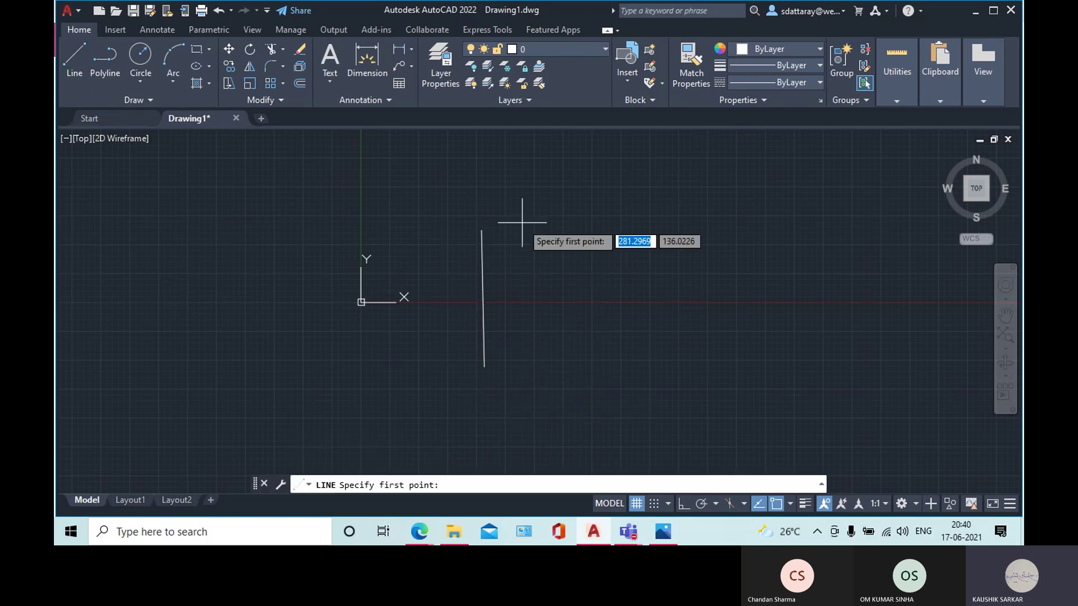
{"action": "left_click", "coordinate": [552, 191]}
{"action": "left_click", "coordinate": [681, 198]}
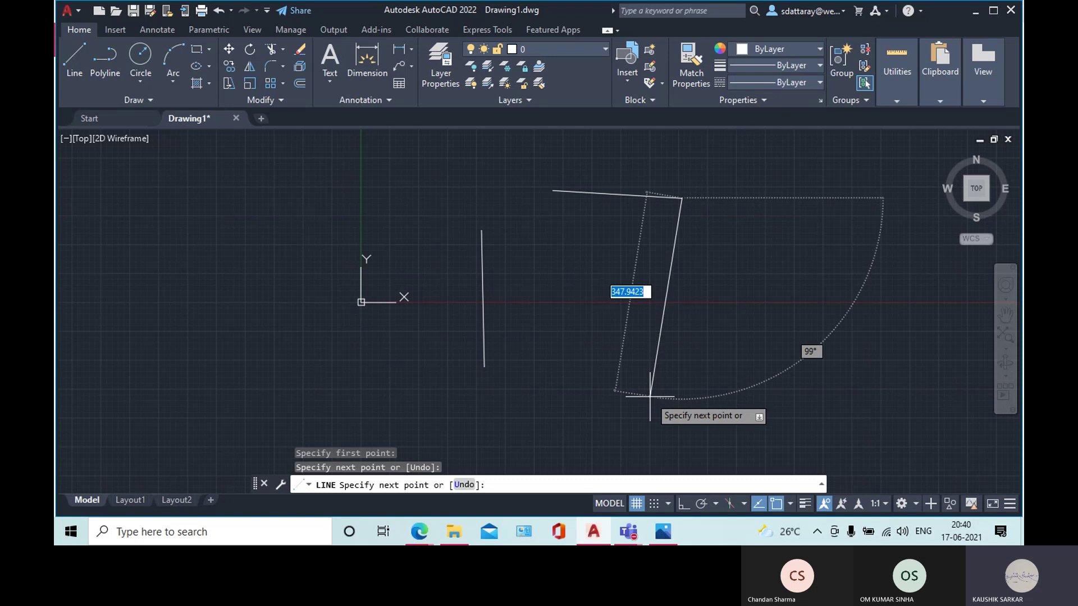
{"action": "key", "text": "Return"}
{"action": "key", "text": "Return"}
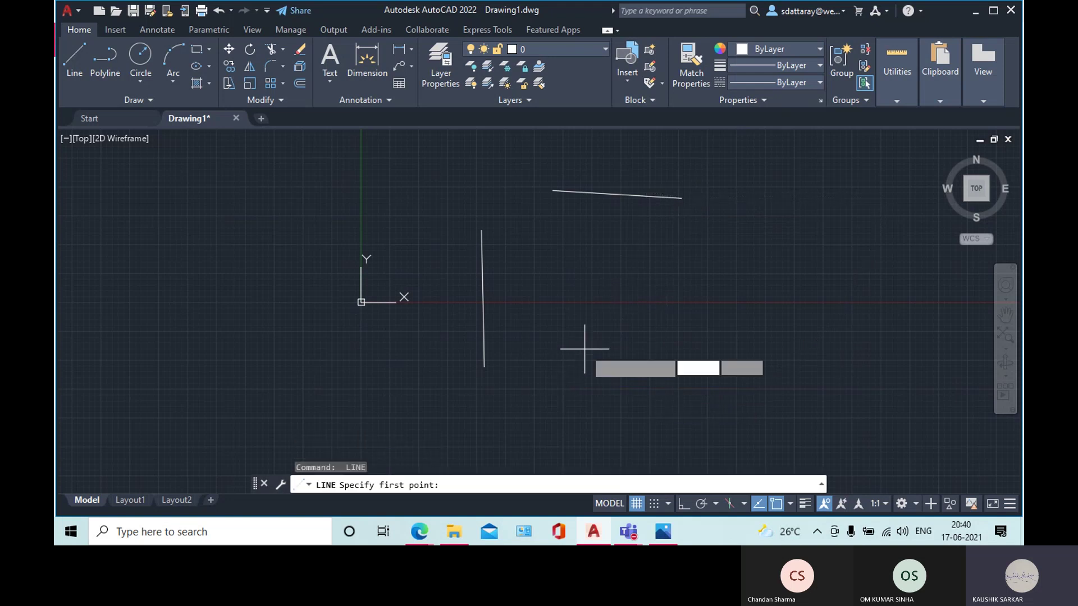
{"action": "left_click", "coordinate": [608, 256]}
{"action": "left_click", "coordinate": [649, 411]}
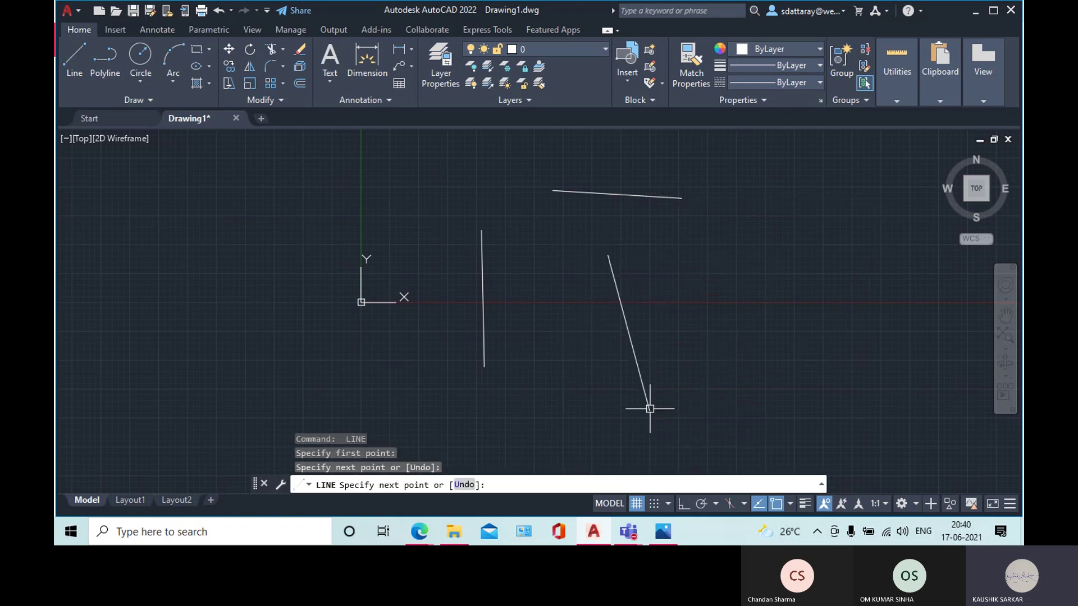
{"action": "key", "text": "Return"}
- Draw a three-point (3P) circle through the near-vertical line's upper end, the near-horizontal line's left end and the slanted line's upper end
{"action": "type", "text": "c"}
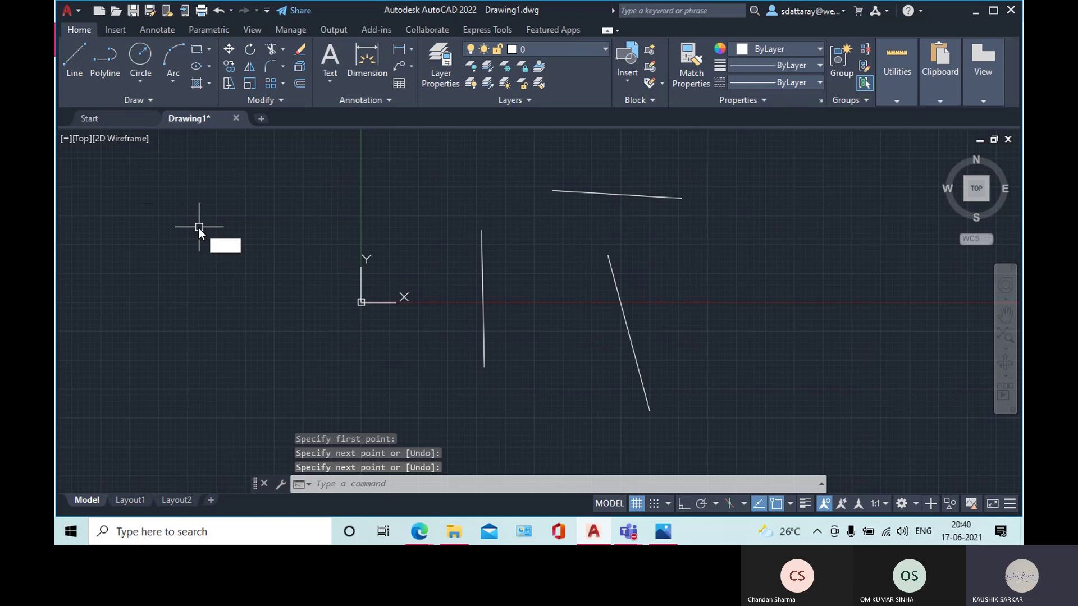
{"action": "key", "text": "Return"}
{"action": "type", "text": "3p"}
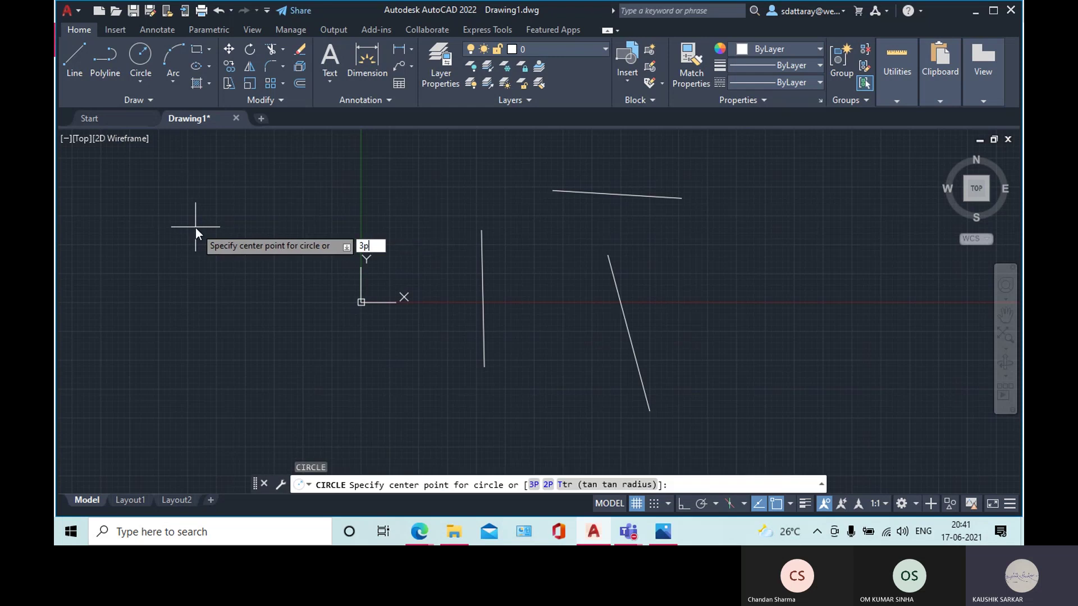
{"action": "key", "text": "Return"}
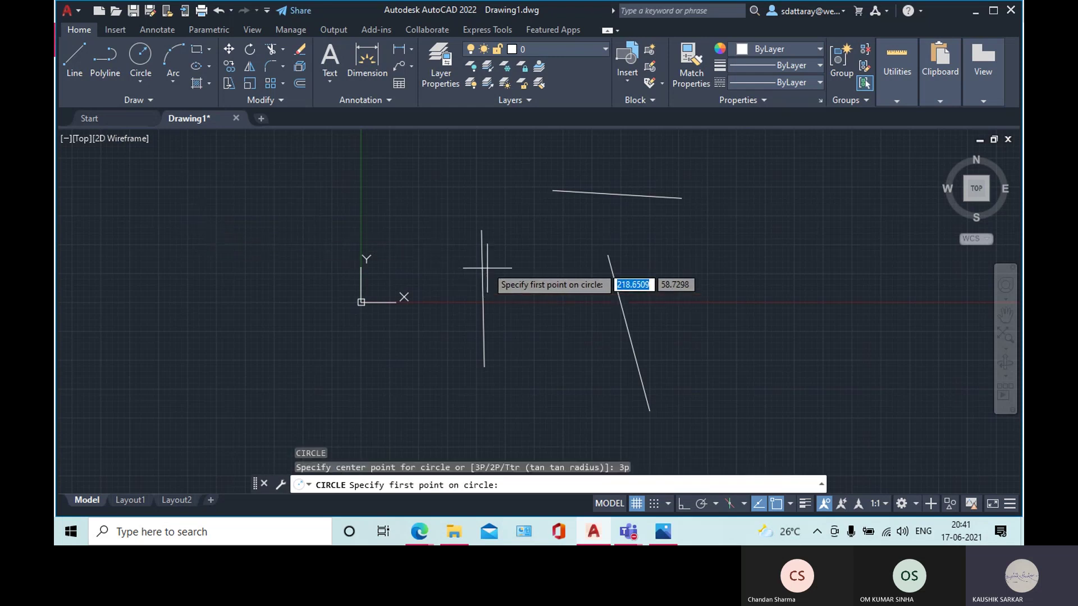
{"action": "left_click", "coordinate": [481, 229]}
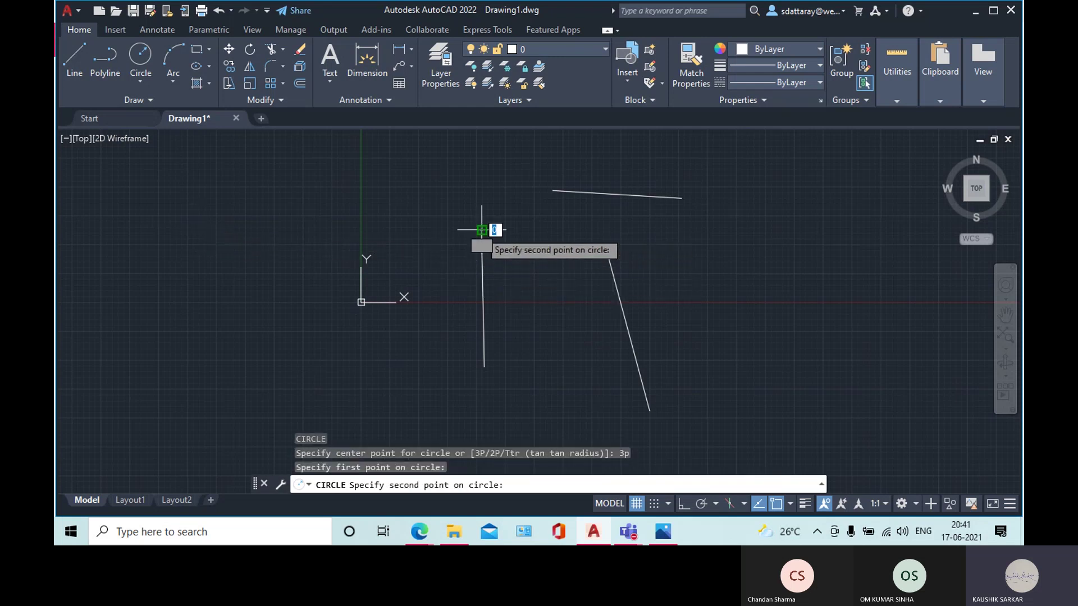
{"action": "left_click", "coordinate": [552, 191]}
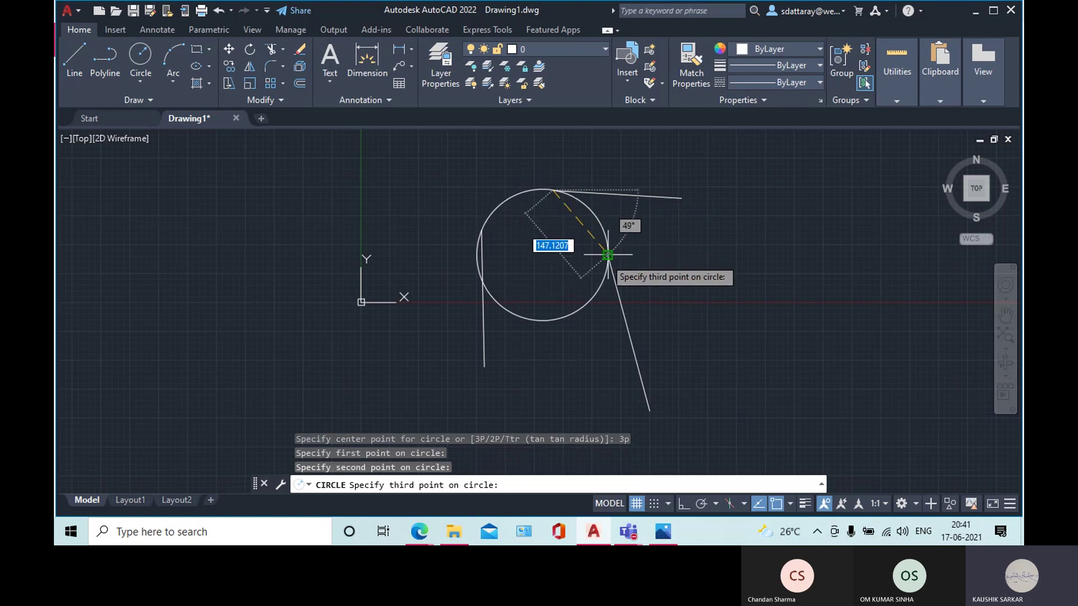
{"action": "left_click", "coordinate": [607, 255]}
{"action": "scroll", "coordinate": [493, 283], "scroll_direction": "down", "scroll_amount": 4}
{"action": "scroll", "coordinate": [488, 264], "scroll_direction": "up", "scroll_amount": 6}
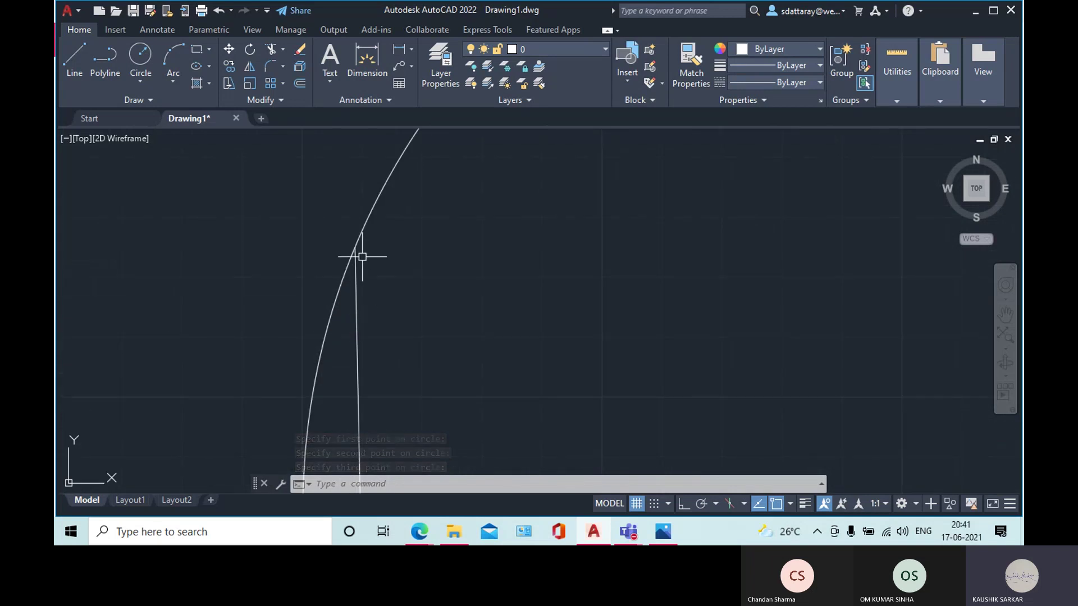
{"action": "scroll", "coordinate": [359, 253], "scroll_direction": "down", "scroll_amount": 3}
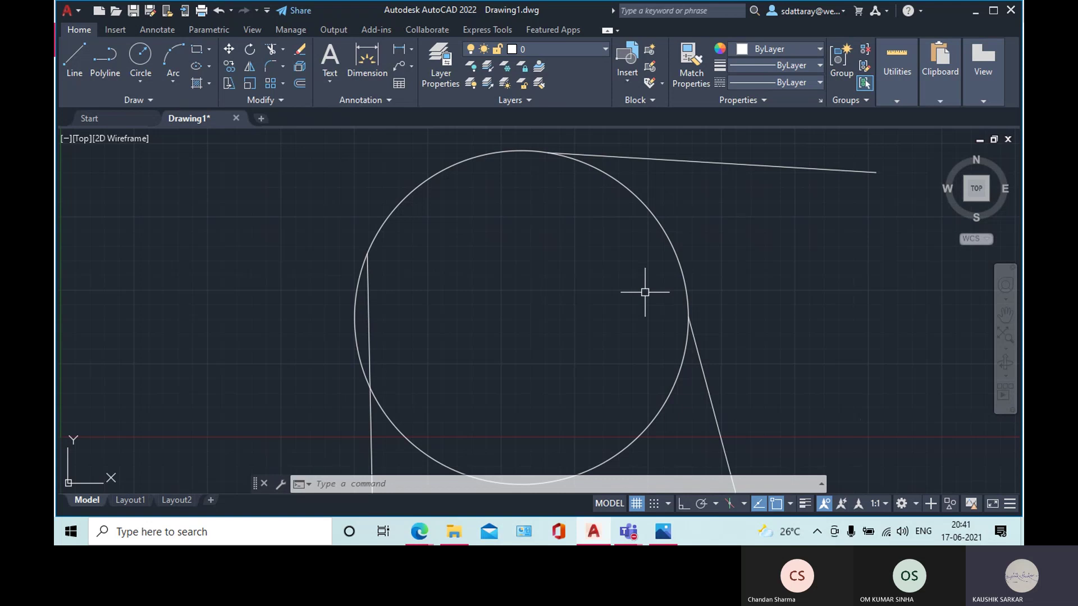
{"action": "scroll", "coordinate": [645, 292], "scroll_direction": "down", "scroll_amount": 5}
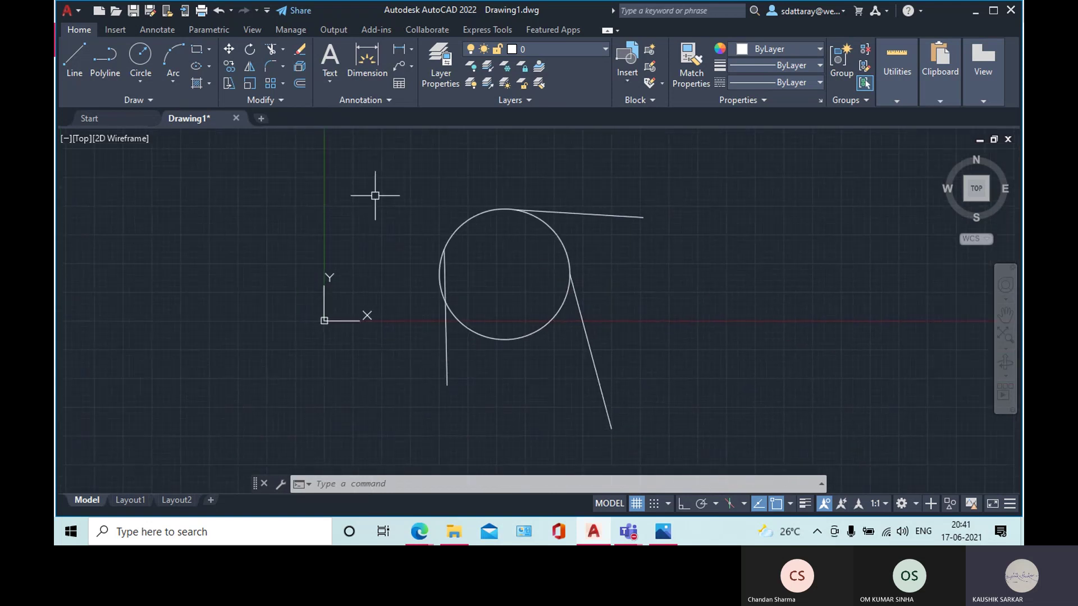
- Delete the circle together with the three lines around it
{"action": "left_click", "coordinate": [371, 174]}
{"action": "left_click", "coordinate": [770, 460]}
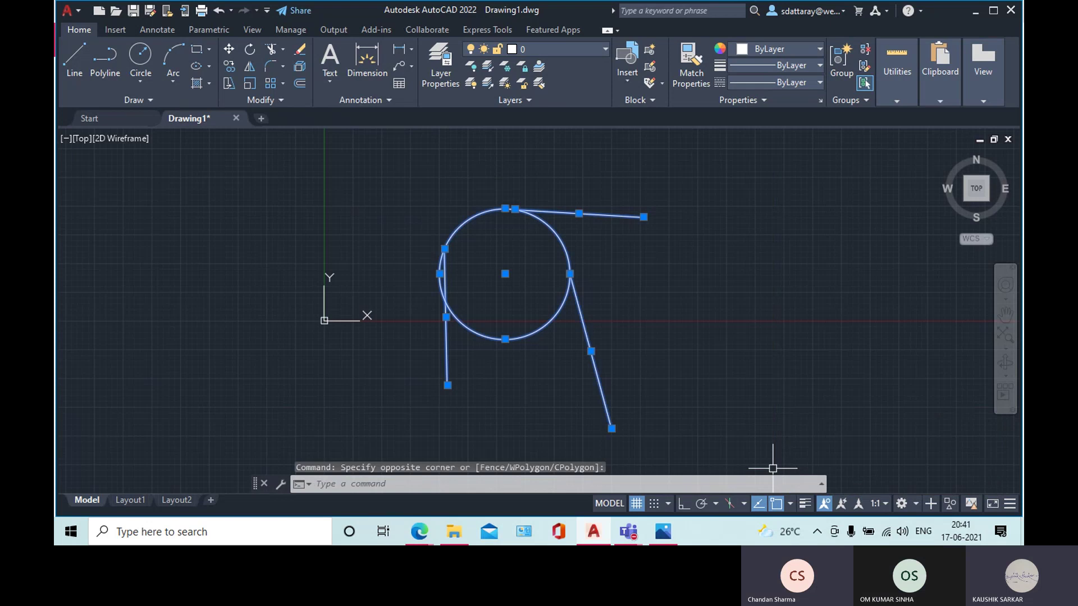
{"action": "key", "text": "Delete"}
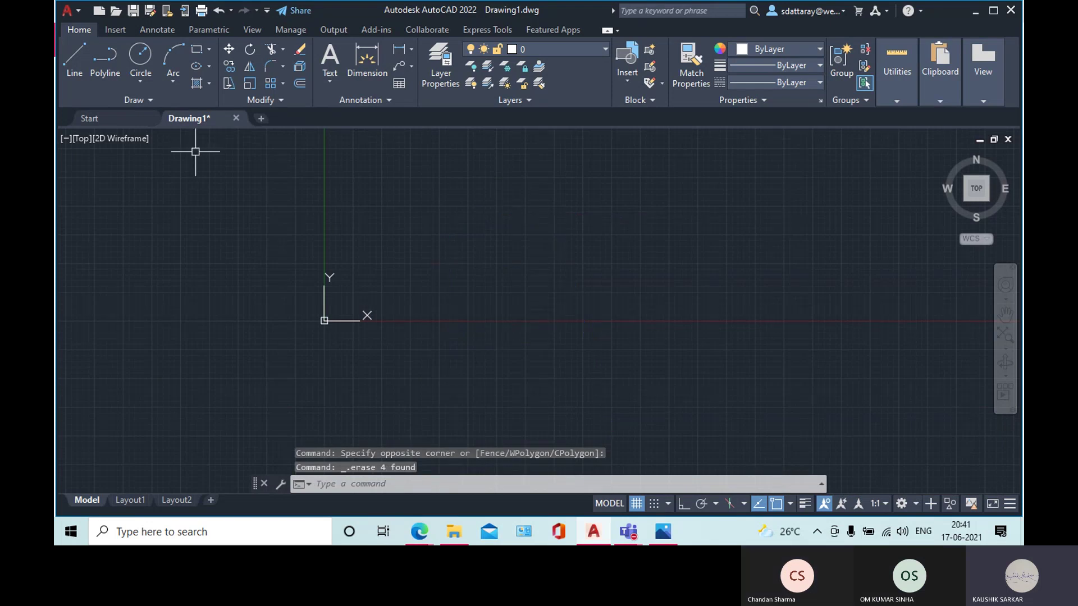
{"action": "left_click", "coordinate": [141, 81]}
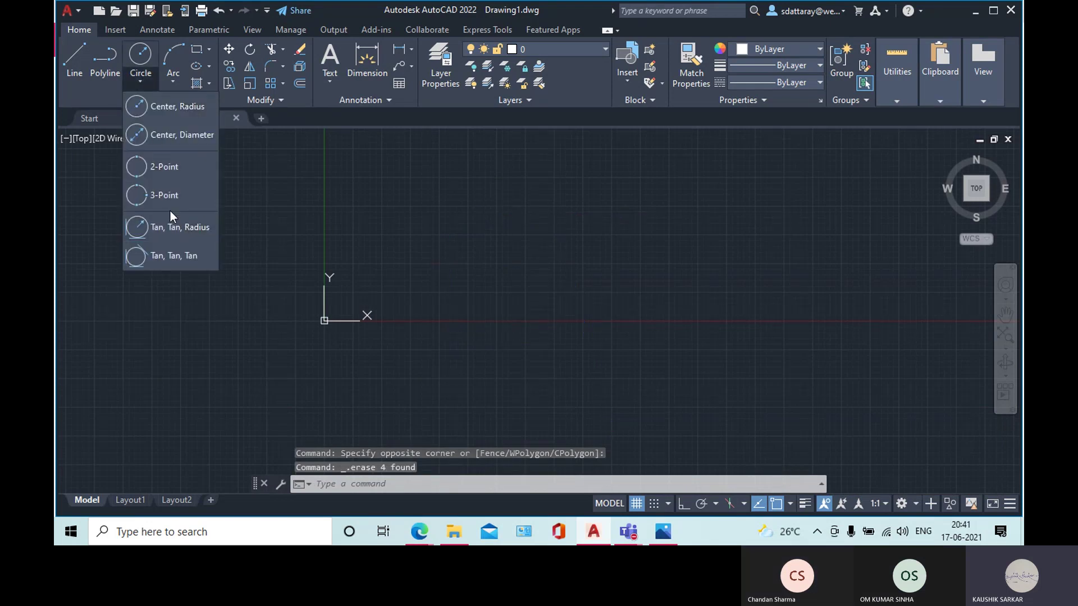
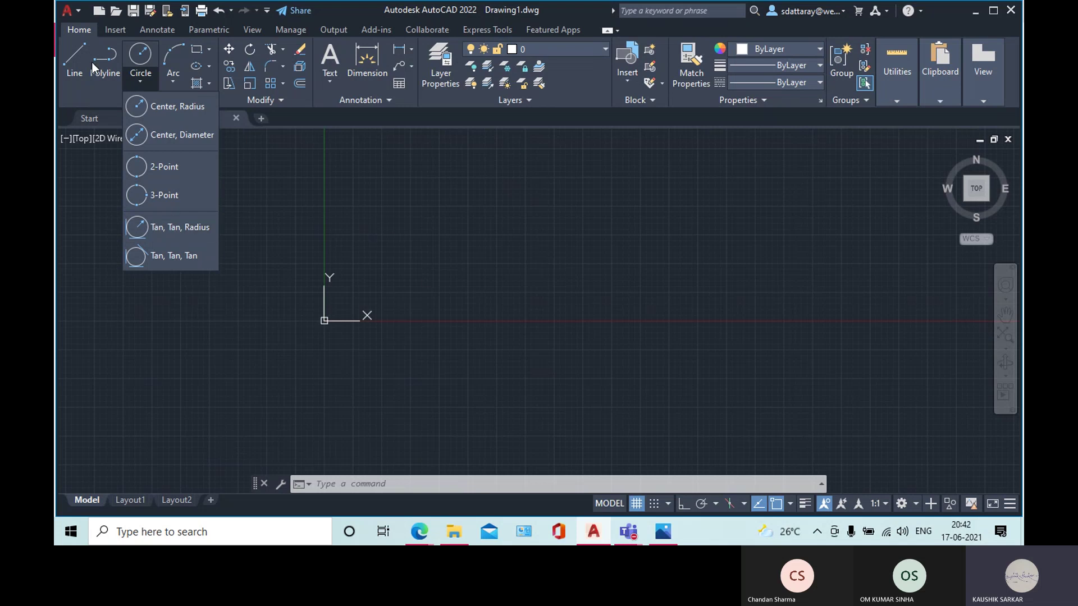
- Draw a connected L shape to the right of the origin: a near-vertical line down to the X axis, continued by a horizontal line rightwards
{"action": "left_click", "coordinate": [77, 50]}
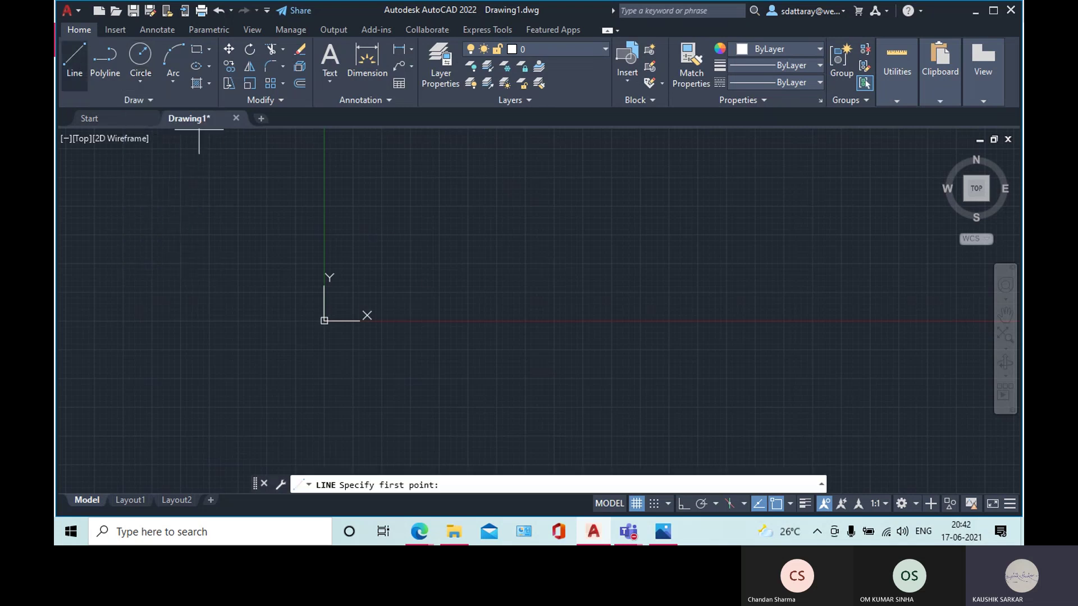
{"action": "left_click", "coordinate": [392, 173]}
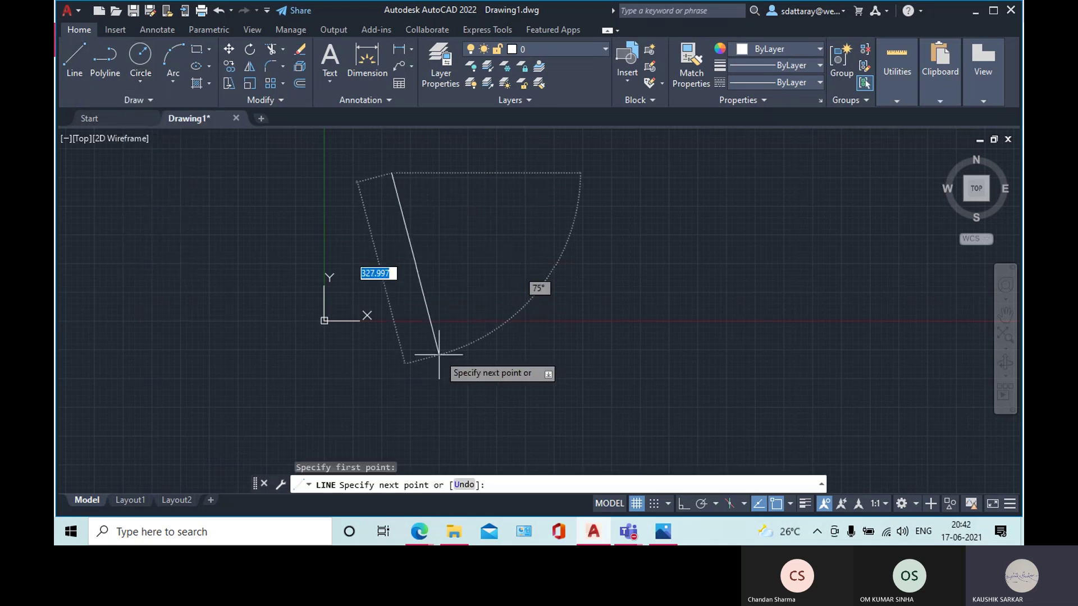
{"action": "left_click", "coordinate": [394, 324]}
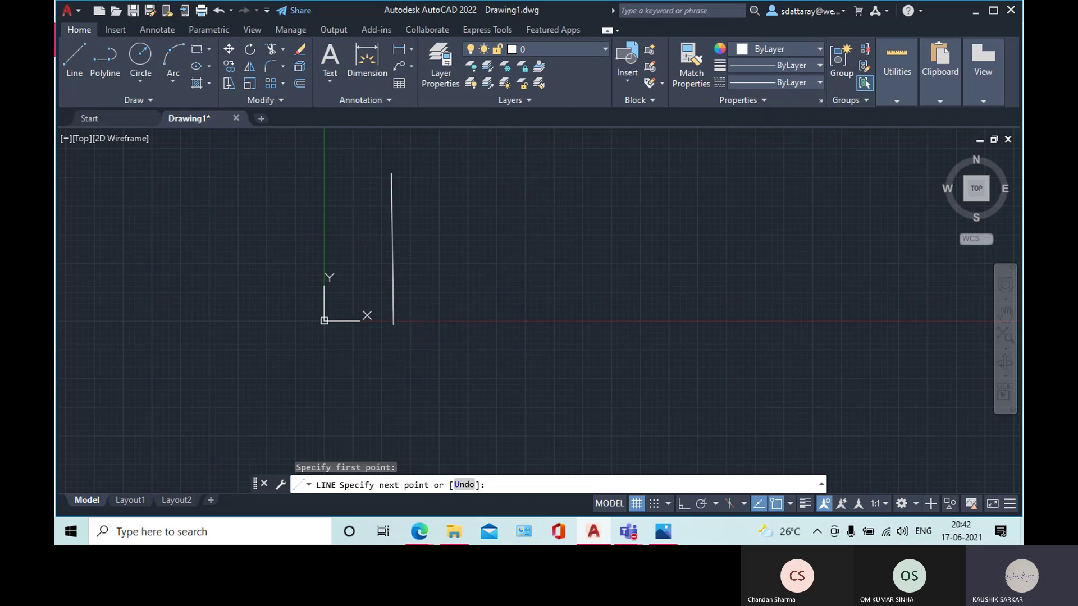
{"action": "left_click", "coordinate": [597, 324]}
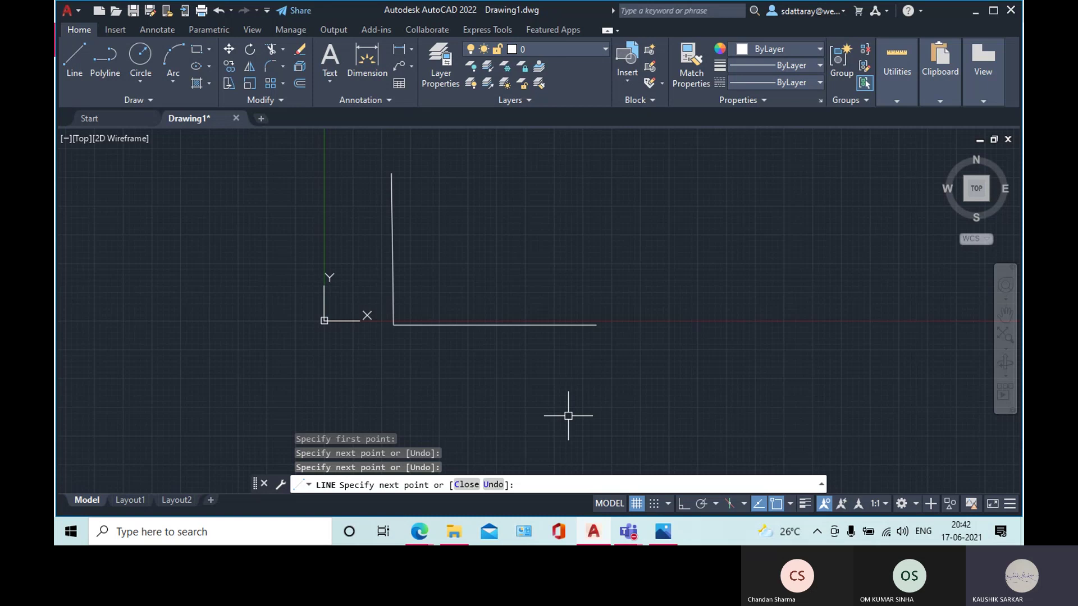
{"action": "key", "text": "Return"}
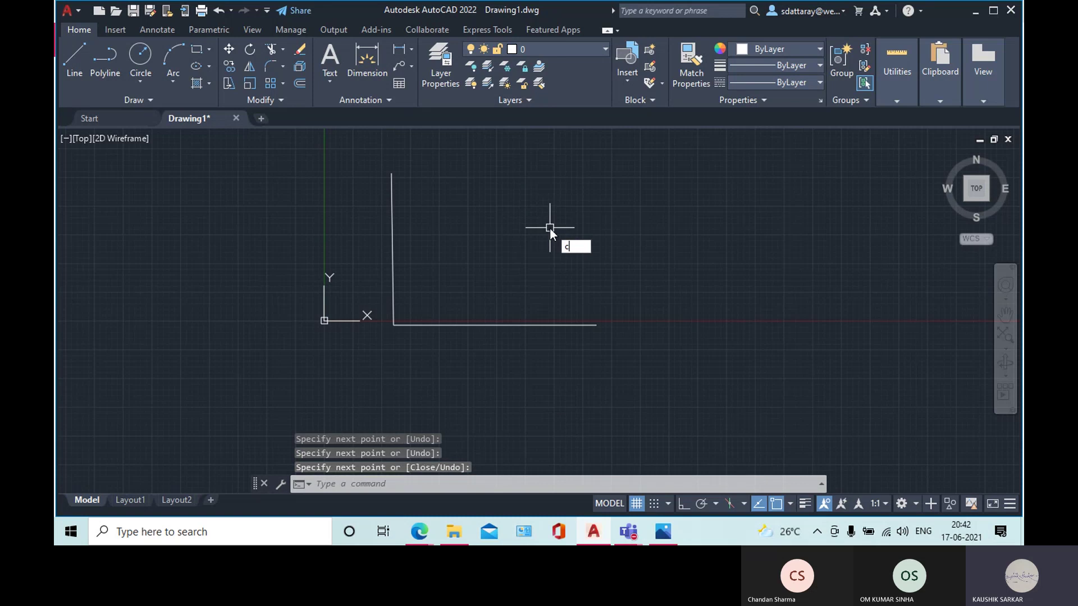
- Draw a Ttr (tan tan radius) circle of radius 50 tangent to both lines of the L shape
{"action": "type", "text": "c"}
{"action": "key", "text": "Return"}
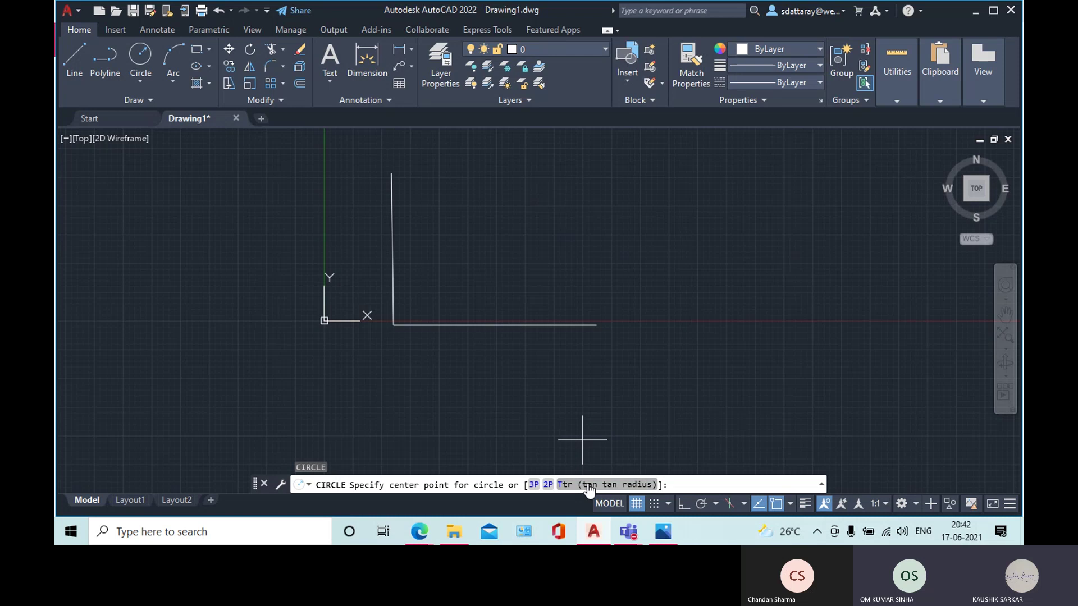
{"action": "type", "text": "ttr"}
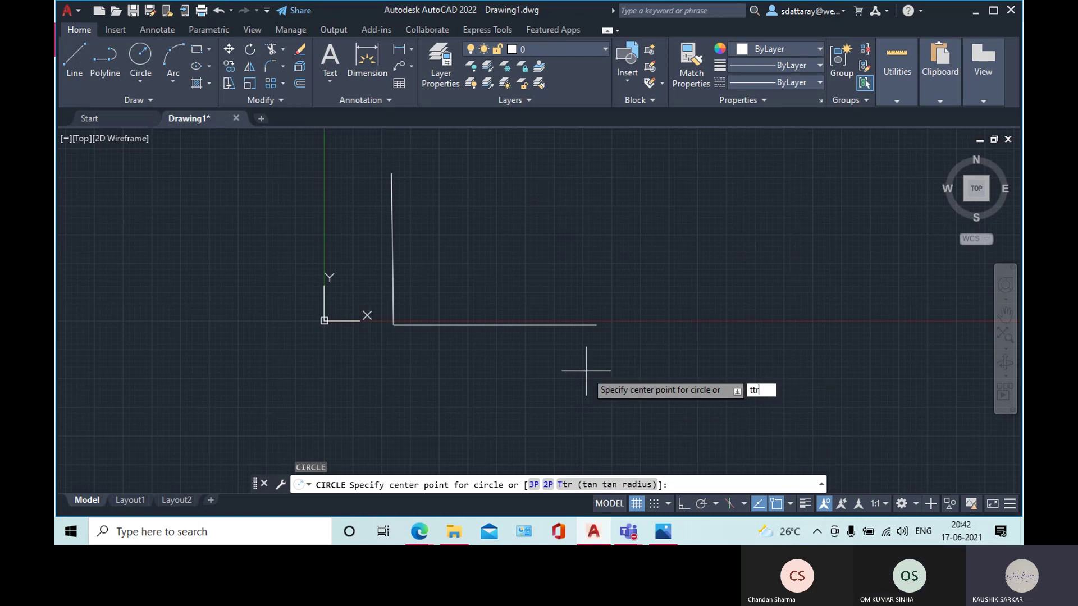
{"action": "key", "text": "Return"}
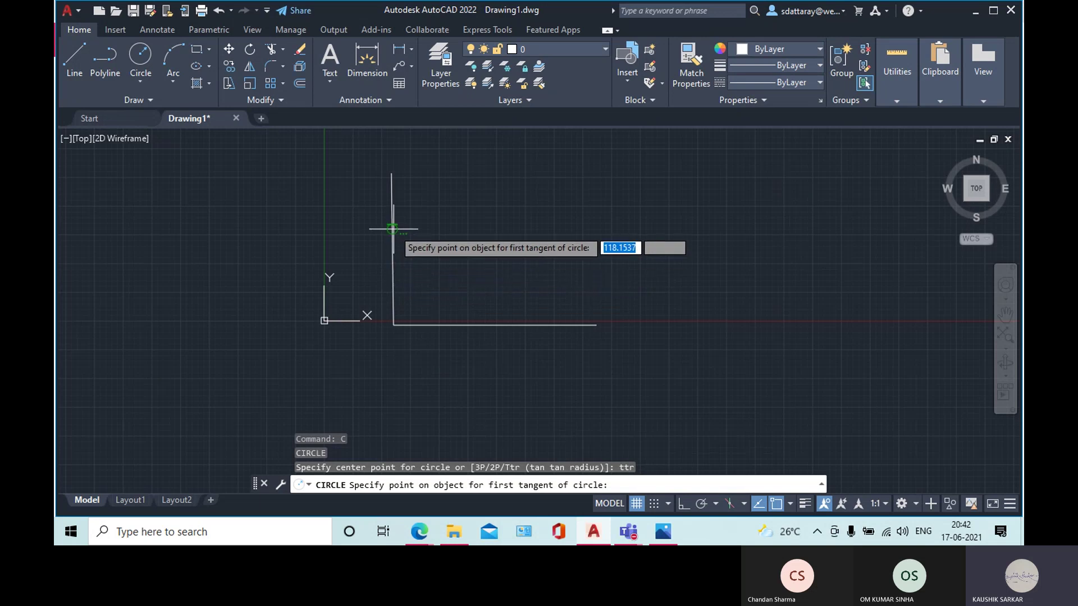
{"action": "left_click", "coordinate": [392, 282]}
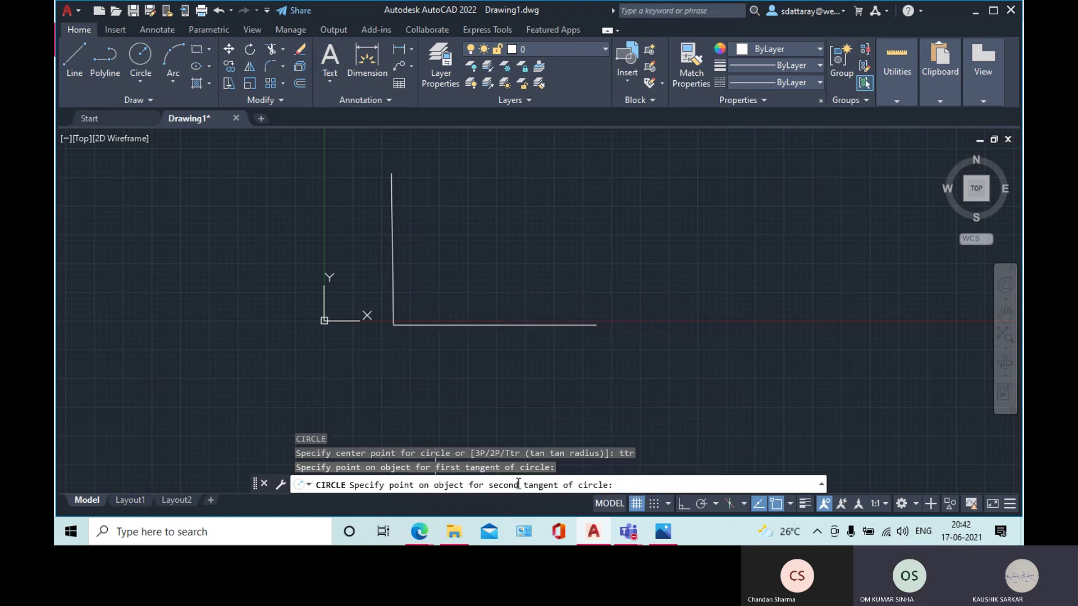
{"action": "left_click", "coordinate": [432, 322]}
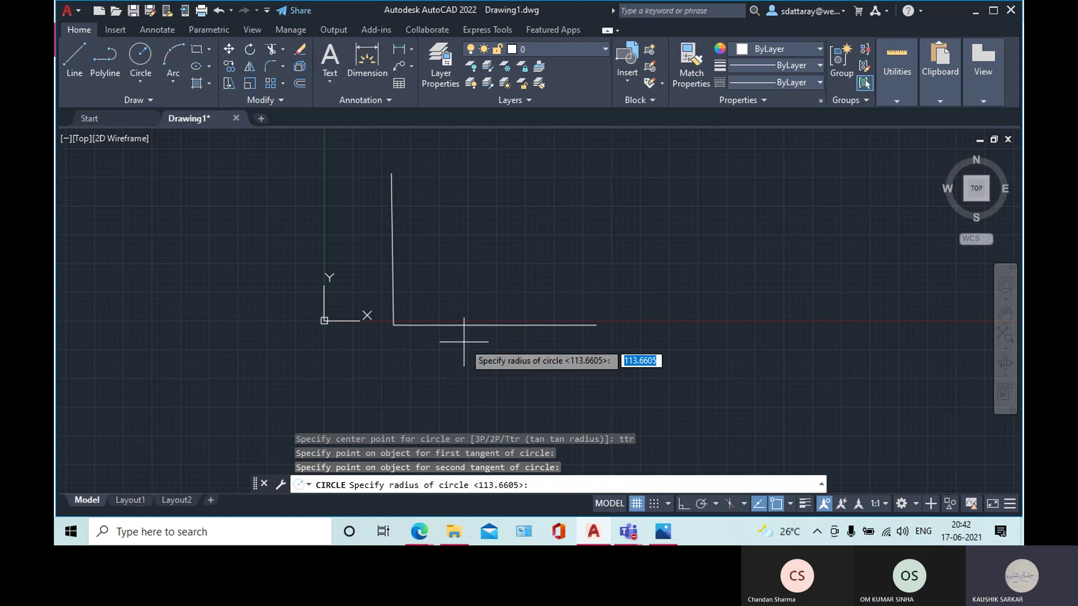
{"action": "type", "text": "50"}
{"action": "key", "text": "Return"}
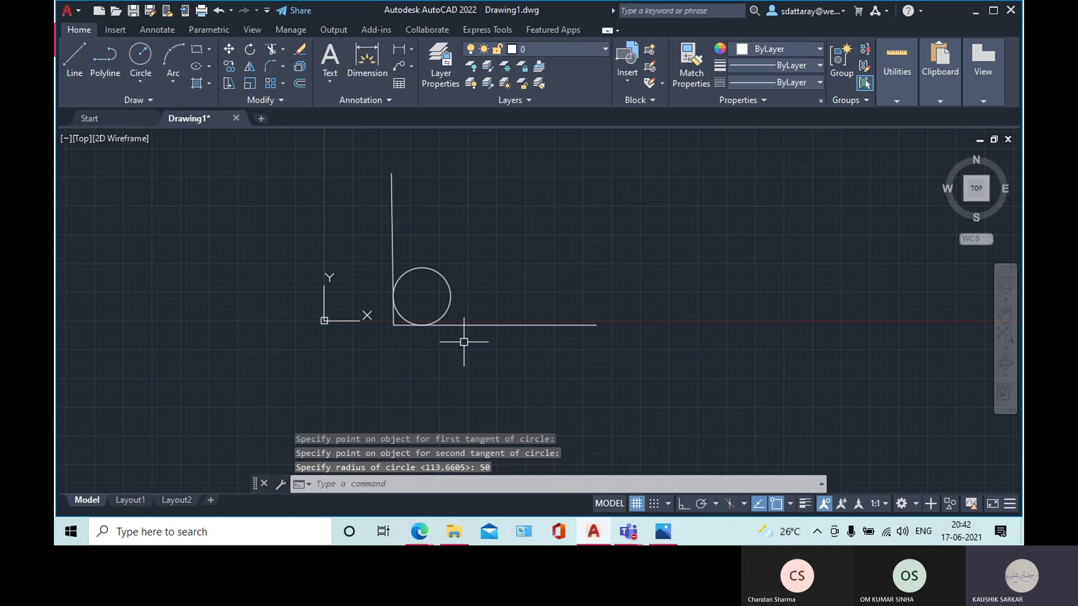
- Examine where the circle touches the vertical and horizontal lines of the L shape
{"action": "scroll", "coordinate": [376, 300], "scroll_direction": "up", "scroll_amount": 4}
{"action": "middle_click_drag", "start_coordinate": [385, 289], "coordinate": [273, 359]}
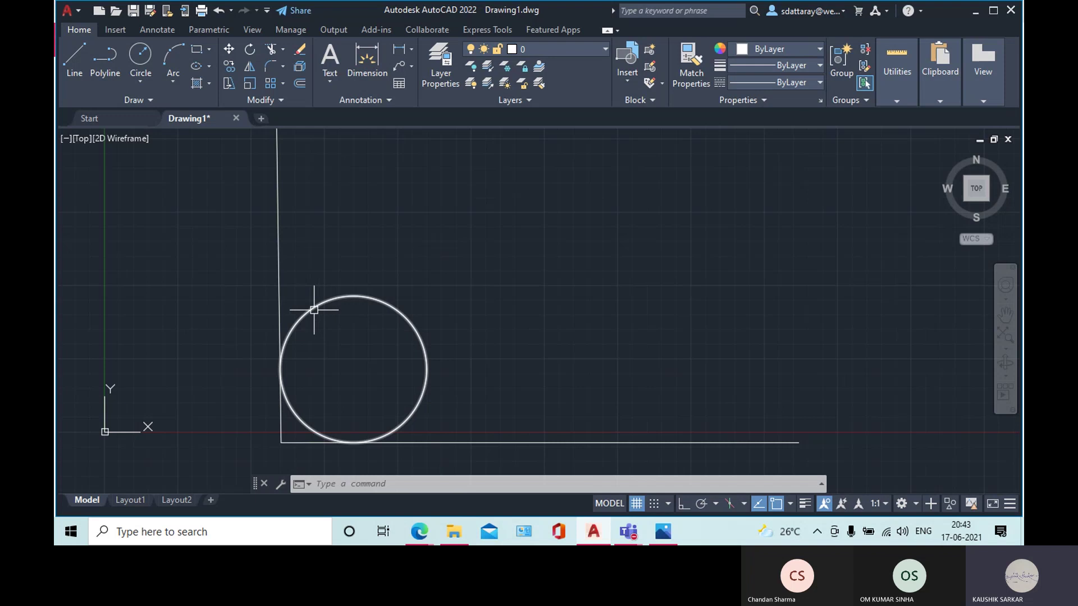
{"action": "scroll", "coordinate": [297, 289], "scroll_direction": "down", "scroll_amount": 4}
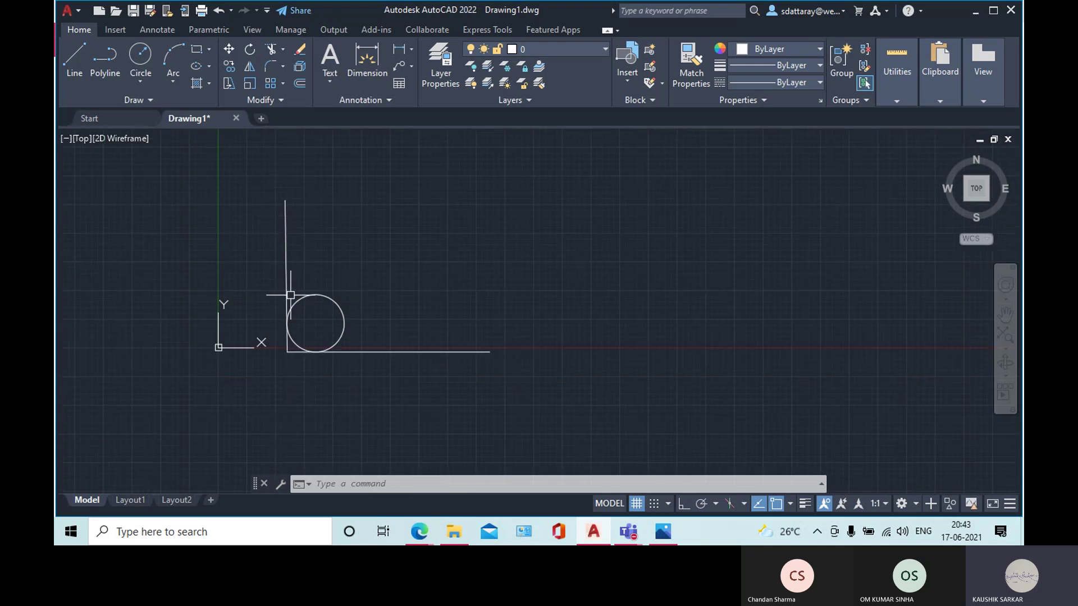
{"action": "middle_click_drag", "start_coordinate": [300, 295], "coordinate": [278, 321]}
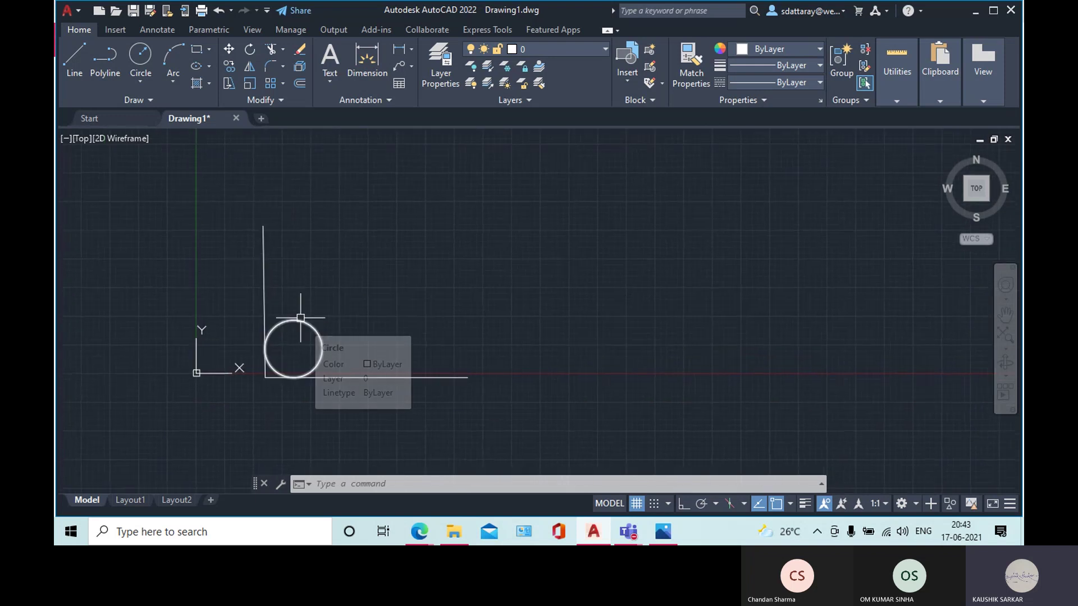
{"action": "scroll", "coordinate": [301, 318], "scroll_direction": "up", "scroll_amount": 2}
{"action": "middle_click_drag", "start_coordinate": [301, 313], "coordinate": [348, 254]}
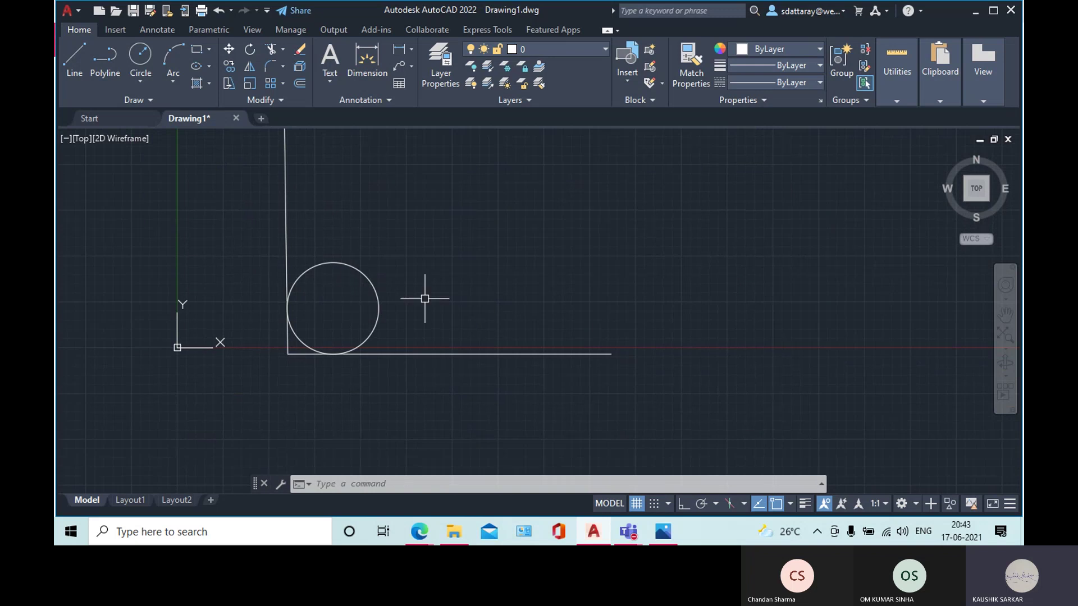
{"action": "scroll", "coordinate": [419, 314], "scroll_direction": "down", "scroll_amount": 2}
{"action": "mouse_move", "coordinate": [272, 356]}
{"action": "middle_mouse_down"}
{"action": "mouse_move", "coordinate": [262, 358]}
{"action": "mouse_move", "coordinate": [273, 382]}
{"action": "middle_mouse_up"}
- Delete the tangent circle together with both lines of the L shape
{"action": "left_click", "coordinate": [240, 180]}
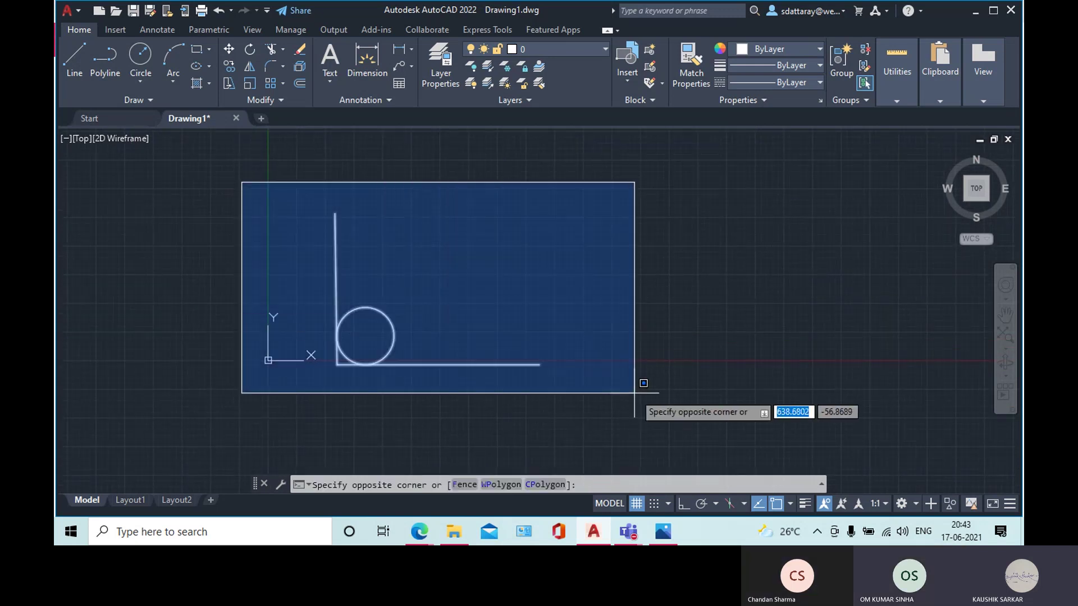
{"action": "left_click", "coordinate": [645, 396]}
{"action": "key", "text": "Delete"}
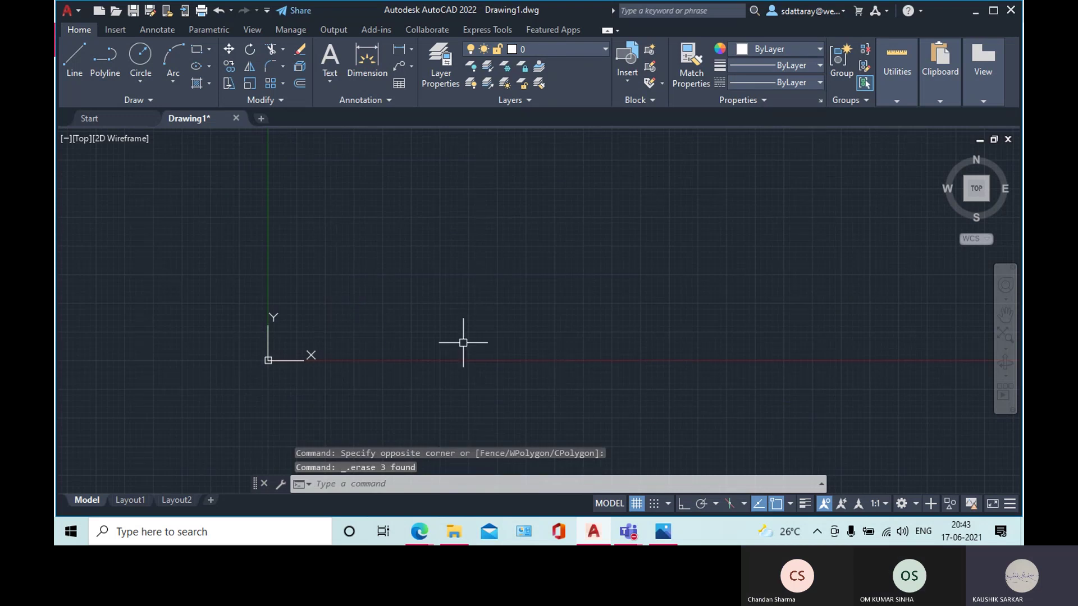
{"action": "left_click", "coordinate": [144, 88]}
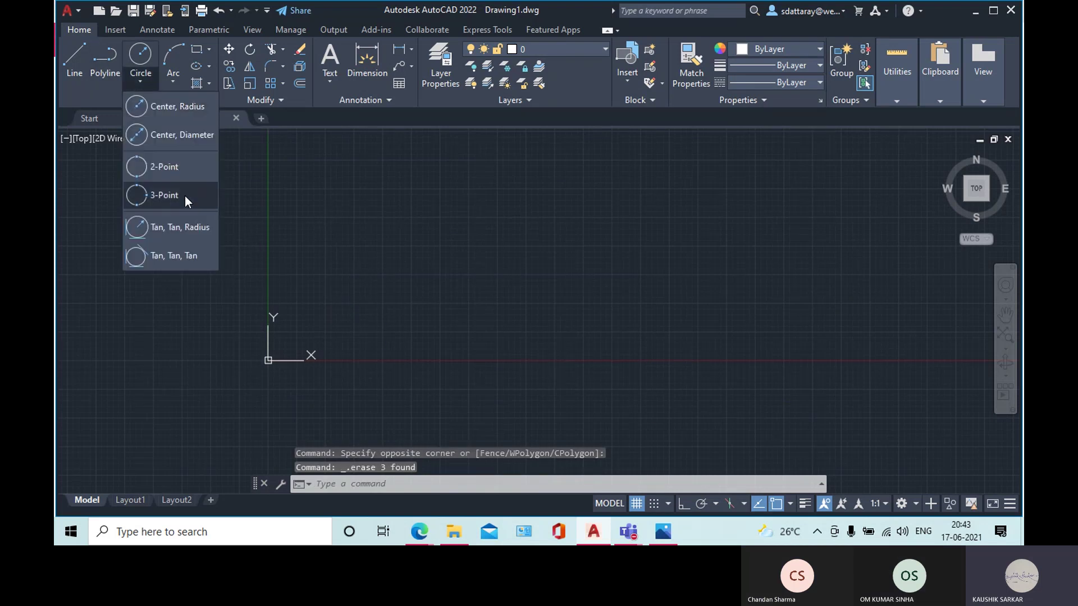
{"action": "left_click", "coordinate": [409, 252]}
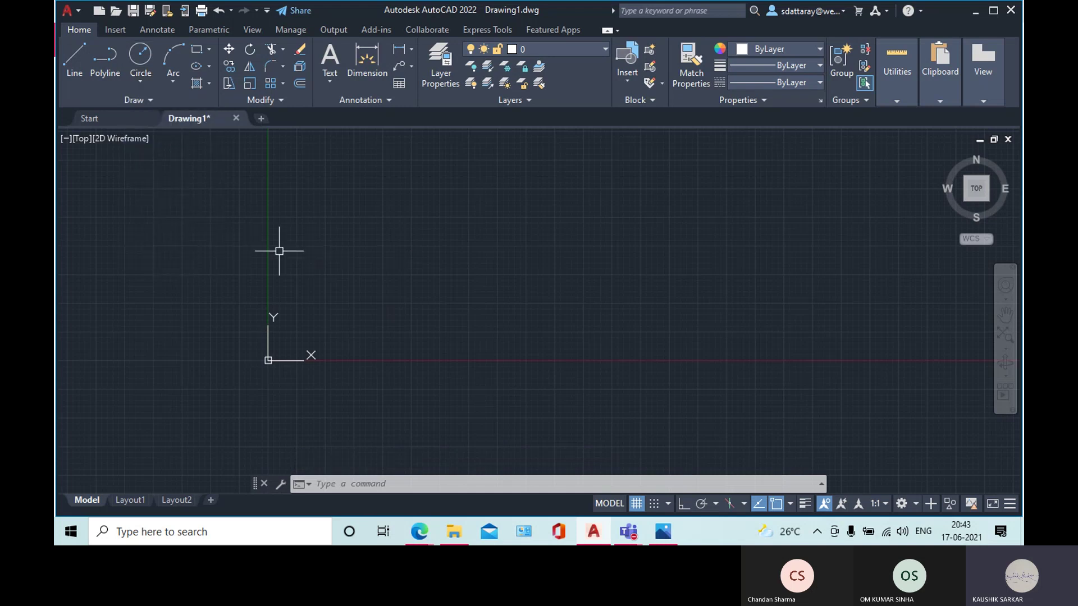
- Draw an open U shape of three connected lines right of the origin: near-vertical down, horizontal rightwards, and slightly outward-slanting line up
{"action": "left_click", "coordinate": [379, 171]}
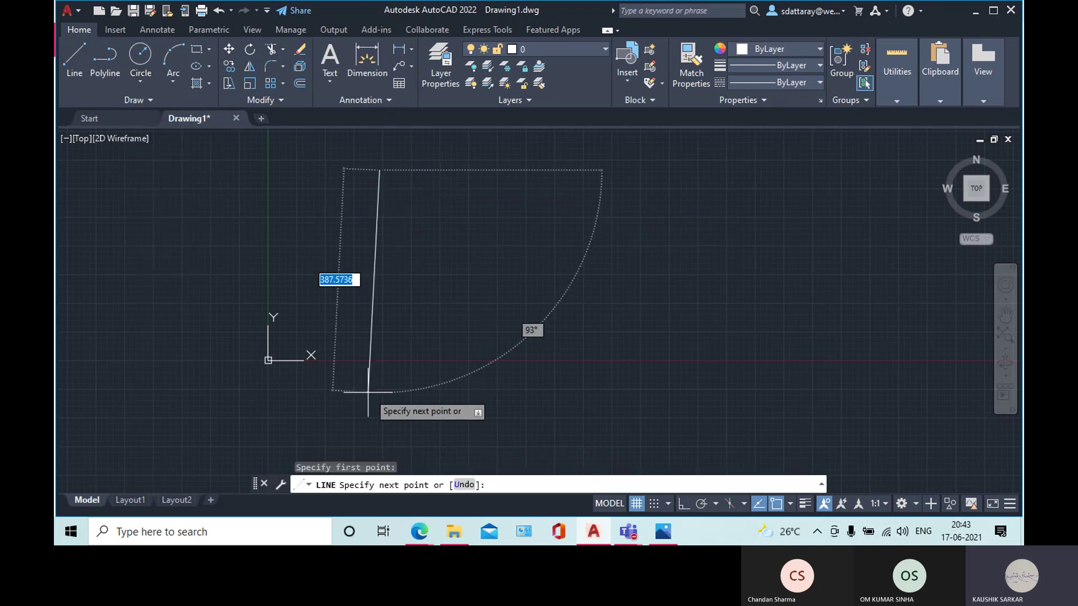
{"action": "left_click", "coordinate": [372, 381]}
{"action": "left_click", "coordinate": [683, 382]}
{"action": "left_click", "coordinate": [705, 157]}
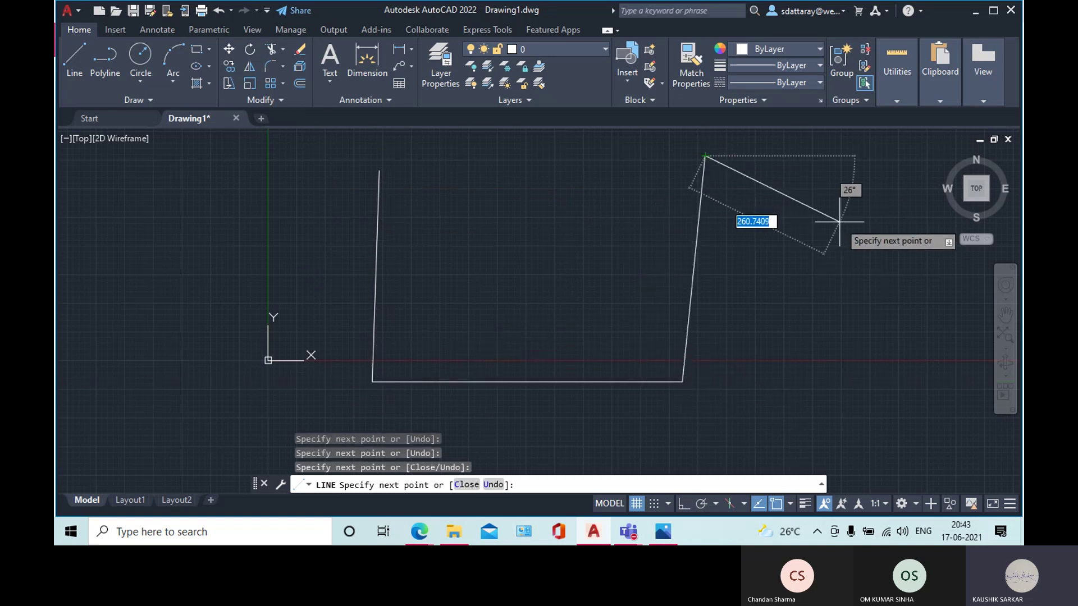
{"action": "right_click", "coordinate": [865, 253]}
{"action": "left_click", "coordinate": [888, 263]}
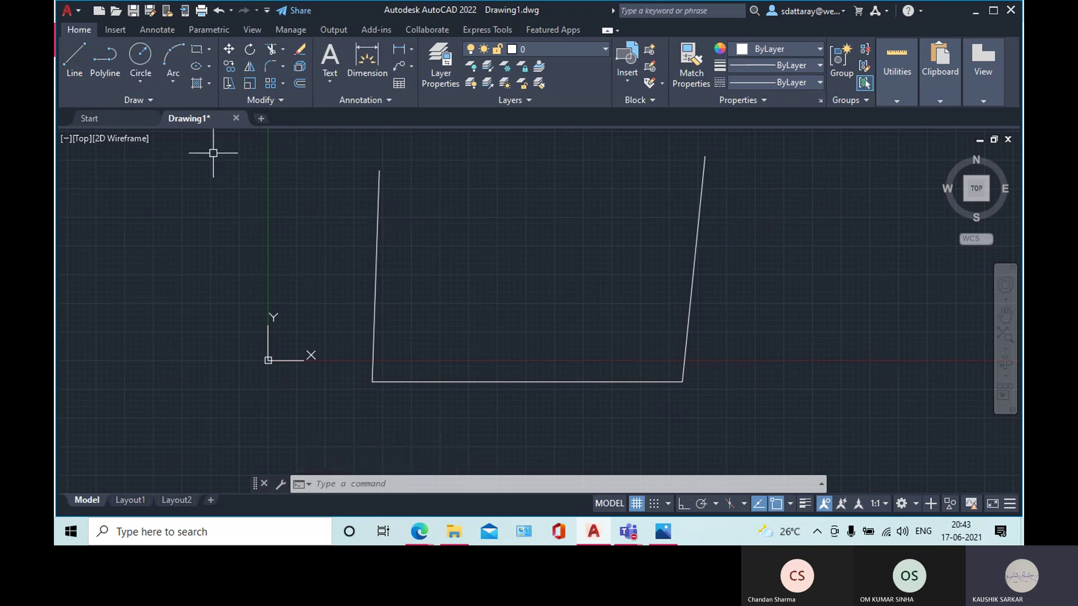
- Draw a Tan, Tan, Tan circle tangent to the U shape's first side, its base line and its slanted second side
{"action": "left_click", "coordinate": [142, 86]}
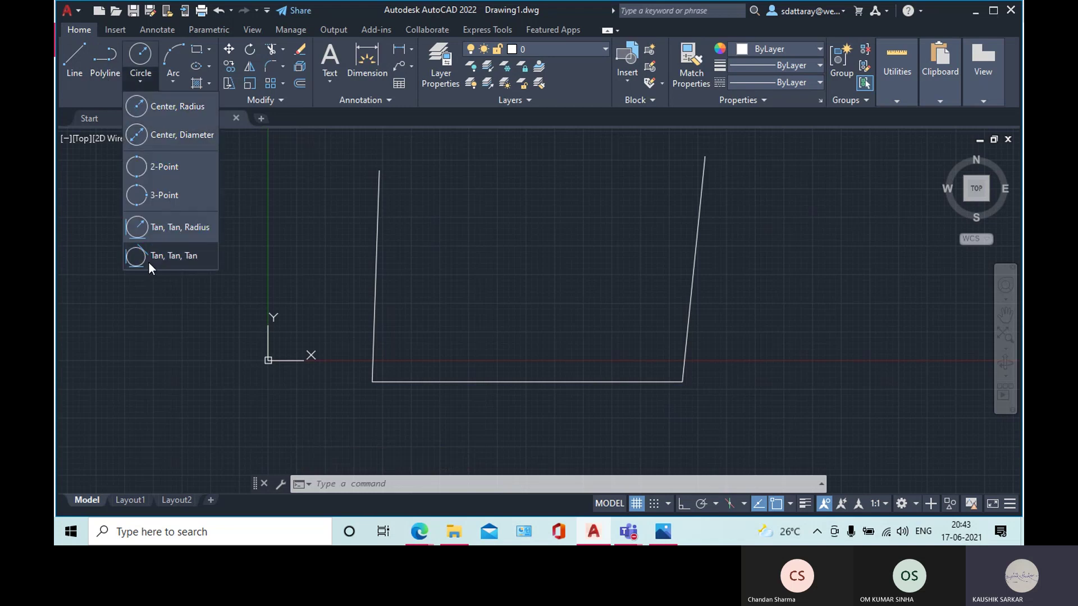
{"action": "left_click", "coordinate": [158, 256]}
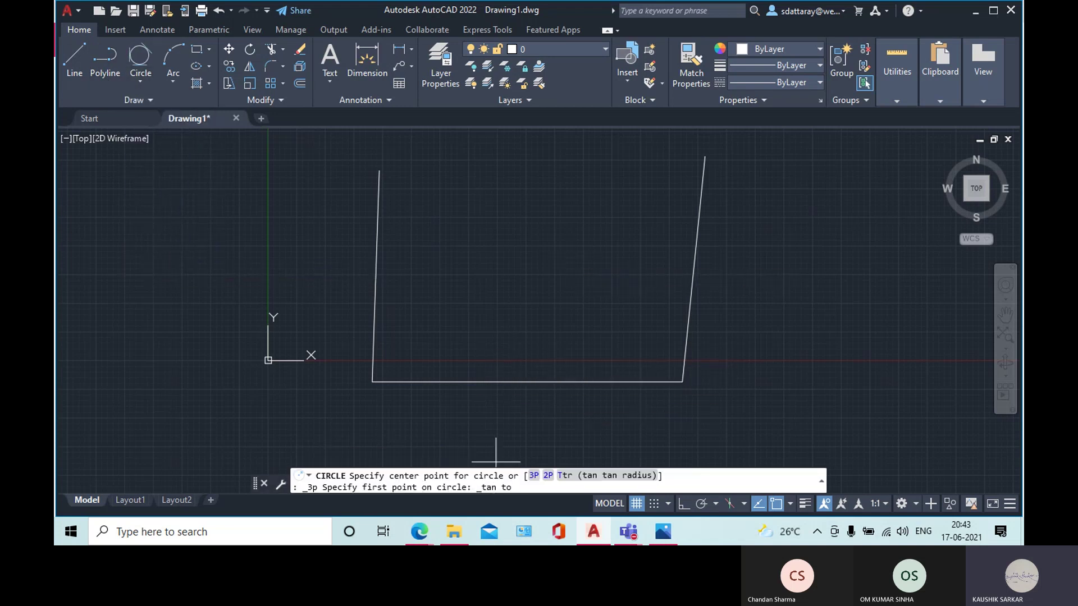
{"action": "left_click", "coordinate": [376, 275]}
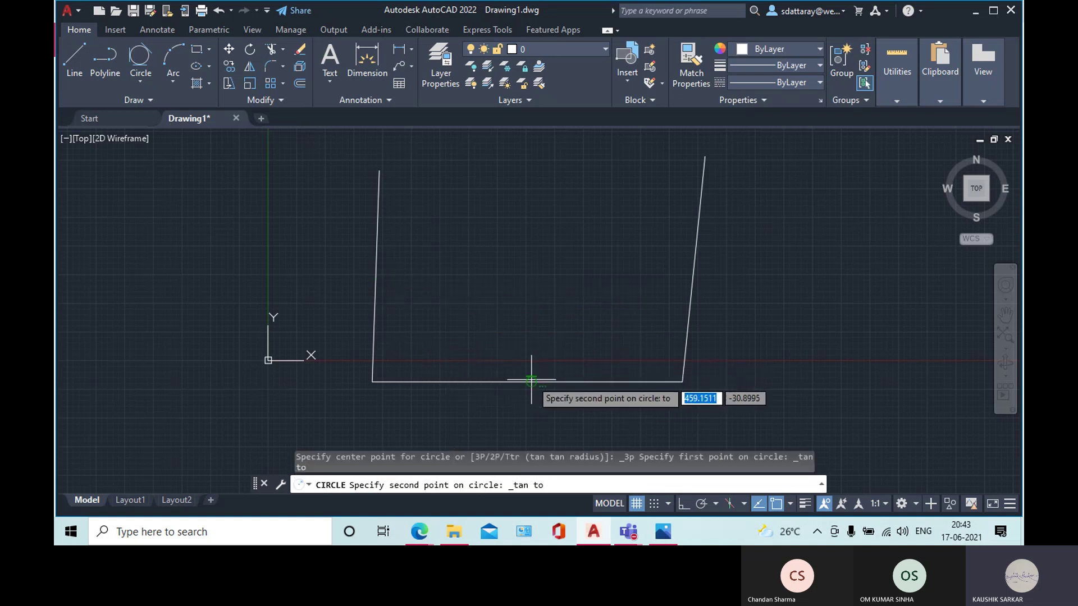
{"action": "left_click", "coordinate": [531, 382]}
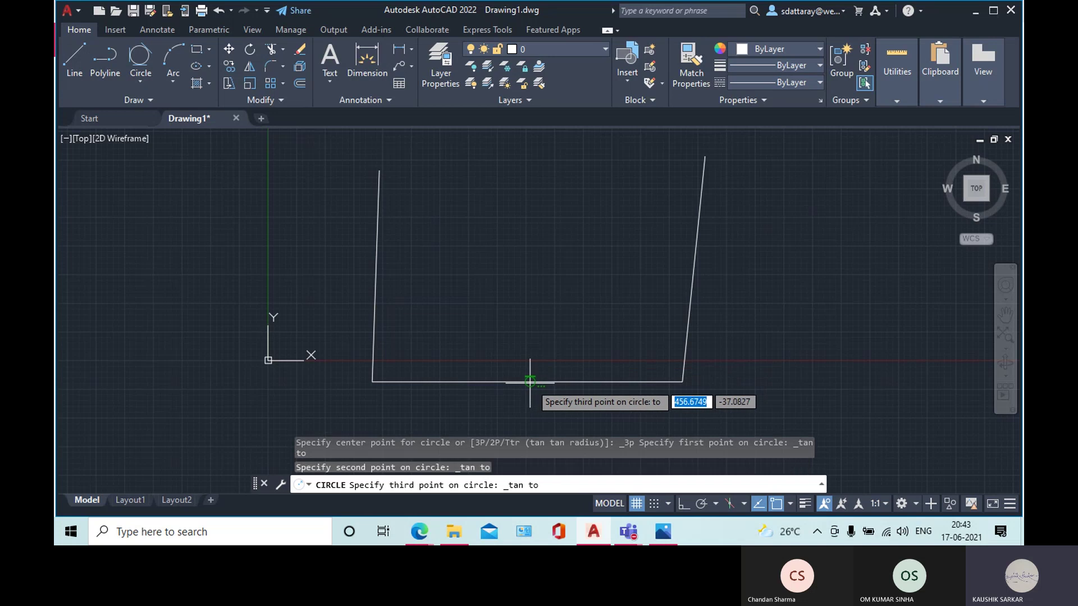
{"action": "left_click", "coordinate": [692, 279]}
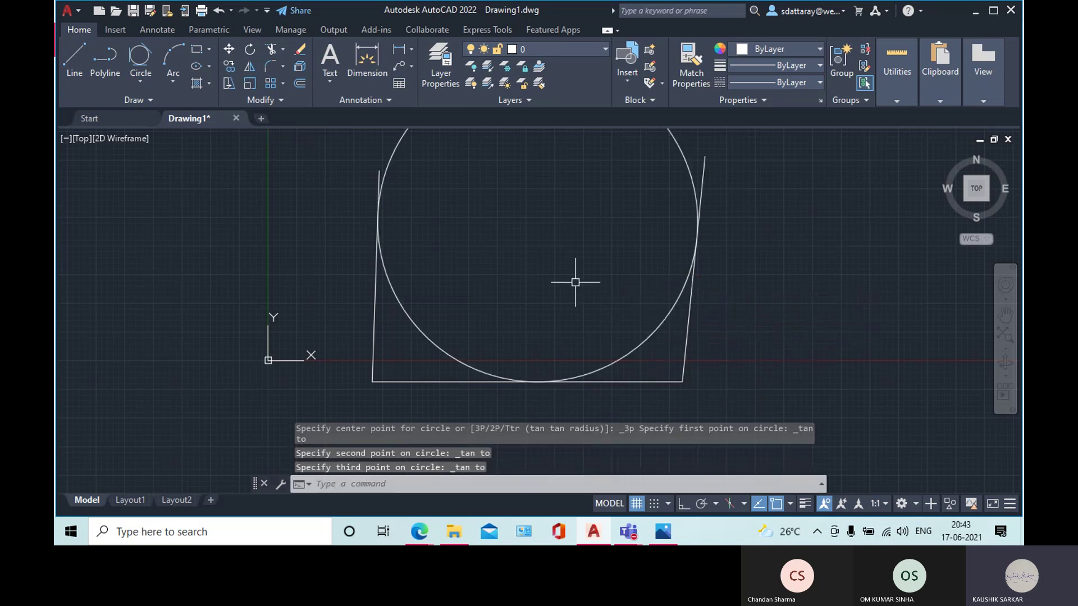
{"action": "mouse_move", "coordinate": [440, 221]}
{"action": "middle_mouse_down"}
{"action": "mouse_move", "coordinate": [380, 313]}
{"action": "mouse_move", "coordinate": [400, 238]}
{"action": "mouse_move", "coordinate": [396, 247]}
{"action": "middle_mouse_up"}
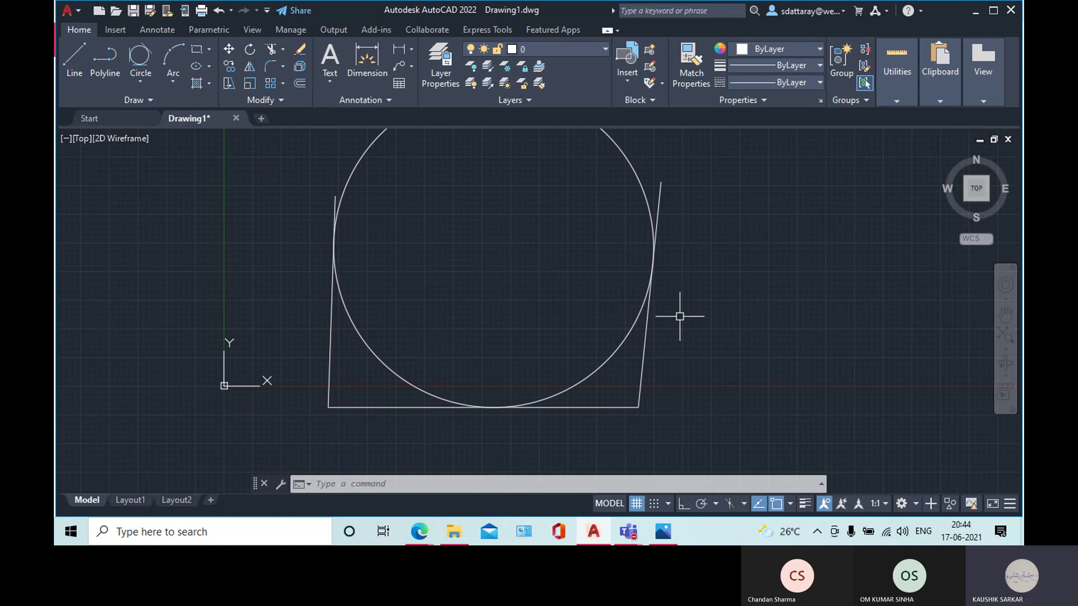
{"action": "left_click", "coordinate": [389, 368]}
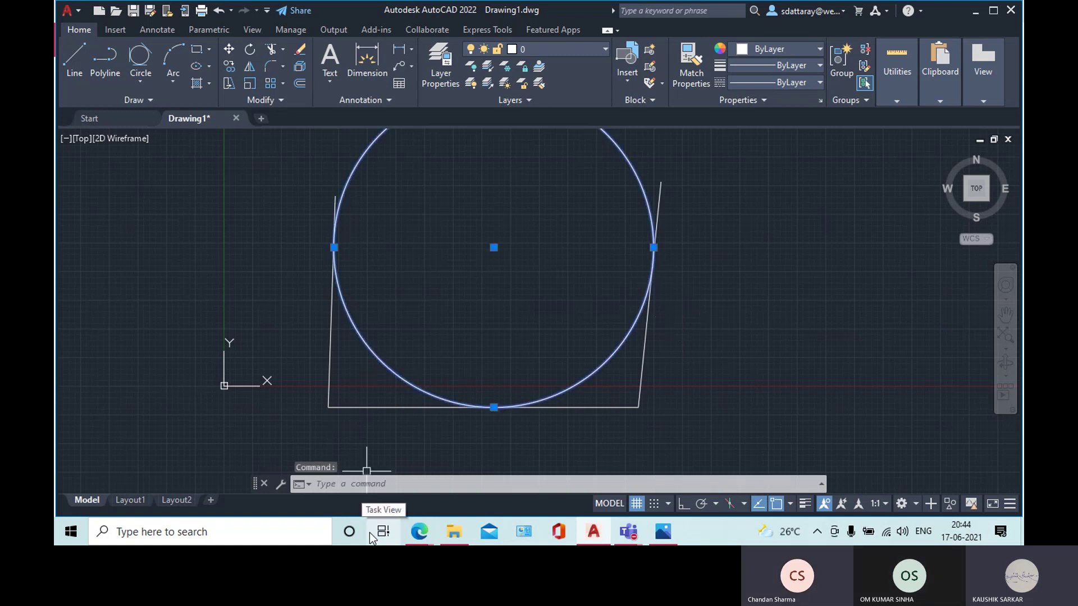
{"action": "key", "text": "Escape"}
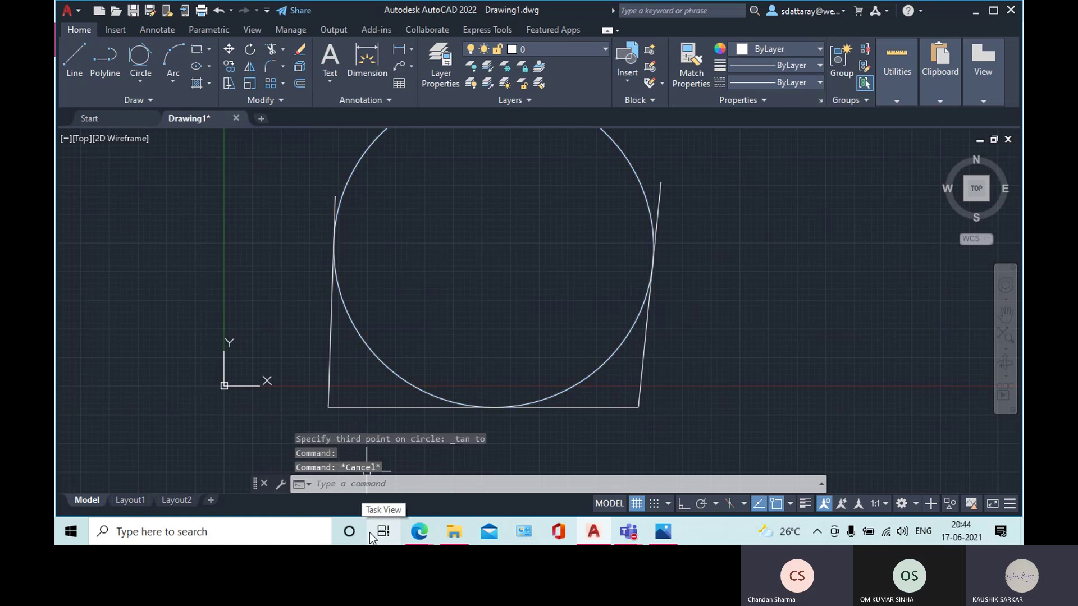
- Delete the tangent circle together with all three lines of the U shape
{"action": "middle_click_drag", "start_coordinate": [409, 414], "coordinate": [463, 400]}
{"action": "scroll", "coordinate": [463, 400], "scroll_direction": "down", "scroll_amount": 4}
{"action": "left_click", "coordinate": [300, 211]}
{"action": "left_click", "coordinate": [696, 428]}
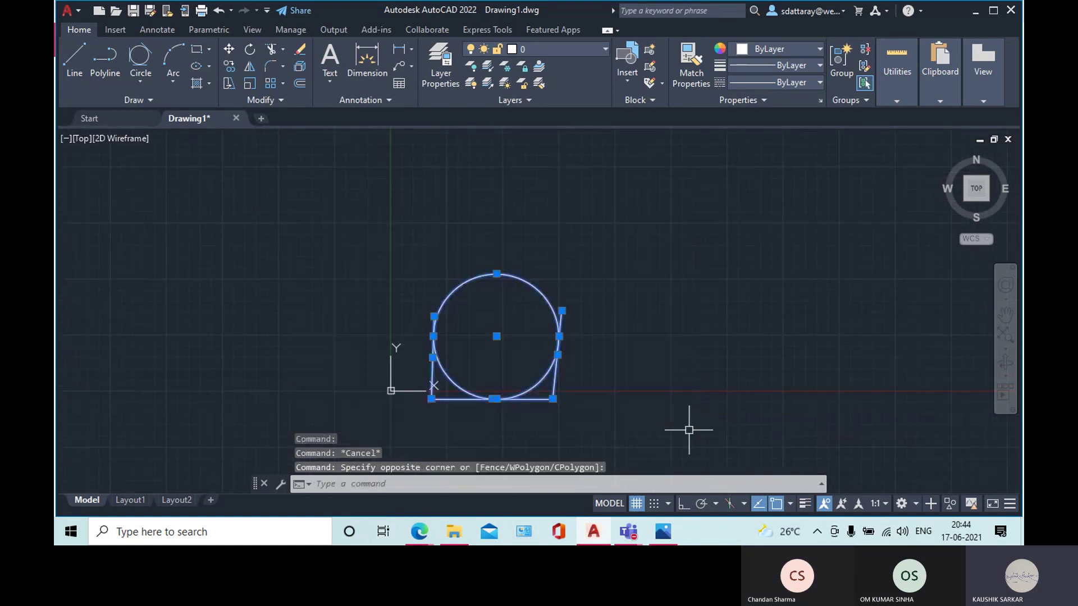
{"action": "key", "text": "Delete"}
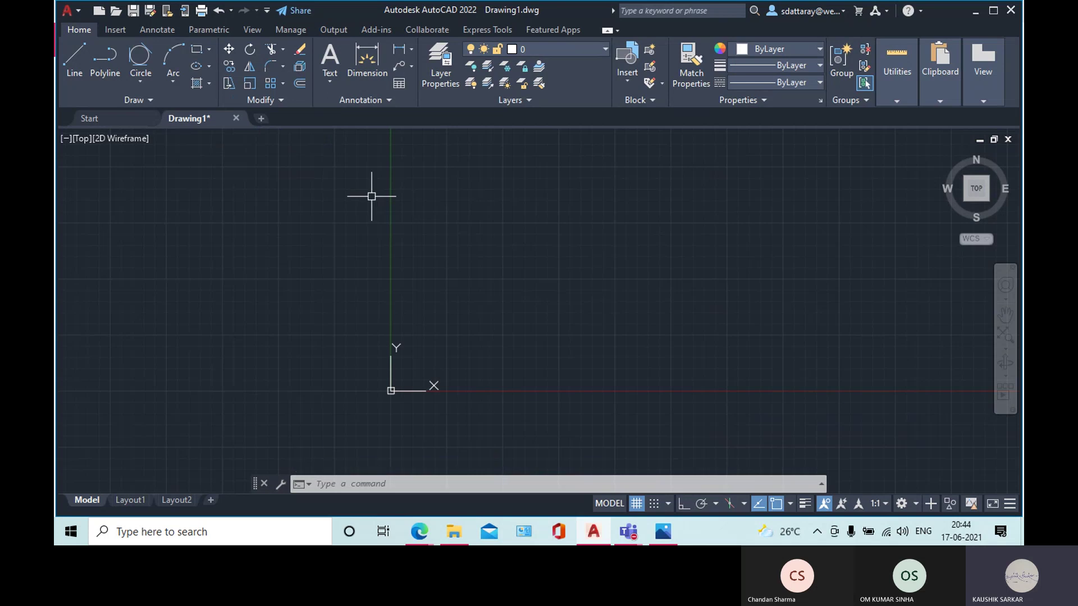
- Draw a rectangle with its first corner at 0,0, 60 units along X and 50 units along Y
{"action": "type", "text": "rec"}
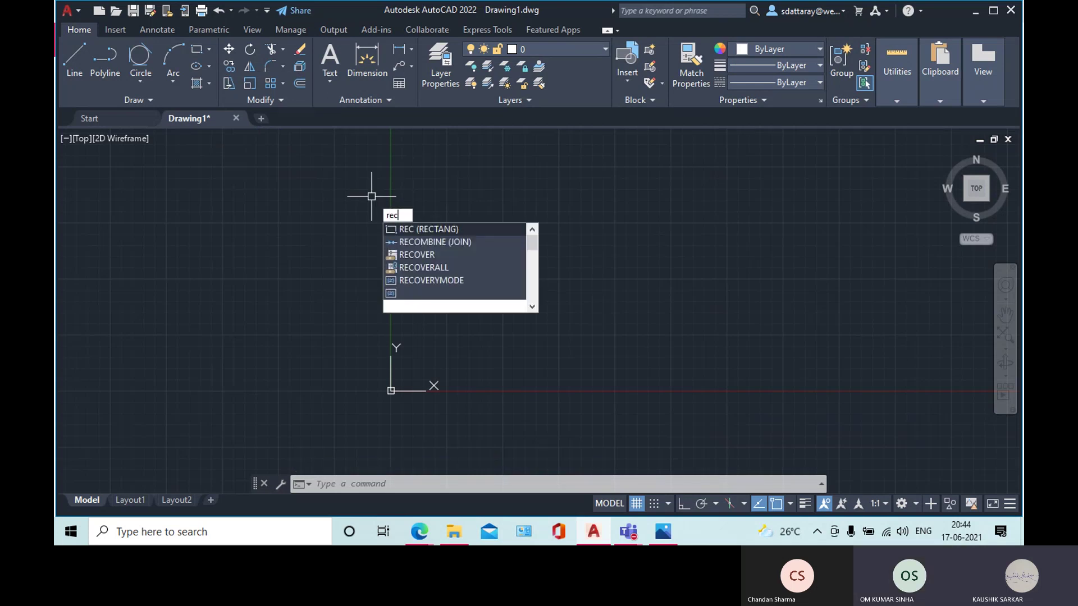
{"action": "key", "text": "Escape"}
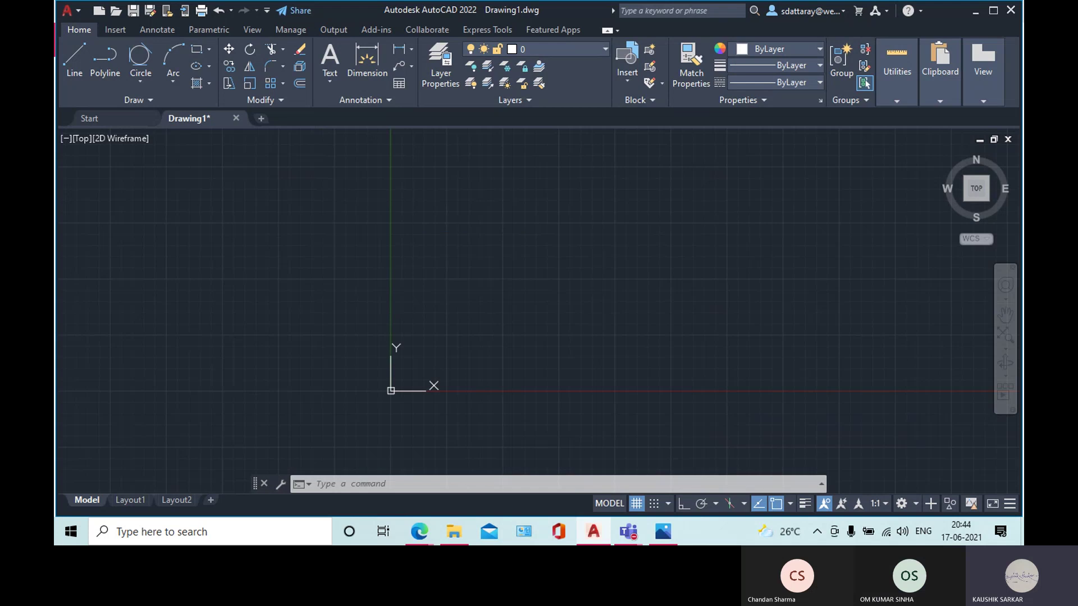
{"action": "type", "text": "rec"}
{"action": "key", "text": "Return"}
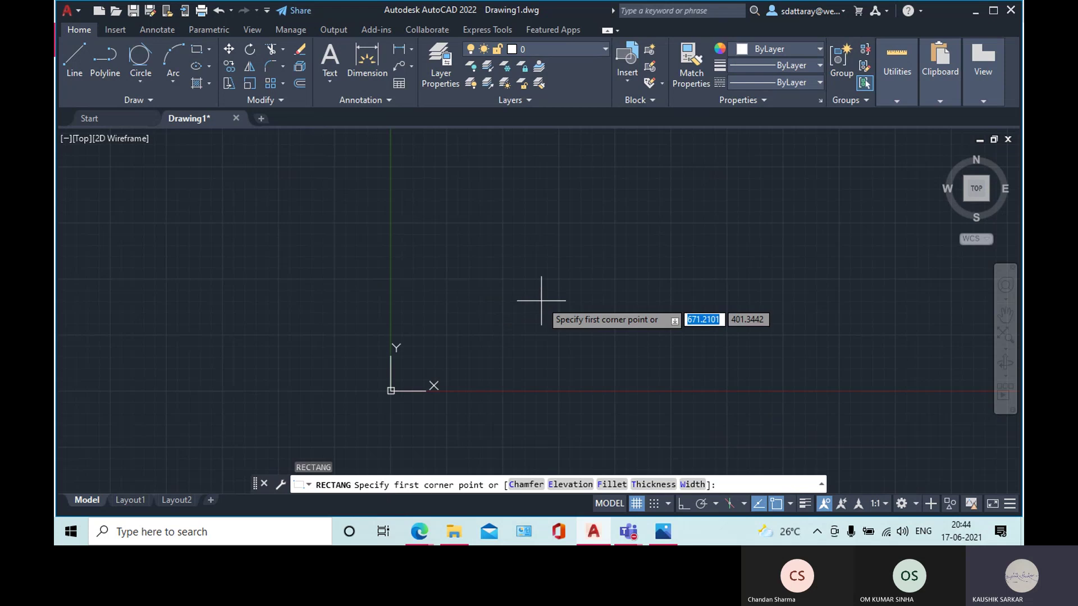
{"action": "type", "text": "0,0"}
{"action": "key", "text": "Return"}
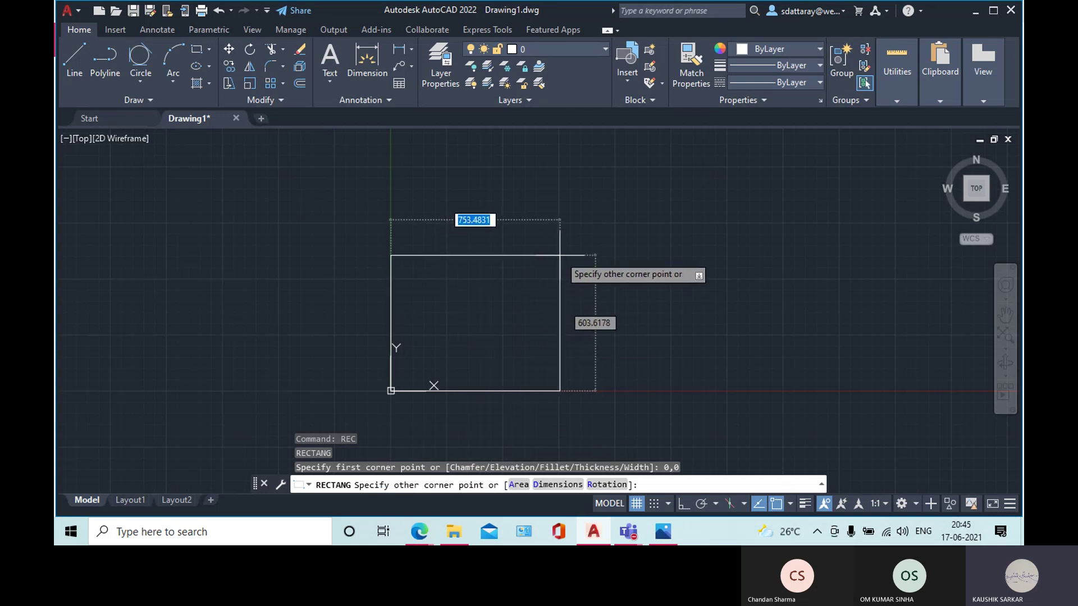
{"action": "type", "text": "60"}
{"action": "key", "text": "Tab"}
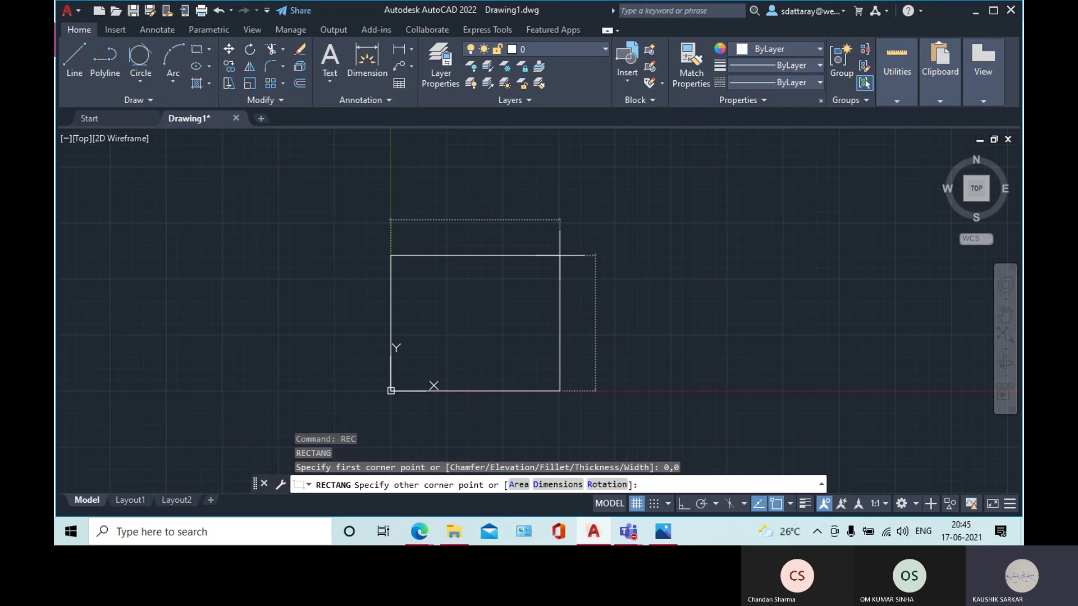
{"action": "type", "text": "50"}
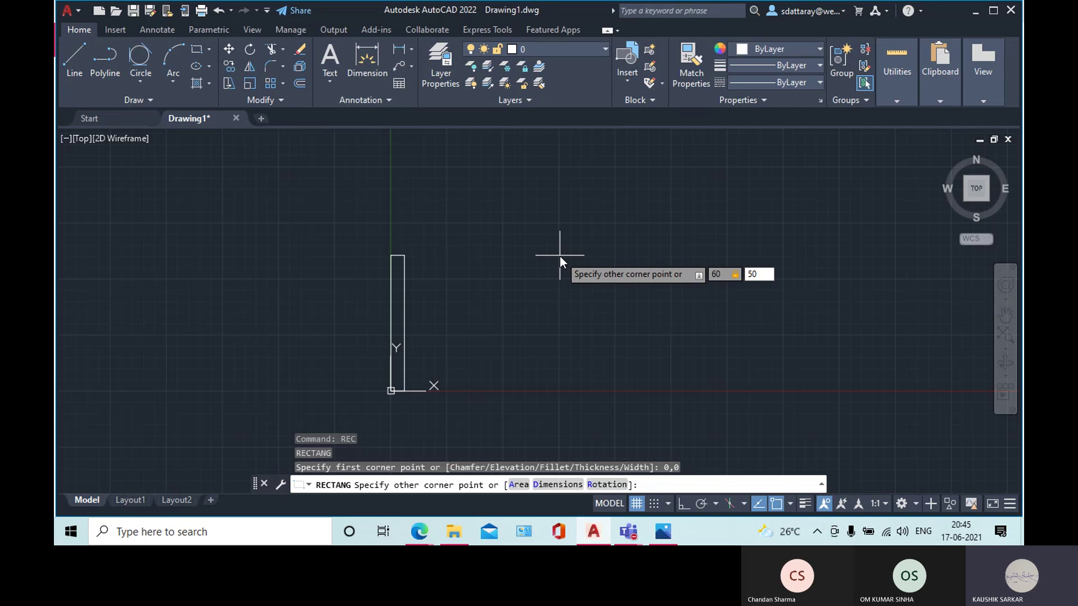
{"action": "key", "text": "Return"}
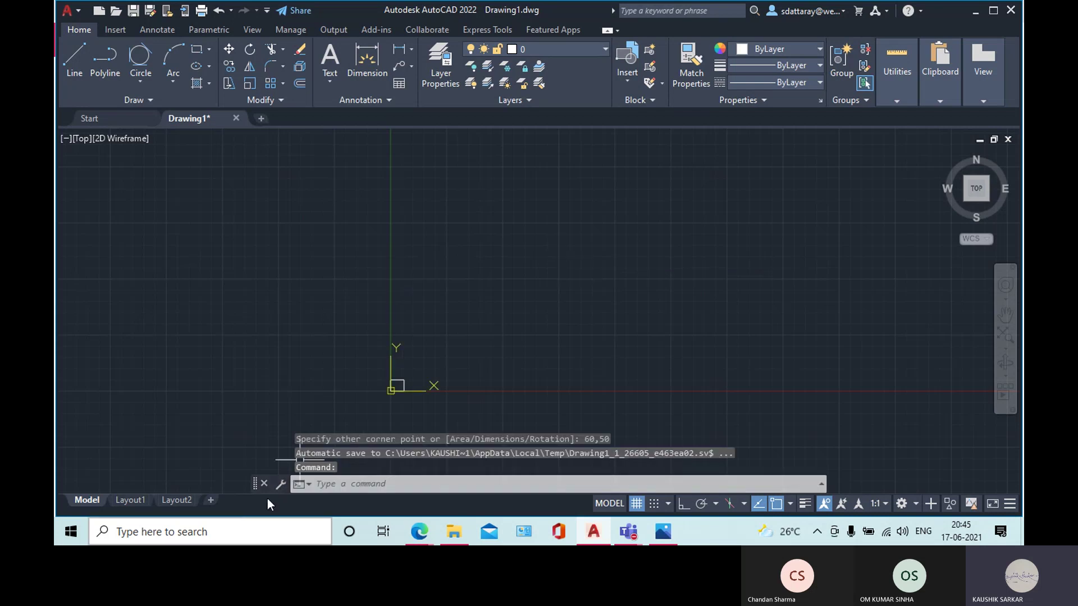
- Delete the 60 by 50 rectangle at the origin
{"action": "scroll", "coordinate": [415, 407], "scroll_direction": "up", "scroll_amount": 8}
{"action": "scroll", "coordinate": [340, 337], "scroll_direction": "up", "scroll_amount": 4}
{"action": "middle_click_drag", "start_coordinate": [334, 339], "coordinate": [615, 397]}
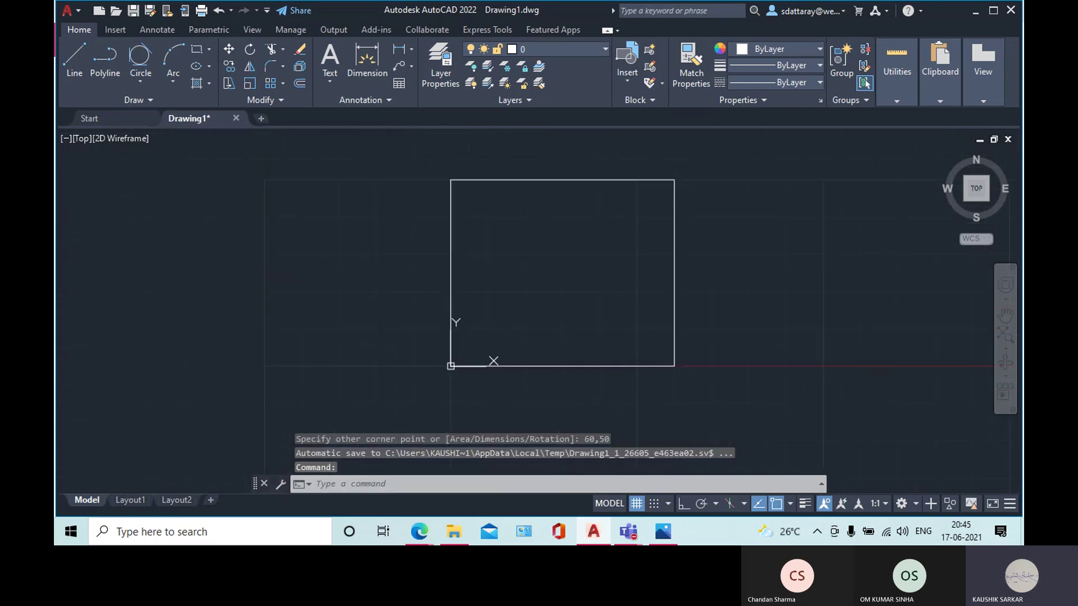
{"action": "scroll", "coordinate": [617, 393], "scroll_direction": "down", "scroll_amount": 2}
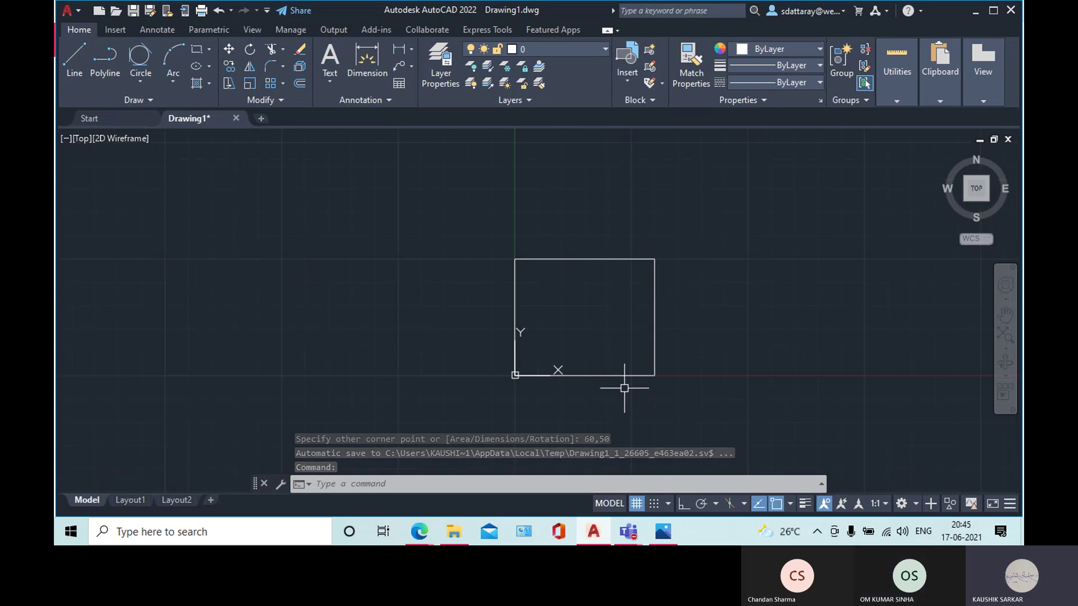
{"action": "left_click", "coordinate": [385, 222]}
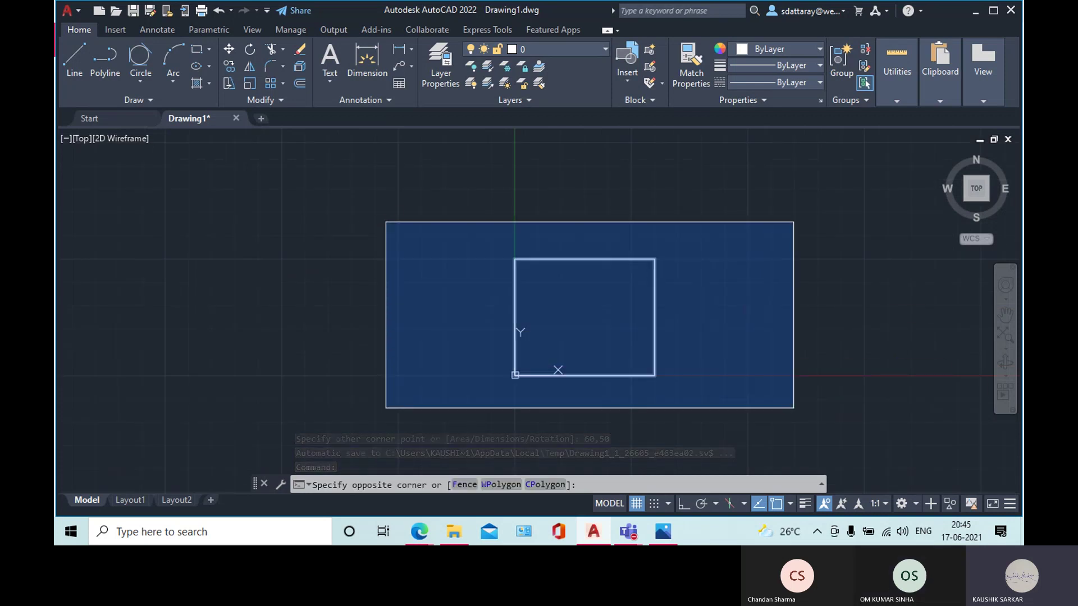
{"action": "left_click", "coordinate": [793, 408]}
{"action": "key", "text": "Delete"}
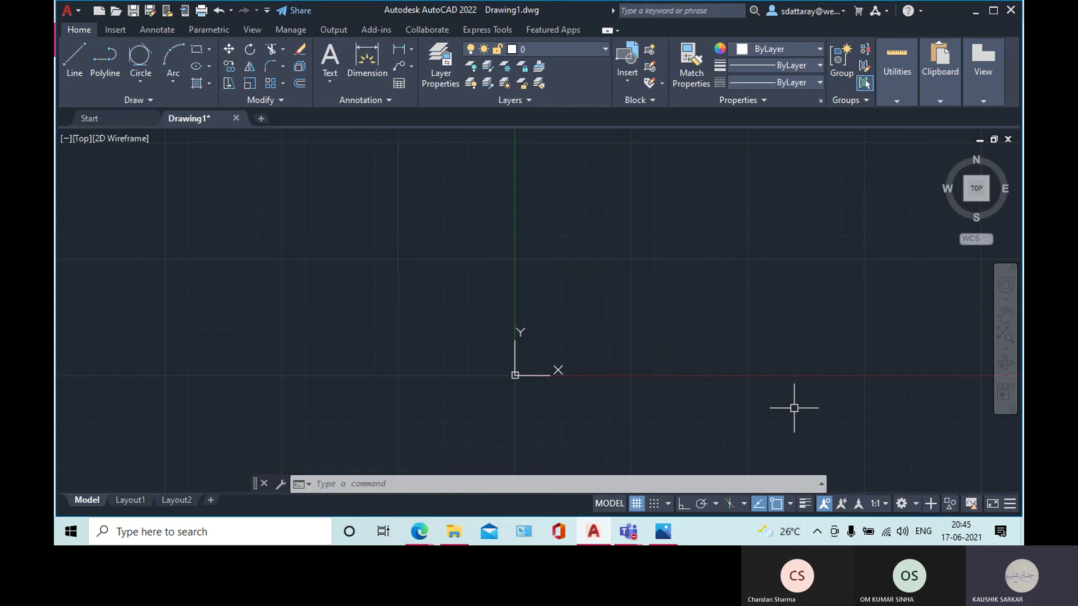
- Draw a rectangle from 0,0 using the Dimensions option with length 60 and width 100, placed in the positive X and Y quadrant
{"action": "type", "text": "rec"}
{"action": "key", "text": "Return"}
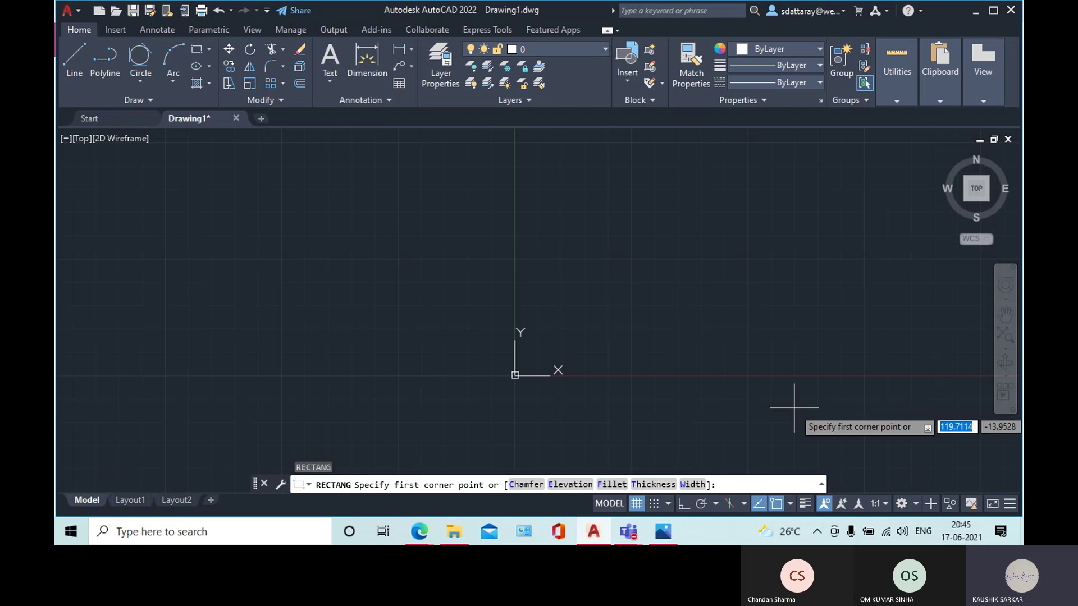
{"action": "type", "text": "0,0"}
{"action": "key", "text": "Return"}
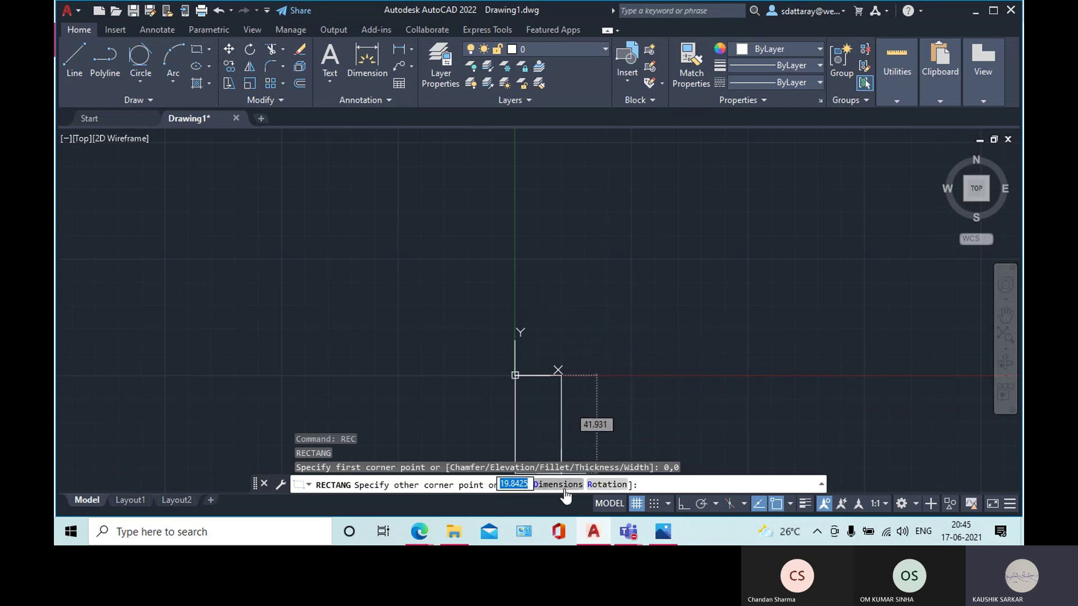
{"action": "type", "text": "d"}
{"action": "key", "text": "Return"}
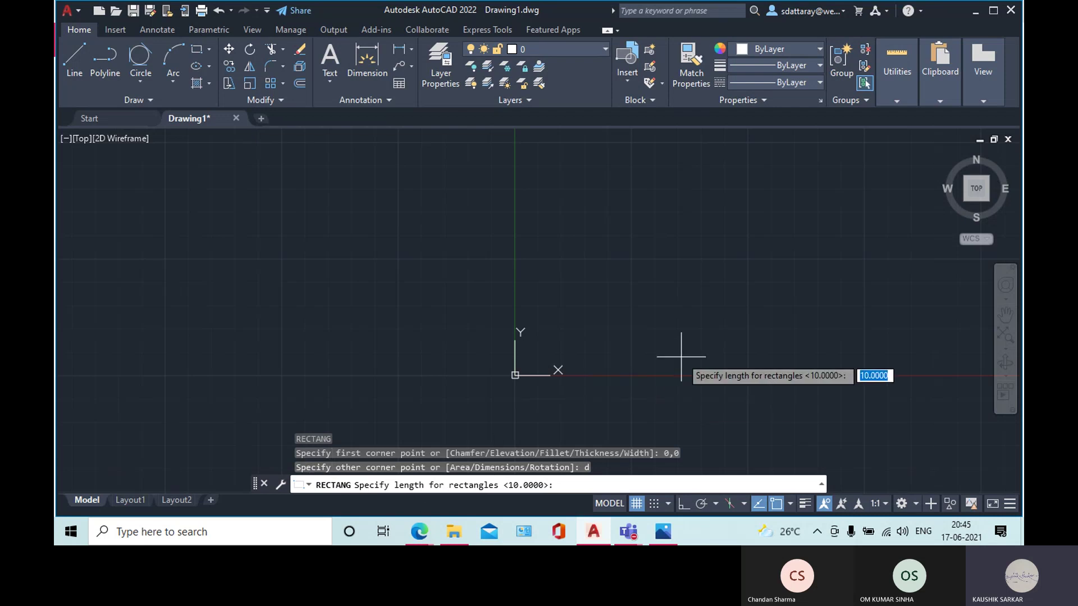
{"action": "type", "text": "60"}
{"action": "key", "text": "Return"}
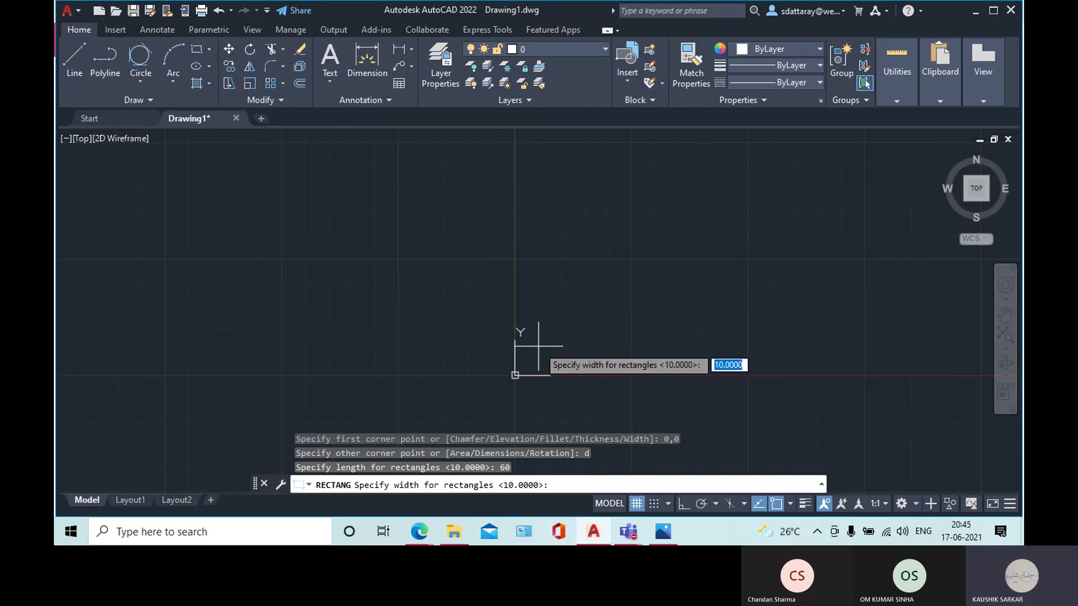
{"action": "type", "text": "100"}
{"action": "key", "text": "Return"}
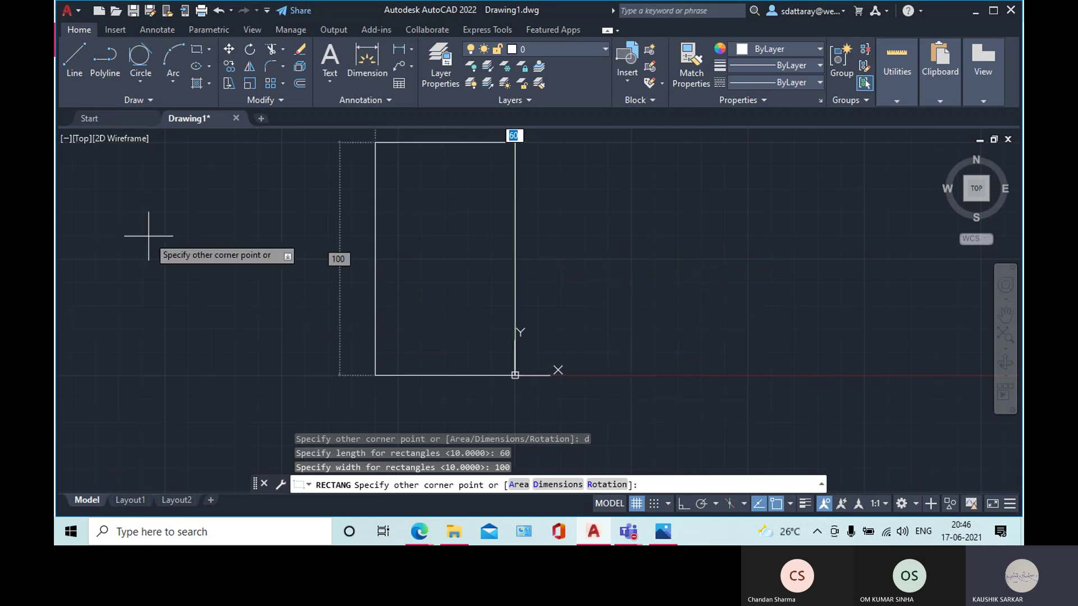
{"action": "left_click", "coordinate": [580, 270]}
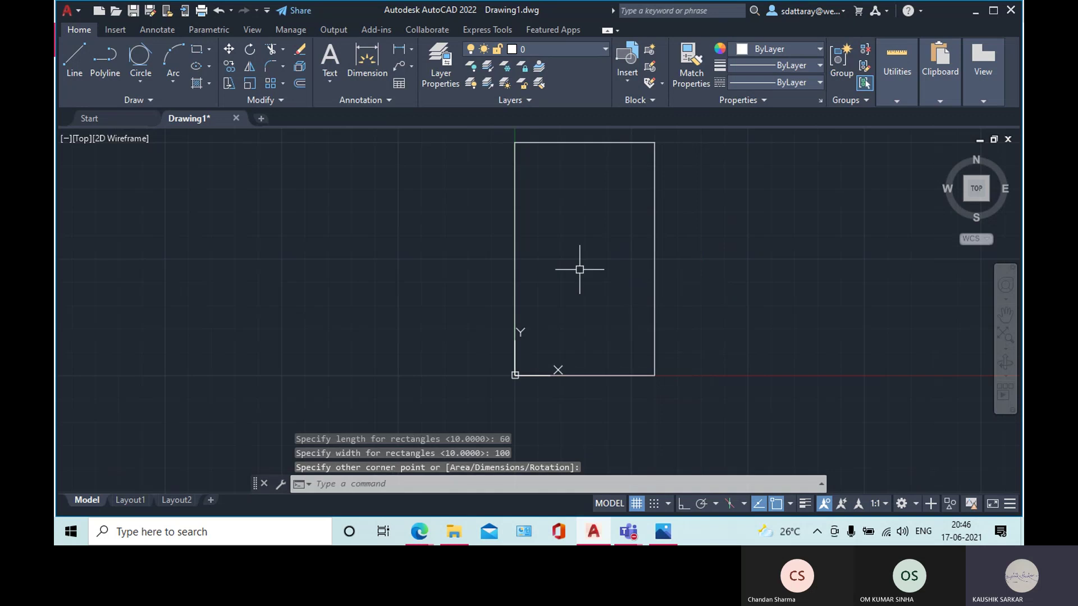
- Delete the 60 by 100 rectangle at the origin
{"action": "left_click", "coordinate": [769, 441]}
{"action": "scroll", "coordinate": [599, 378], "scroll_direction": "down", "scroll_amount": 3}
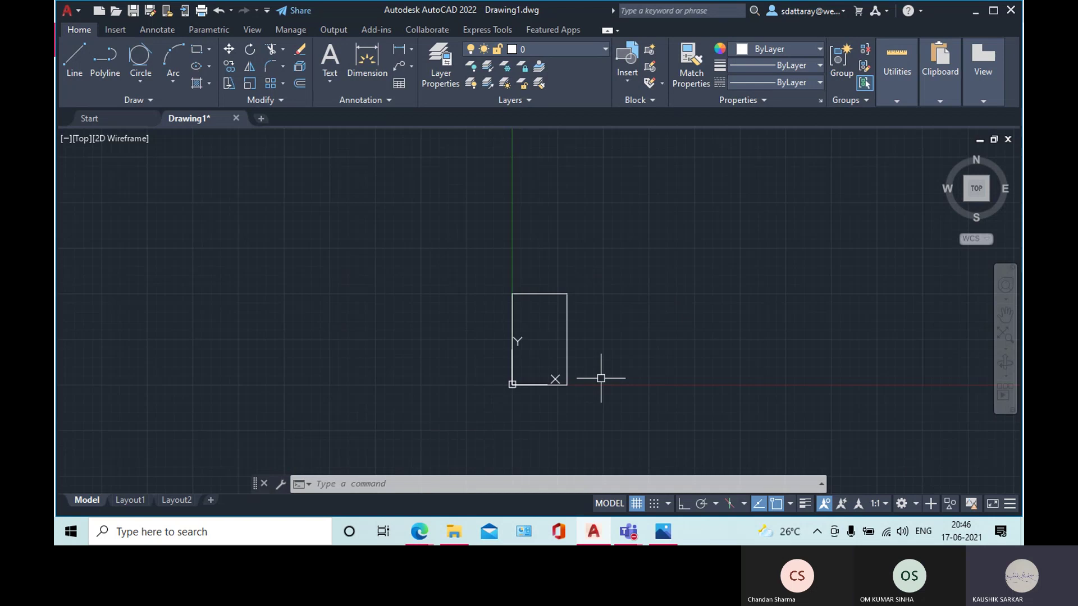
{"action": "left_click", "coordinate": [457, 219]}
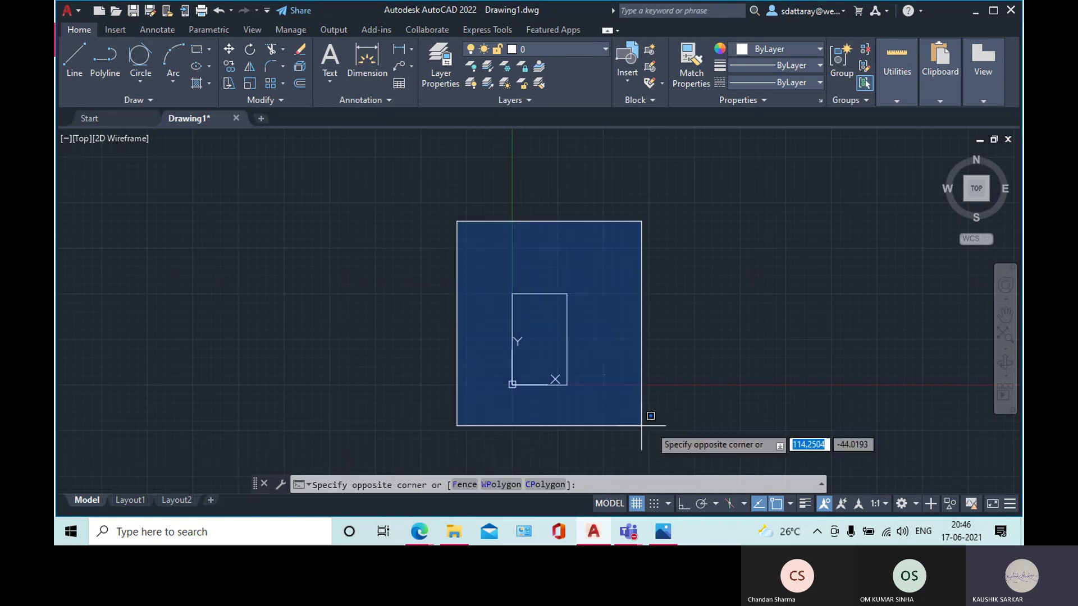
{"action": "left_click", "coordinate": [663, 427]}
{"action": "key", "text": "Delete"}
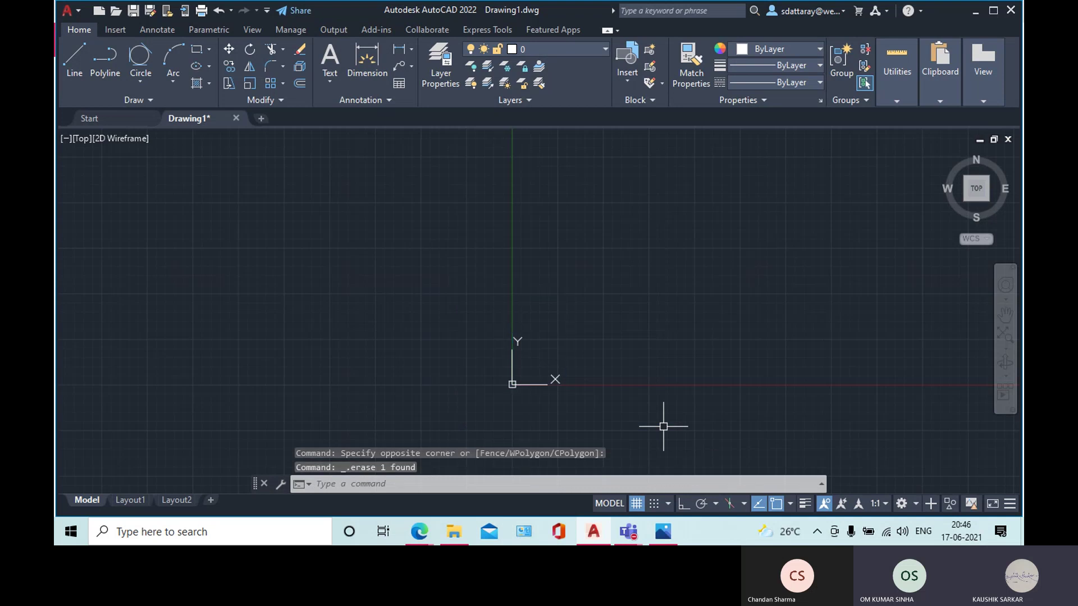
- Switch to the Microsoft Teams meeting window to check the participants, and minimise it to return to AutoCAD
{"action": "left_click", "coordinate": [209, 49]}
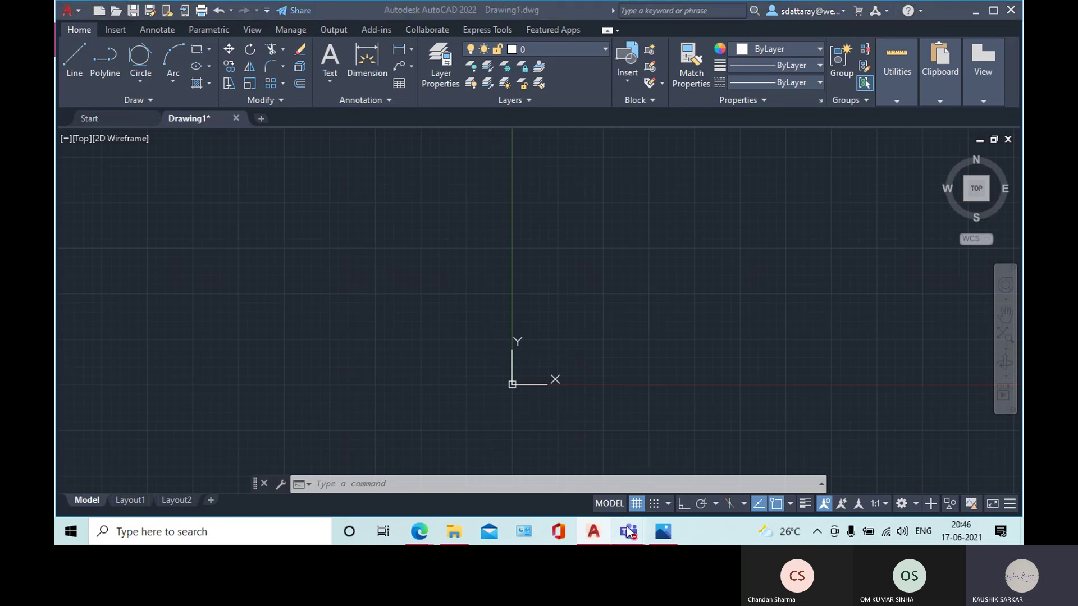
{"action": "mouse_move", "coordinate": [626, 527]}
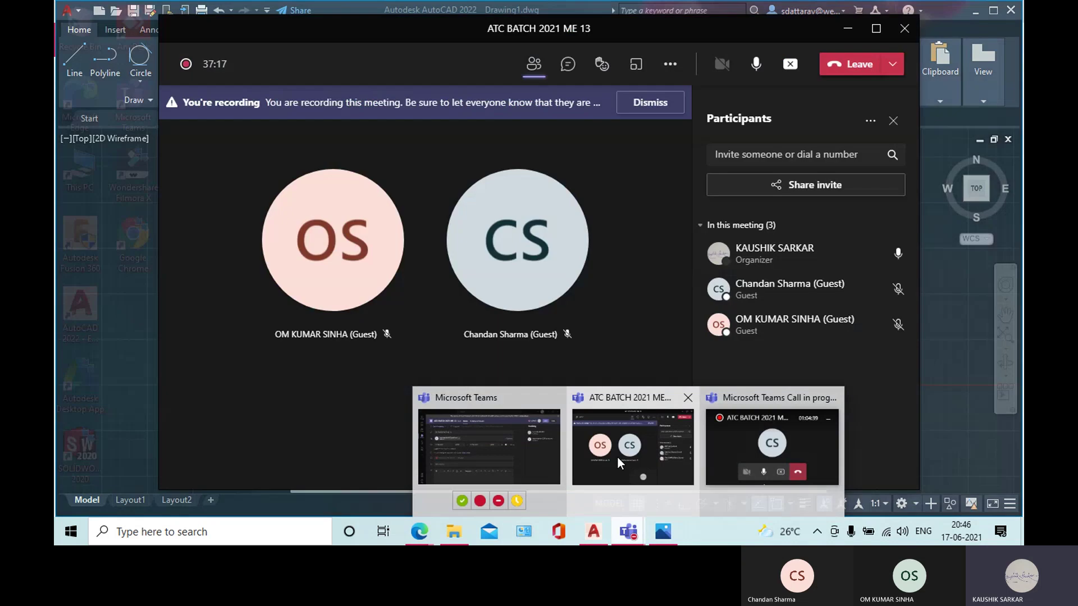
{"action": "left_click", "coordinate": [618, 457]}
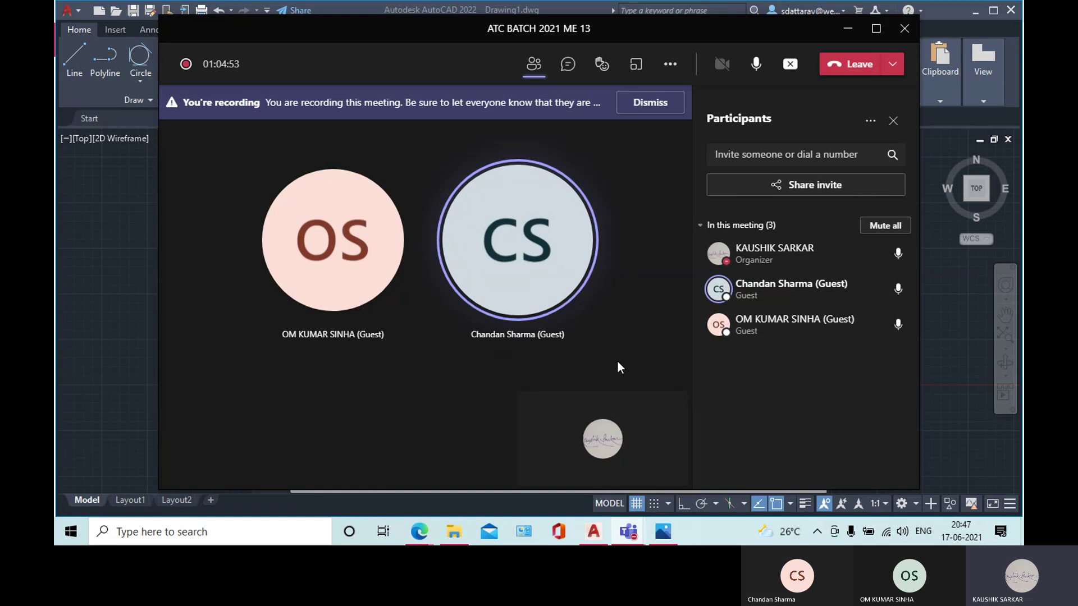
{"action": "left_click", "coordinate": [848, 29]}
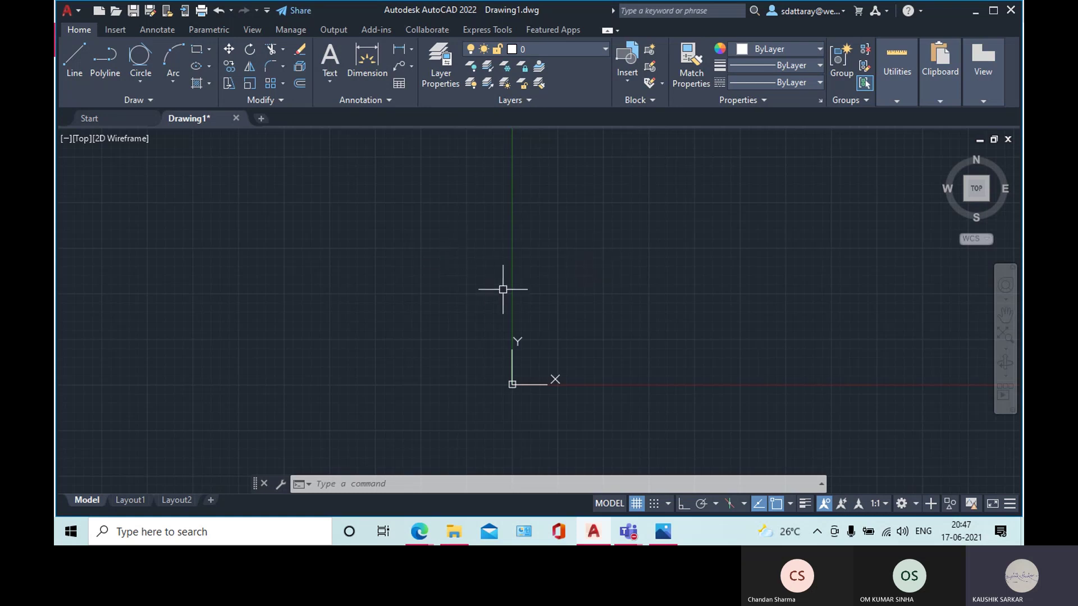
- Draw a six-sided polygon centred at 50,50, inscribed in a circle of radius 30
{"action": "type", "text": "POL"}
{"action": "key", "text": "Escape"}
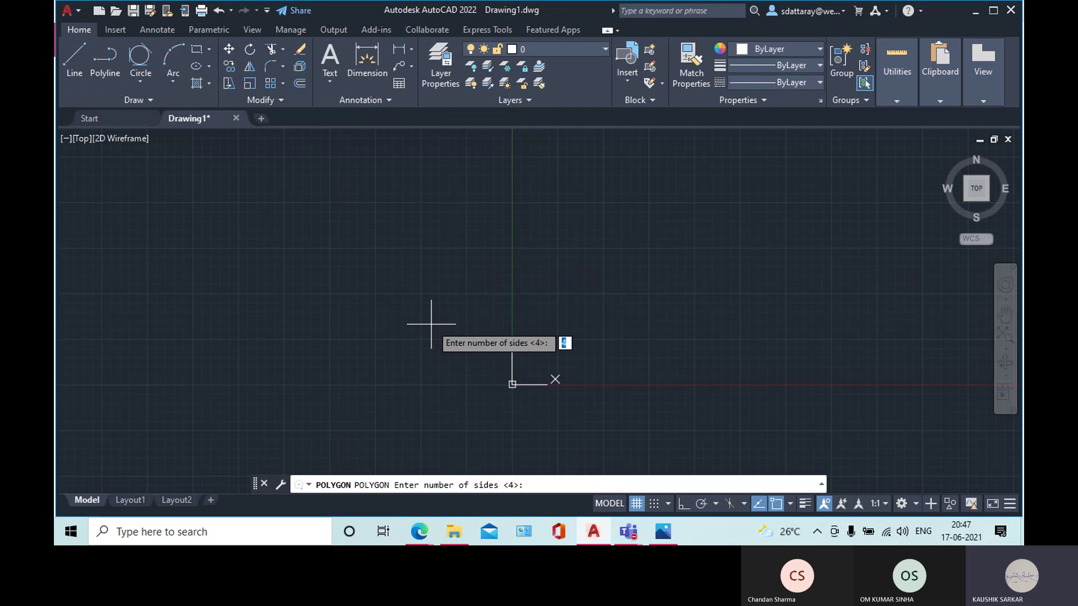
{"action": "type", "text": "6"}
{"action": "key", "text": "Return"}
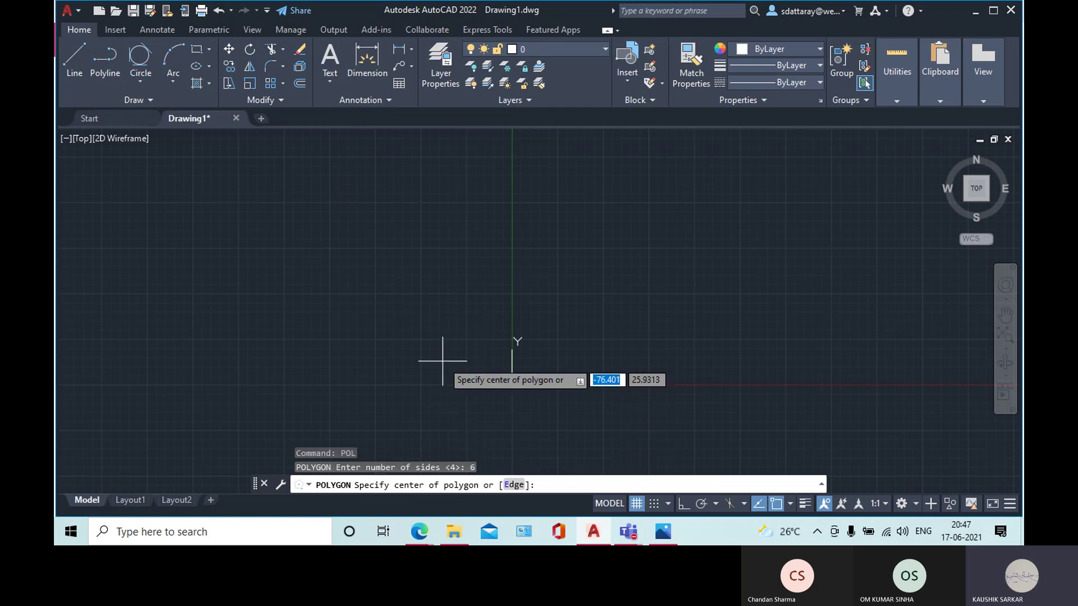
{"action": "type", "text": "50"}
{"action": "key", "text": "Tab"}
{"action": "type", "text": "50"}
{"action": "key", "text": "Return"}
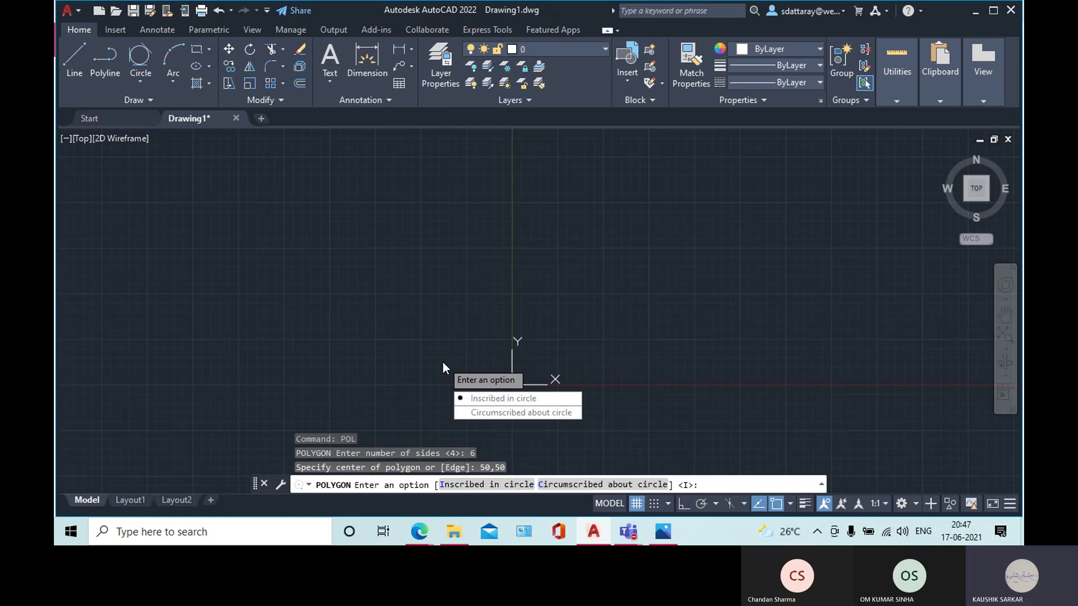
{"action": "left_click", "coordinate": [509, 398]}
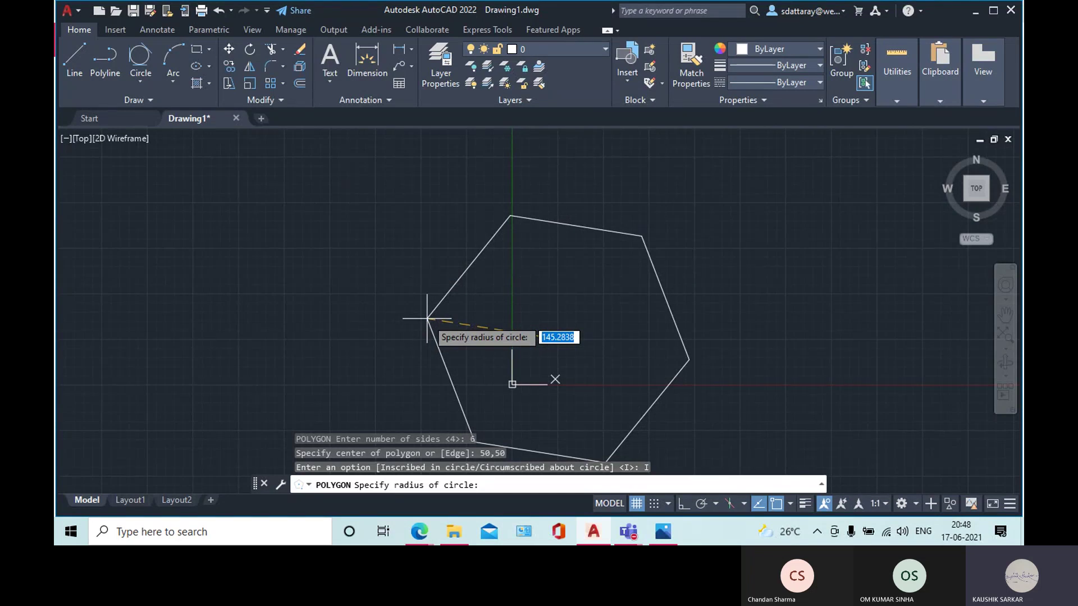
{"action": "type", "text": "30"}
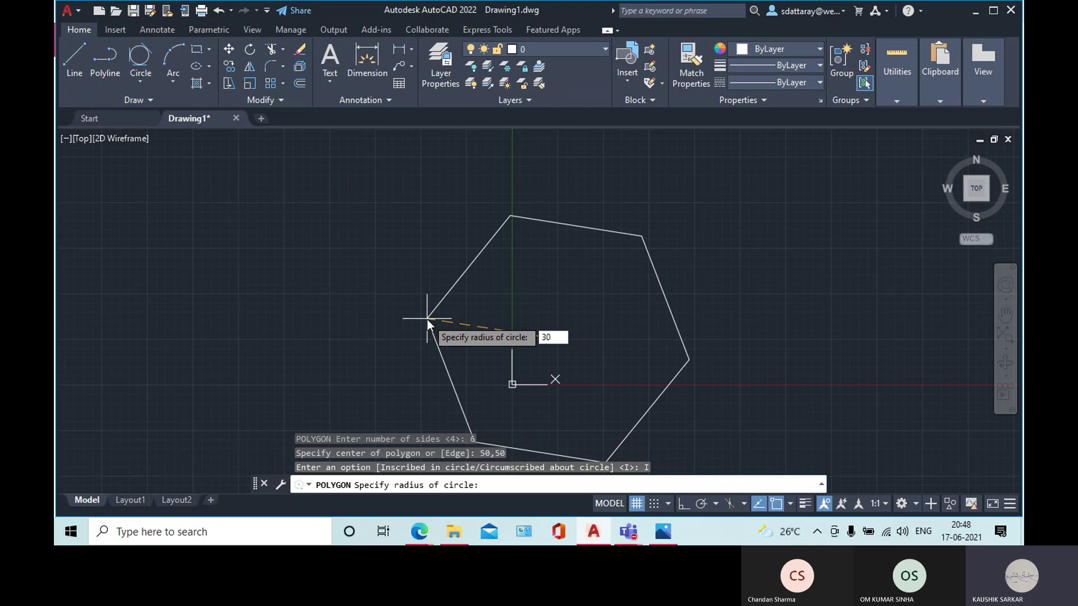
{"action": "key", "text": "Return"}
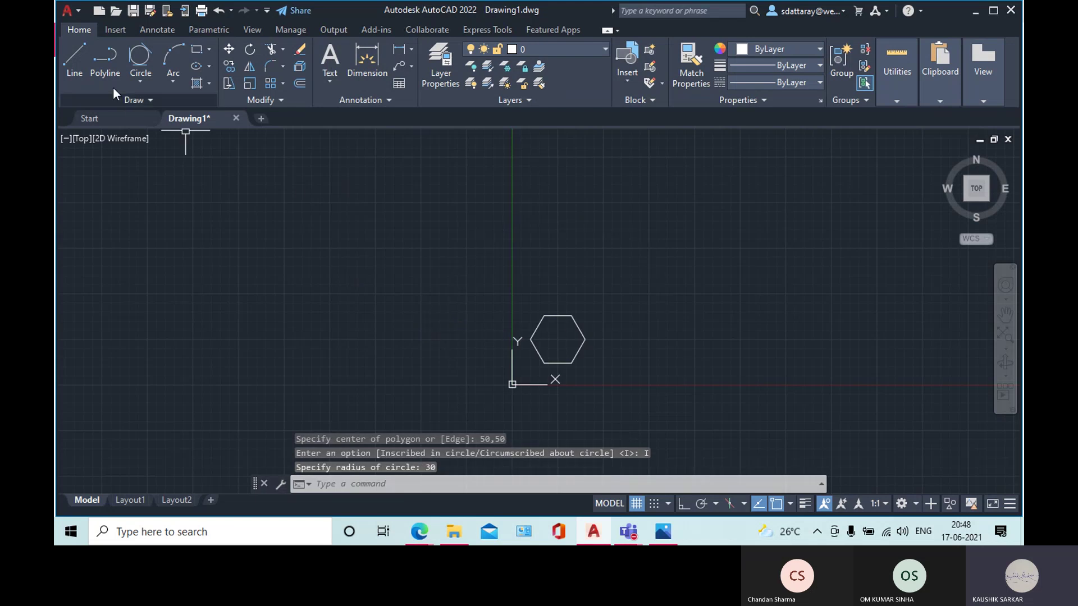
- Draw a centre-radius circle of radius 30 at the hexagon's centre
{"action": "left_click", "coordinate": [142, 84]}
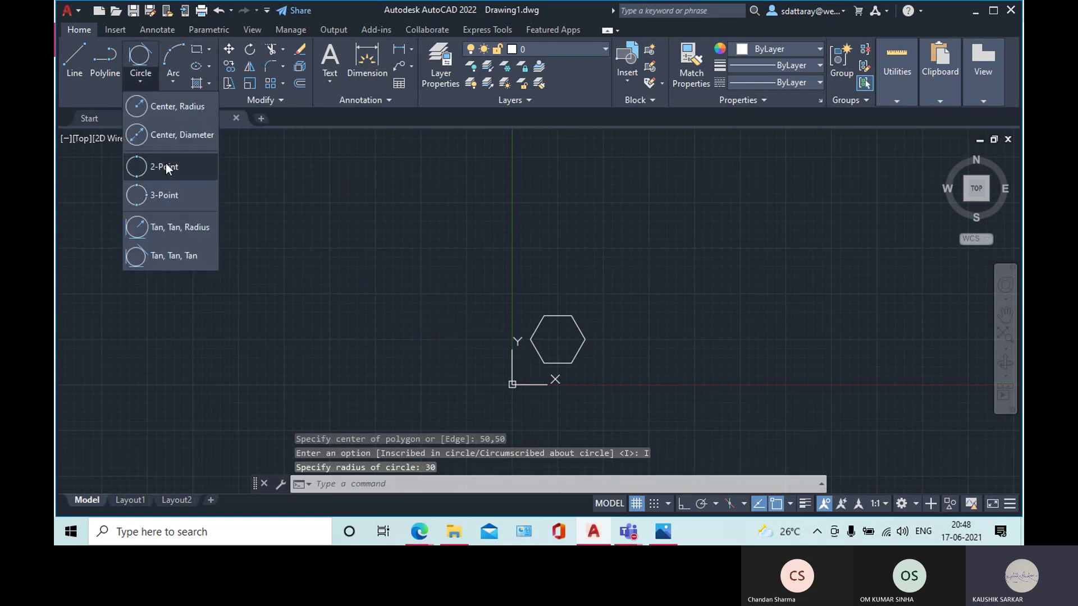
{"action": "left_click", "coordinate": [190, 114]}
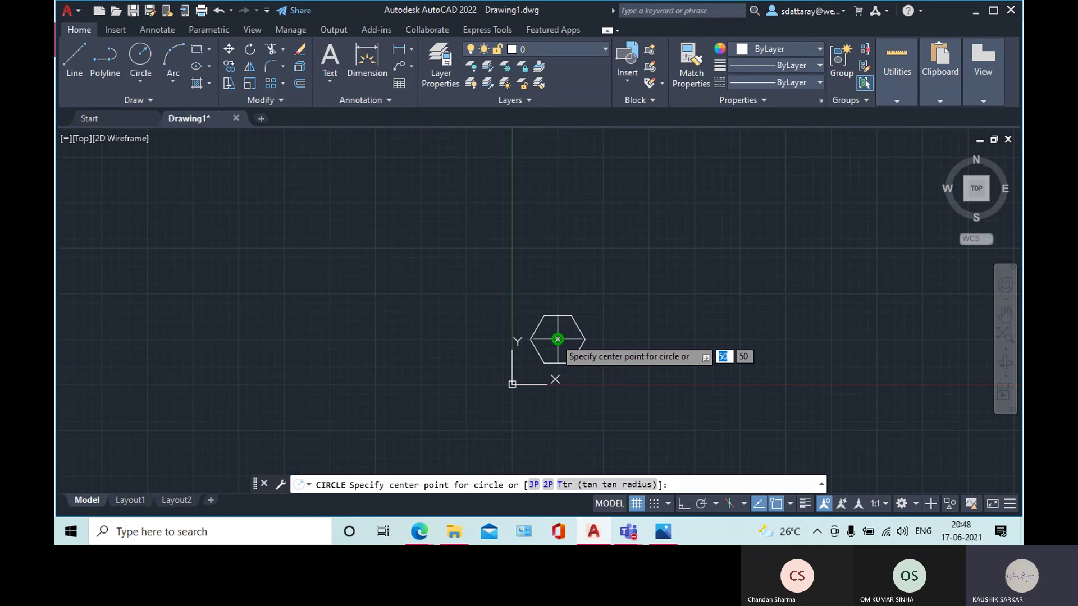
{"action": "left_click", "coordinate": [558, 339]}
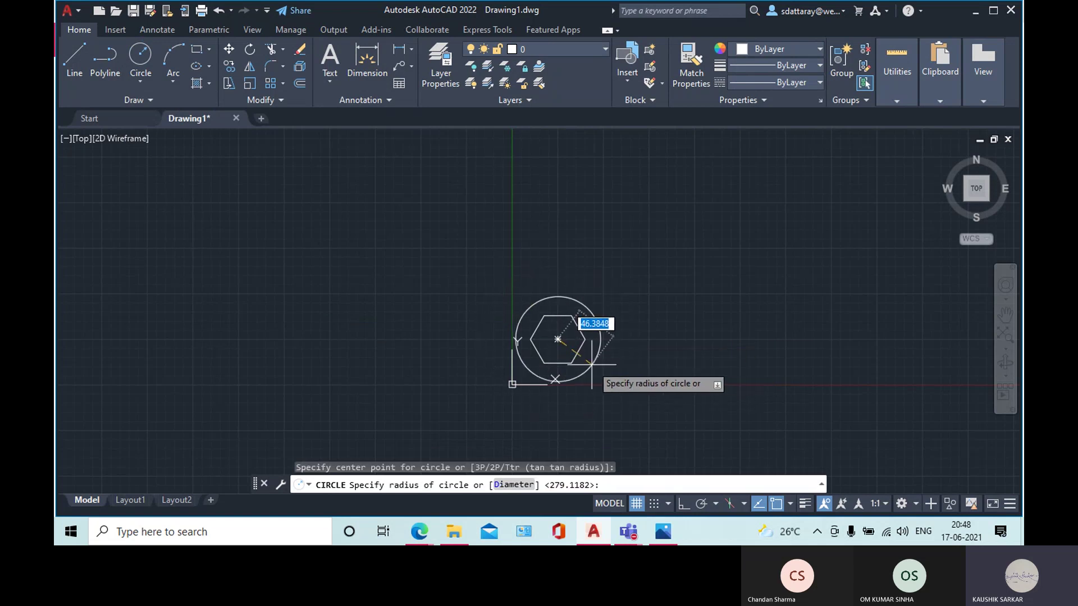
{"action": "type", "text": "30"}
{"action": "key", "text": "Return"}
- Examine up close how the hexagon's corners meet the surrounding circle
{"action": "scroll", "coordinate": [576, 346], "scroll_direction": "up", "scroll_amount": 4}
{"action": "scroll", "coordinate": [575, 346], "scroll_direction": "up", "scroll_amount": 6}
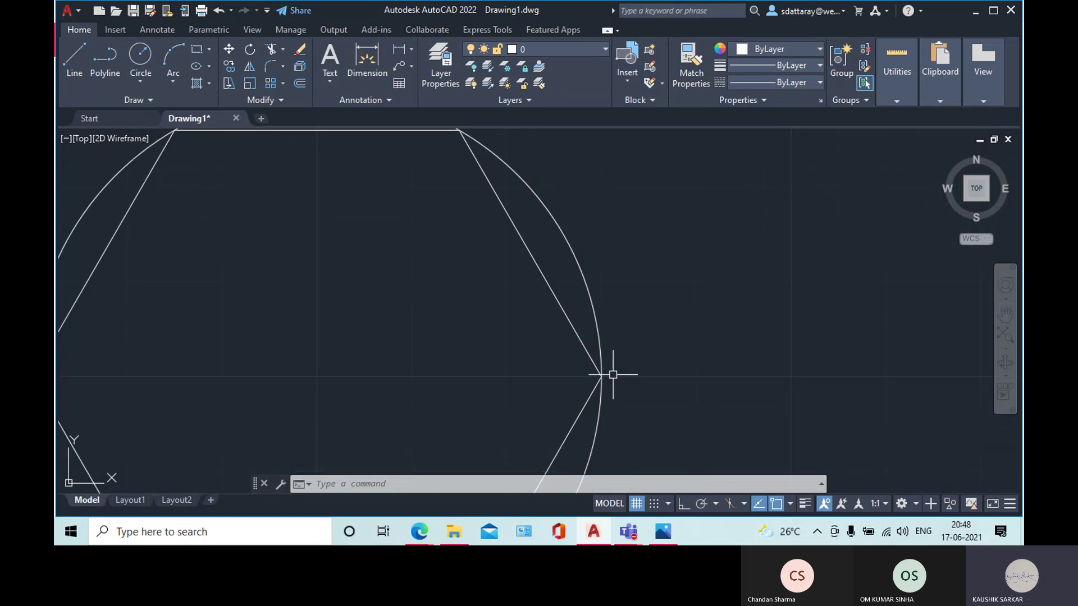
{"action": "scroll", "coordinate": [609, 366], "scroll_direction": "down", "scroll_amount": 4}
{"action": "scroll", "coordinate": [562, 320], "scroll_direction": "up", "scroll_amount": 4}
{"action": "scroll", "coordinate": [523, 307], "scroll_direction": "up", "scroll_amount": 2}
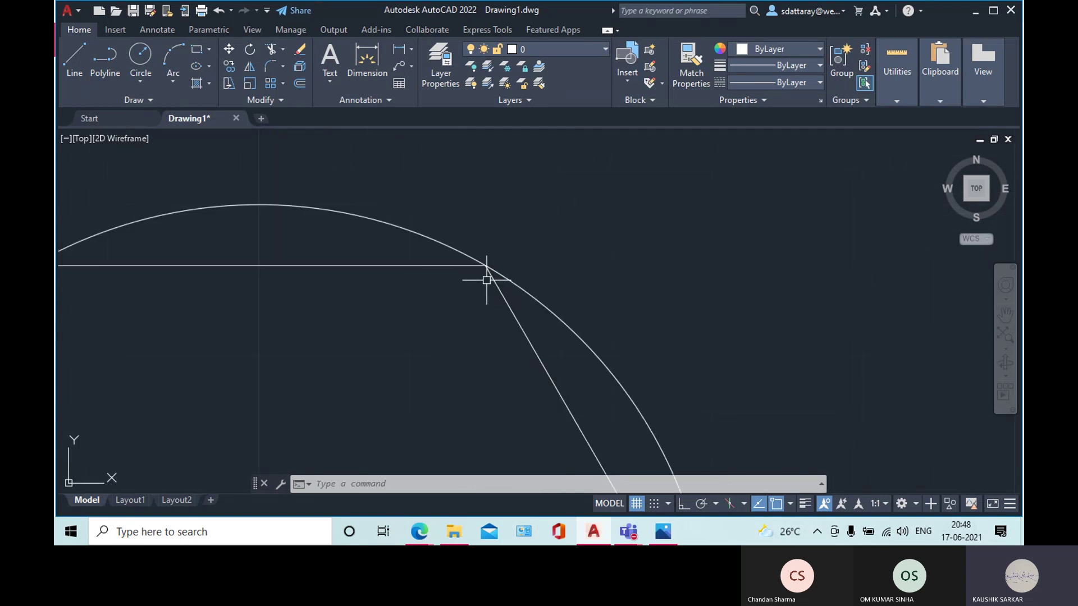
{"action": "scroll", "coordinate": [549, 298], "scroll_direction": "down", "scroll_amount": 5}
{"action": "middle_click_drag", "start_coordinate": [549, 298], "coordinate": [608, 190]}
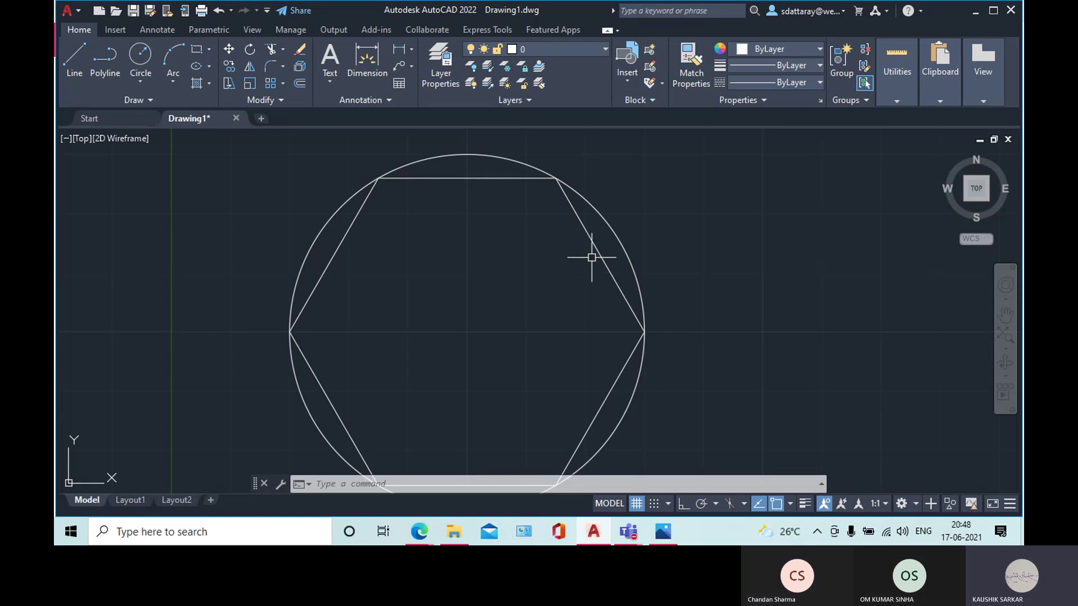
{"action": "middle_click_drag", "start_coordinate": [589, 255], "coordinate": [337, 208]}
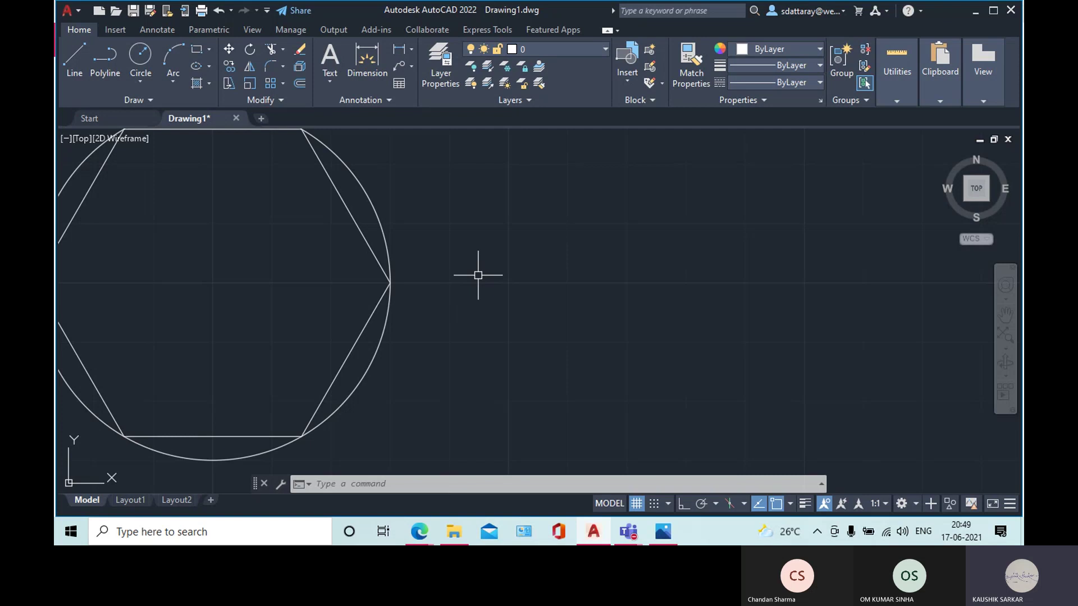
- Draw a three-sided polygon centred at 120,120, circumscribed about a circle of radius 30
{"action": "type", "text": "POL"}
{"action": "key", "text": "Return"}
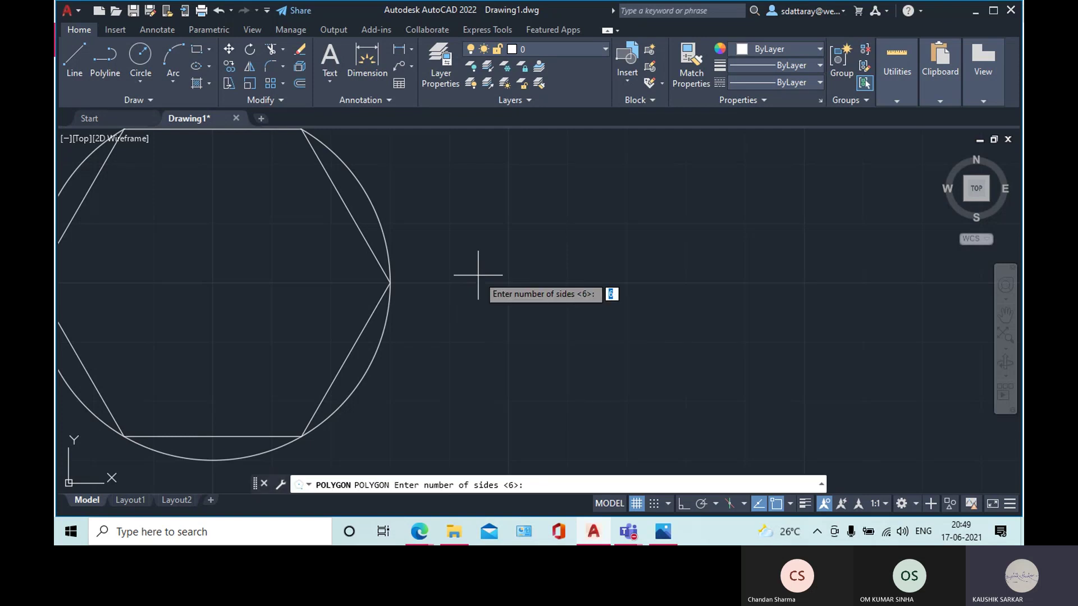
{"action": "type", "text": "3"}
{"action": "key", "text": "Return"}
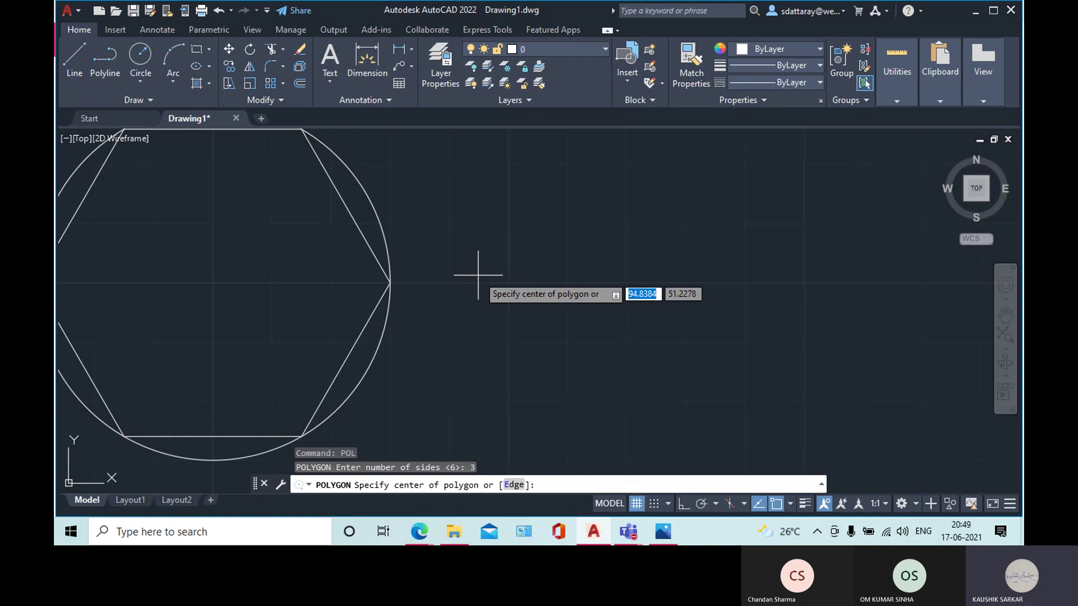
{"action": "type", "text": "120"}
{"action": "key", "text": "Tab"}
{"action": "type", "text": "120"}
{"action": "key", "text": "Return"}
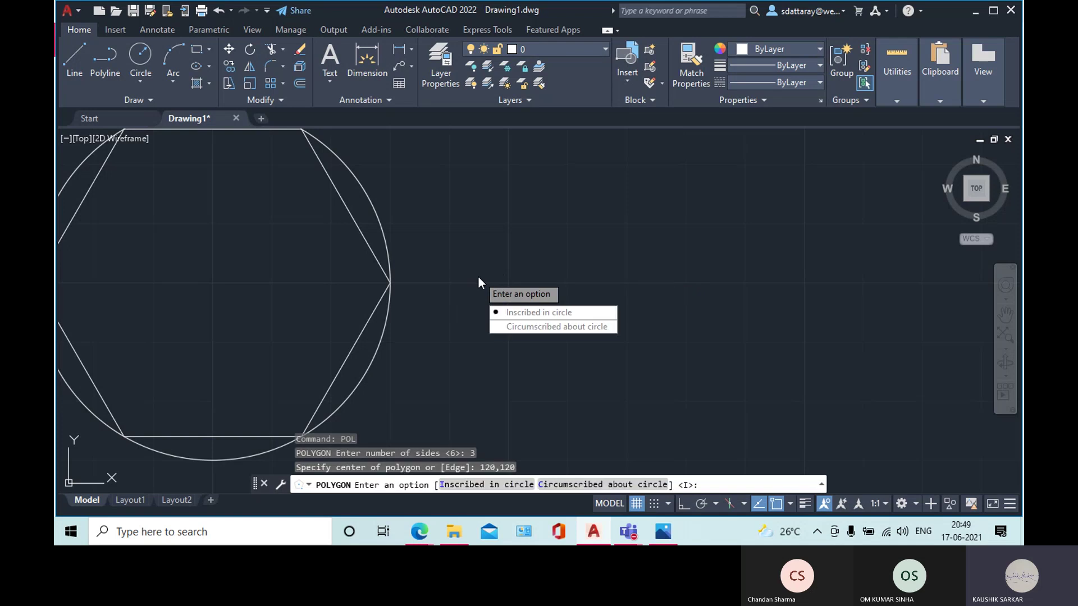
{"action": "left_click", "coordinate": [524, 329]}
{"action": "scroll", "coordinate": [574, 275], "scroll_direction": "down", "scroll_amount": 2}
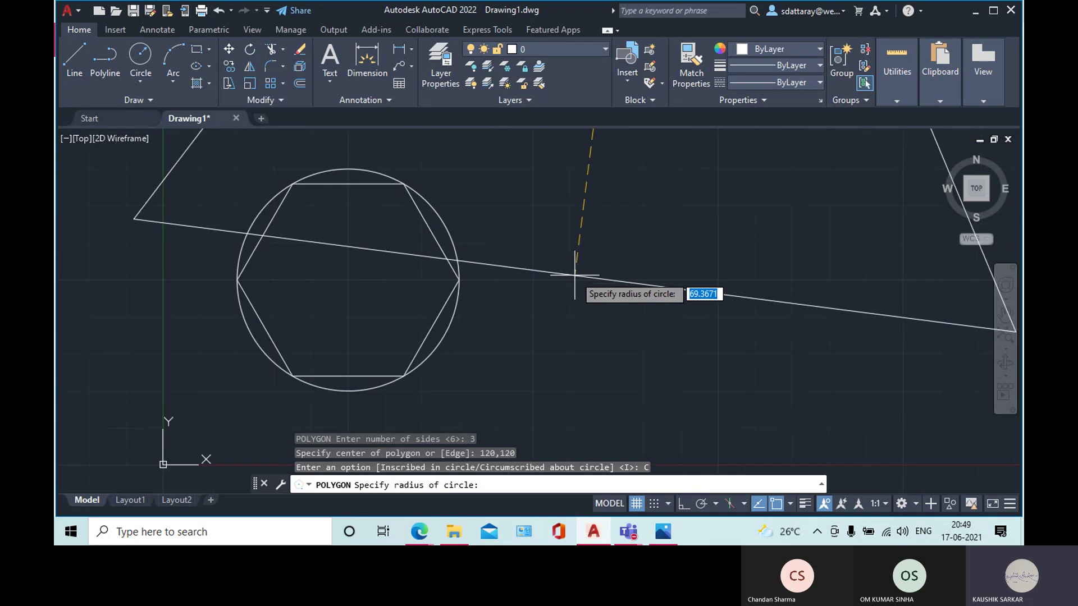
{"action": "scroll", "coordinate": [602, 275], "scroll_direction": "down", "scroll_amount": 3}
{"action": "scroll", "coordinate": [601, 274], "scroll_direction": "down", "scroll_amount": 2}
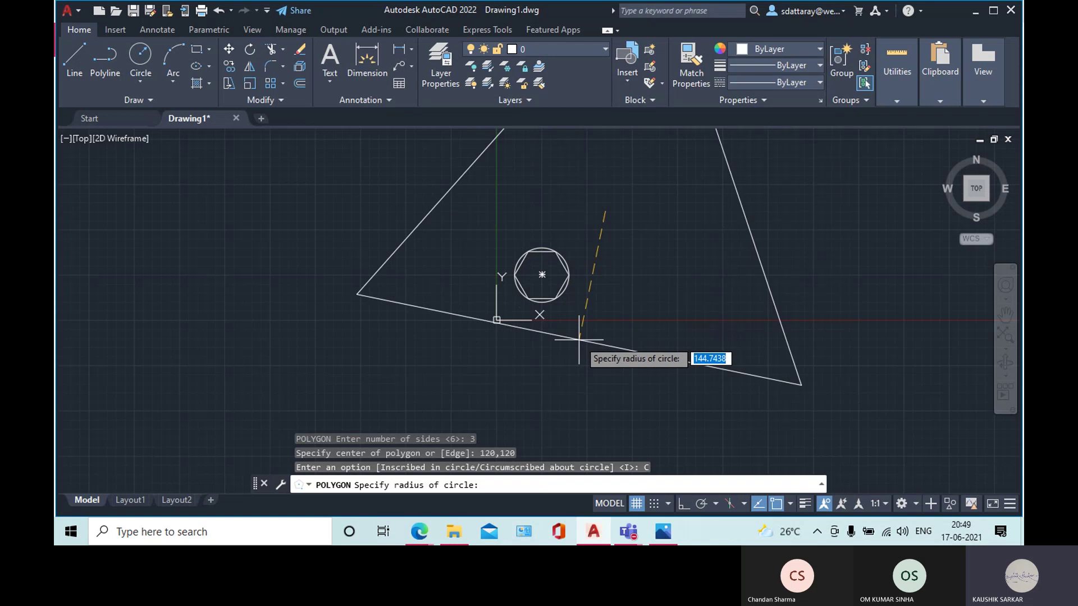
{"action": "type", "text": "30"}
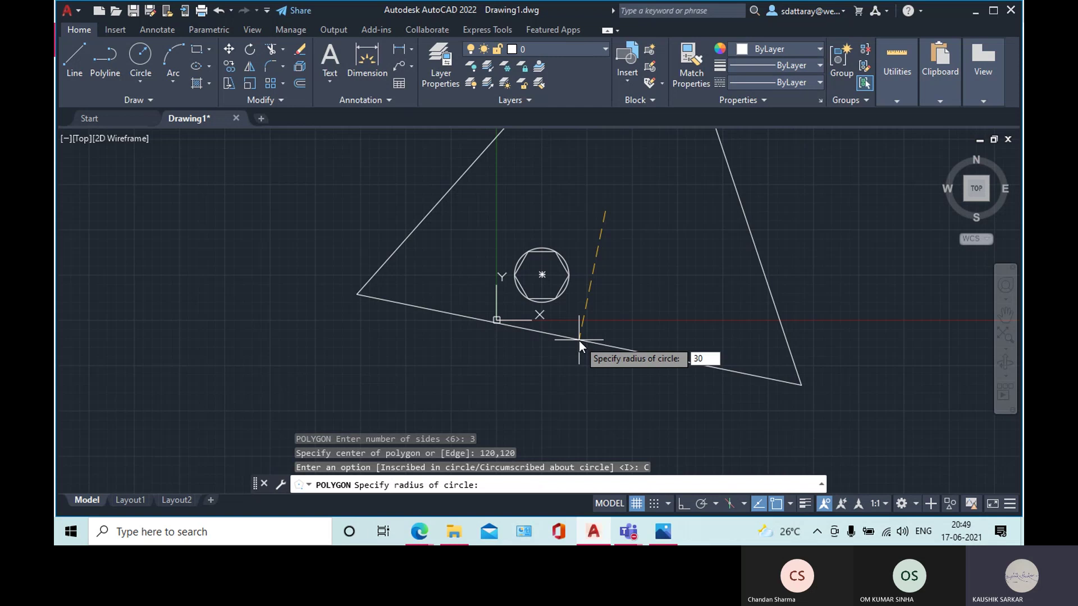
{"action": "key", "text": "Return"}
- Draw a circle of radius 30 at the triangle's centre
{"action": "middle_click_drag", "start_coordinate": [578, 339], "coordinate": [361, 395]}
{"action": "left_click", "coordinate": [141, 55]}
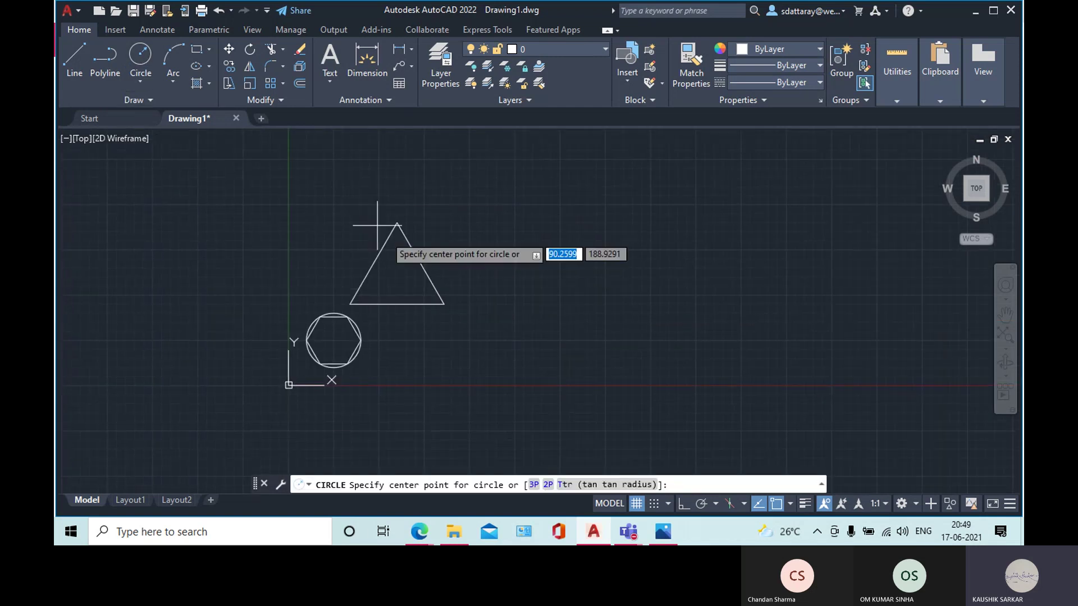
{"action": "left_click", "coordinate": [397, 276]}
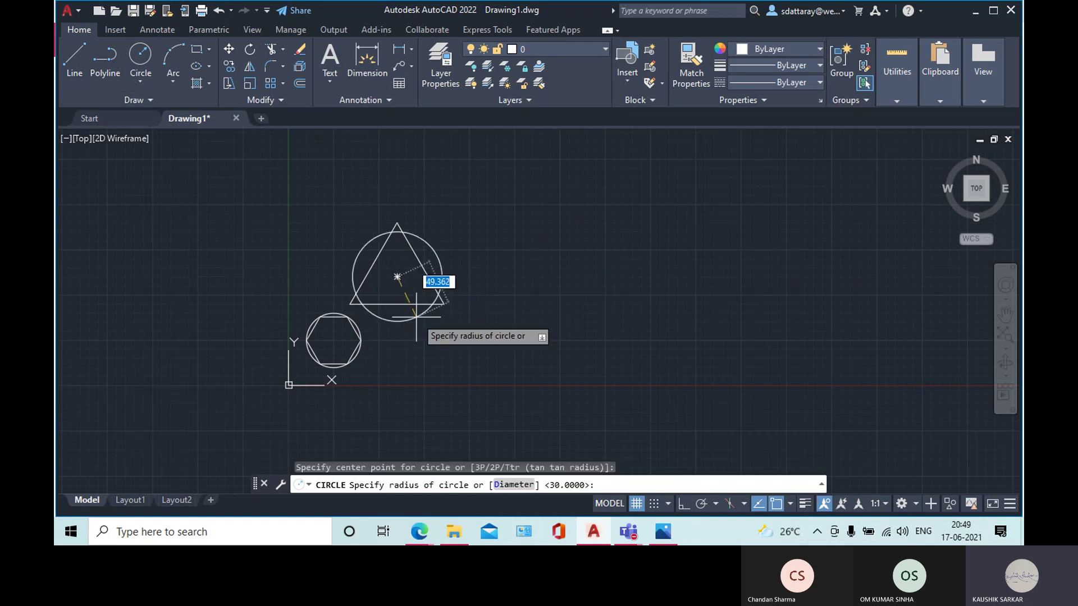
{"action": "type", "text": "30"}
{"action": "key", "text": "Return"}
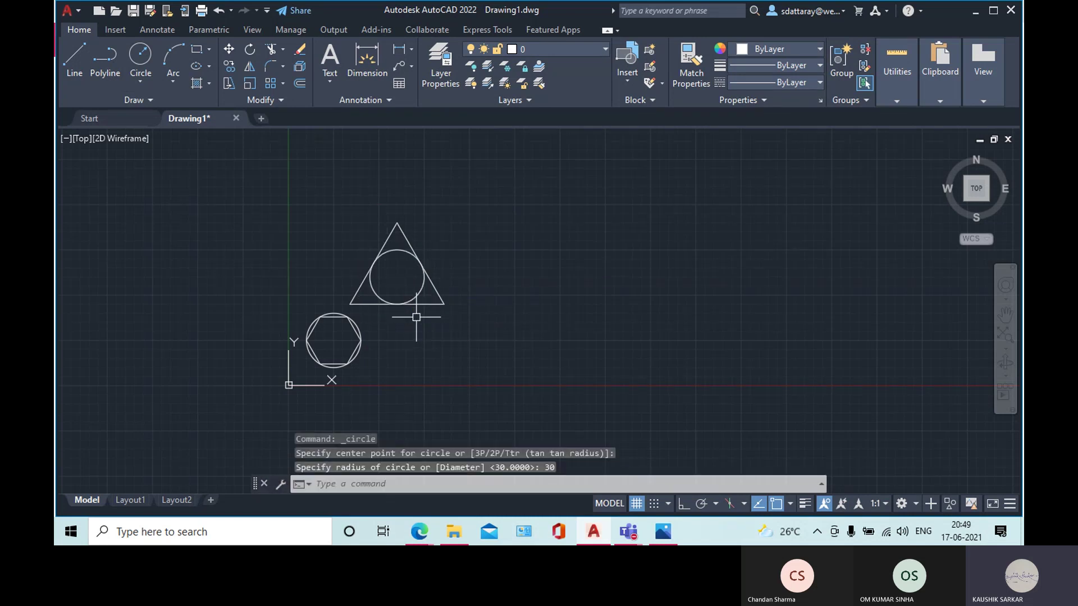
- Examine up close how the inner circle touches the triangle's sides, and compare it with the hexagon
{"action": "scroll", "coordinate": [427, 277], "scroll_direction": "up", "scroll_amount": 4}
{"action": "scroll", "coordinate": [428, 278], "scroll_direction": "up", "scroll_amount": 2}
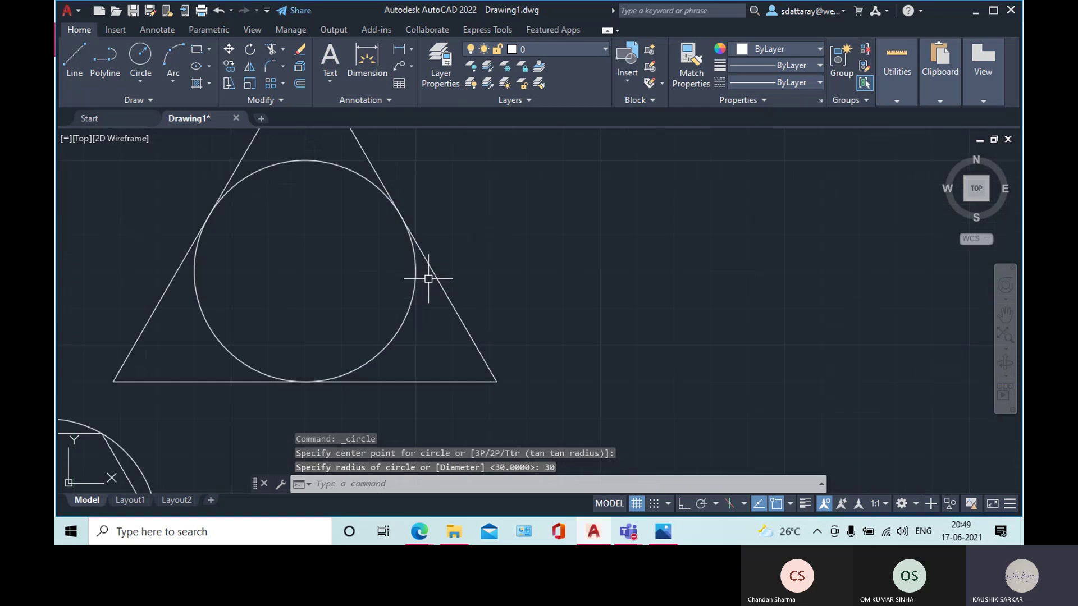
{"action": "mouse_move", "coordinate": [428, 279]}
{"action": "middle_mouse_down"}
{"action": "mouse_move", "coordinate": [689, 351]}
{"action": "mouse_move", "coordinate": [706, 312]}
{"action": "middle_mouse_up"}
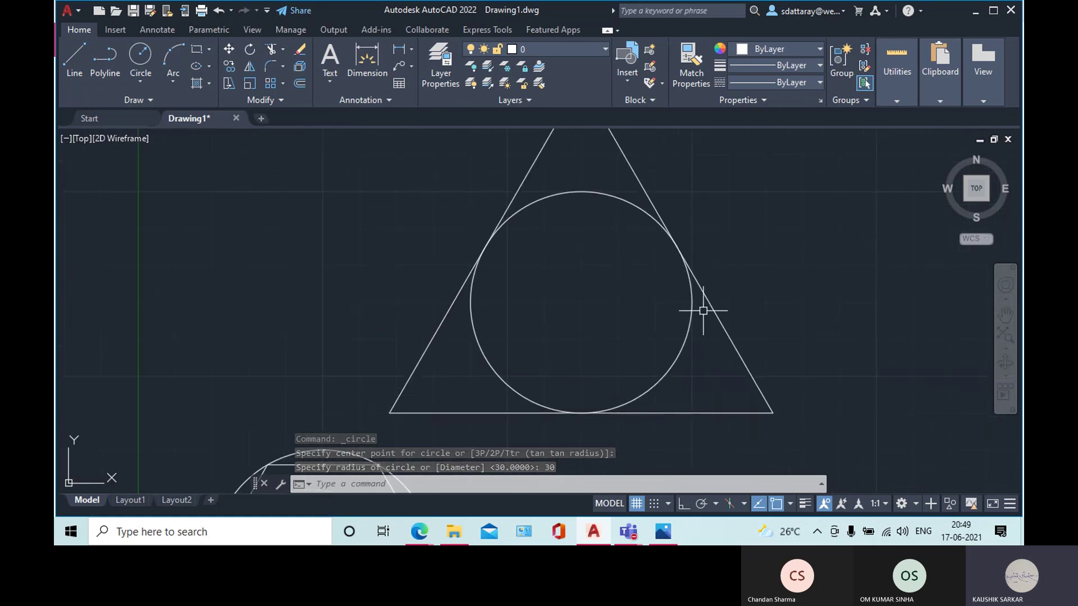
{"action": "mouse_move", "coordinate": [681, 308]}
{"action": "middle_mouse_down"}
{"action": "mouse_move", "coordinate": [592, 393]}
{"action": "mouse_move", "coordinate": [654, 323]}
{"action": "middle_mouse_up"}
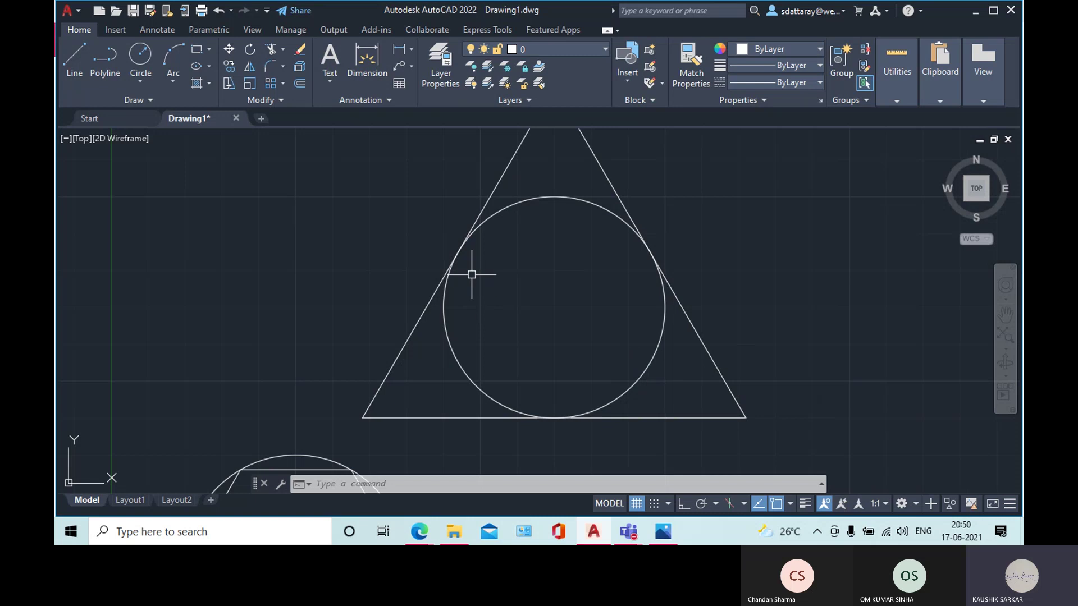
{"action": "middle_click_drag", "start_coordinate": [629, 337], "coordinate": [527, 359]}
{"action": "scroll", "coordinate": [527, 359], "scroll_direction": "down", "scroll_amount": 4}
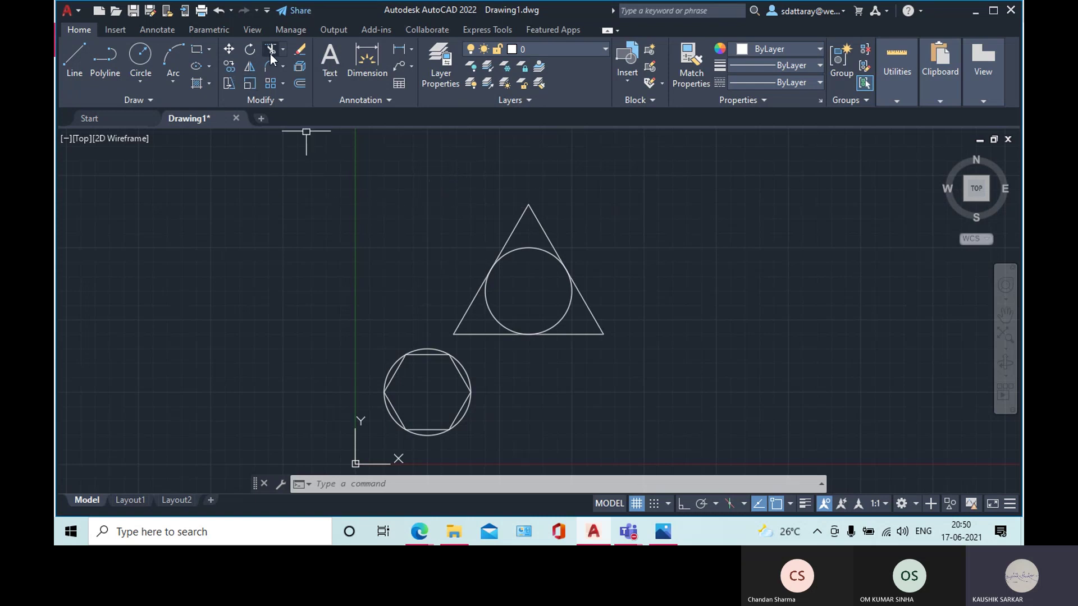
{"action": "scroll", "coordinate": [533, 250], "scroll_direction": "up", "scroll_amount": 2}
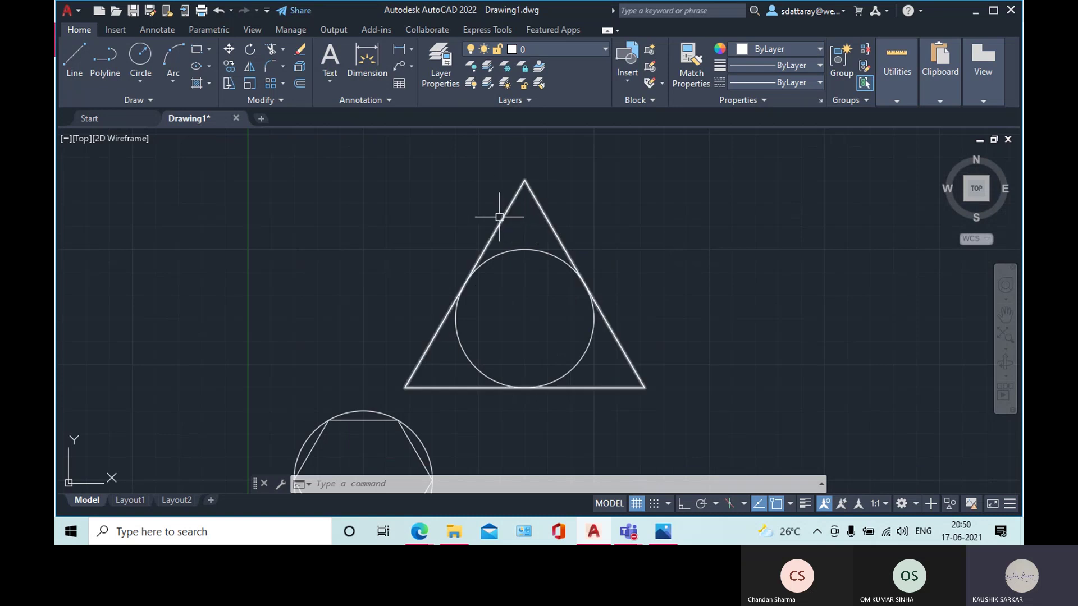
- Explode the triangle polyline into separate lines
{"action": "mouse_move", "coordinate": [500, 216]}
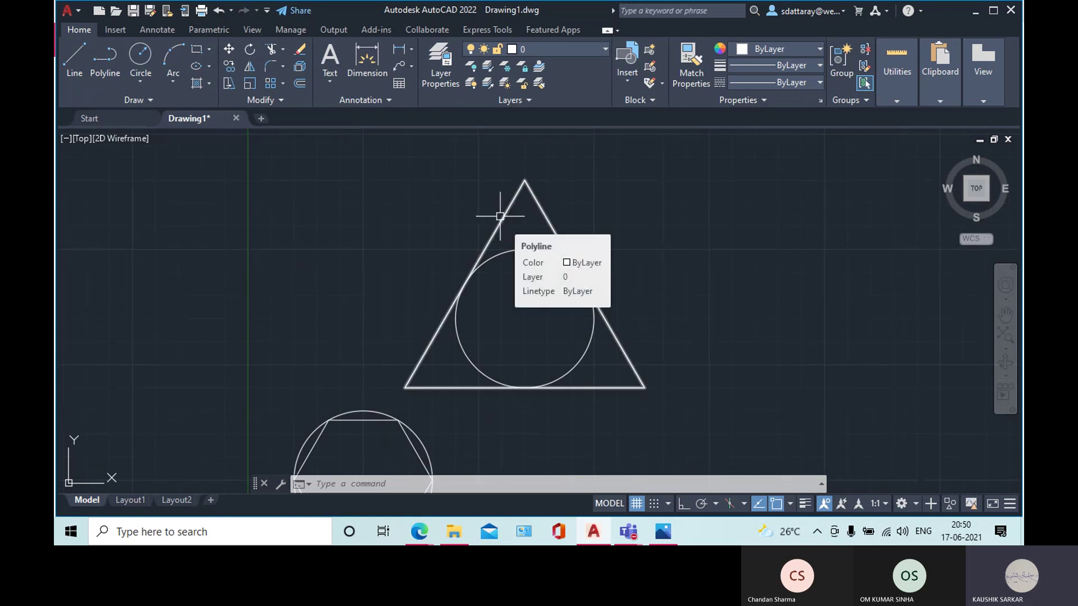
{"action": "left_click", "coordinate": [499, 216]}
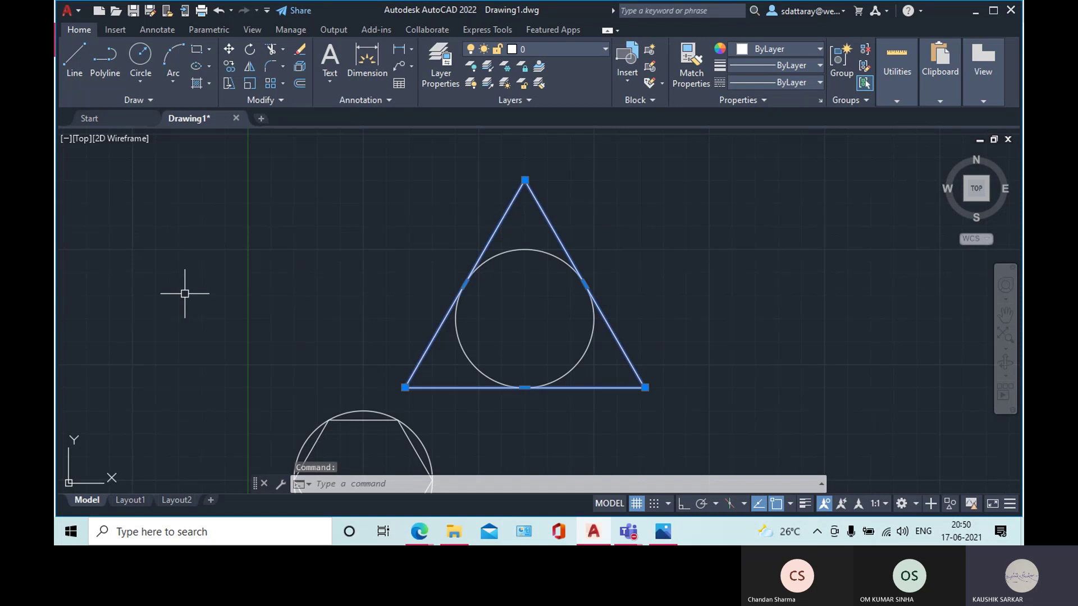
{"action": "type", "text": "X"}
{"action": "key", "text": "Return"}
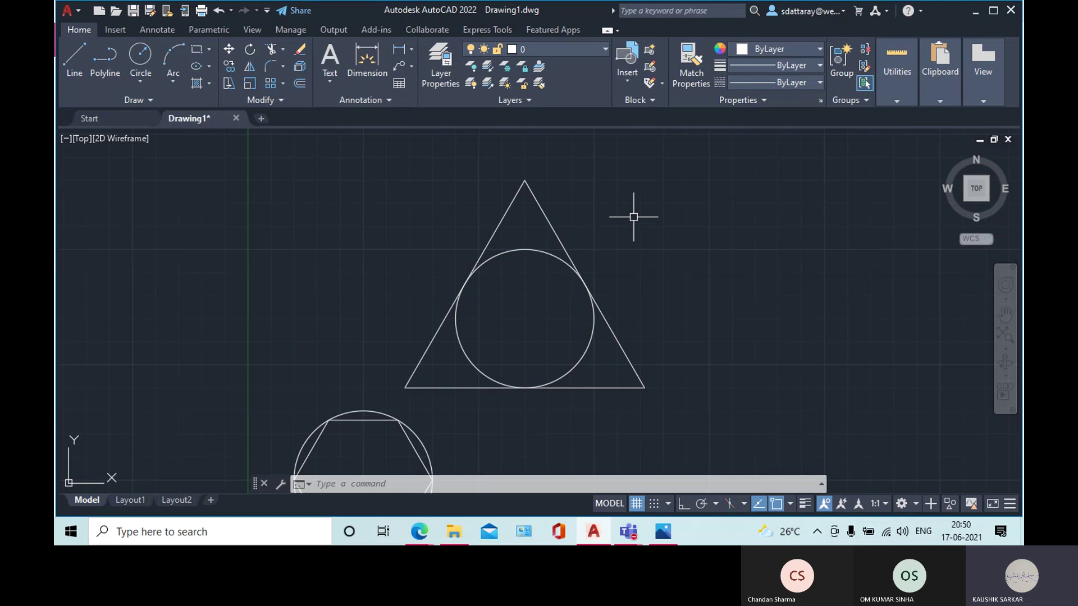
- Trim the triangle's two sloping sides above their tangent points and the circle's upper arc between those points
{"action": "type", "text": "tr"}
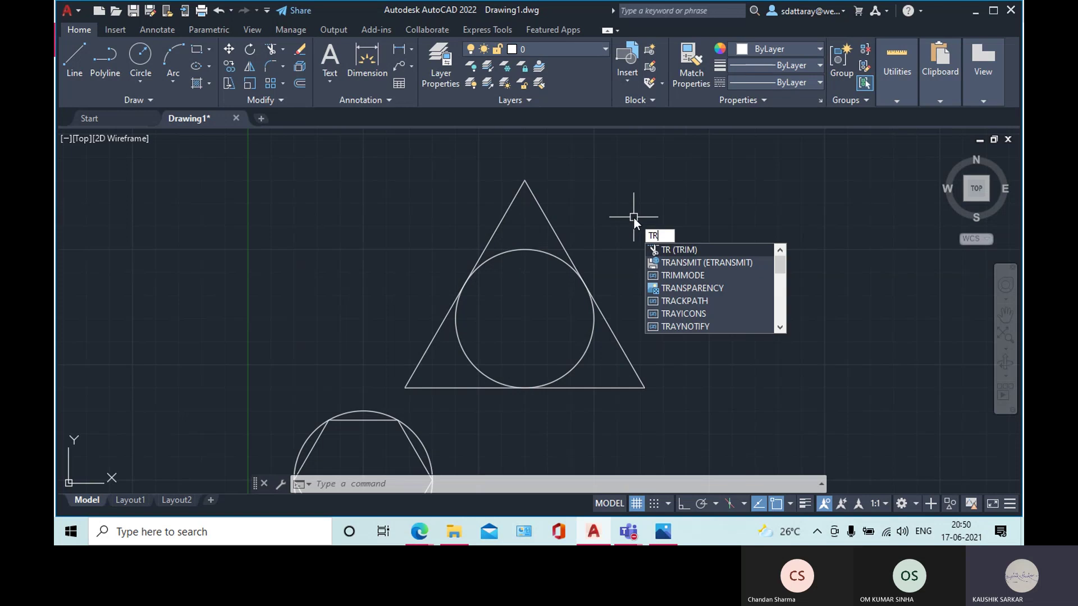
{"action": "key", "text": "Return"}
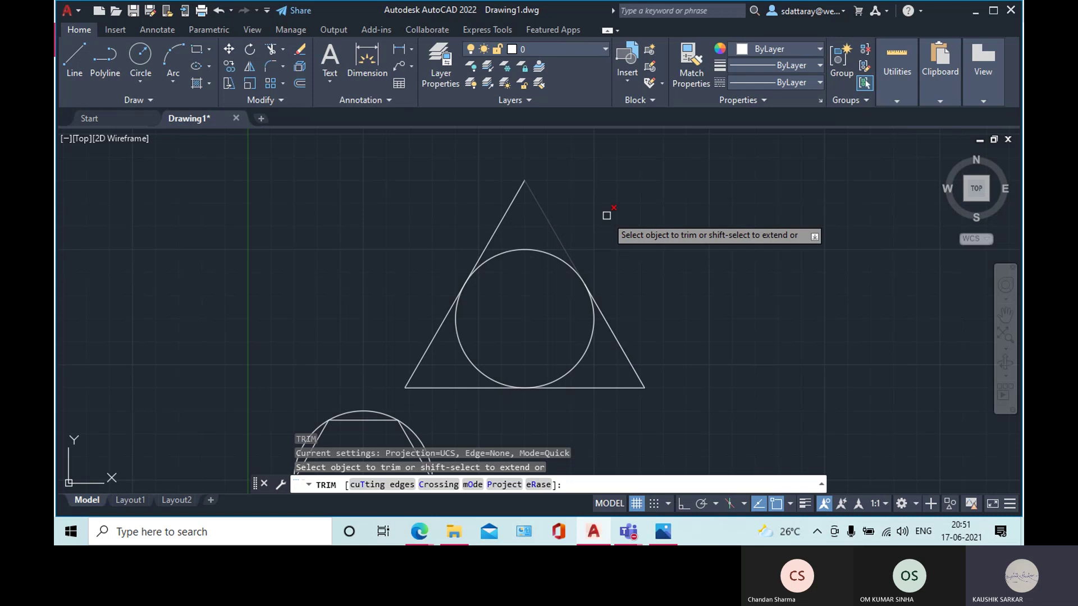
{"action": "left_click", "coordinate": [553, 219]}
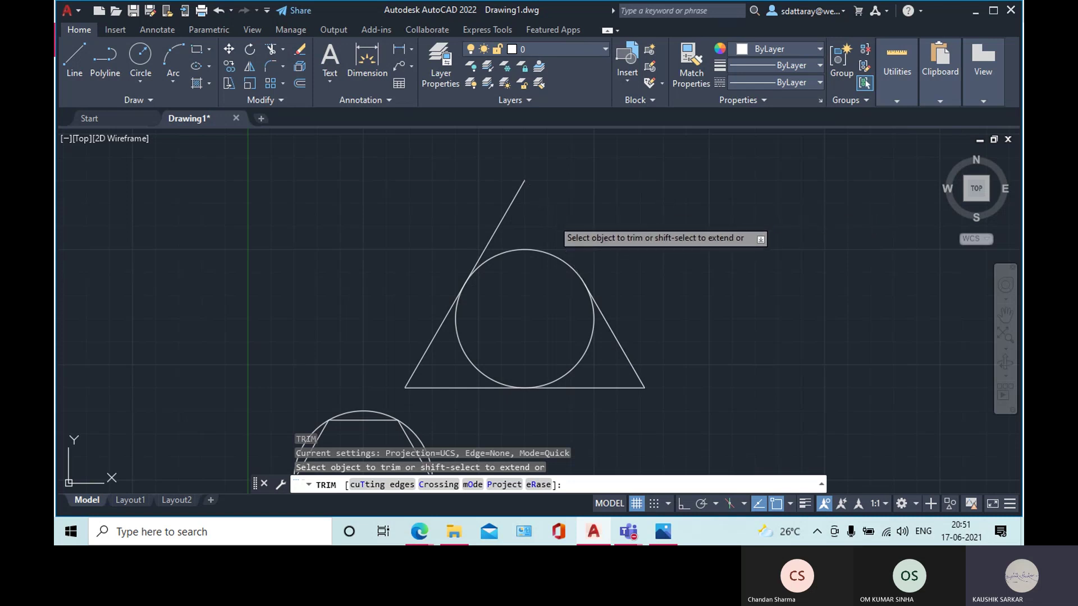
{"action": "left_click", "coordinate": [519, 202]}
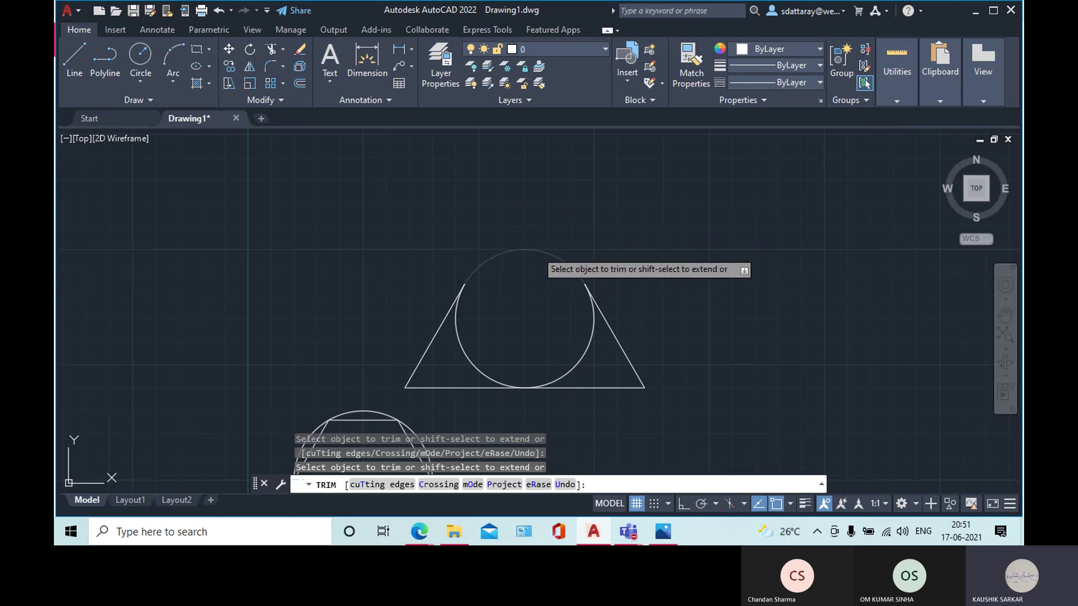
{"action": "left_click", "coordinate": [525, 250]}
{"action": "key", "text": "Return"}
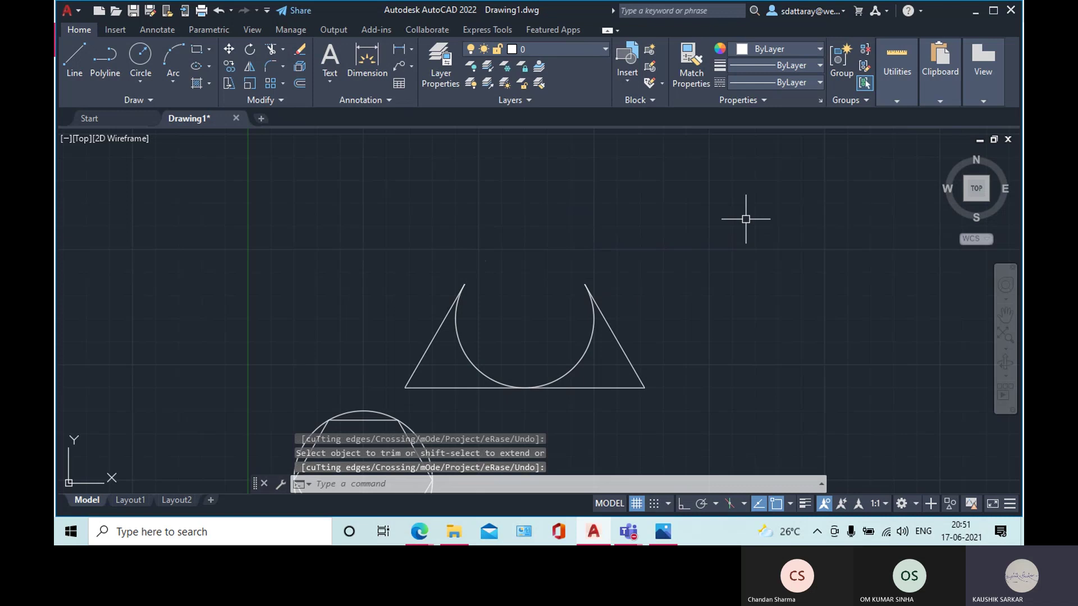